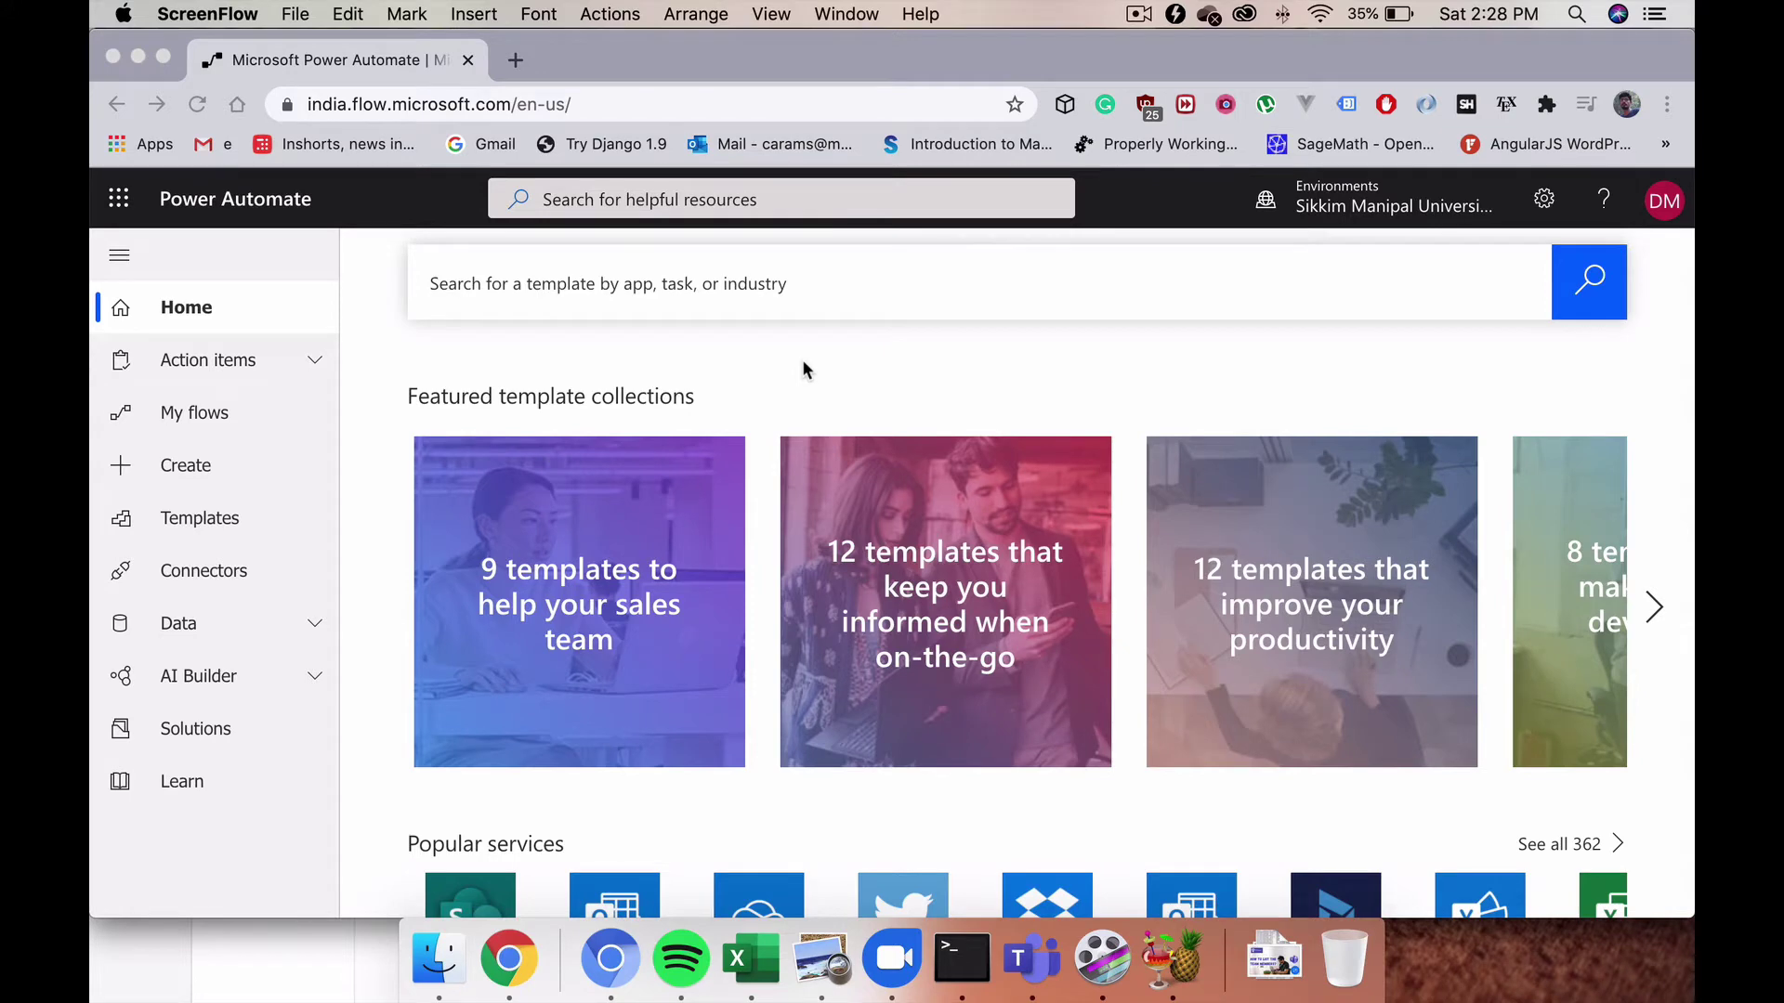
# Step: Load the Power Automate home page at flow.microsoft.com
pyautogui.click(307, 107)
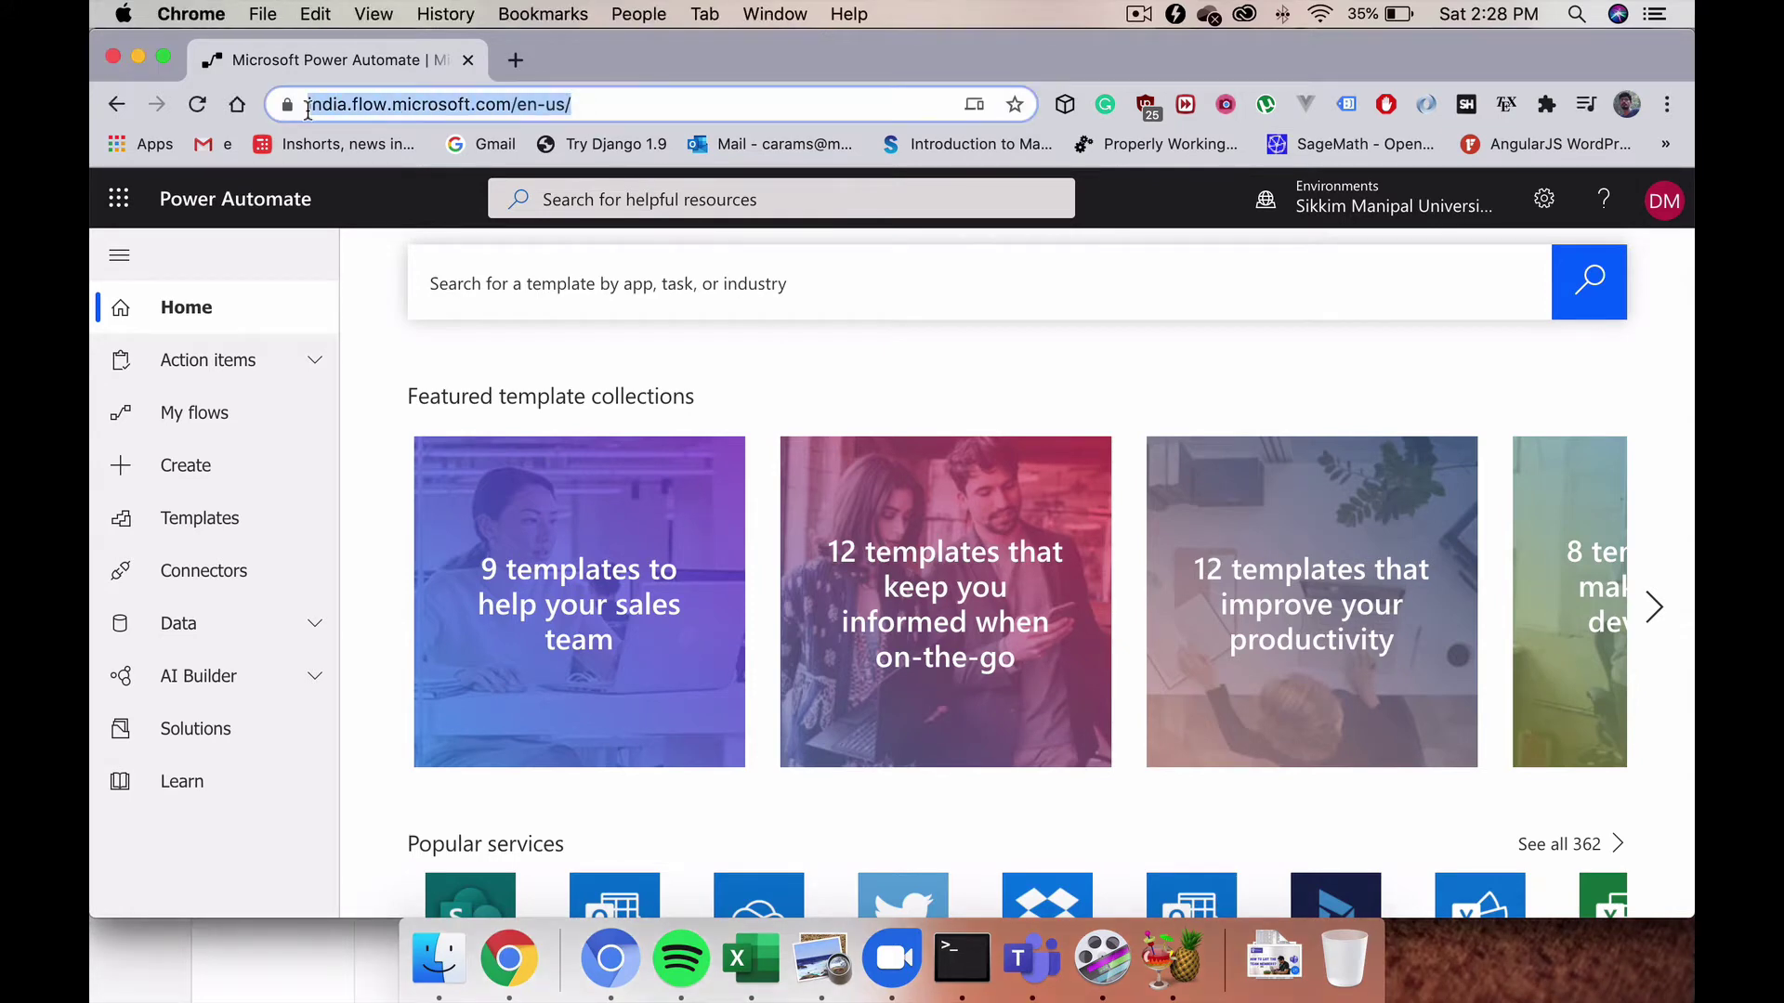
pyautogui.write('flow.mciro')
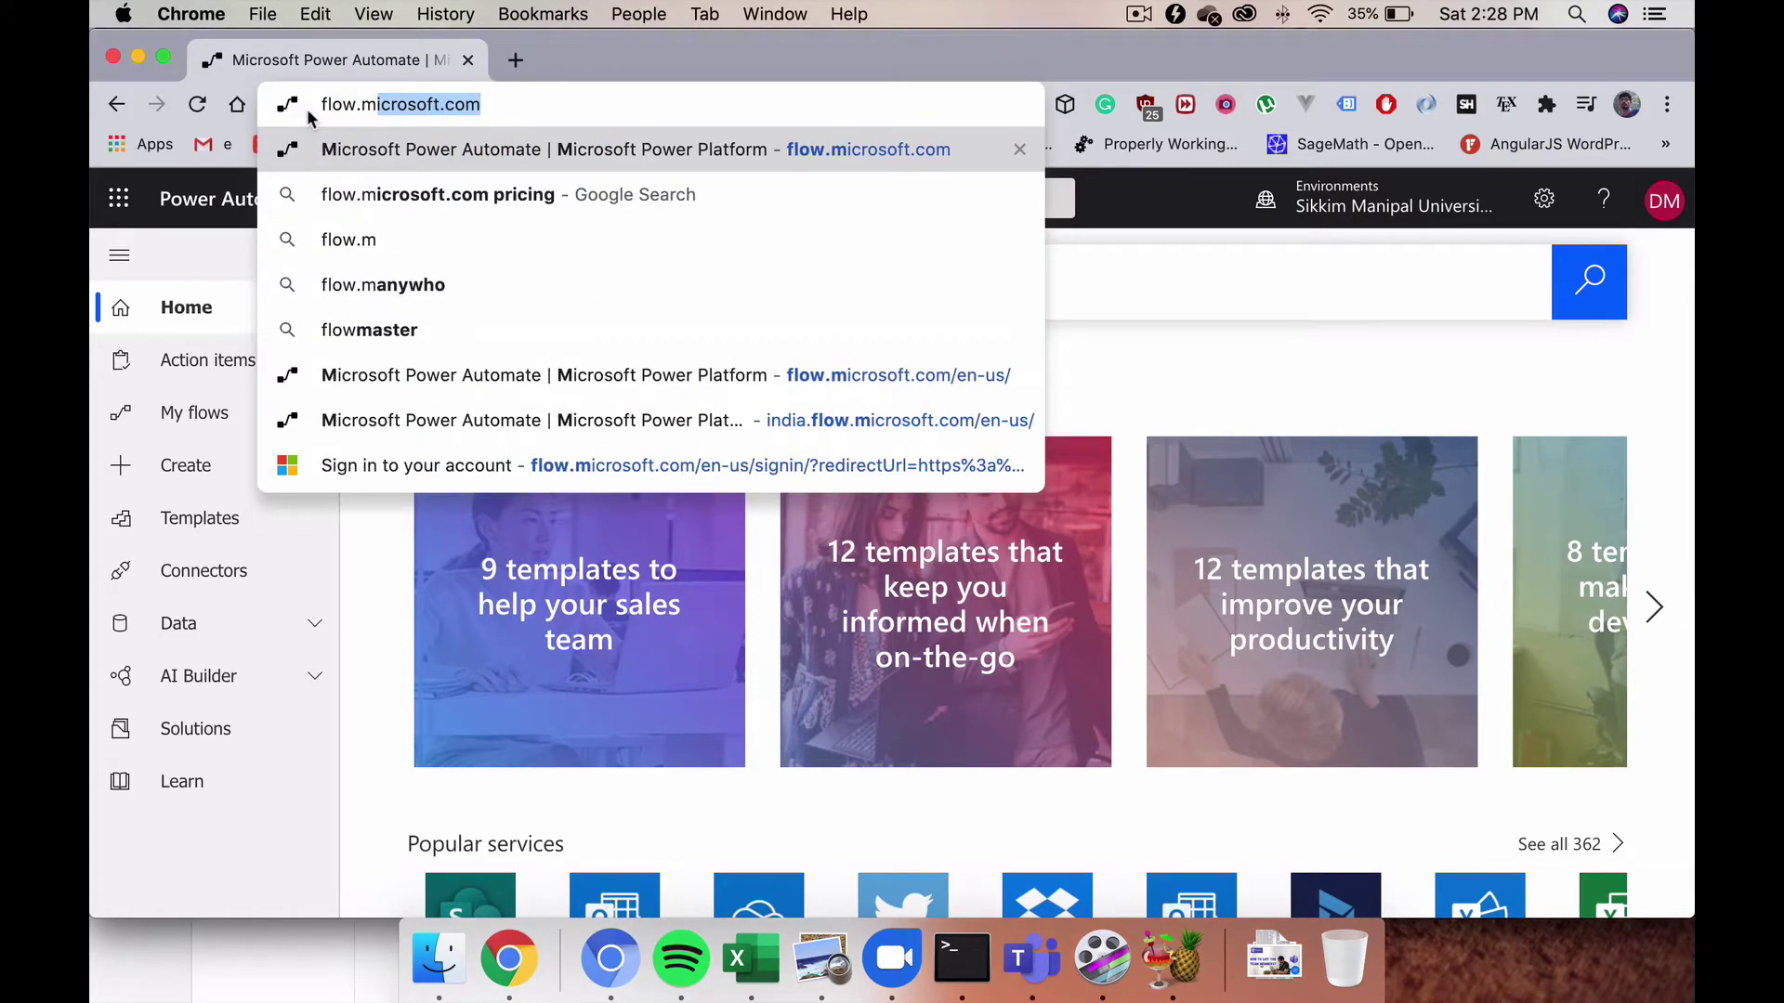
pyautogui.press('BackSpace')
pyautogui.press('BackSpace')
pyautogui.press('BackSpace')
pyautogui.press('BackSpace')
pyautogui.write('icoro')
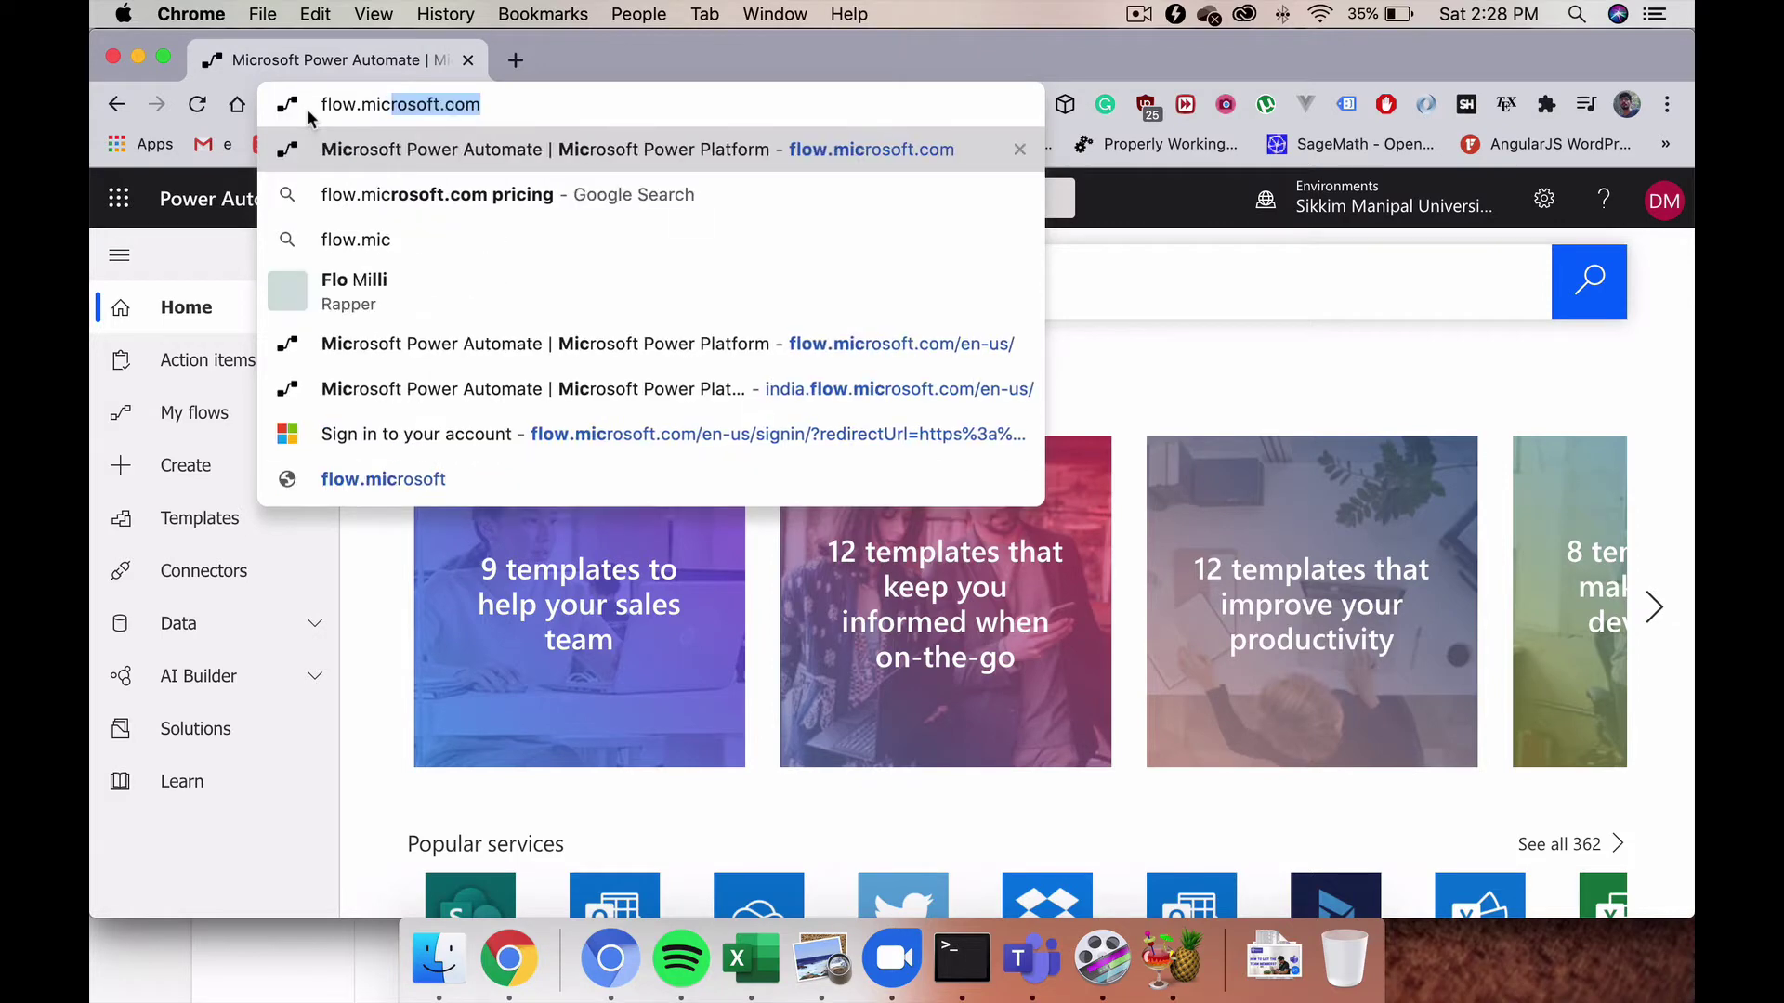
pyautogui.press('BackSpace')
pyautogui.press('BackSpace')
pyautogui.press('BackSpace')
pyautogui.write('rosoft.co')
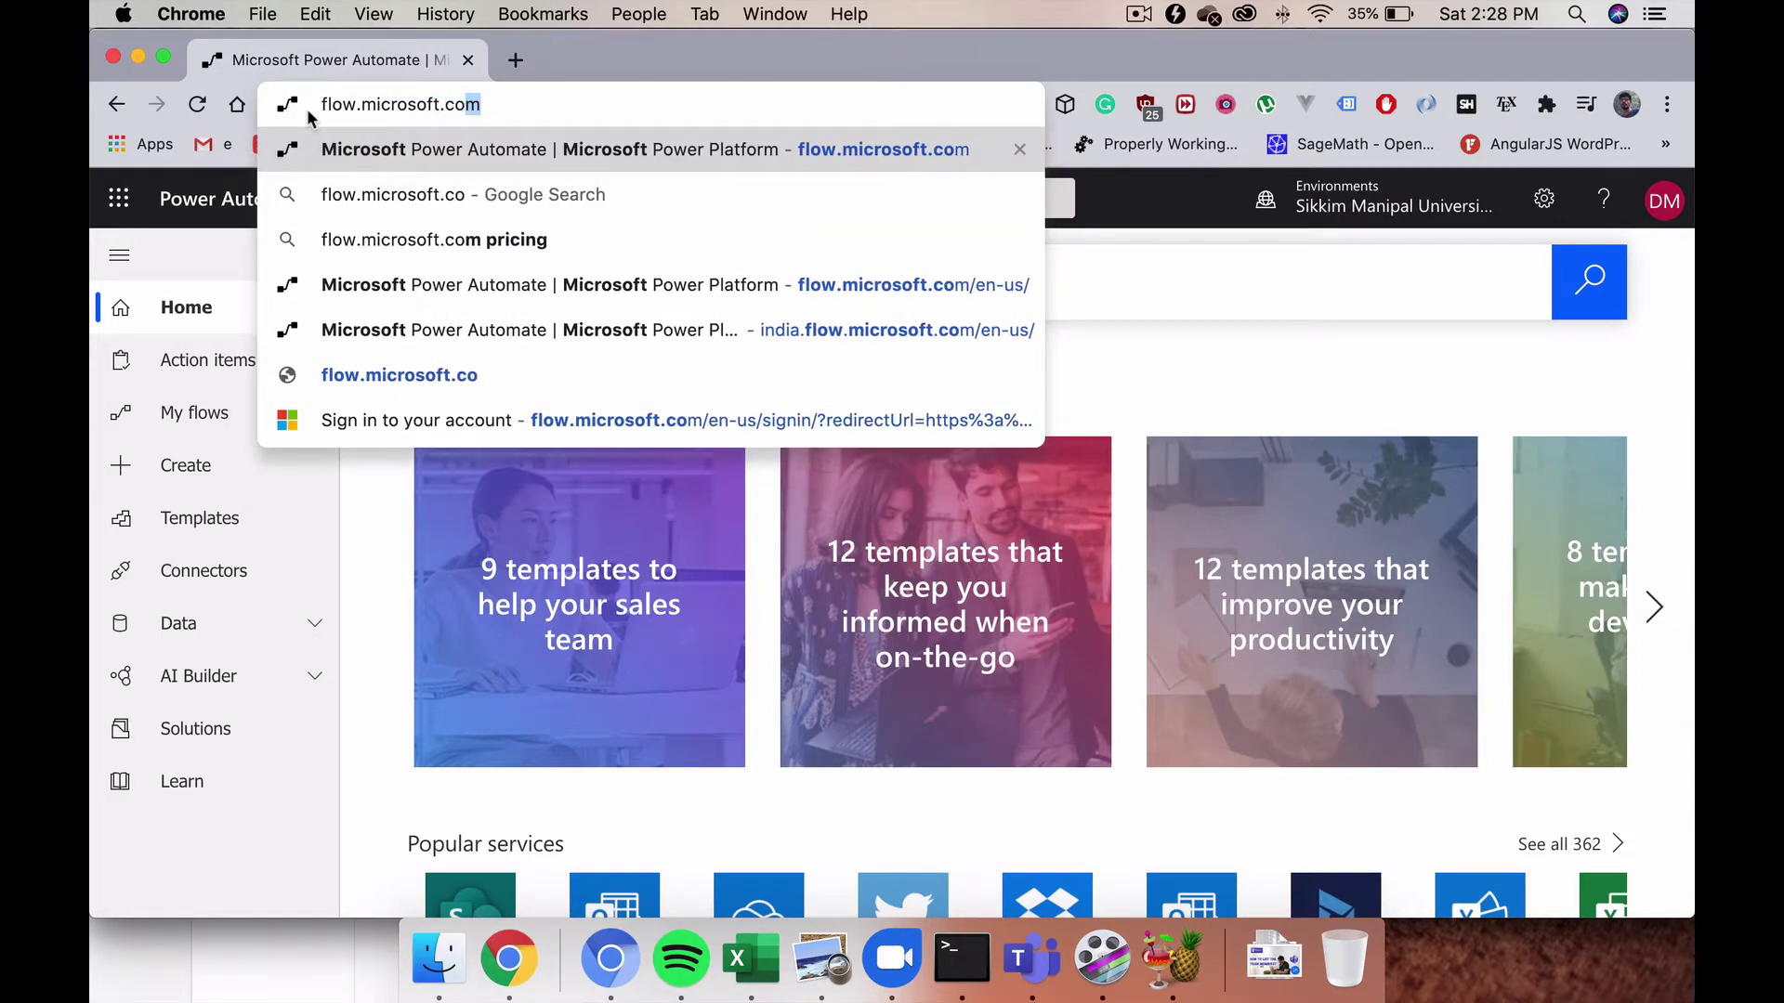
pyautogui.press('Return')
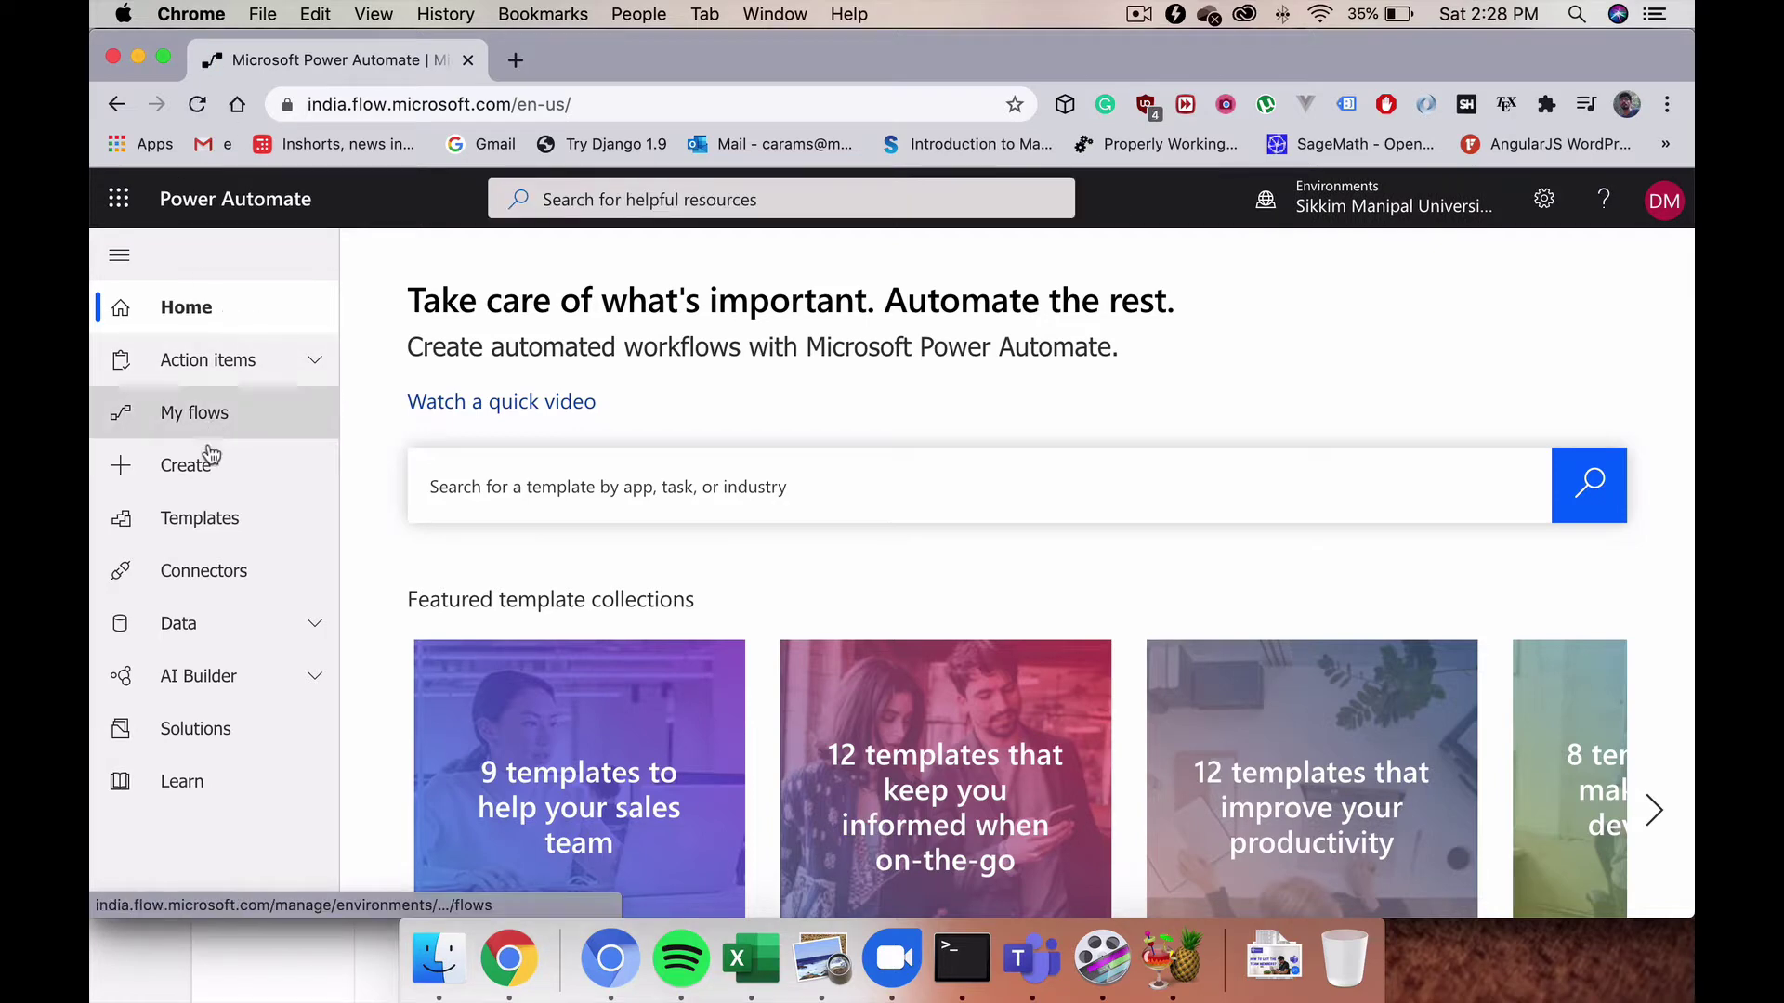
# Step: Create an instant flow named "List Team Member in excel" with the "Manually trigger a flow" trigger
pyautogui.click(156, 474)
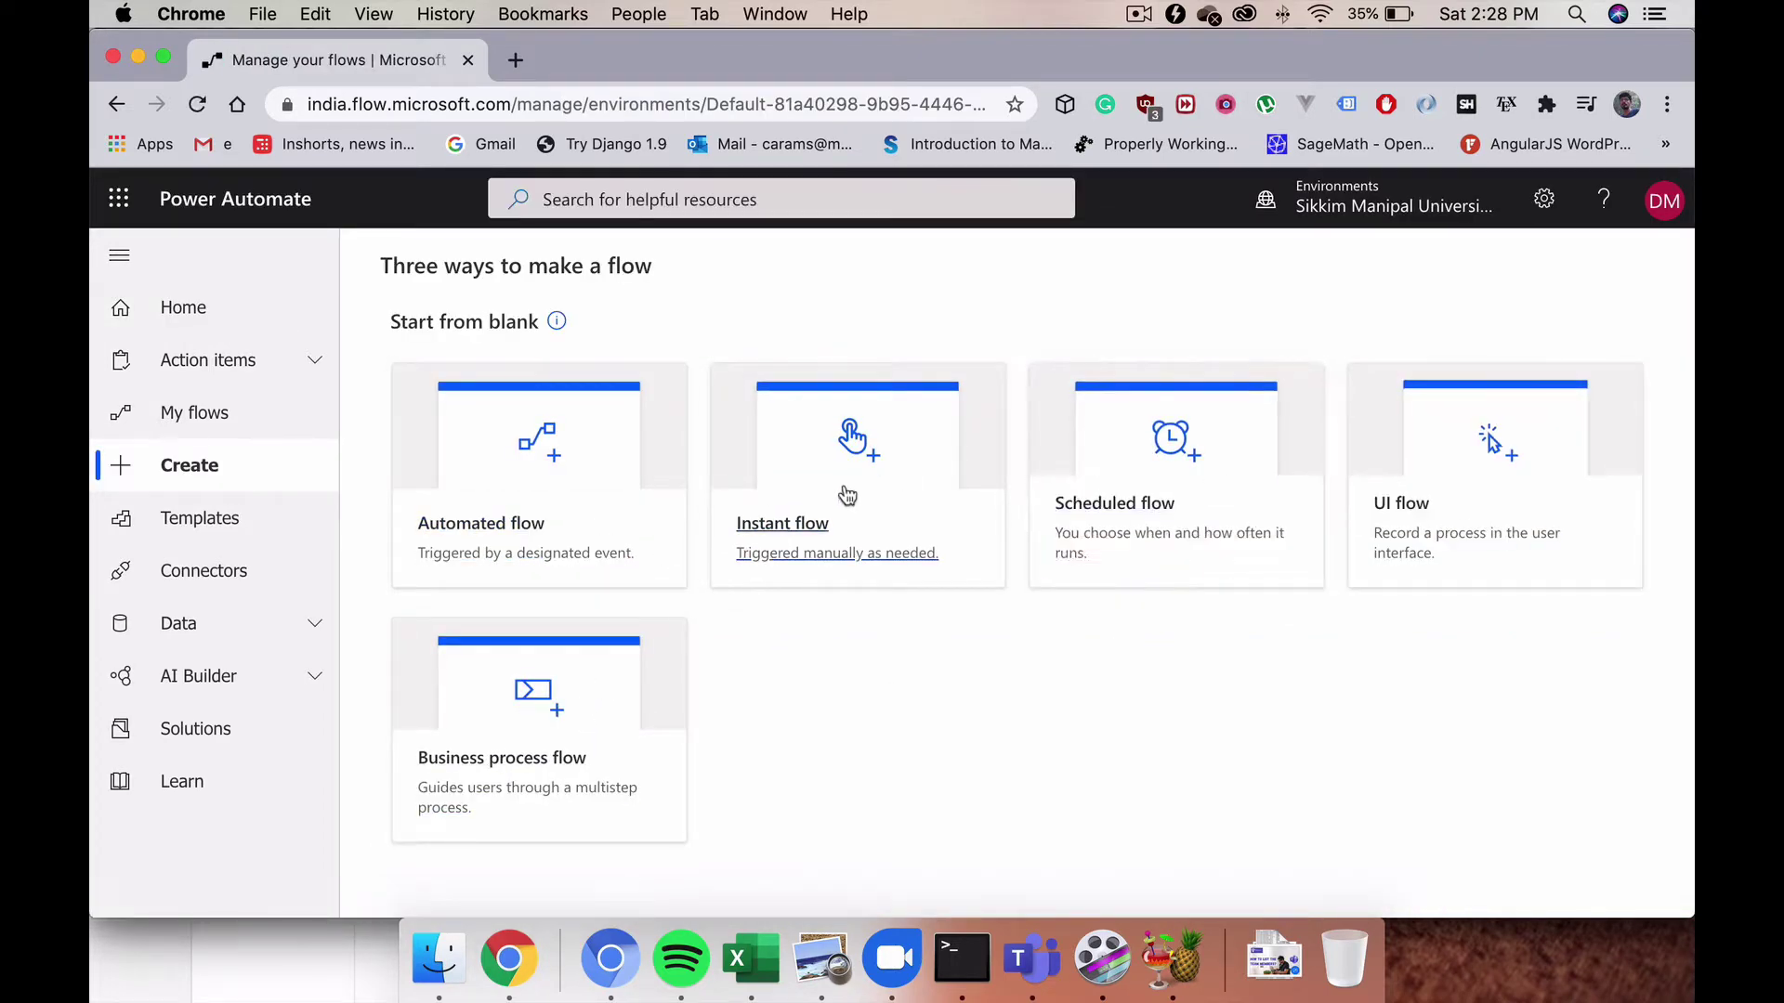
pyautogui.click(811, 530)
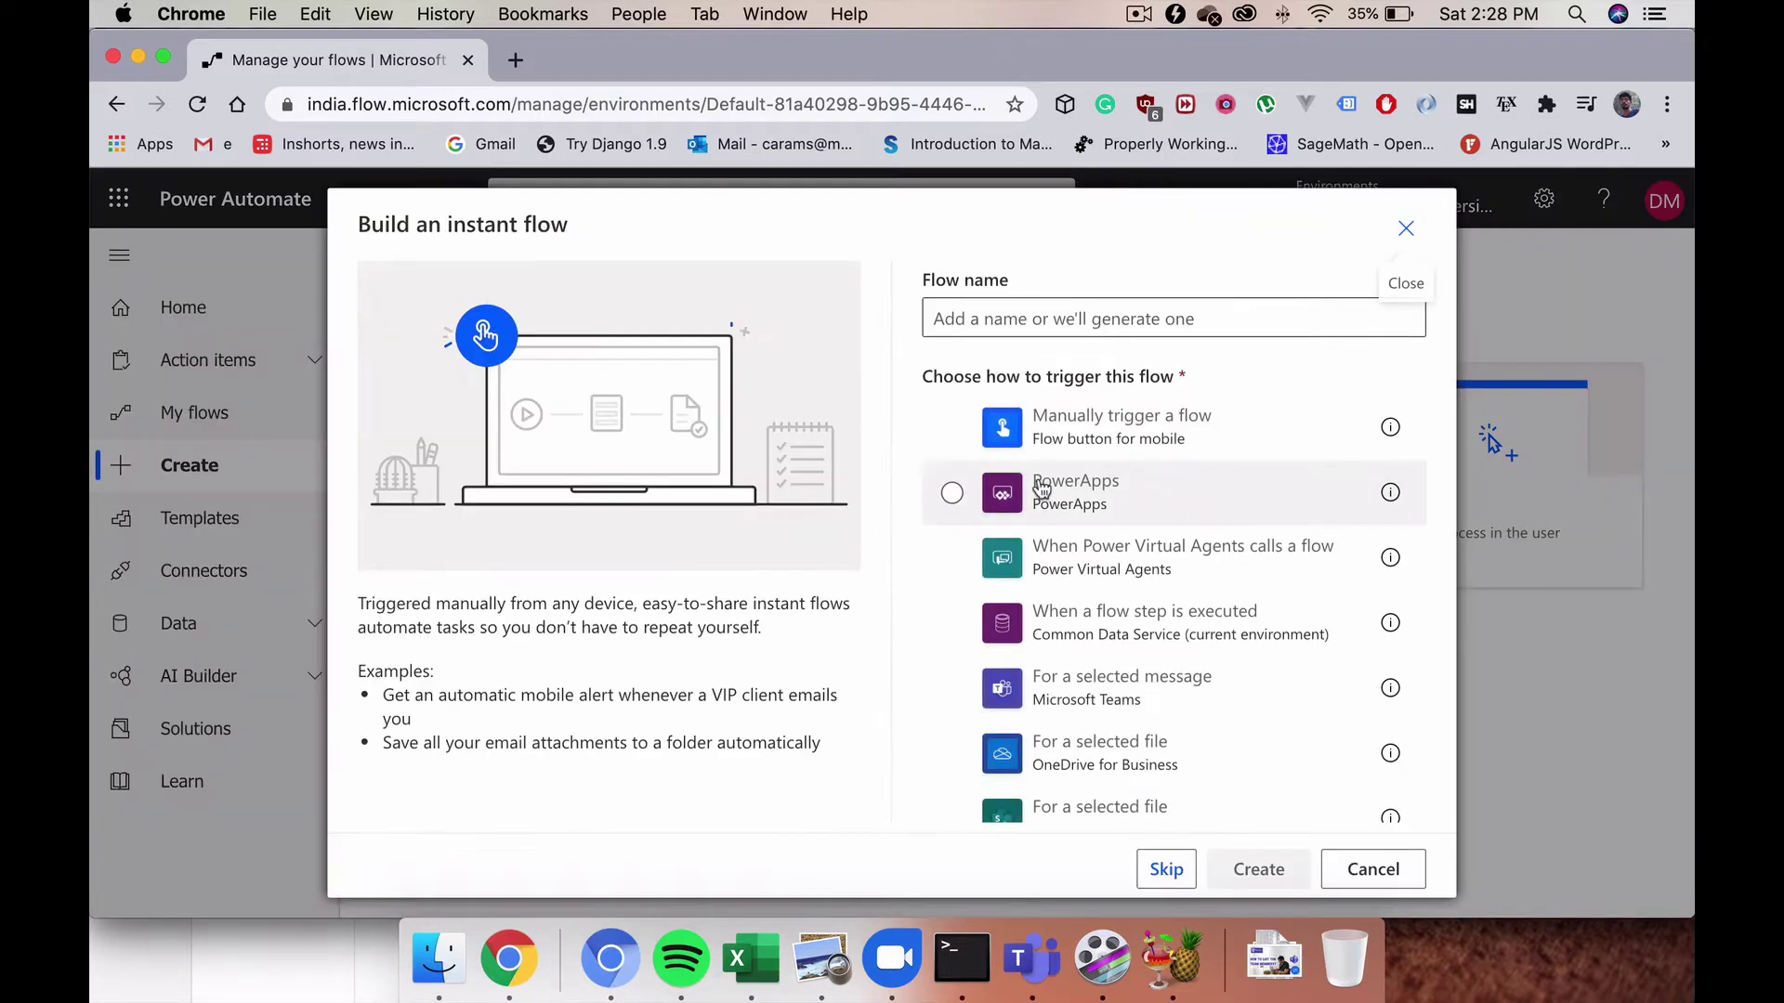
pyautogui.click(1136, 310)
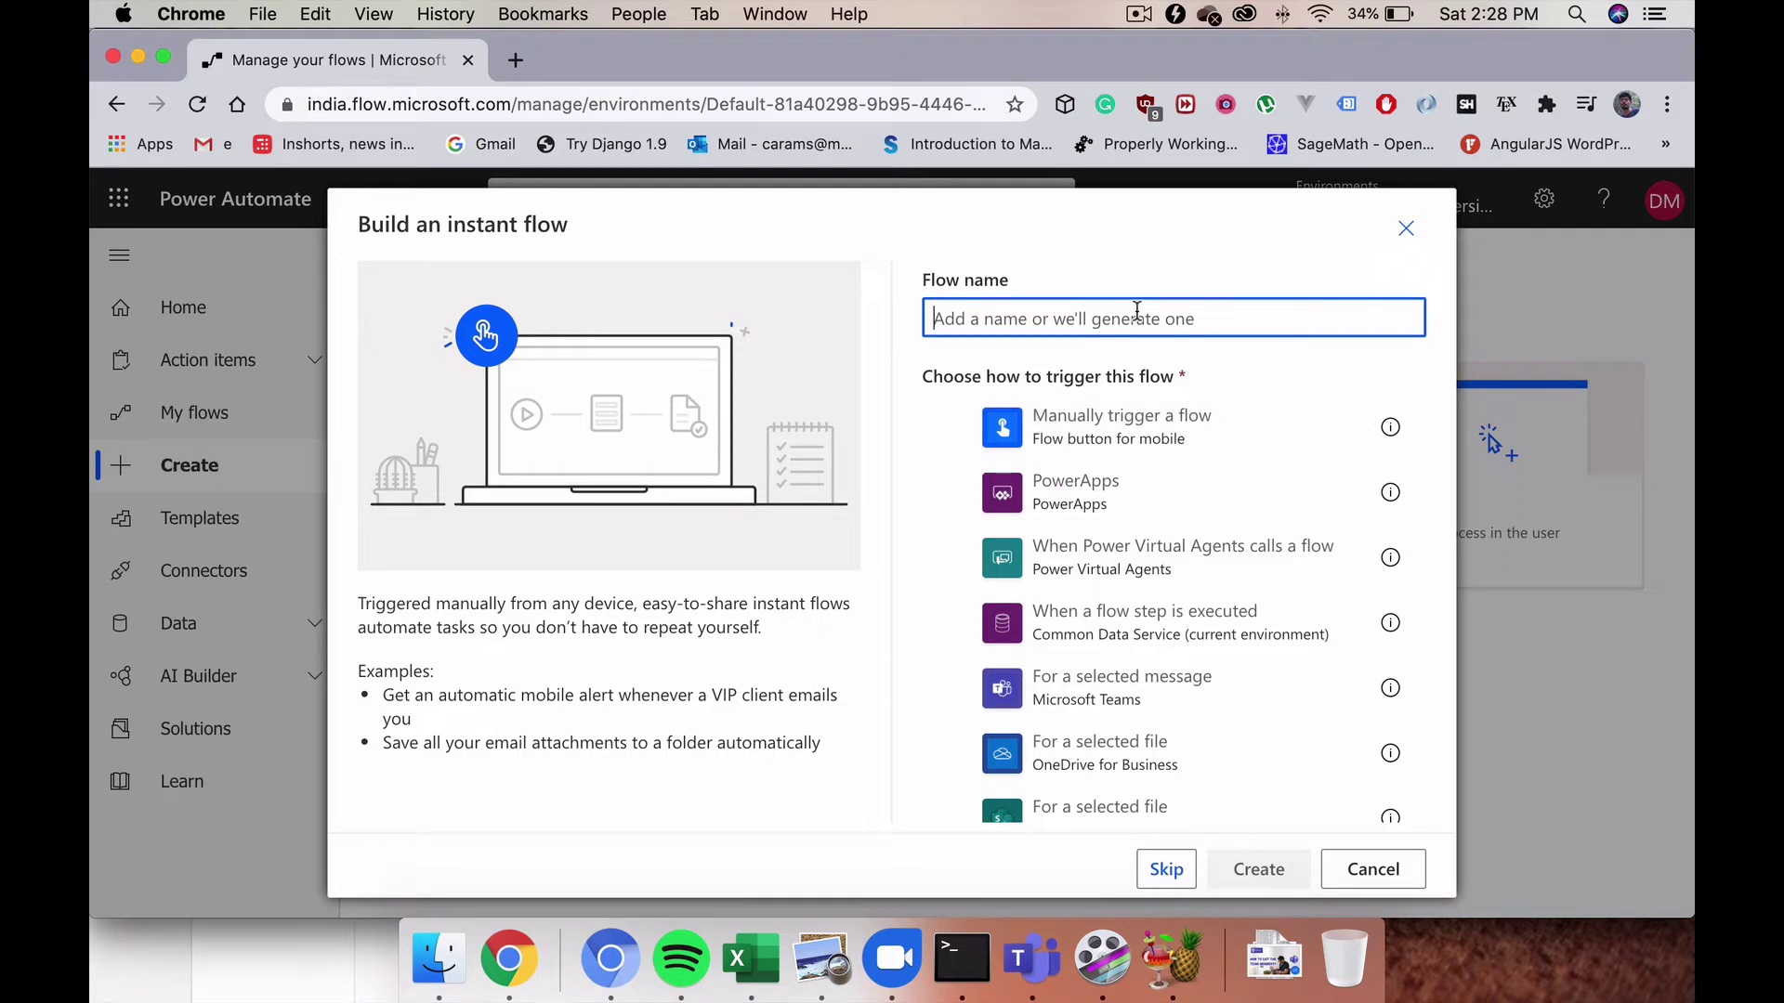
pyautogui.write('List')
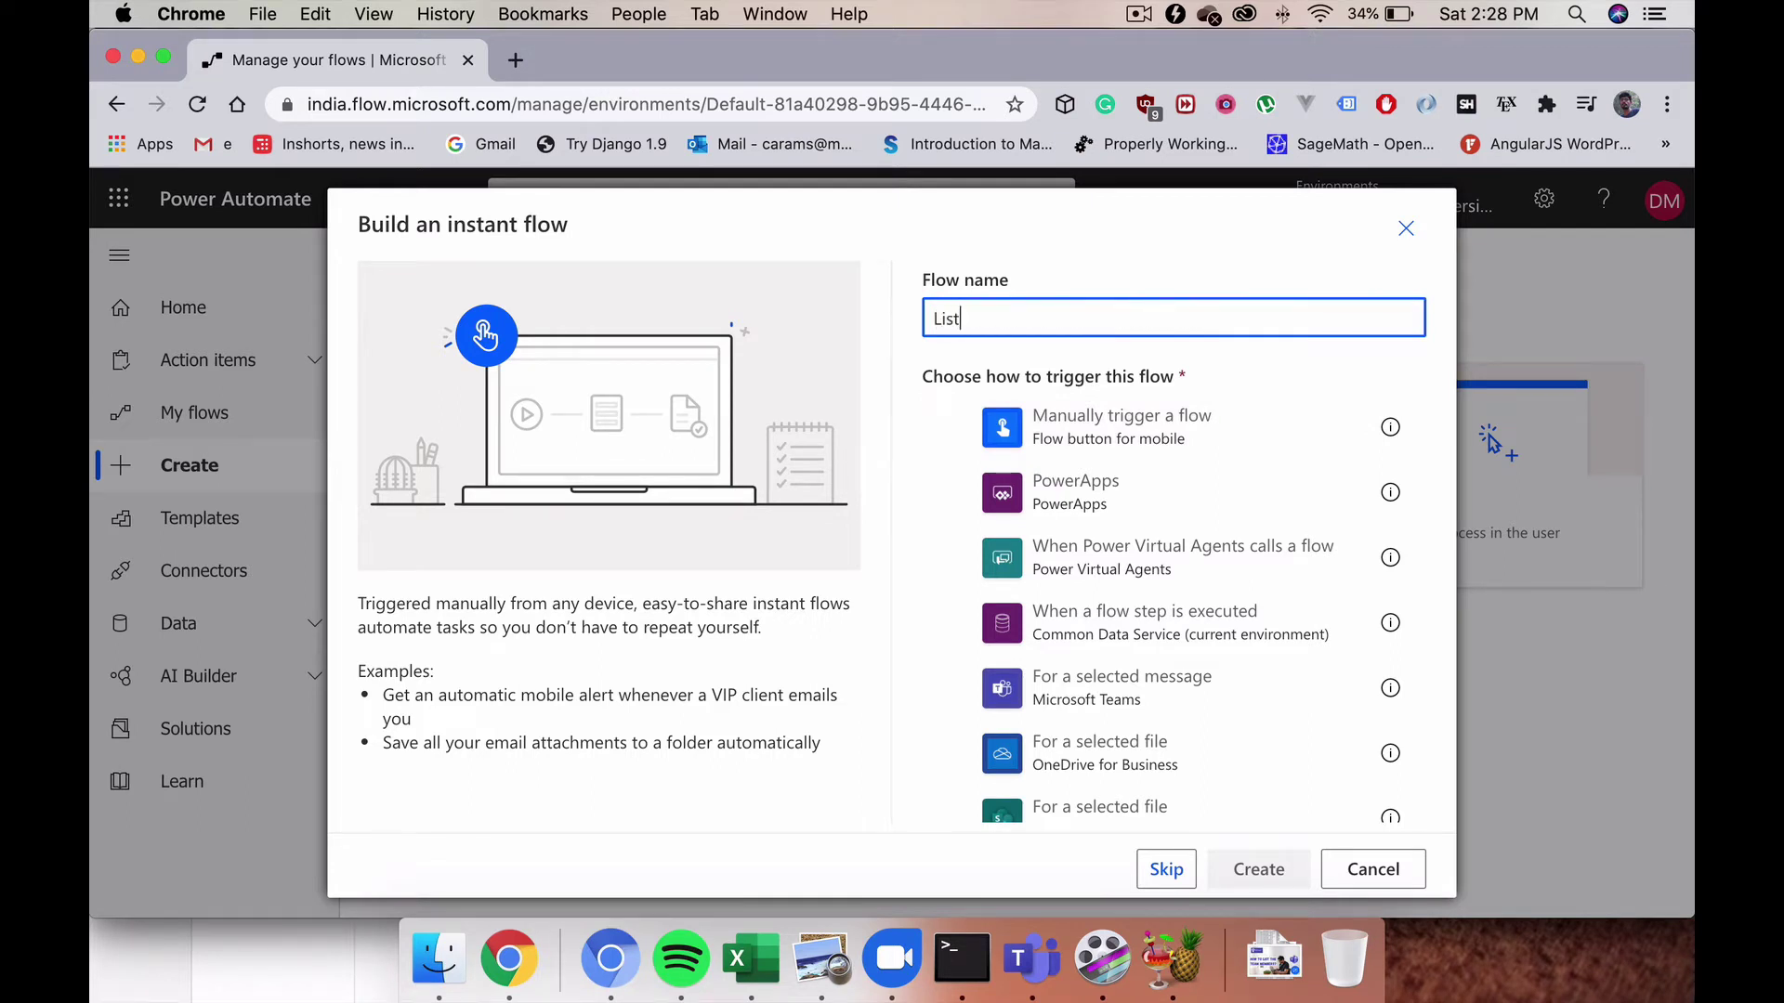
pyautogui.write(' Team')
pyautogui.write(' Mebm')
pyautogui.press('BackSpace')
pyautogui.press('BackSpace')
pyautogui.write('mber in excel')
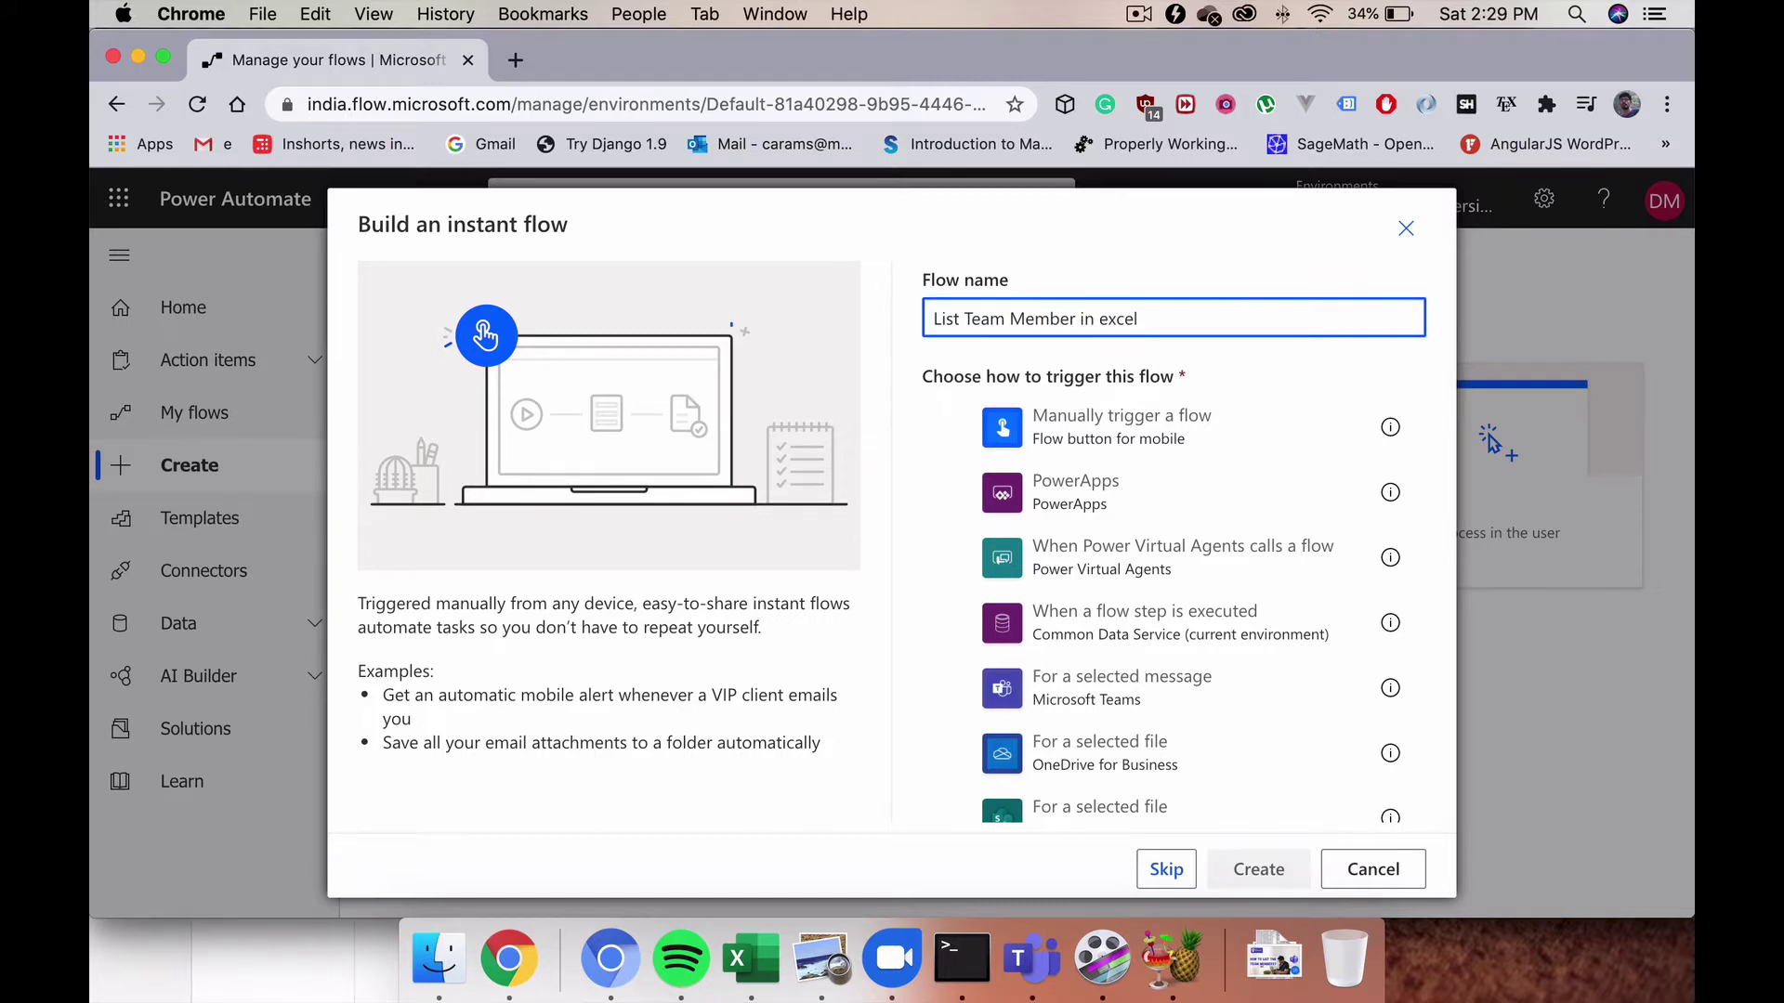
pyautogui.click(1127, 447)
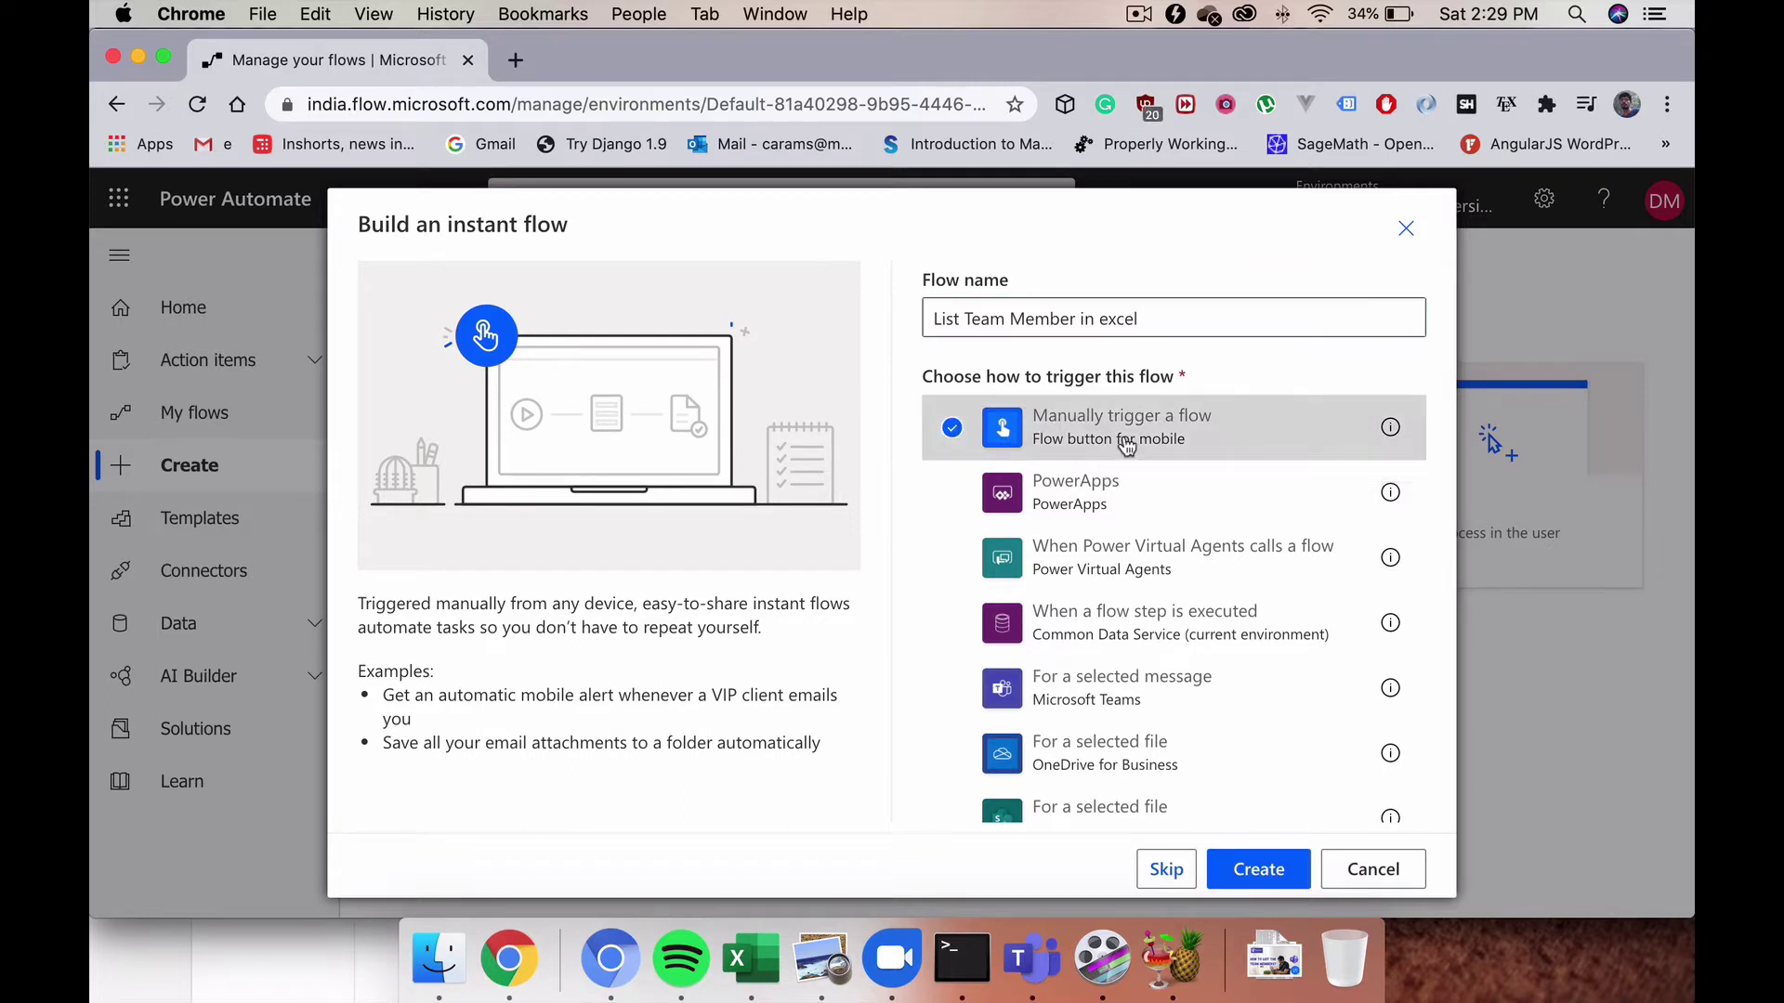
pyautogui.click(1262, 869)
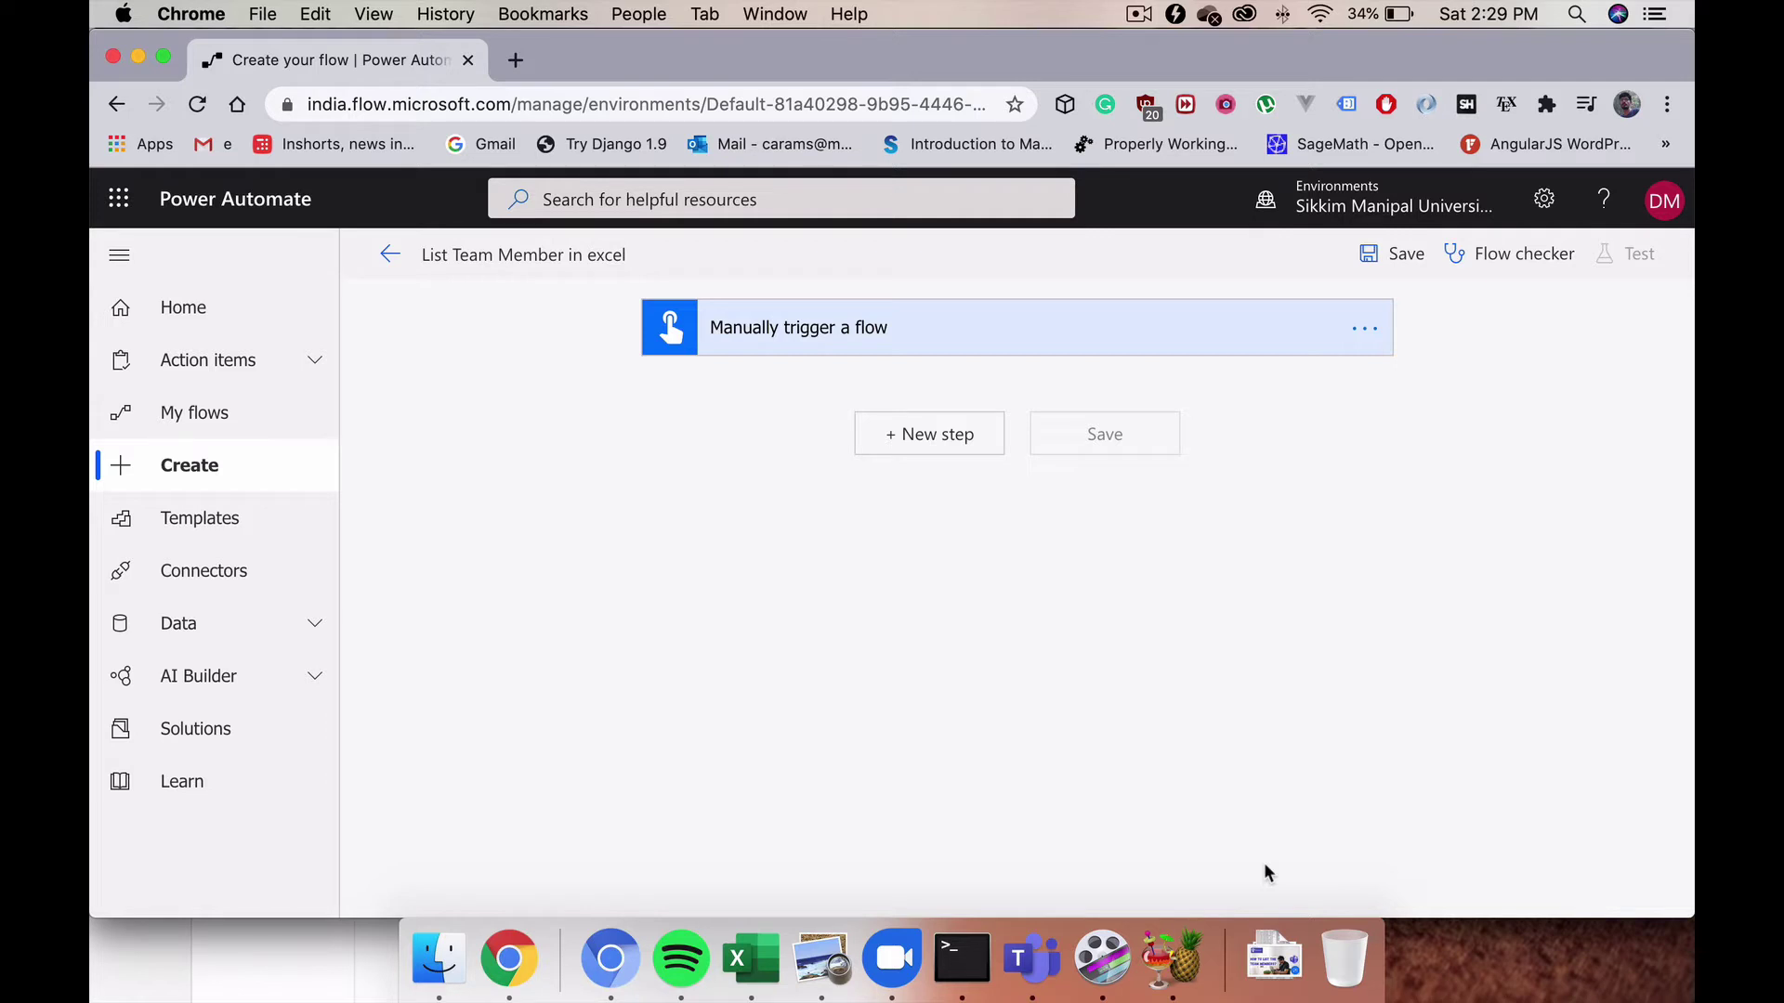
# Step: Add the Microsoft 365 Groups action "List group members" below the trigger and open its Group Id choices
pyautogui.click(931, 445)
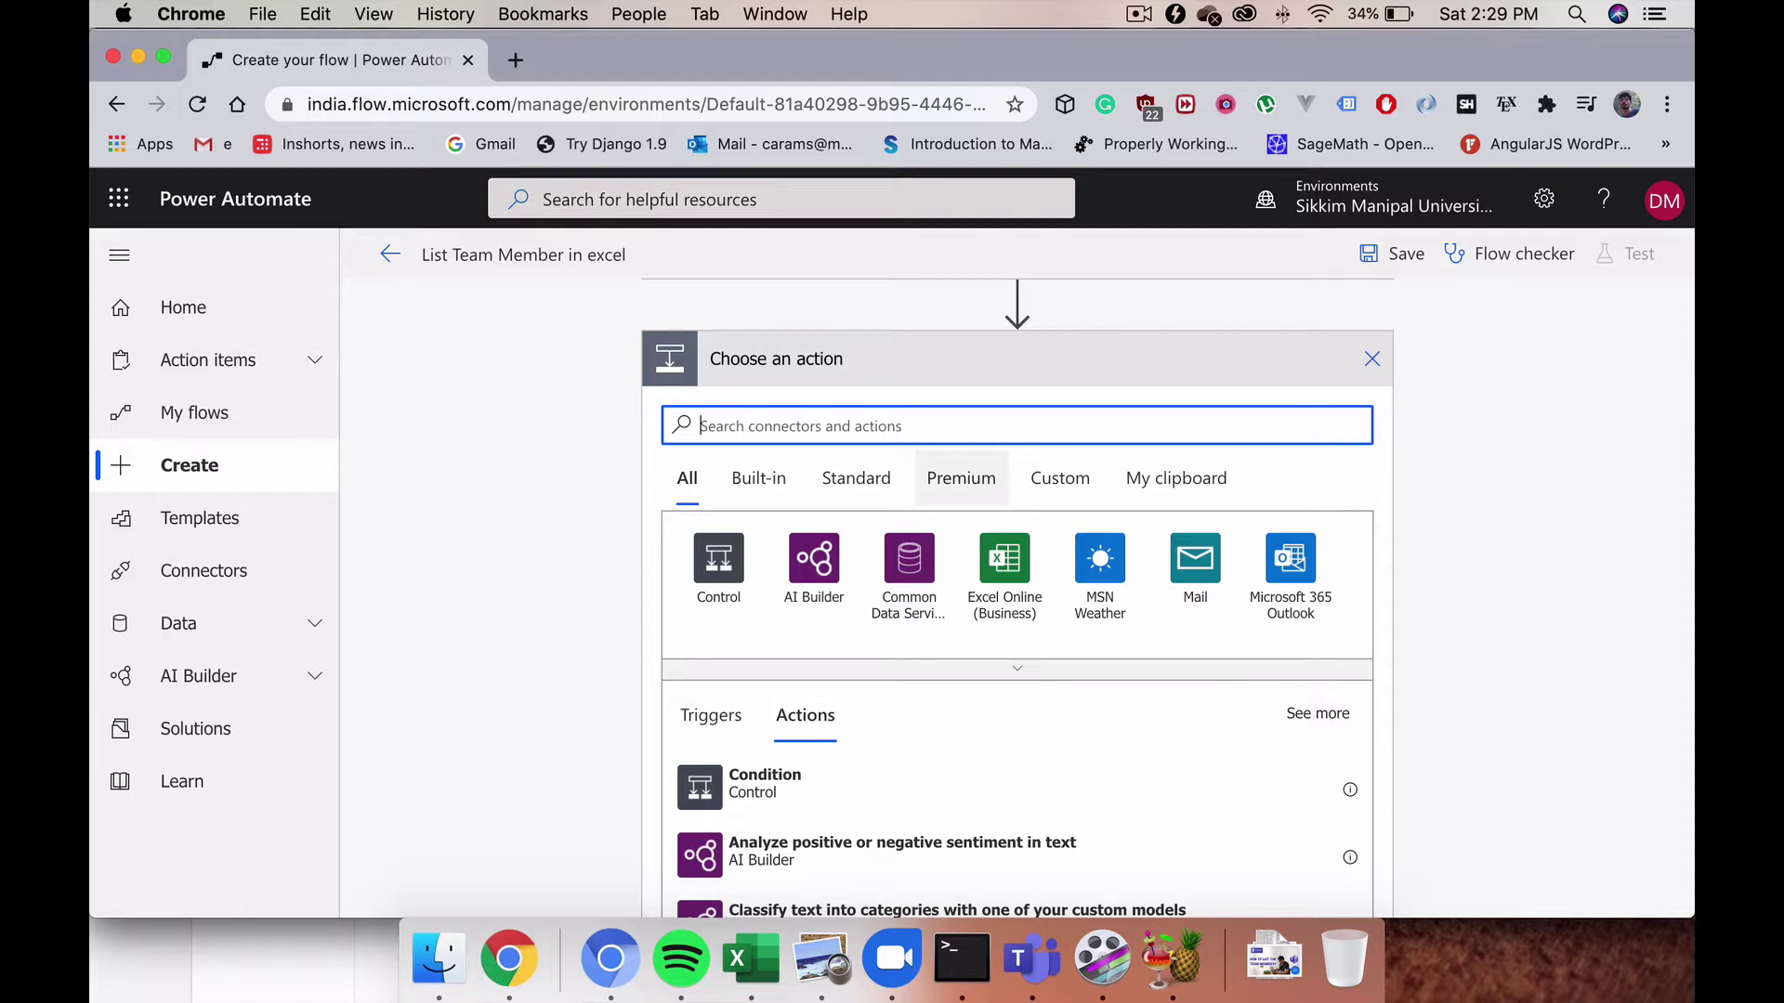
pyautogui.write('microso')
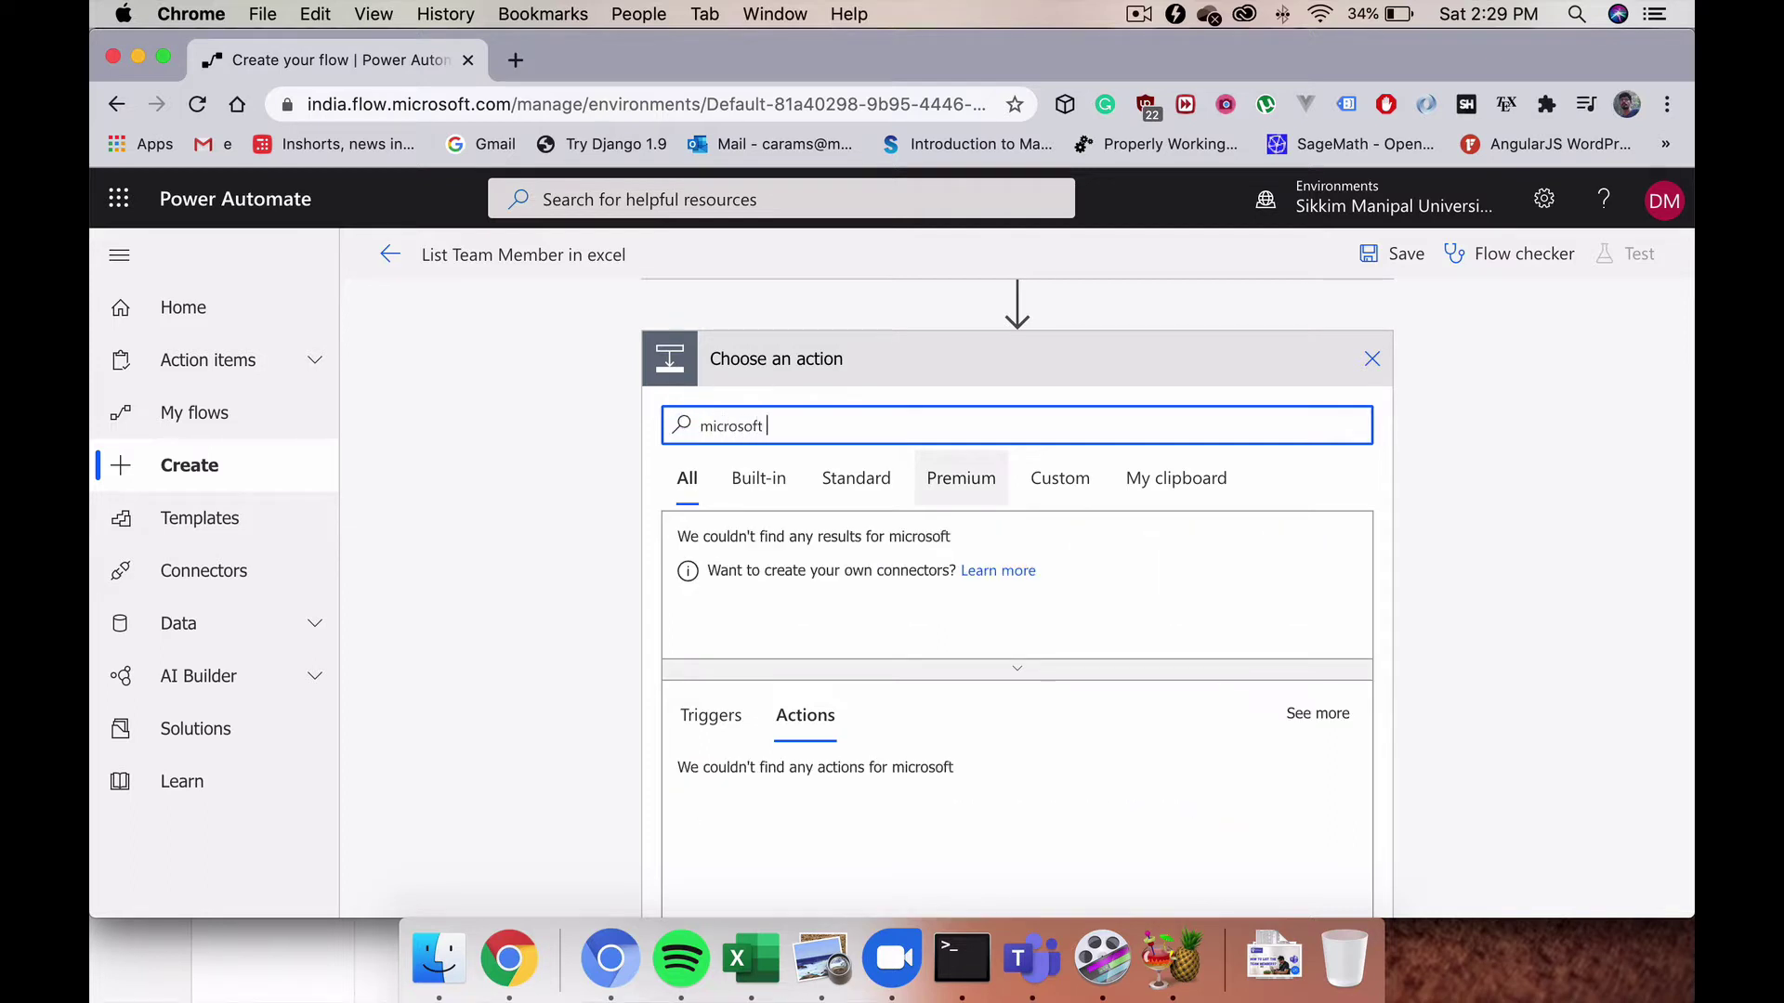
pyautogui.write('ft 365')
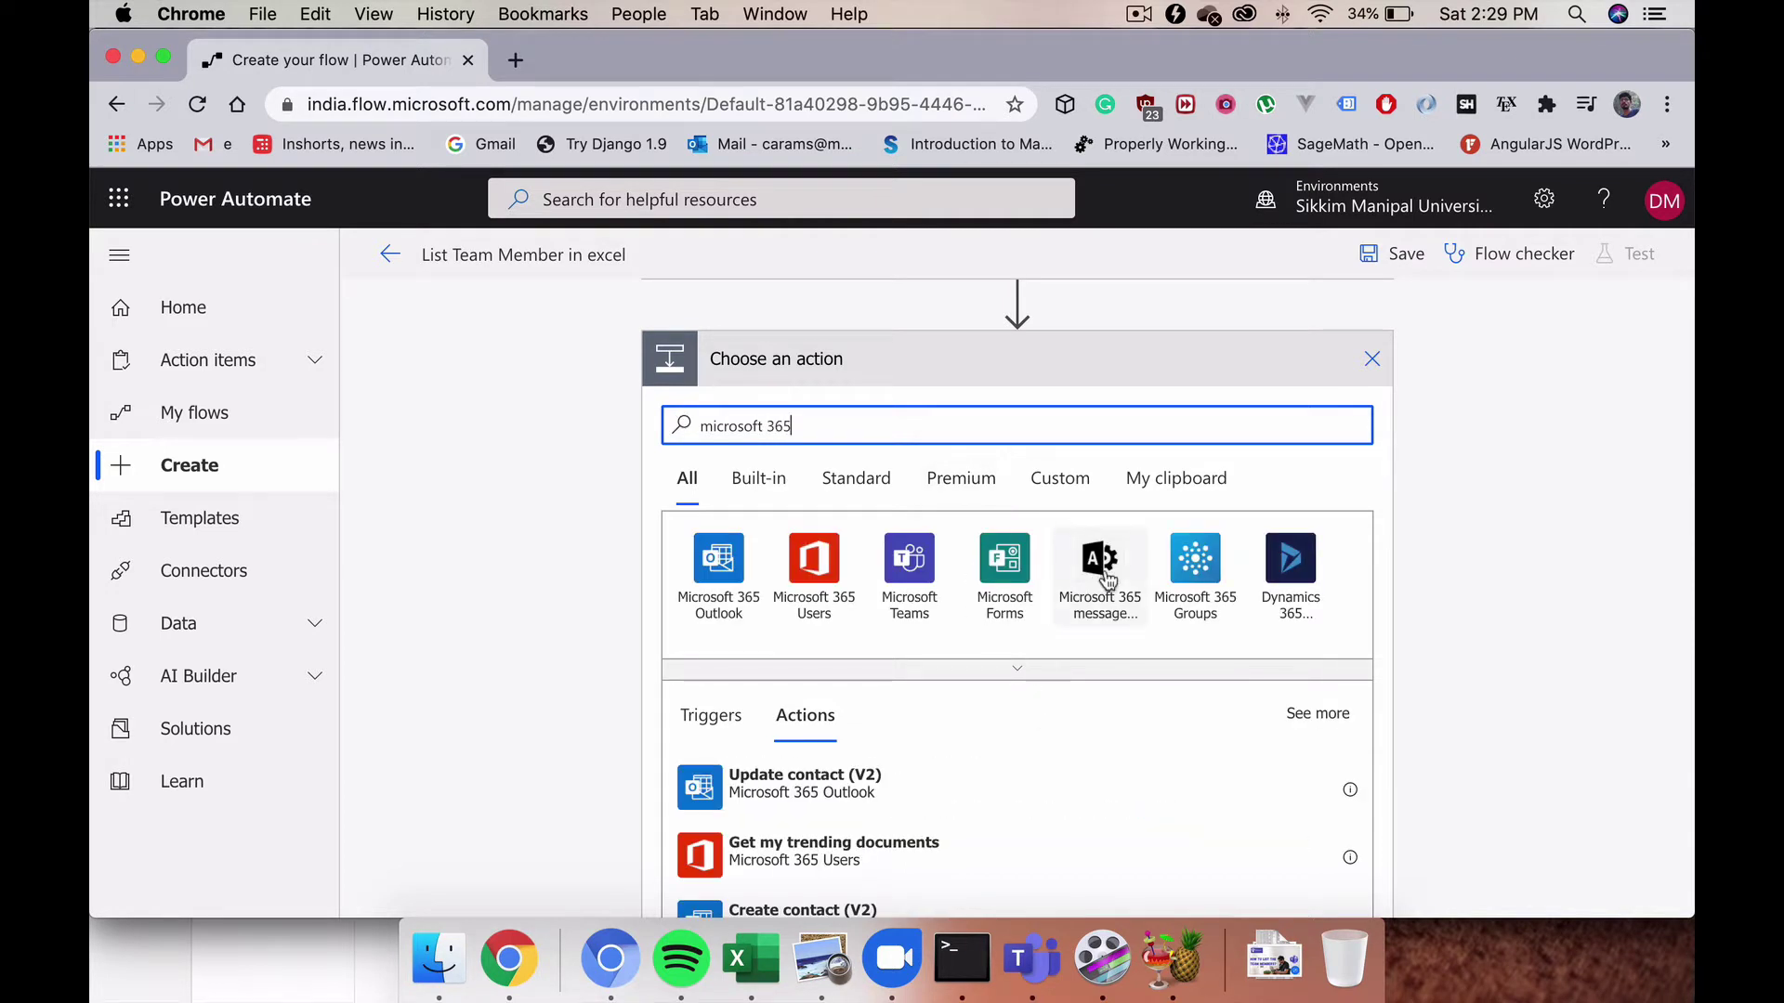
pyautogui.click(1193, 578)
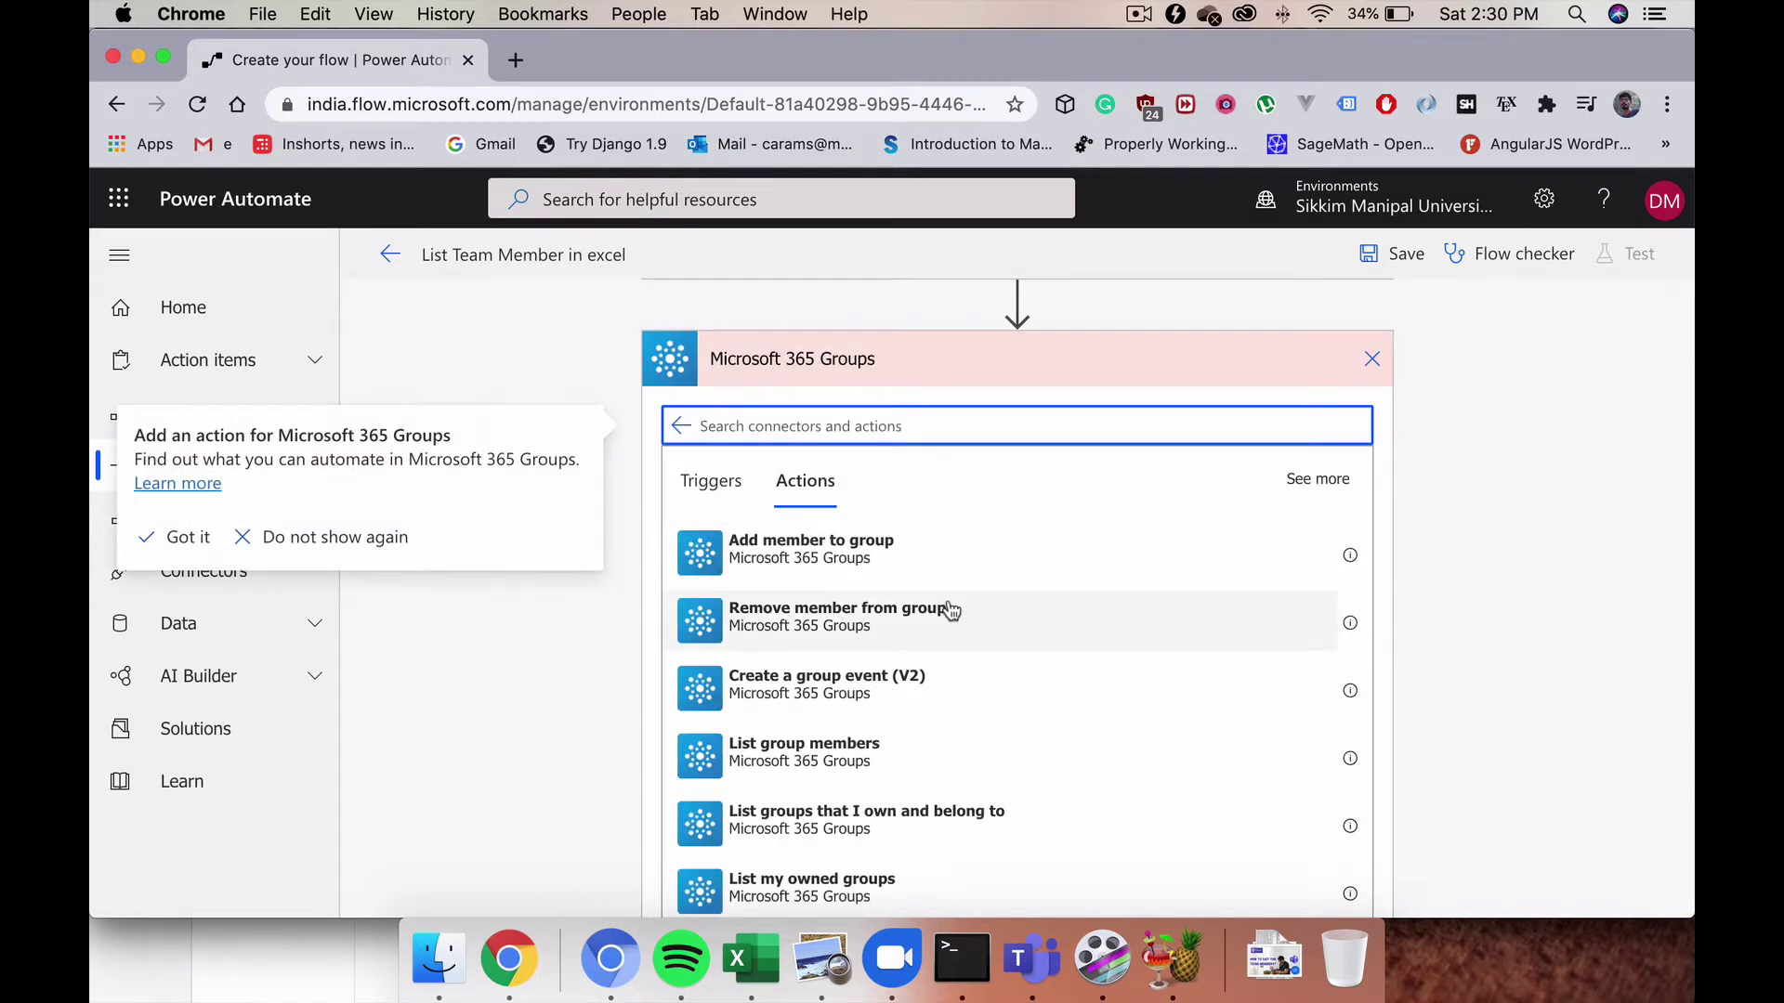
pyautogui.scroll(-5, 949, 609)
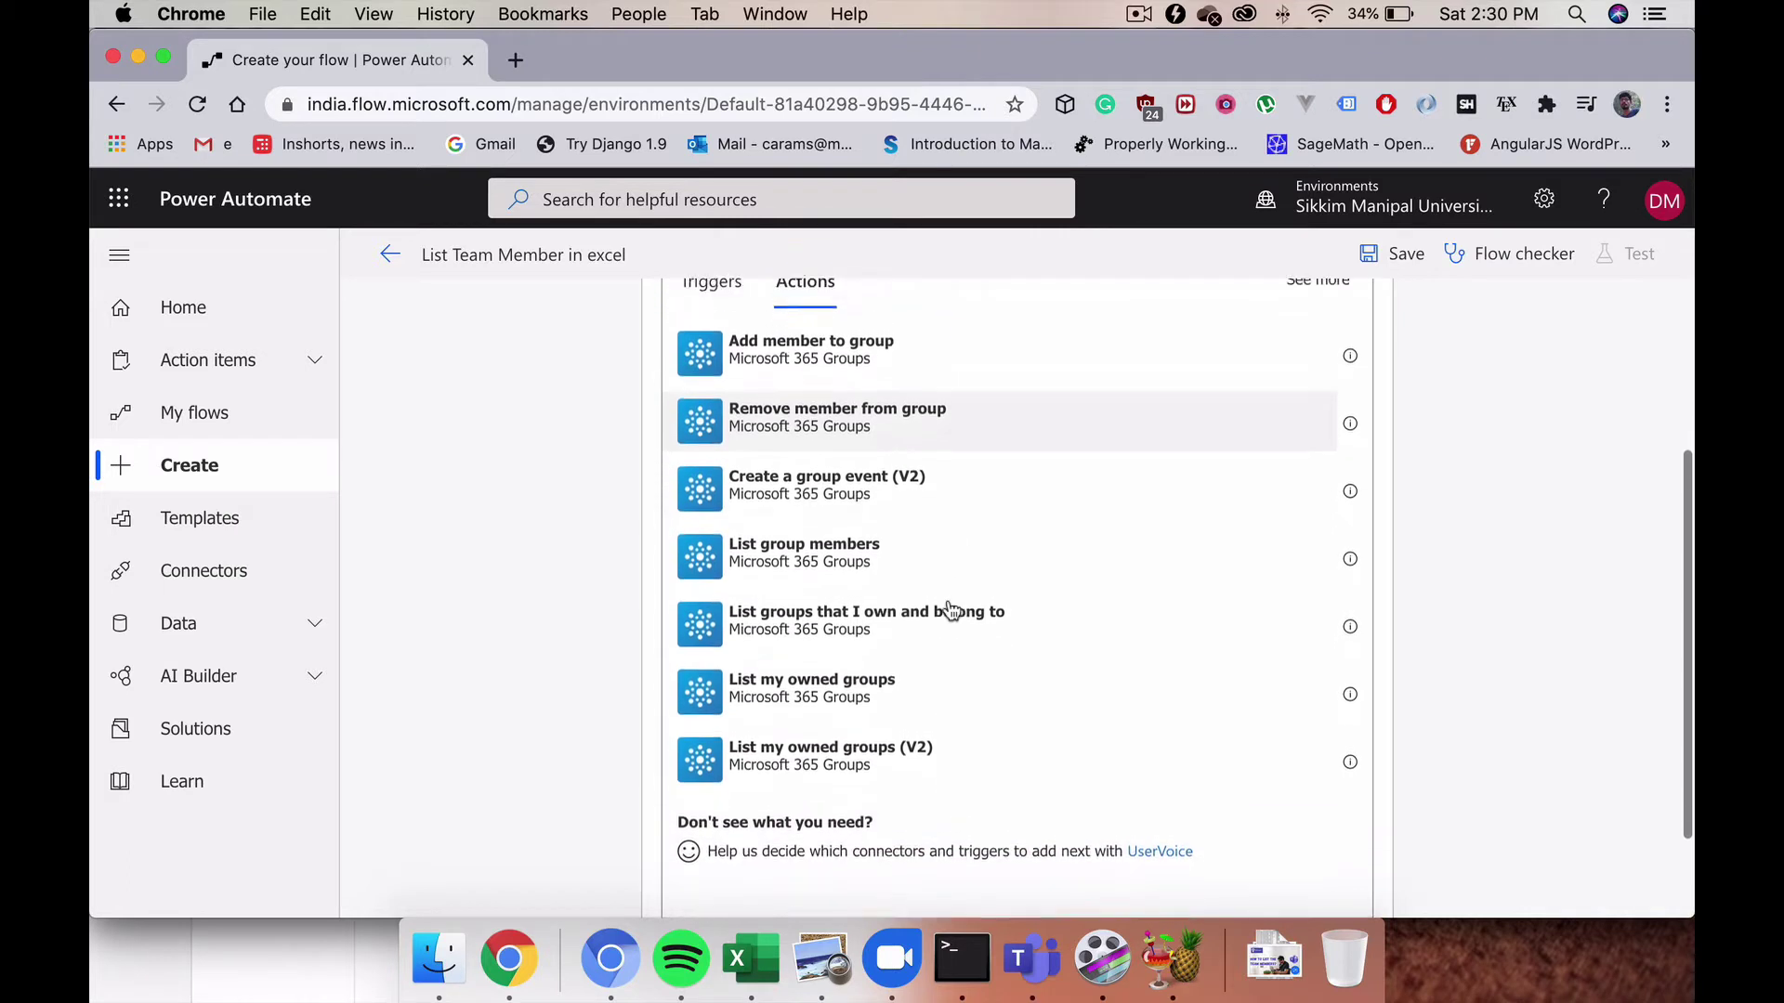
pyautogui.scroll(2, 949, 609)
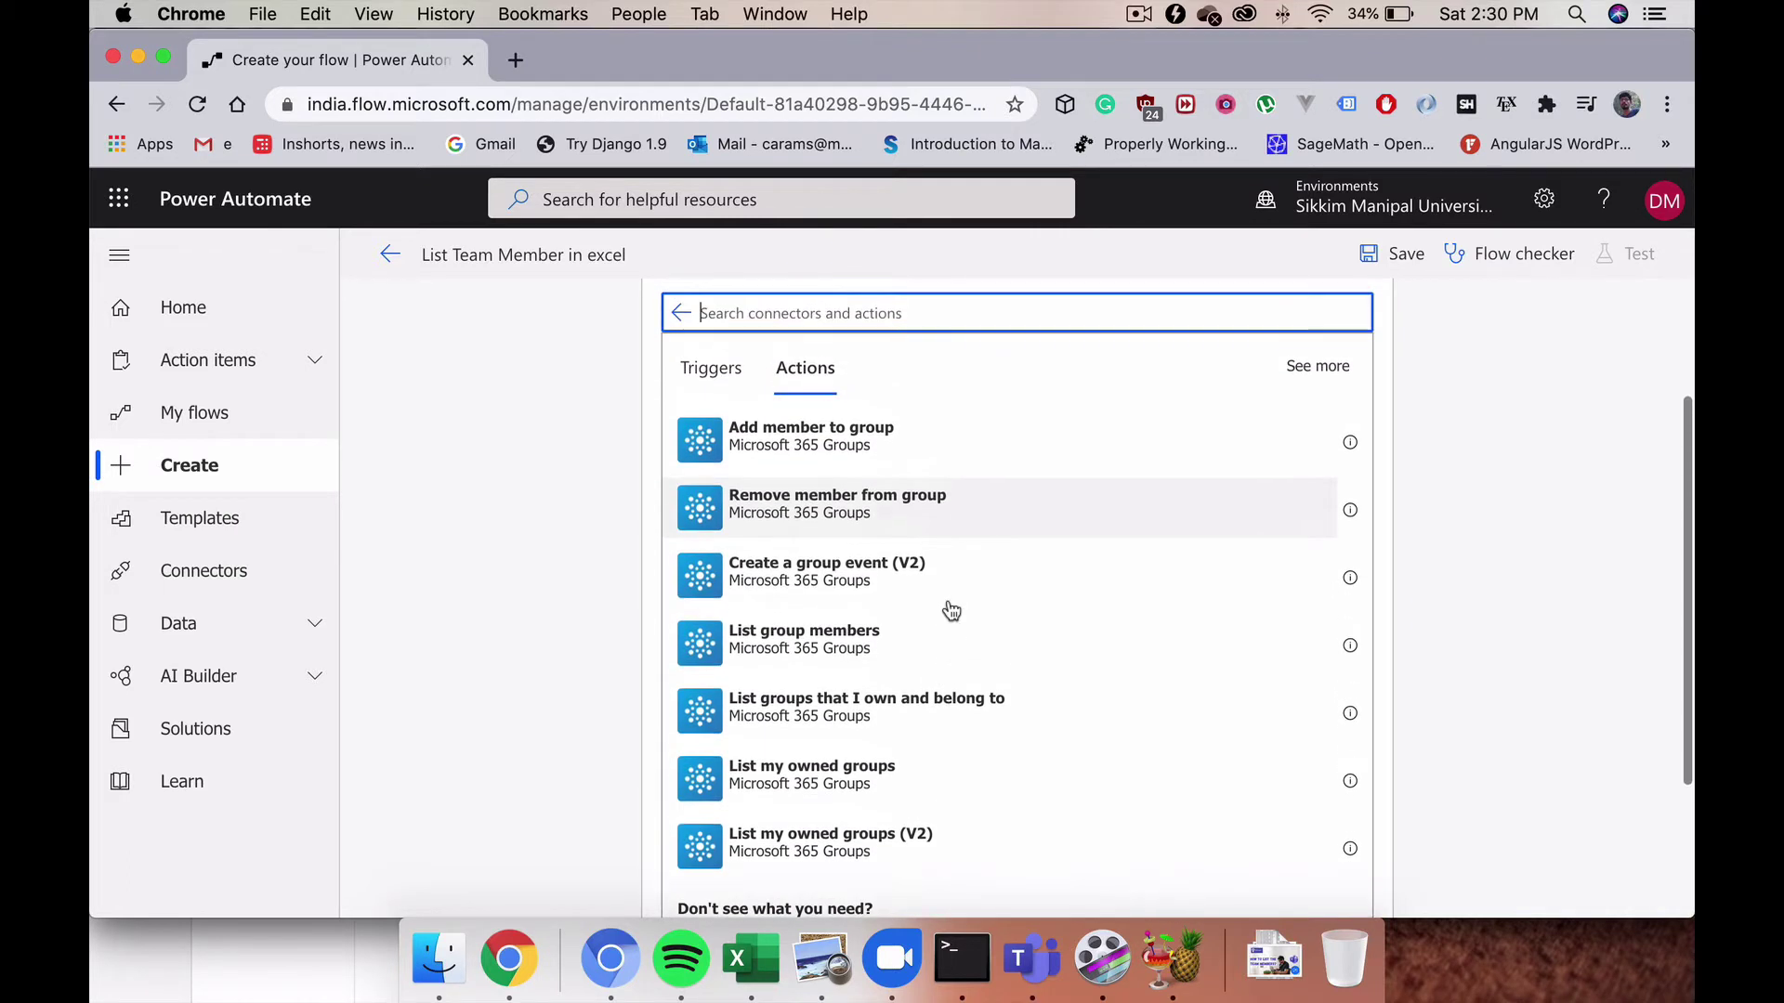
pyautogui.click(855, 647)
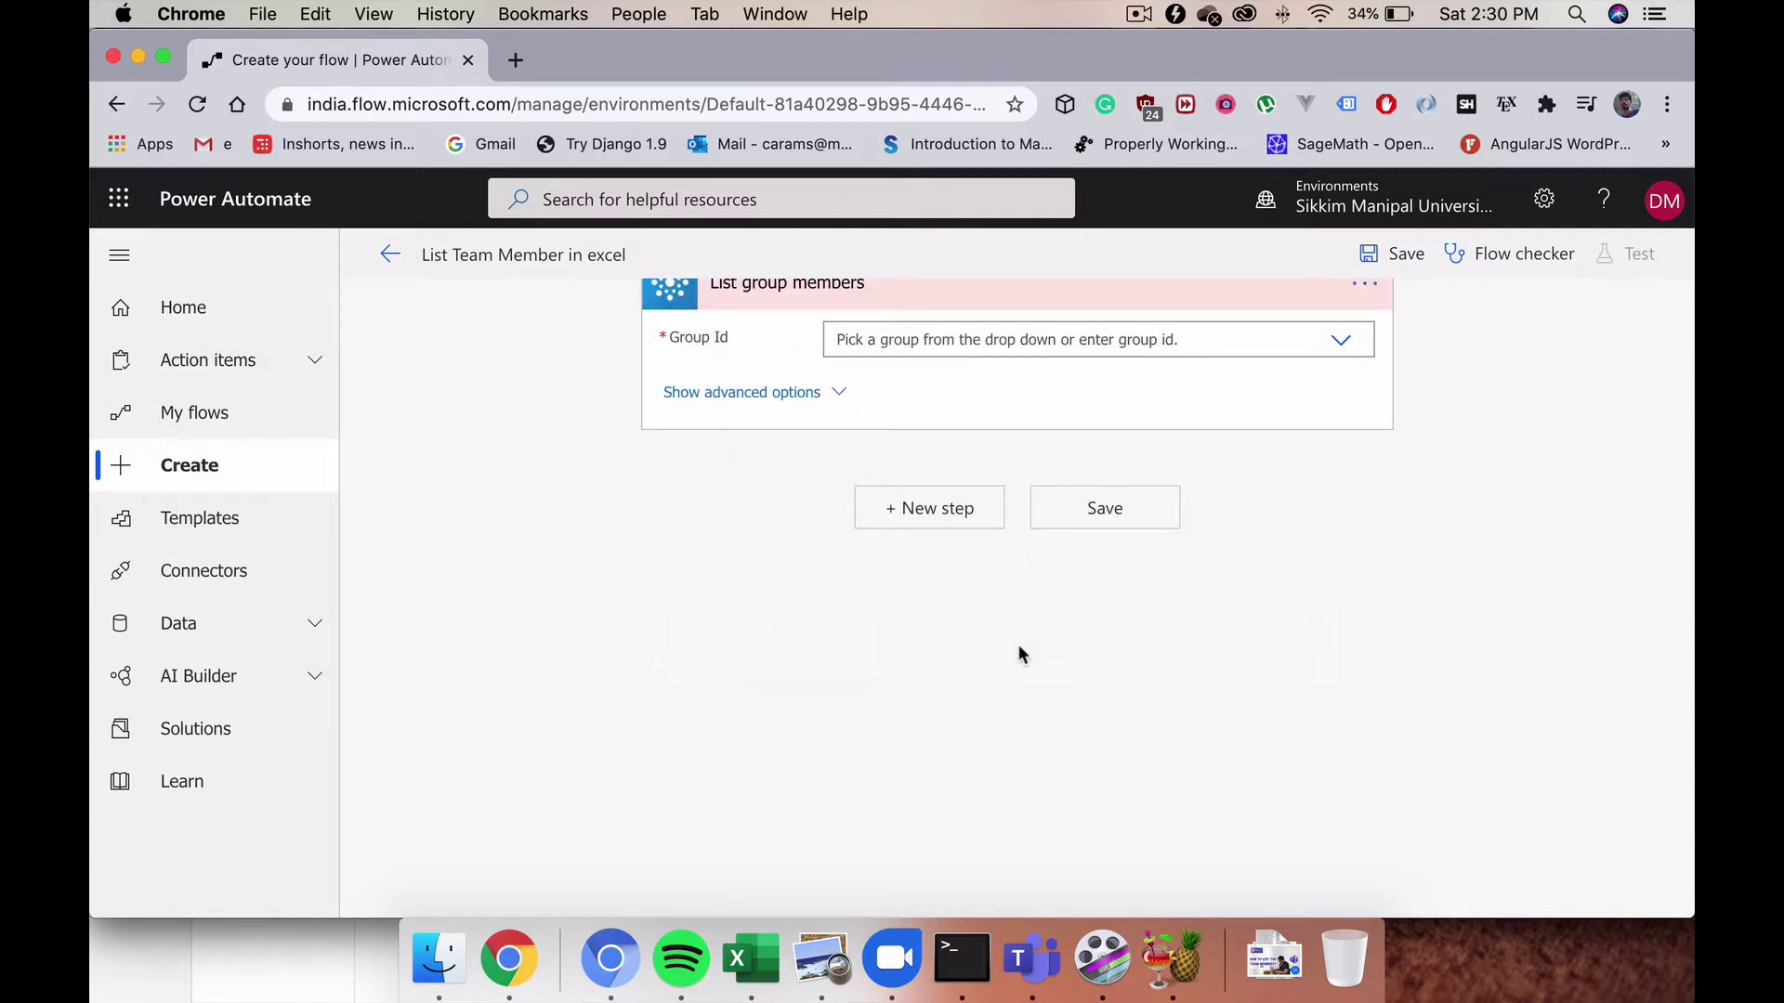
pyautogui.scroll(2, 1017, 643)
pyautogui.click(1172, 467)
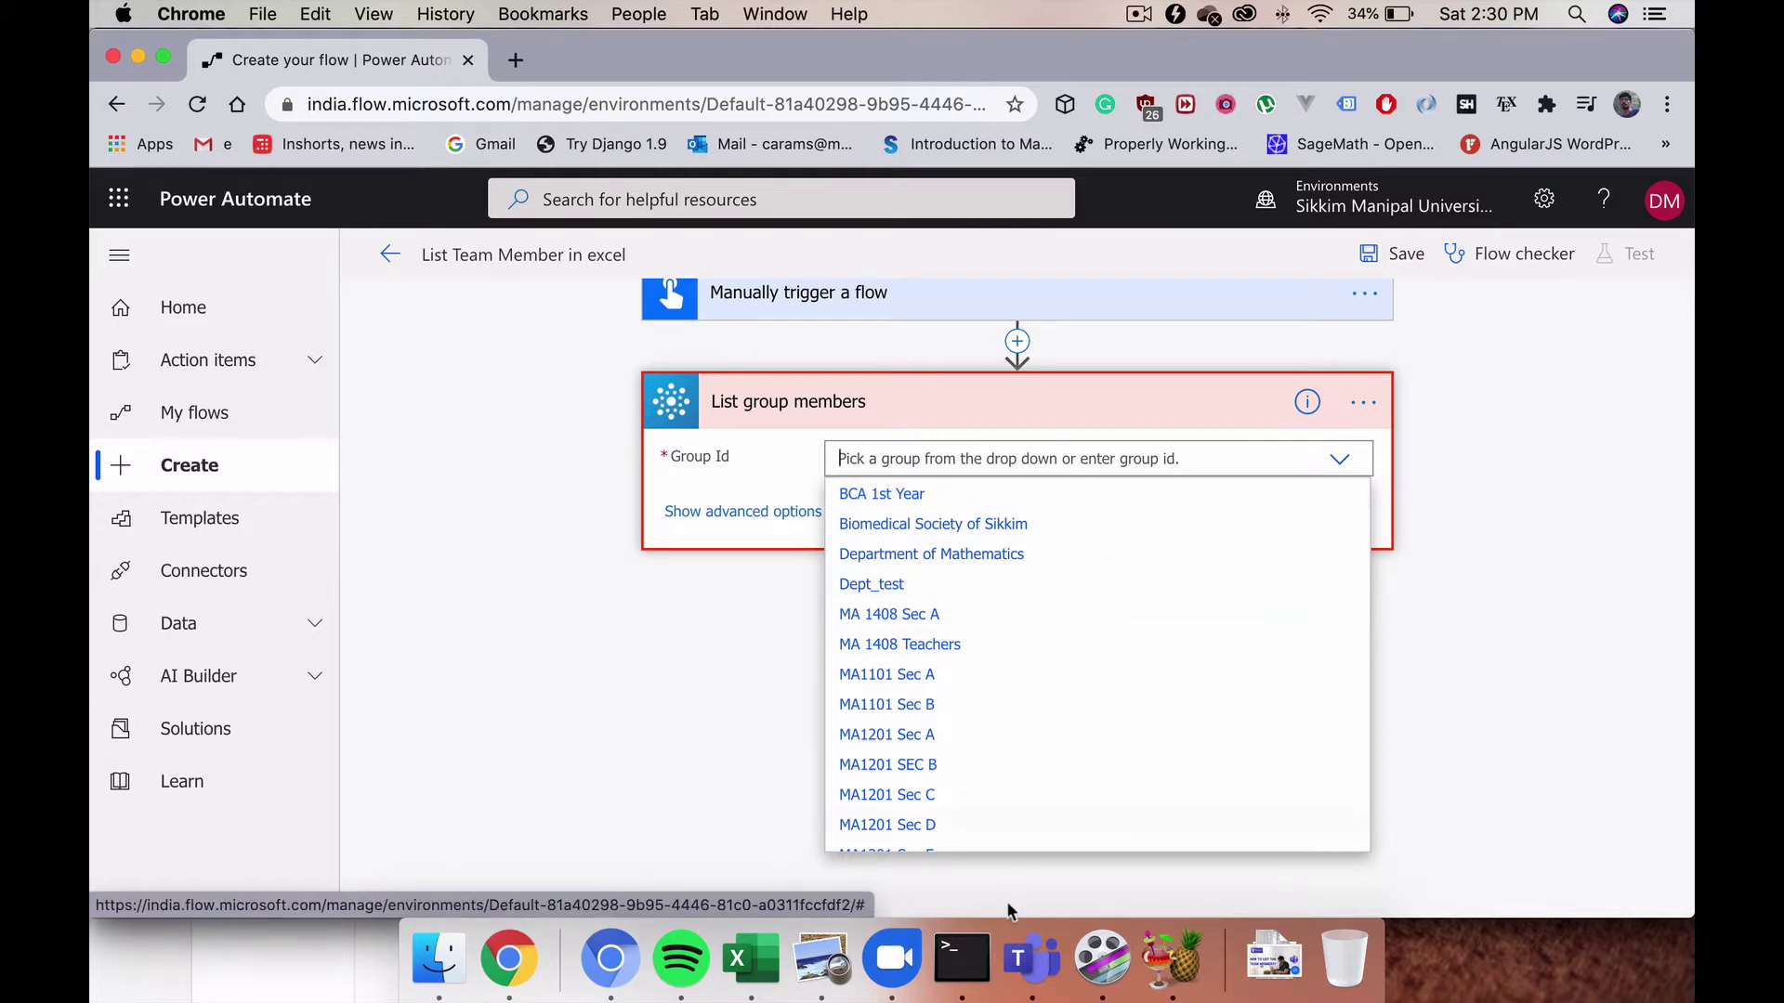
# Step: Switch to Microsoft Teams and examine the members and guests of the team MA1408 Sec C
pyautogui.click(1031, 959)
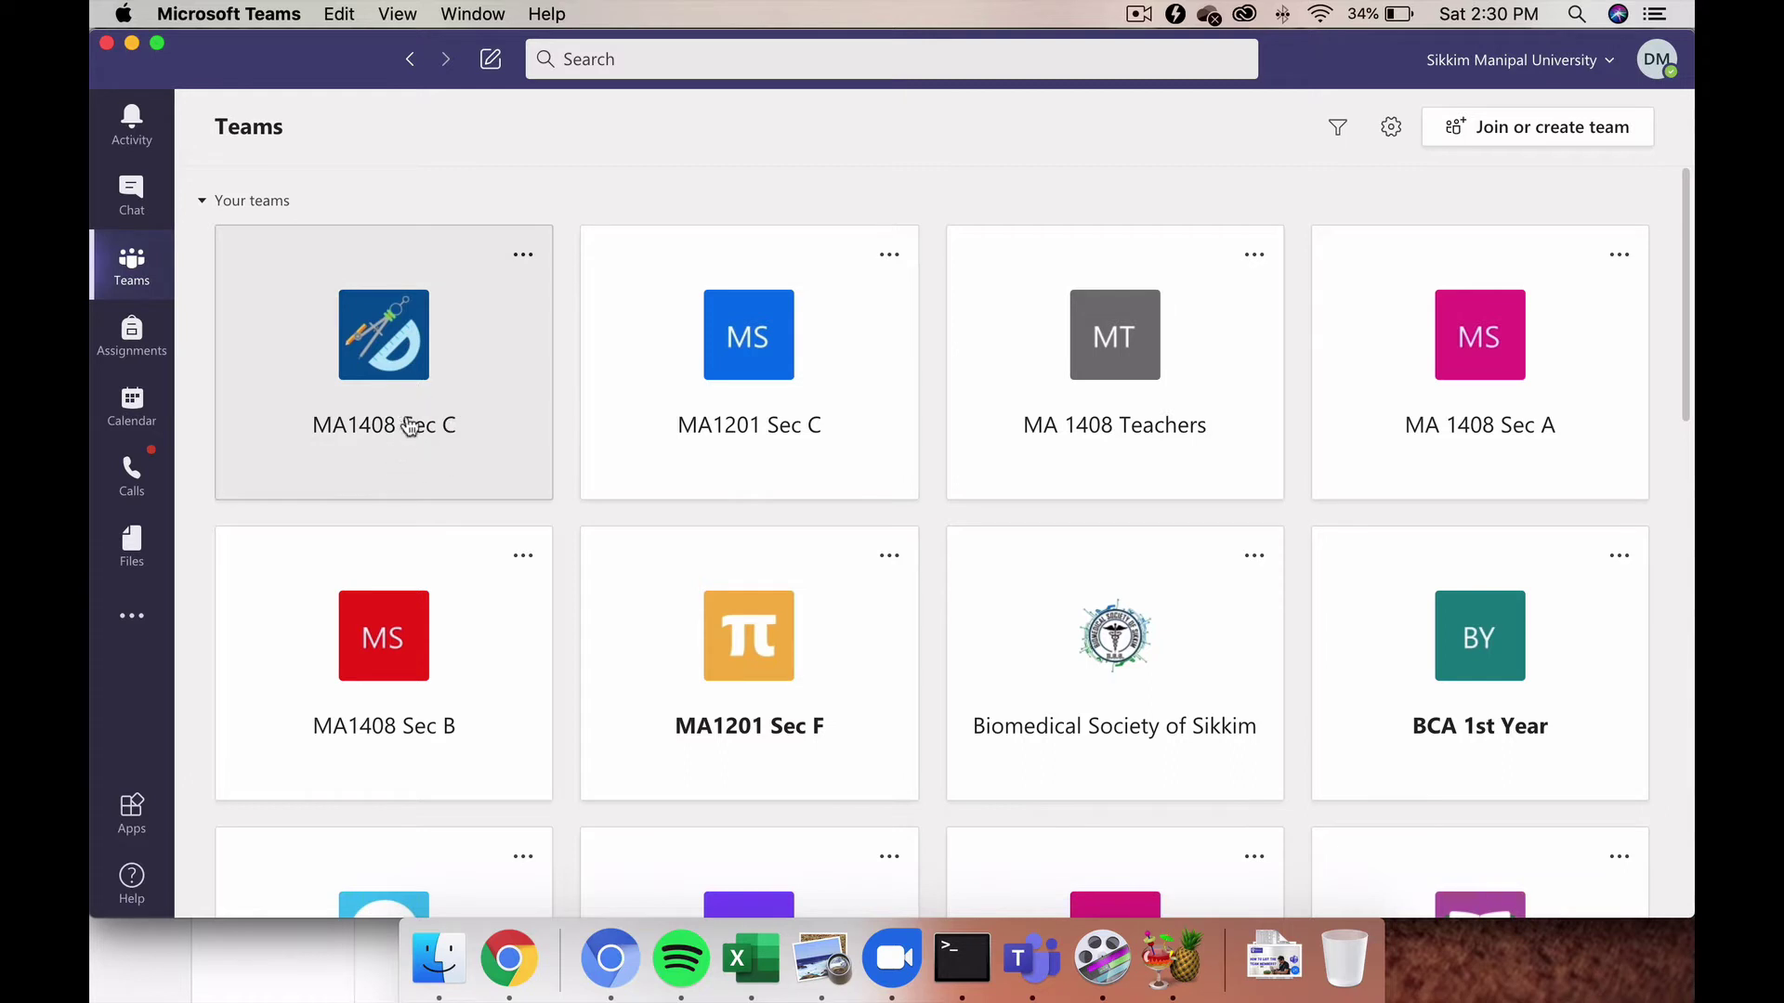
pyautogui.click(432, 362)
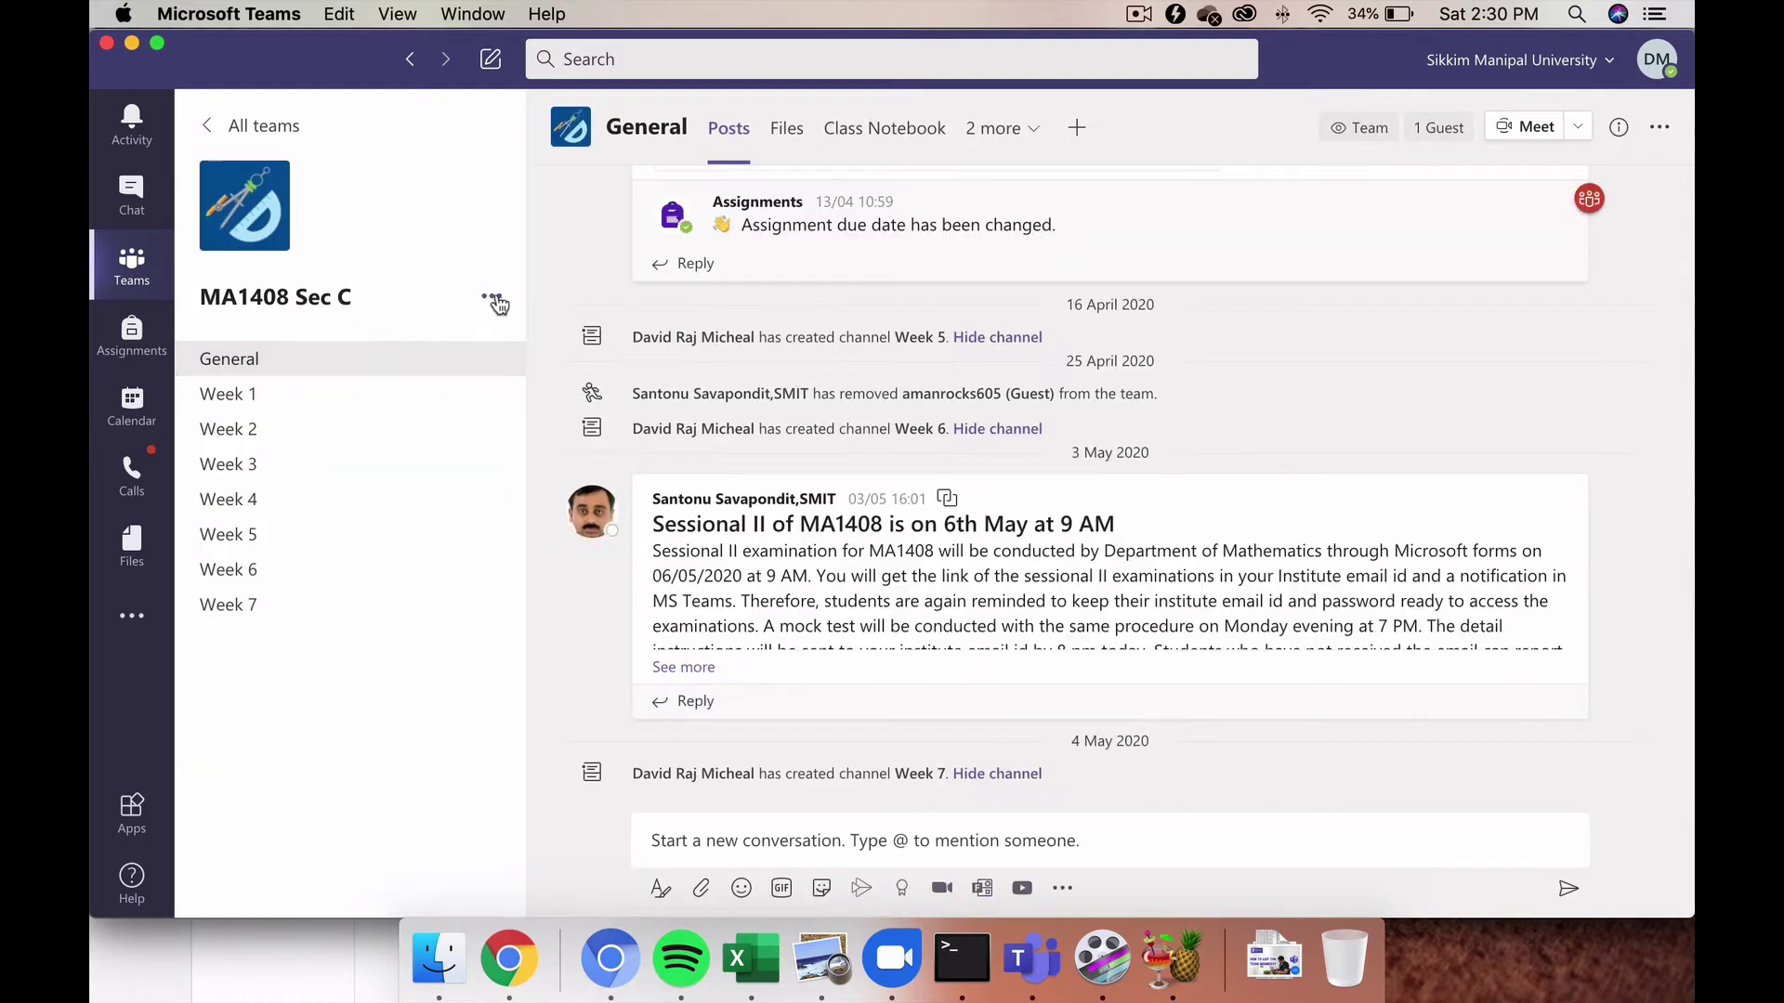
pyautogui.click(492, 296)
pyautogui.click(544, 353)
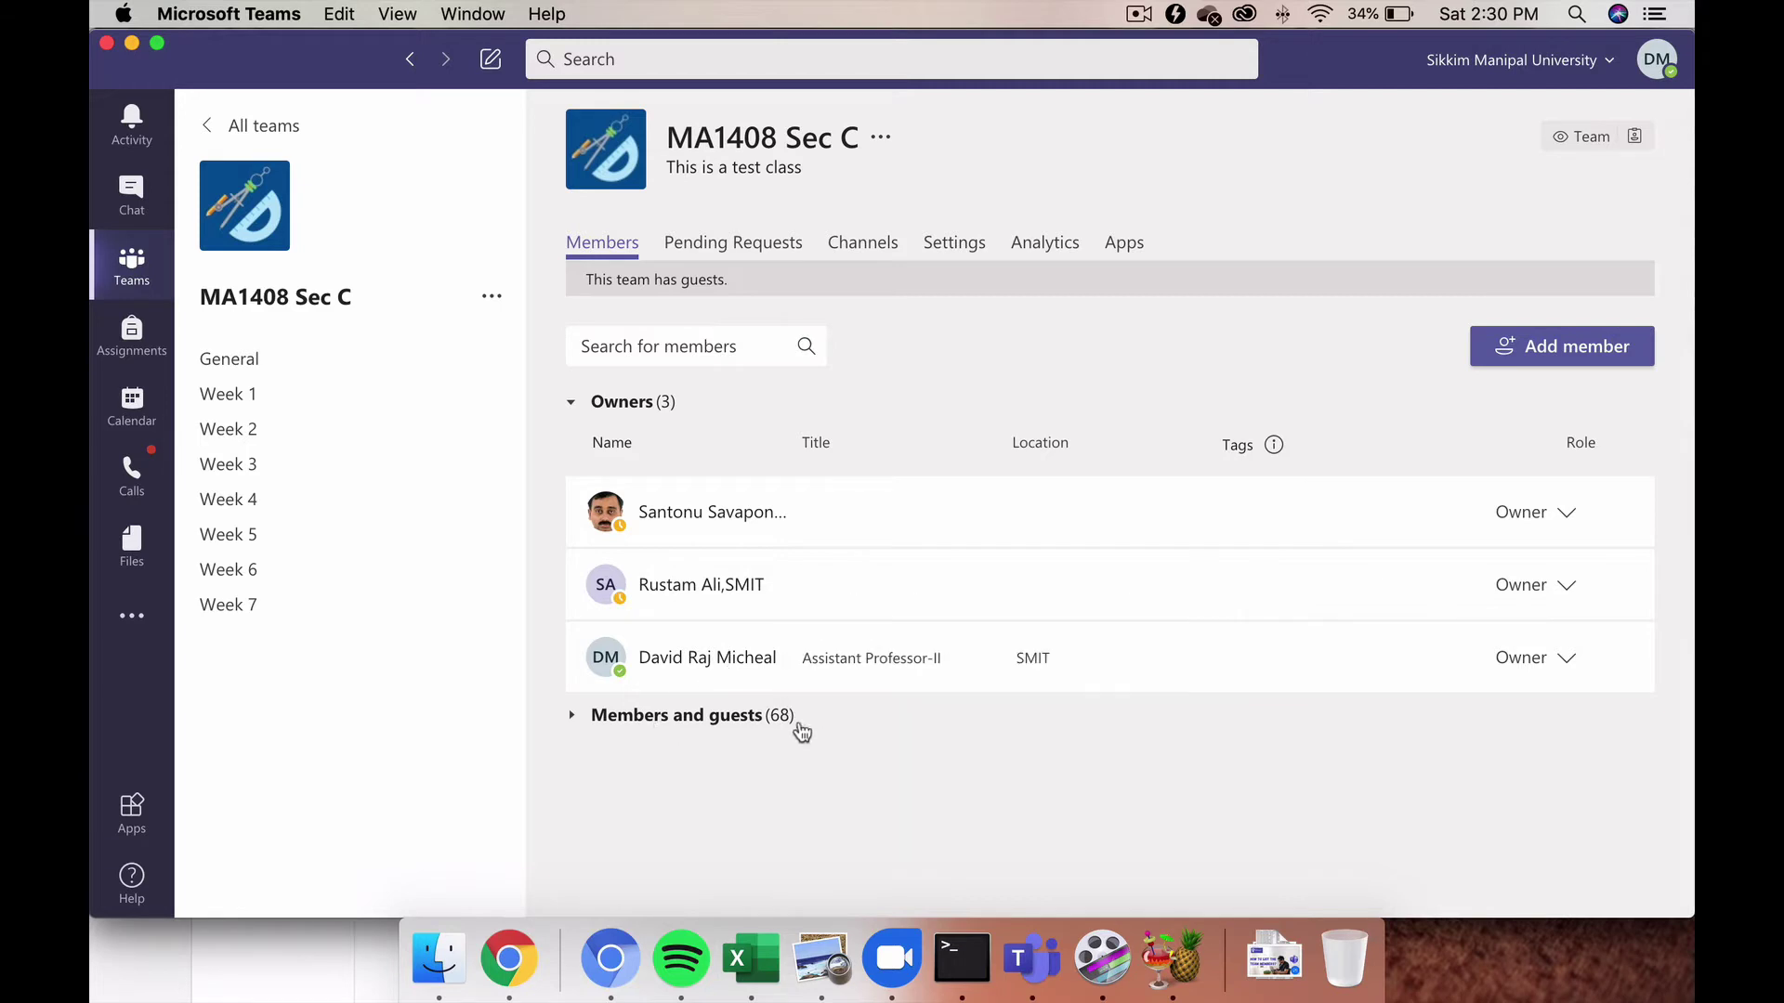
pyautogui.click(757, 723)
pyautogui.scroll(-5, 844, 760)
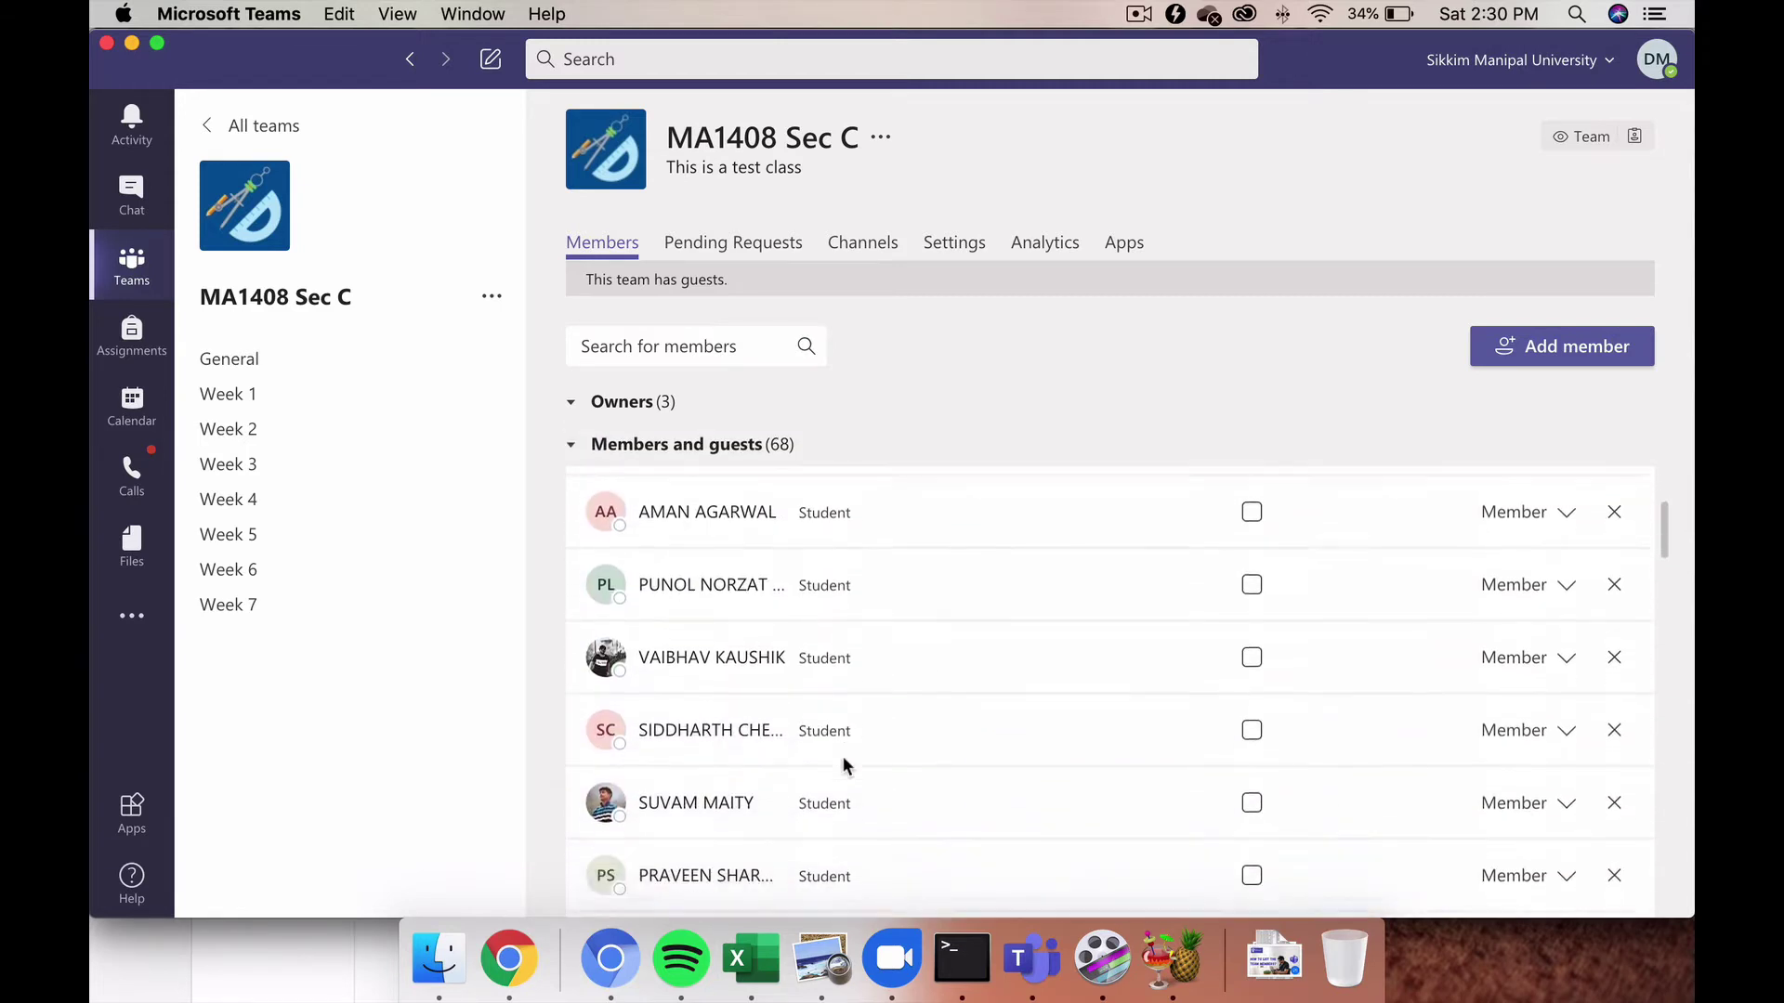
pyautogui.scroll(5, 844, 766)
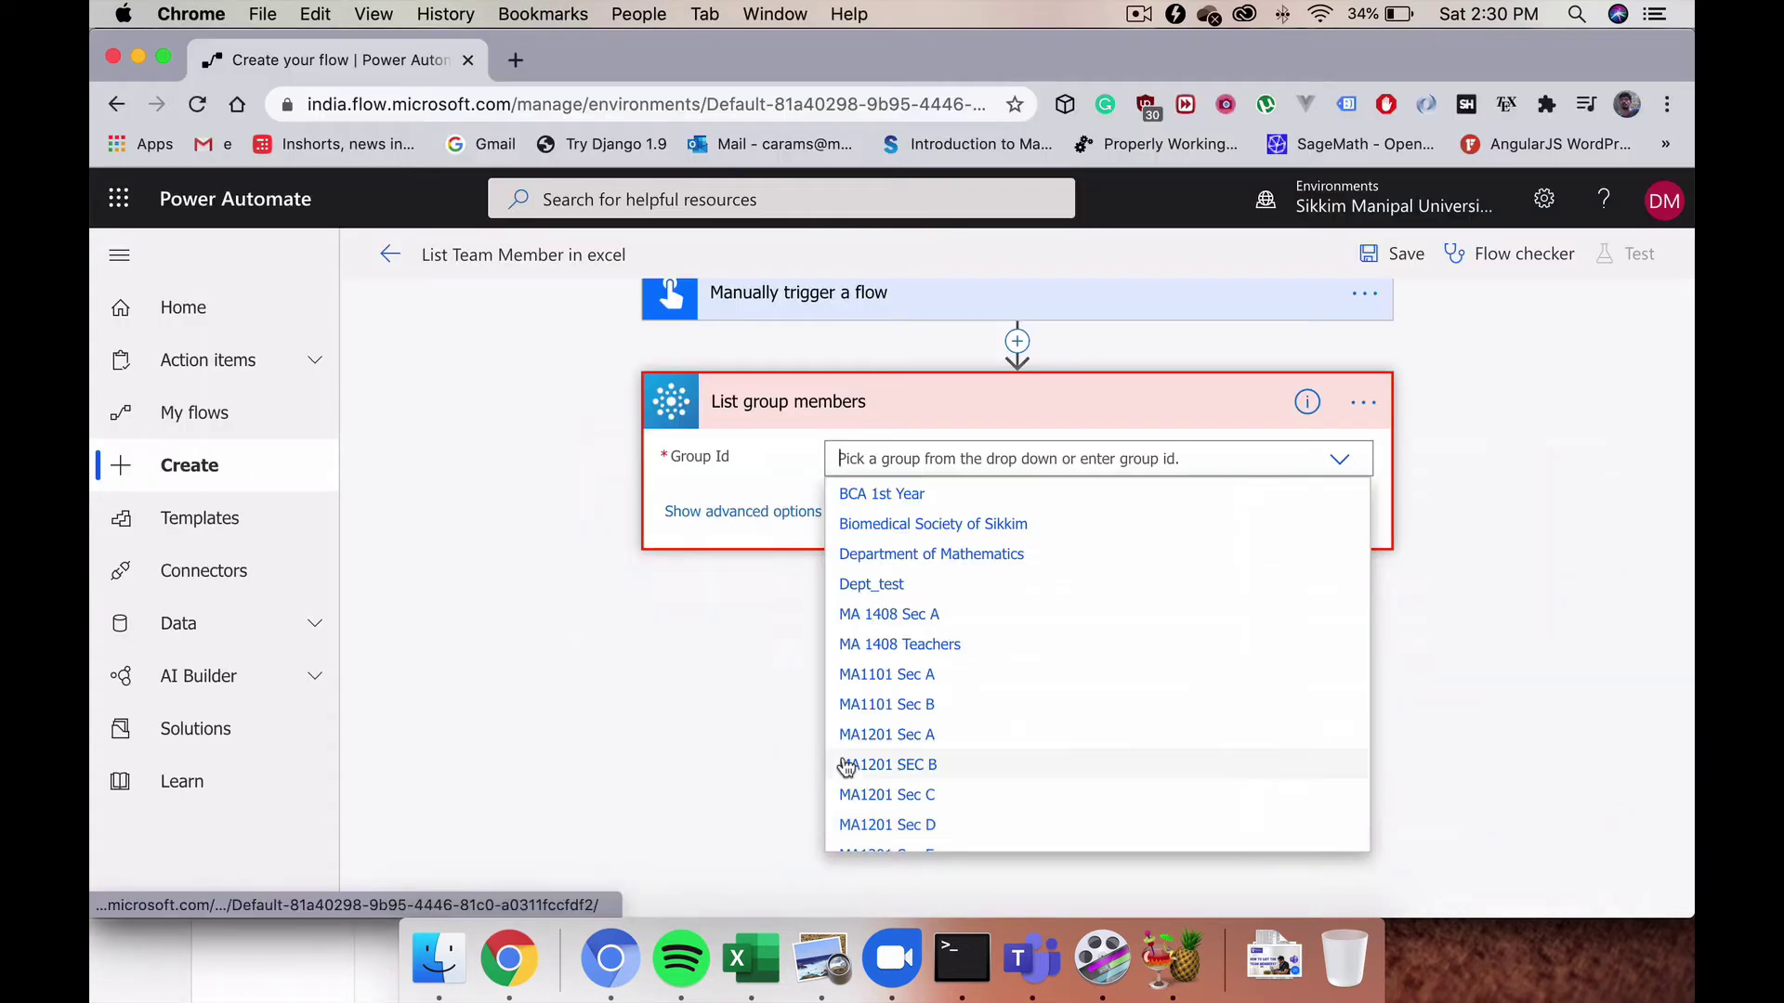
# Step: Back in Power Automate, set the Group Id of the "List group members" action to MA1408 Sec C
pyautogui.scroll(-5, 929, 729)
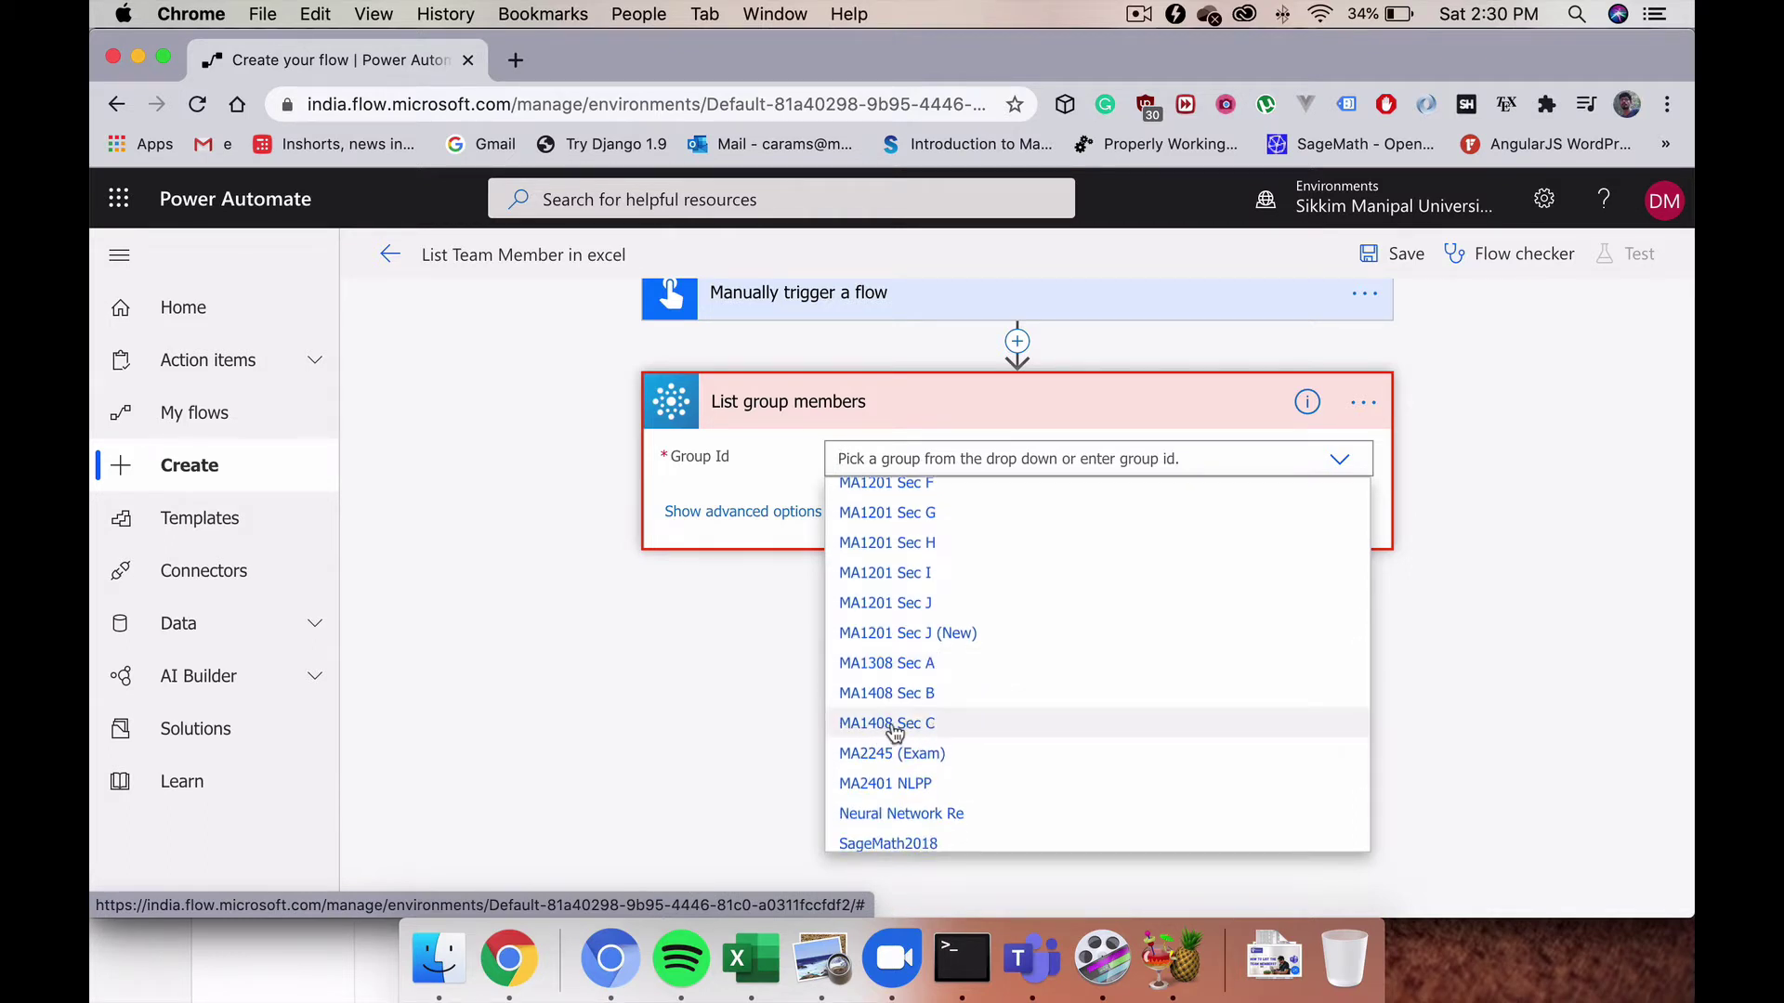
pyautogui.click(892, 728)
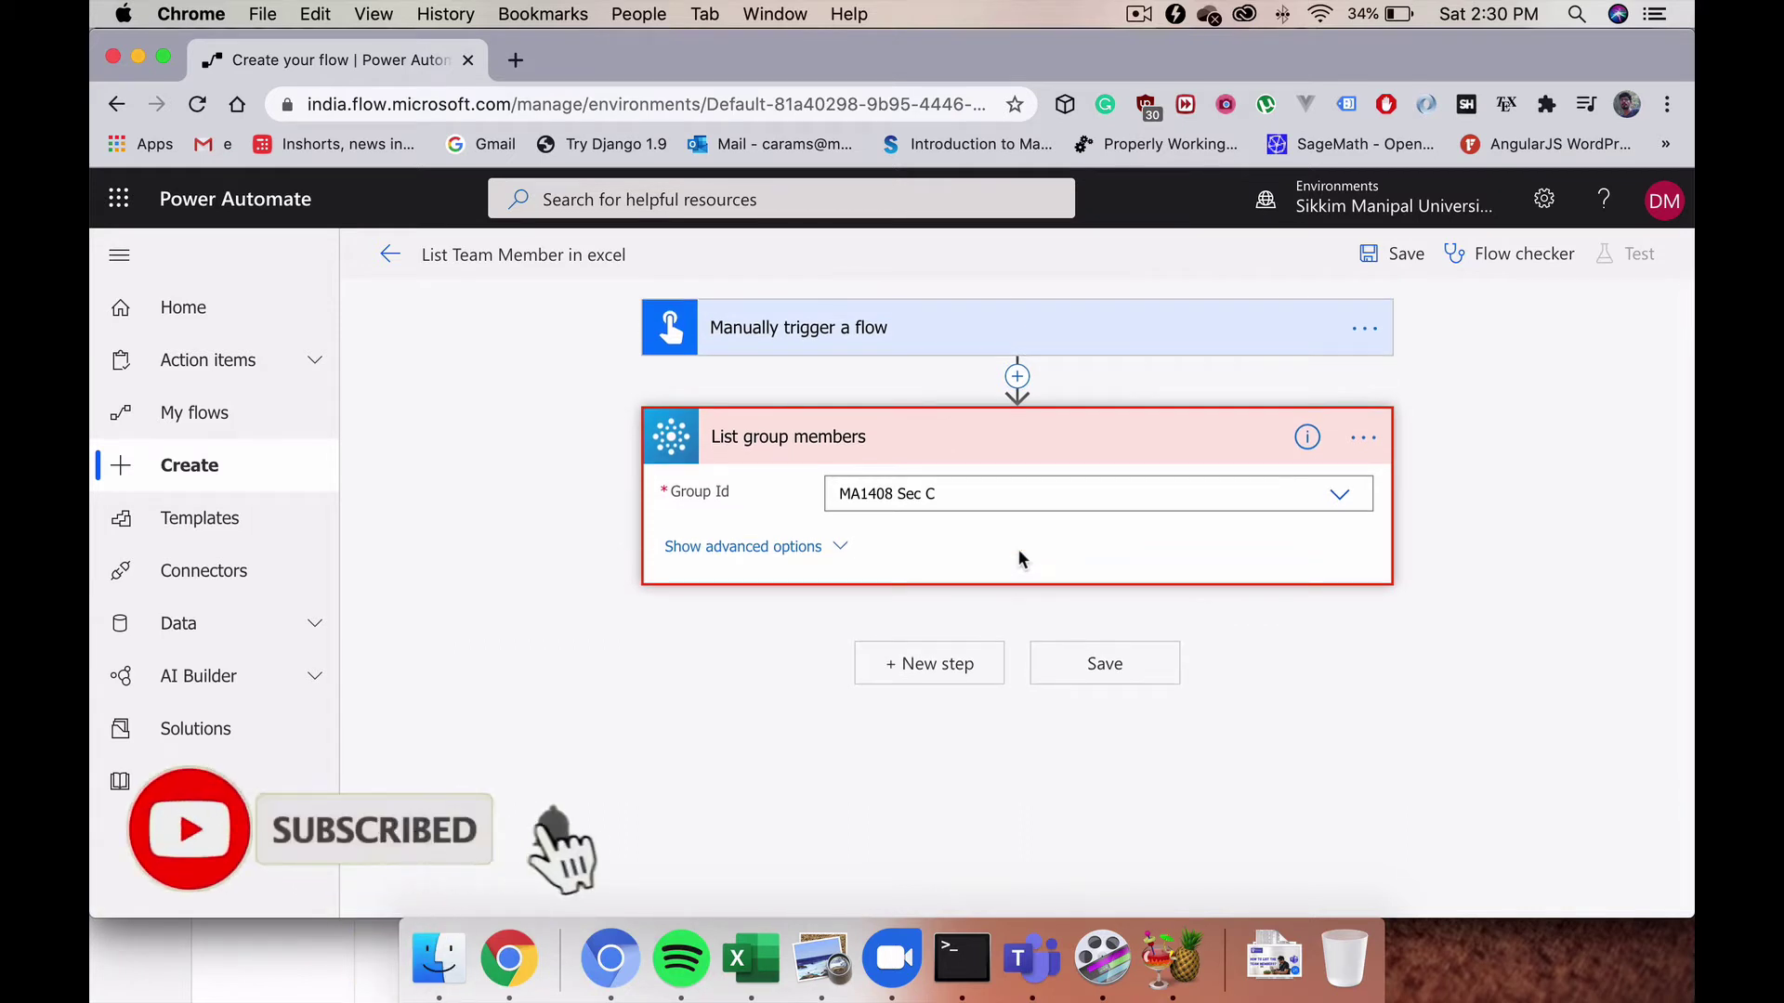
# Step: Add a Data Operation "Compose" action after the "List group members" action
pyautogui.click(922, 668)
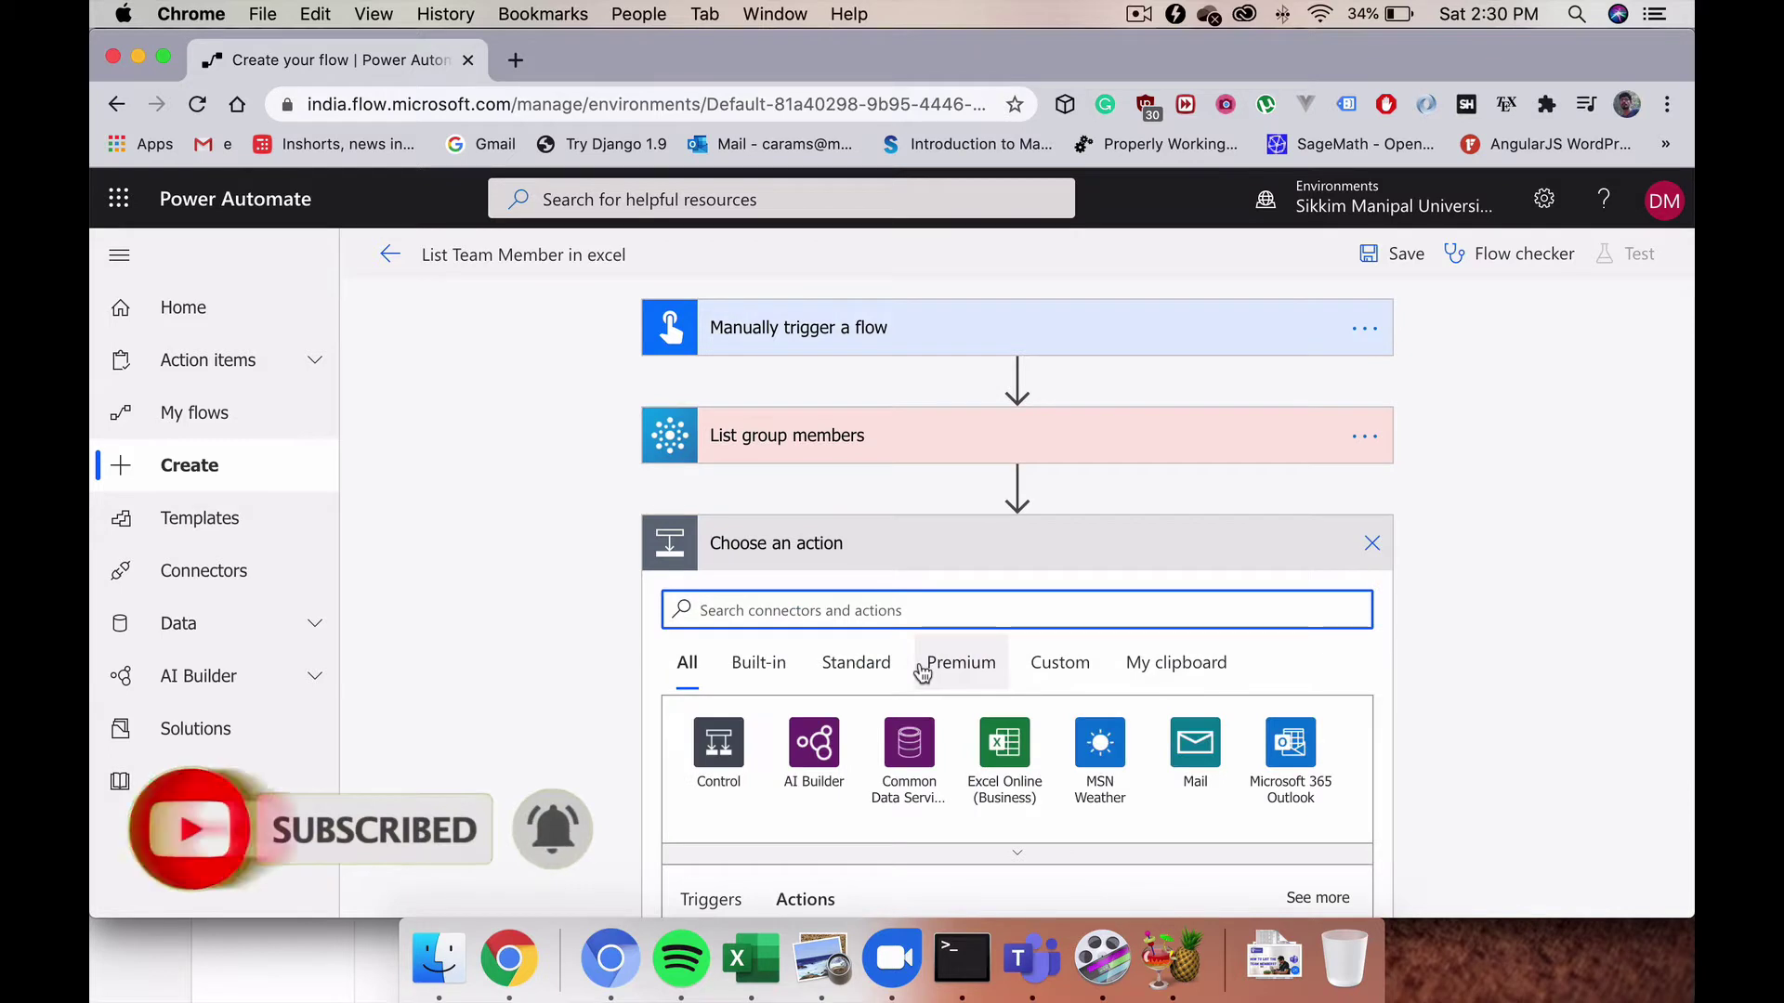
pyautogui.scroll(-1, 923, 672)
pyautogui.scroll(-1, 922, 671)
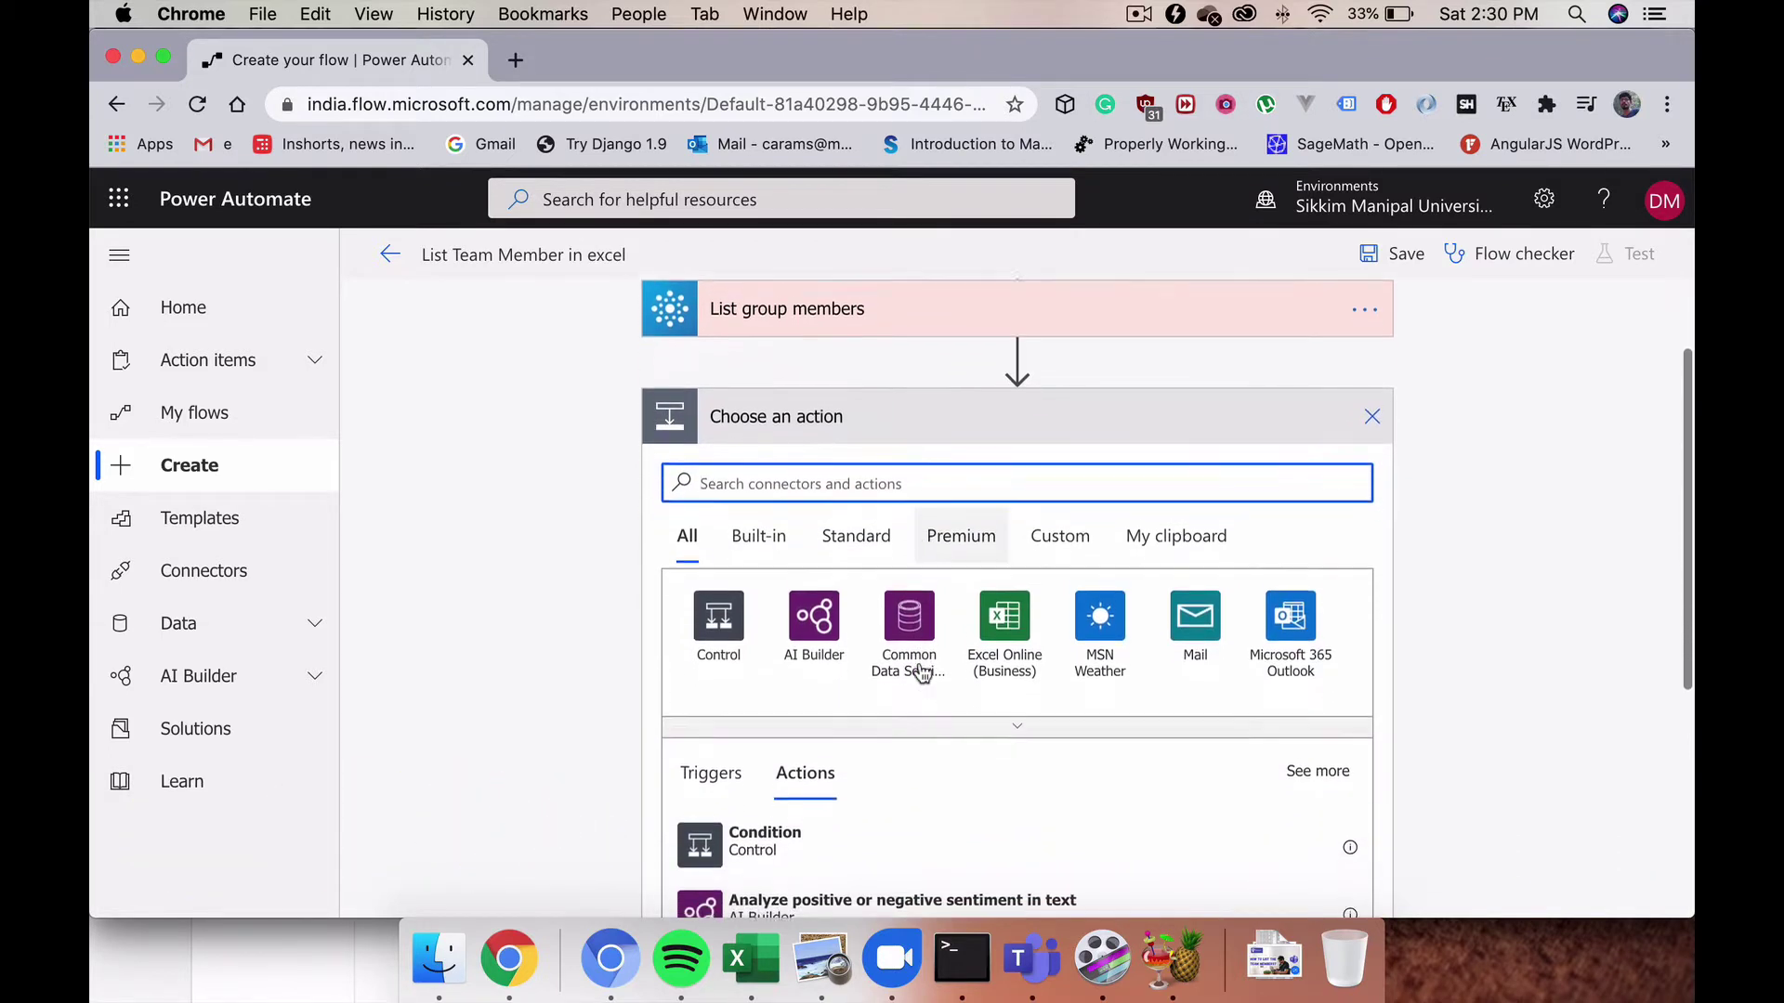
pyautogui.scroll(-1, 920, 671)
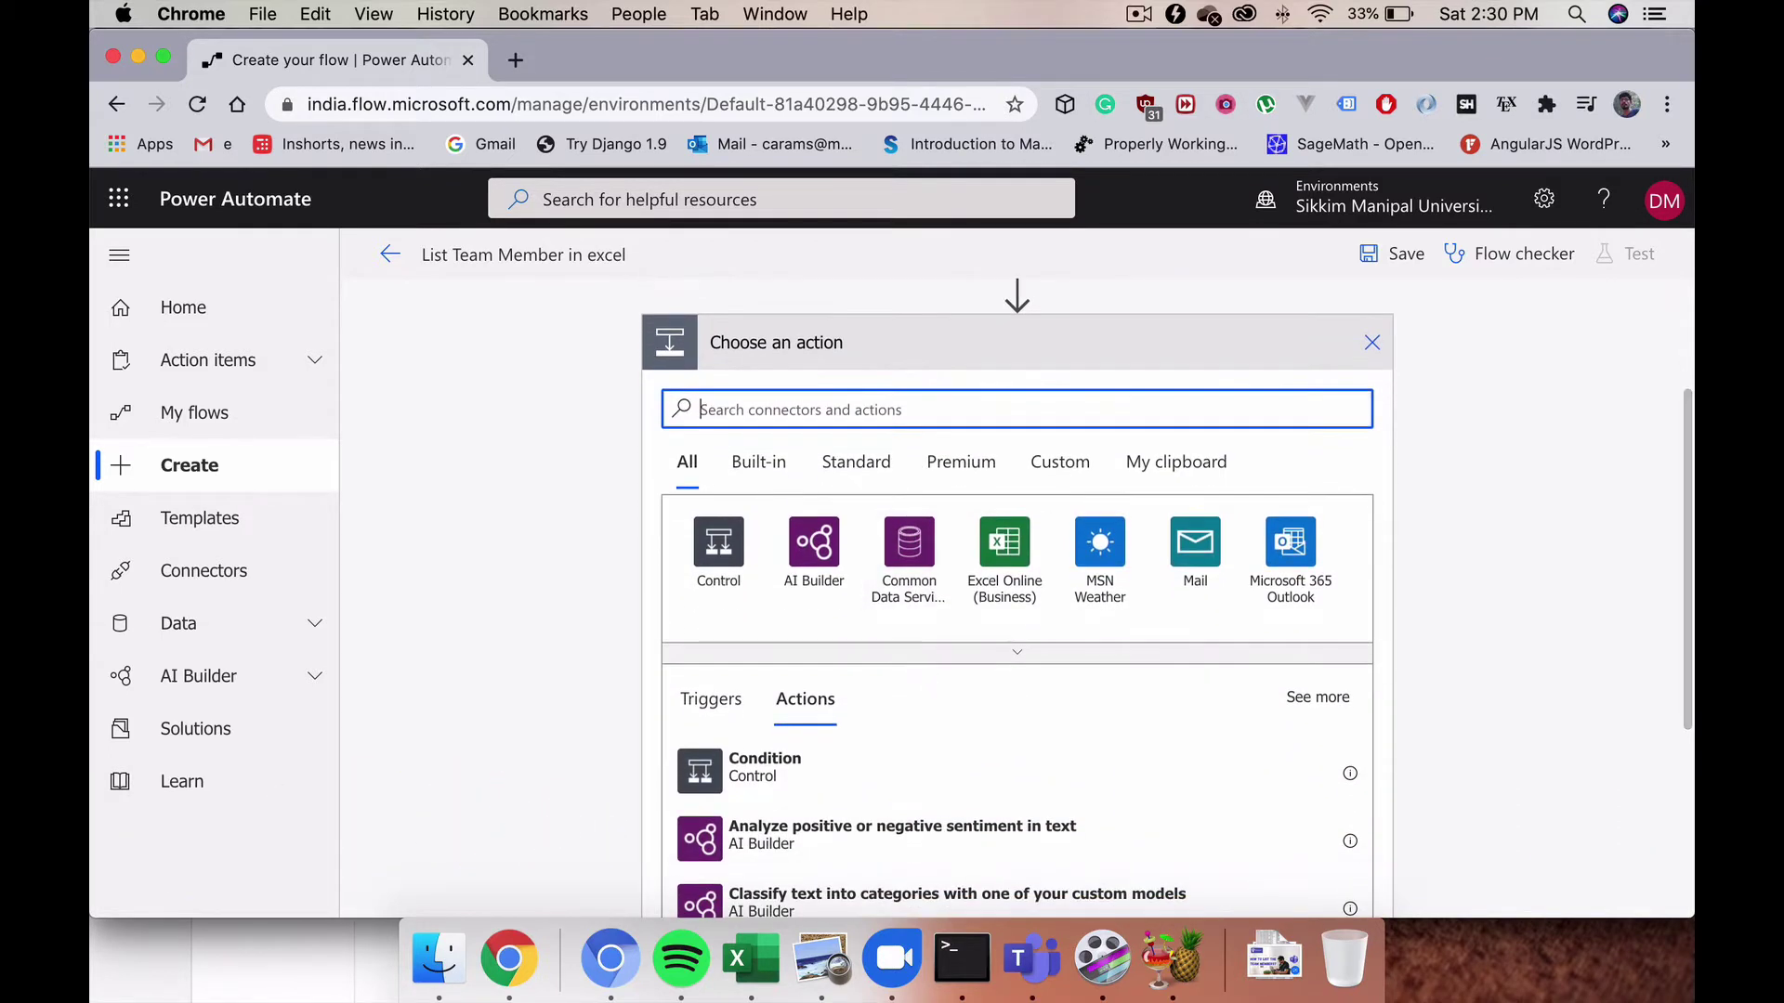
pyautogui.write('compose')
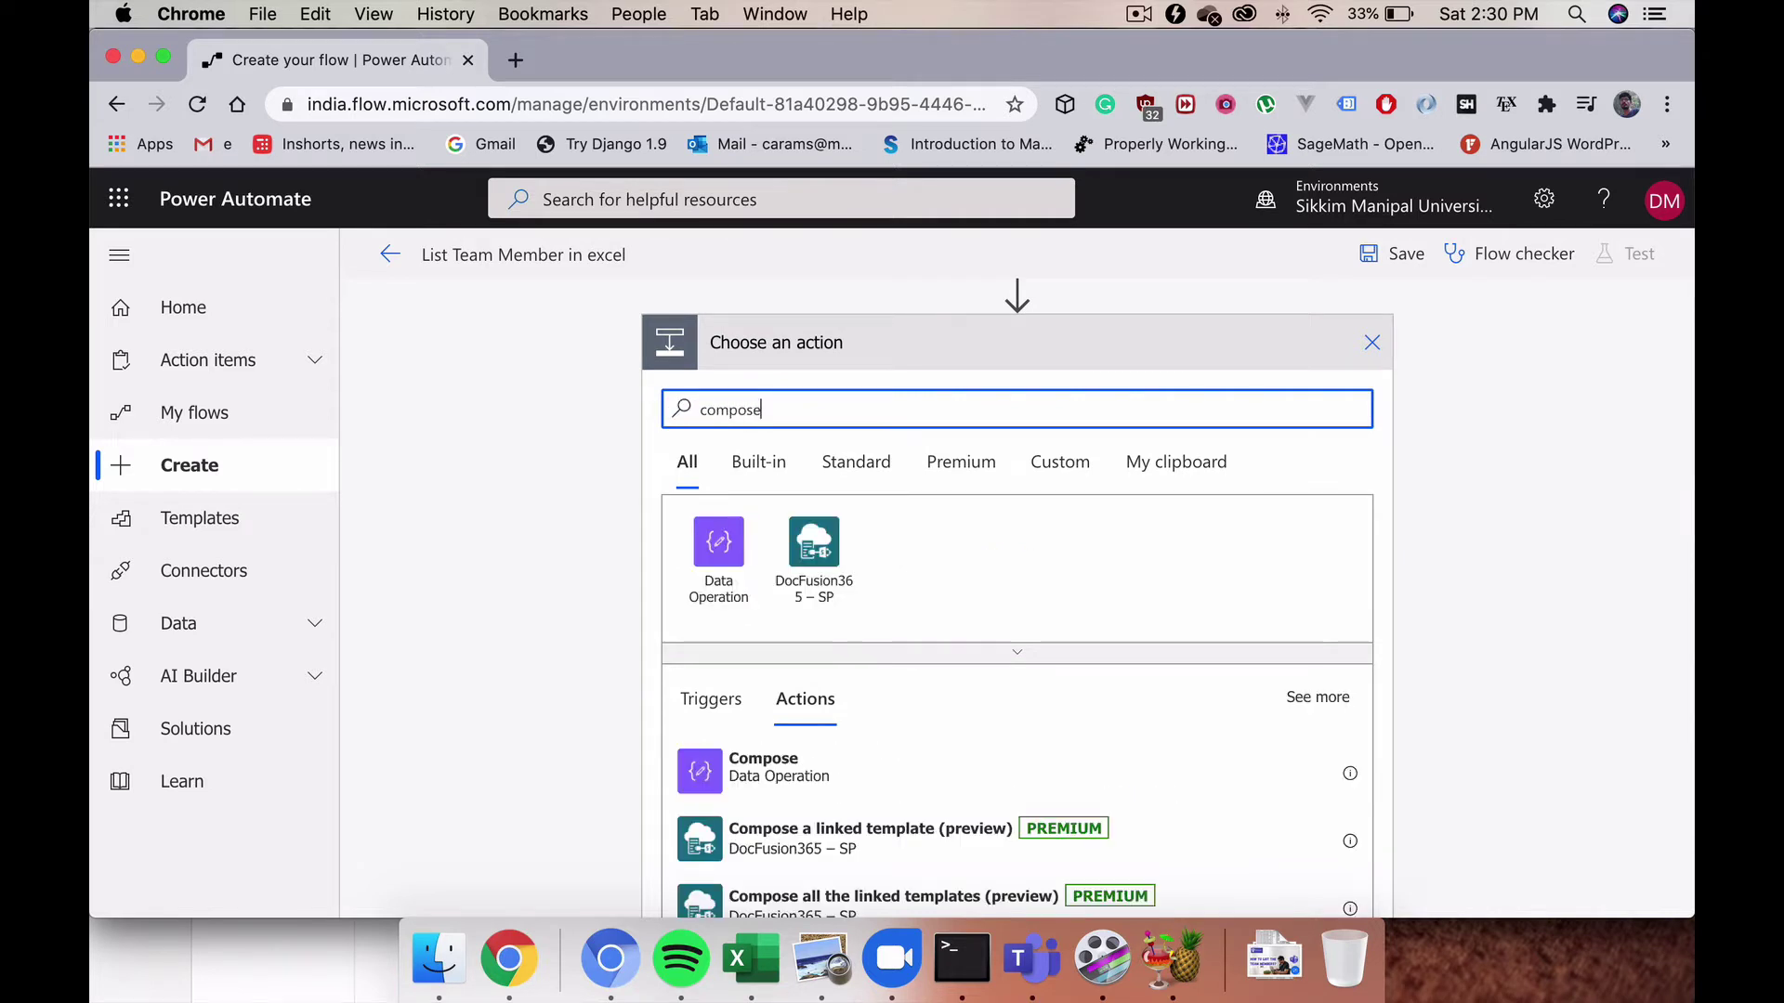
pyautogui.scroll(-1, 864, 711)
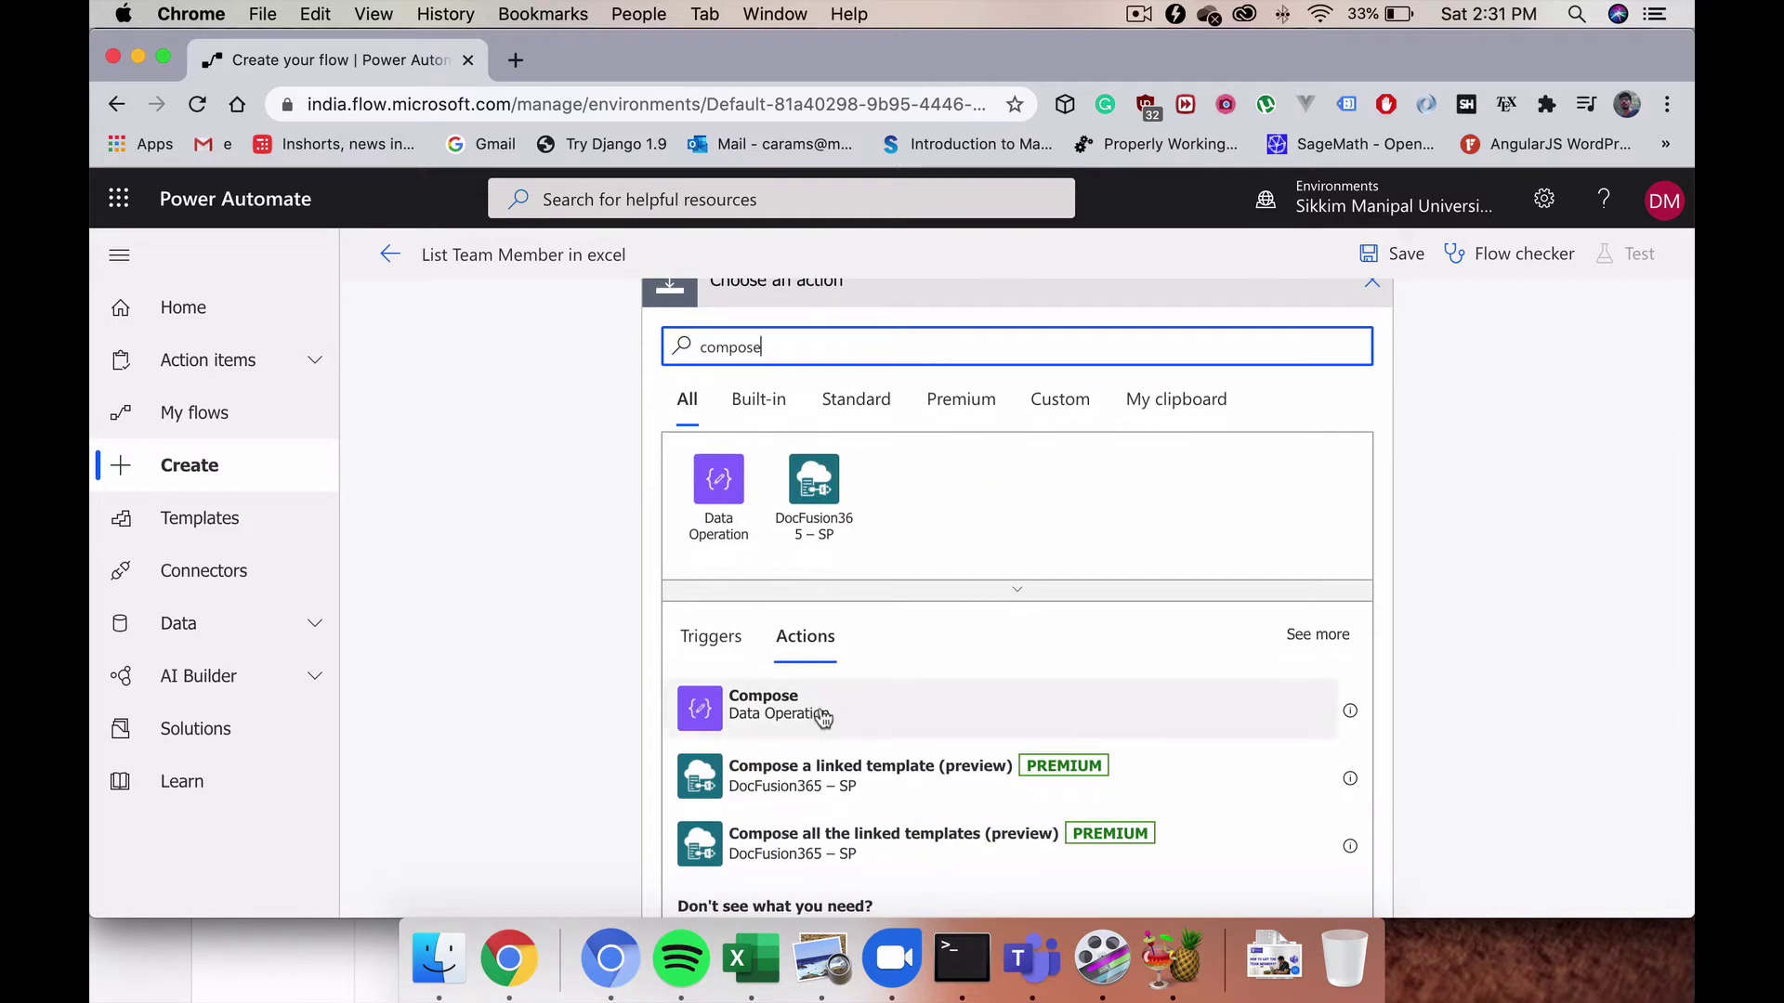
pyautogui.click(823, 718)
# Step: Set the Compose action's Inputs to the dynamic content "value" from "List group members" and save the flow
pyautogui.scroll(2, 990, 626)
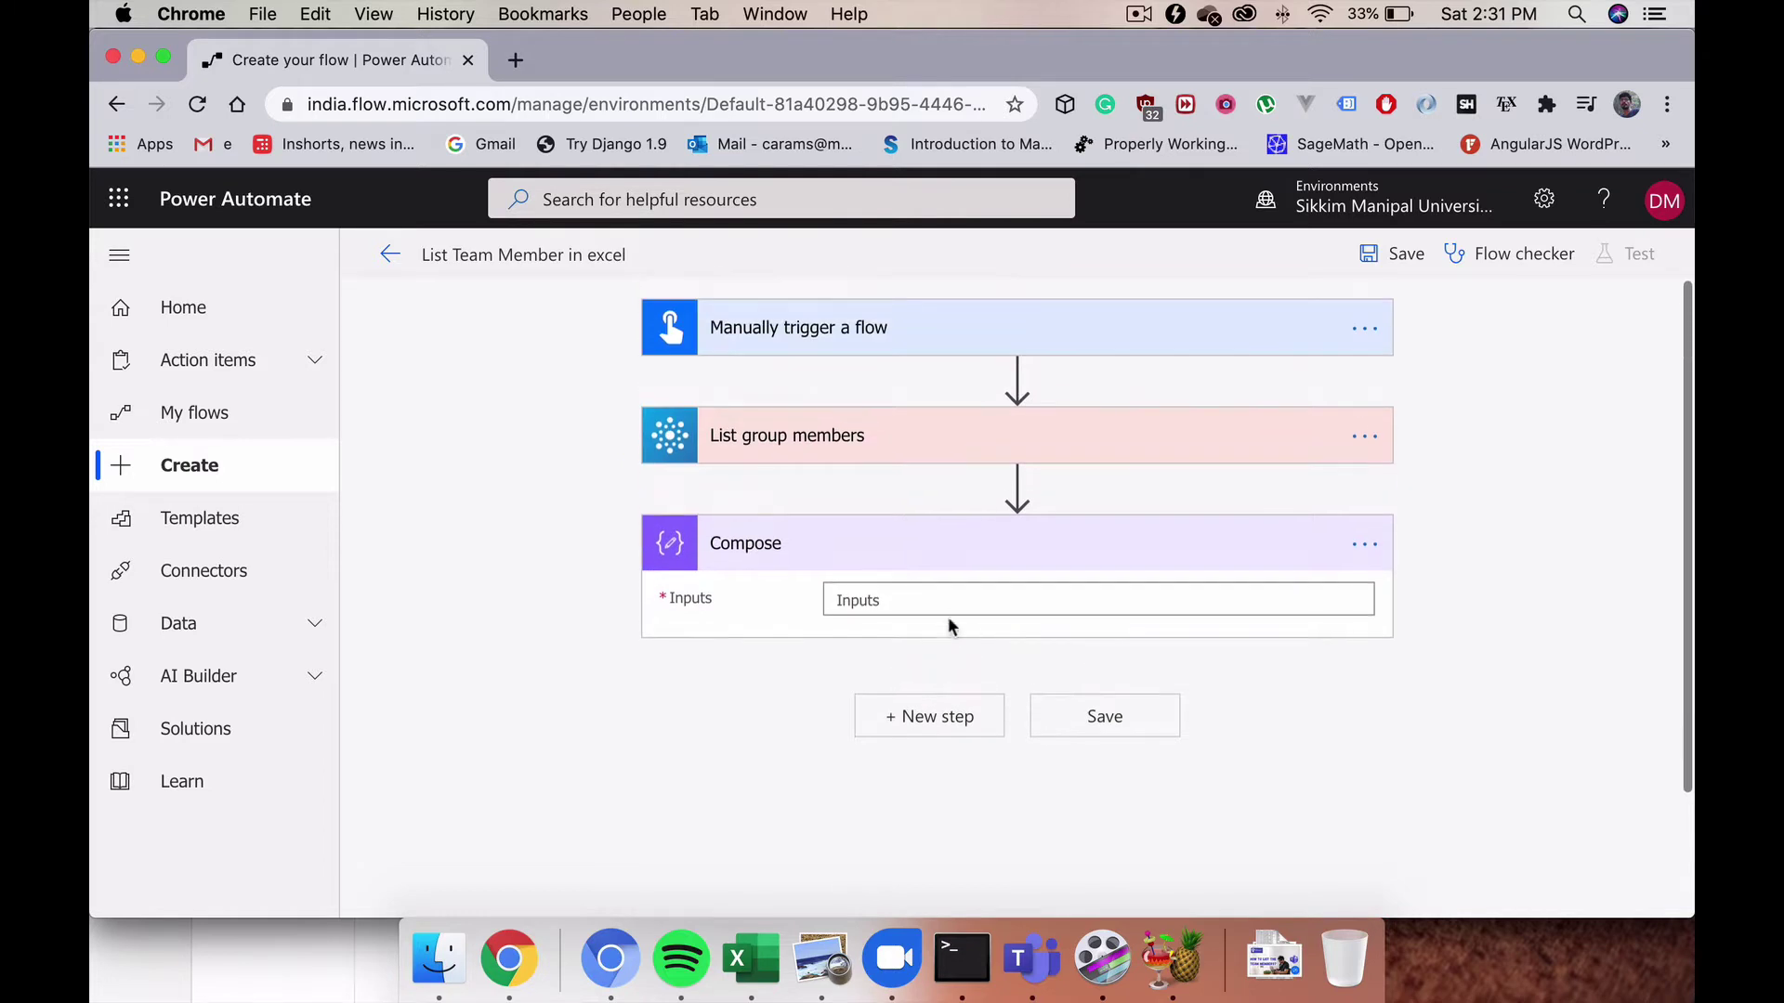
pyautogui.click(943, 602)
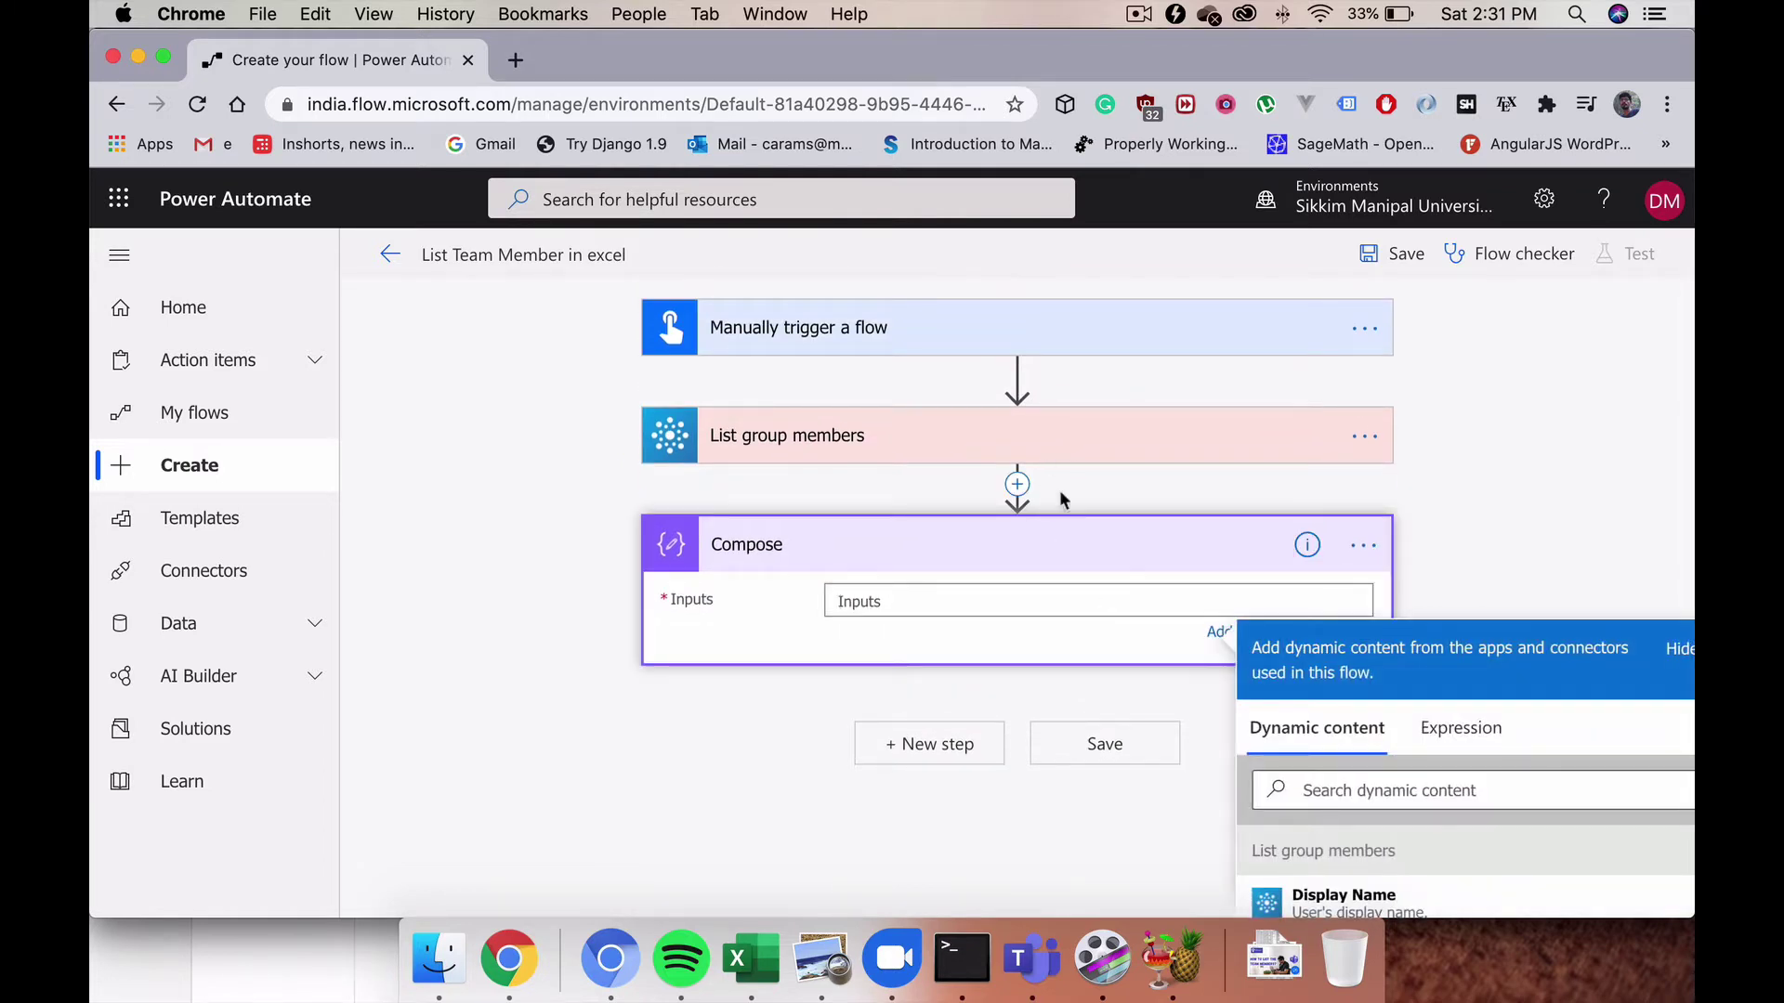
pyautogui.scroll(-3, 1111, 615)
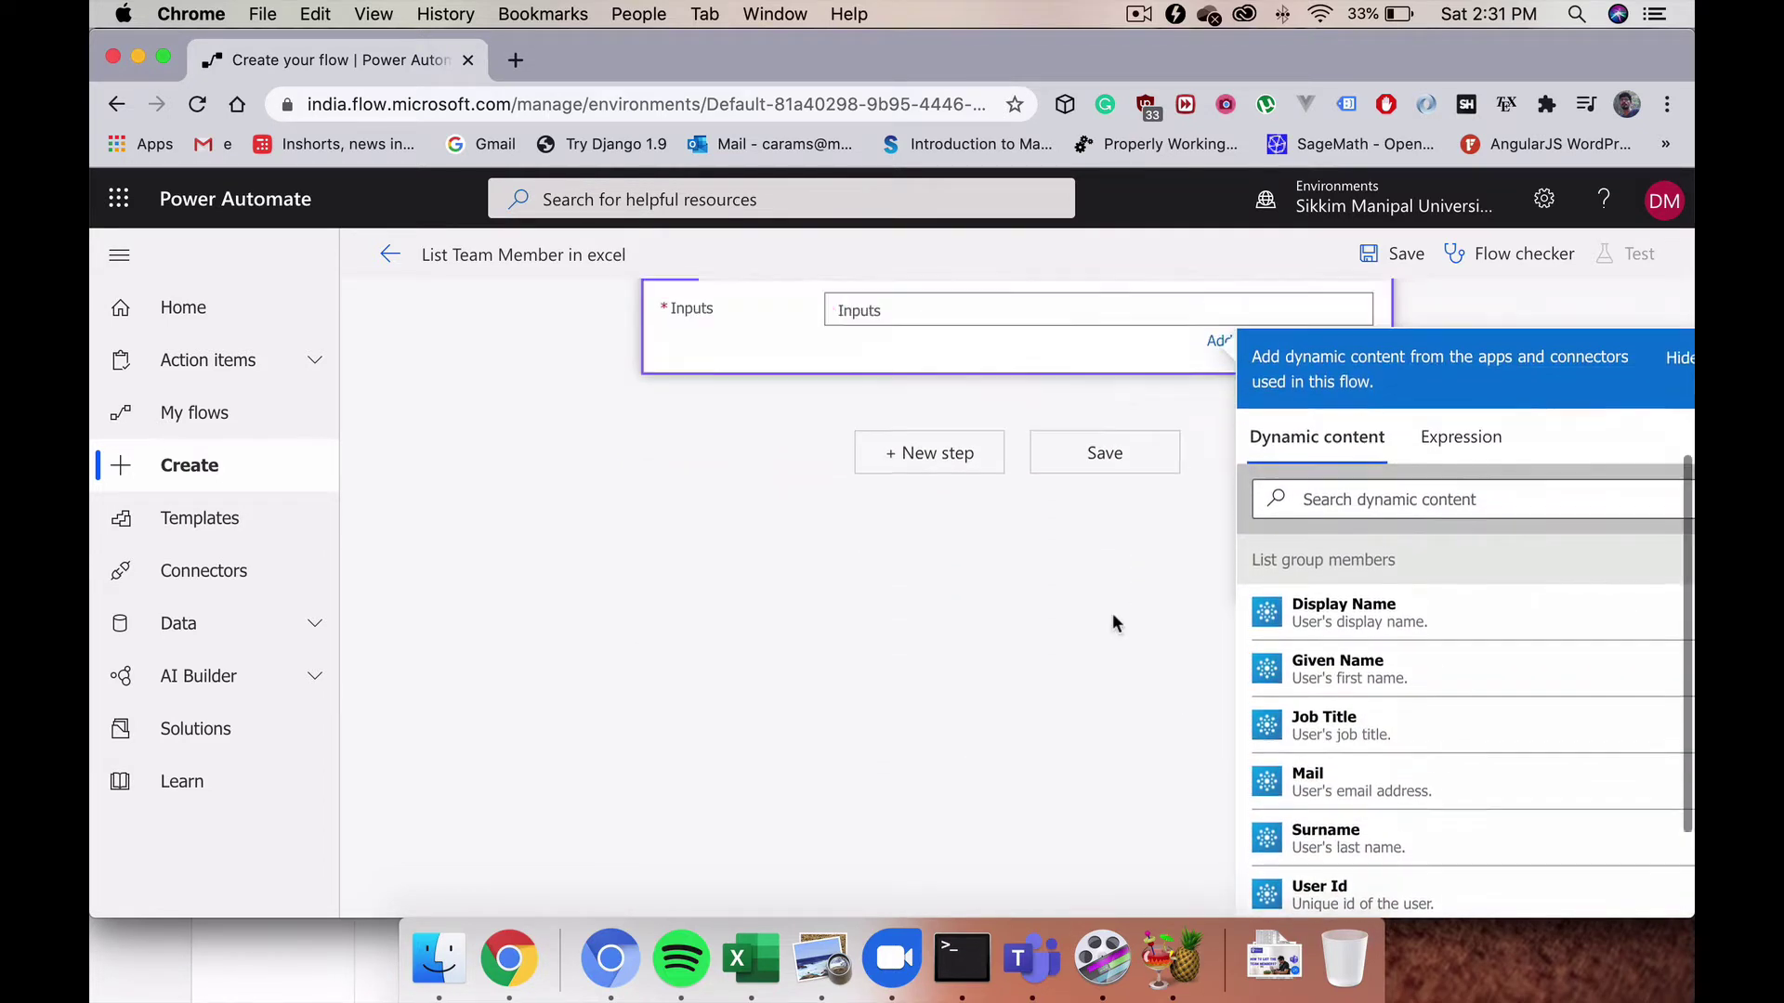
pyautogui.scroll(2, 1112, 614)
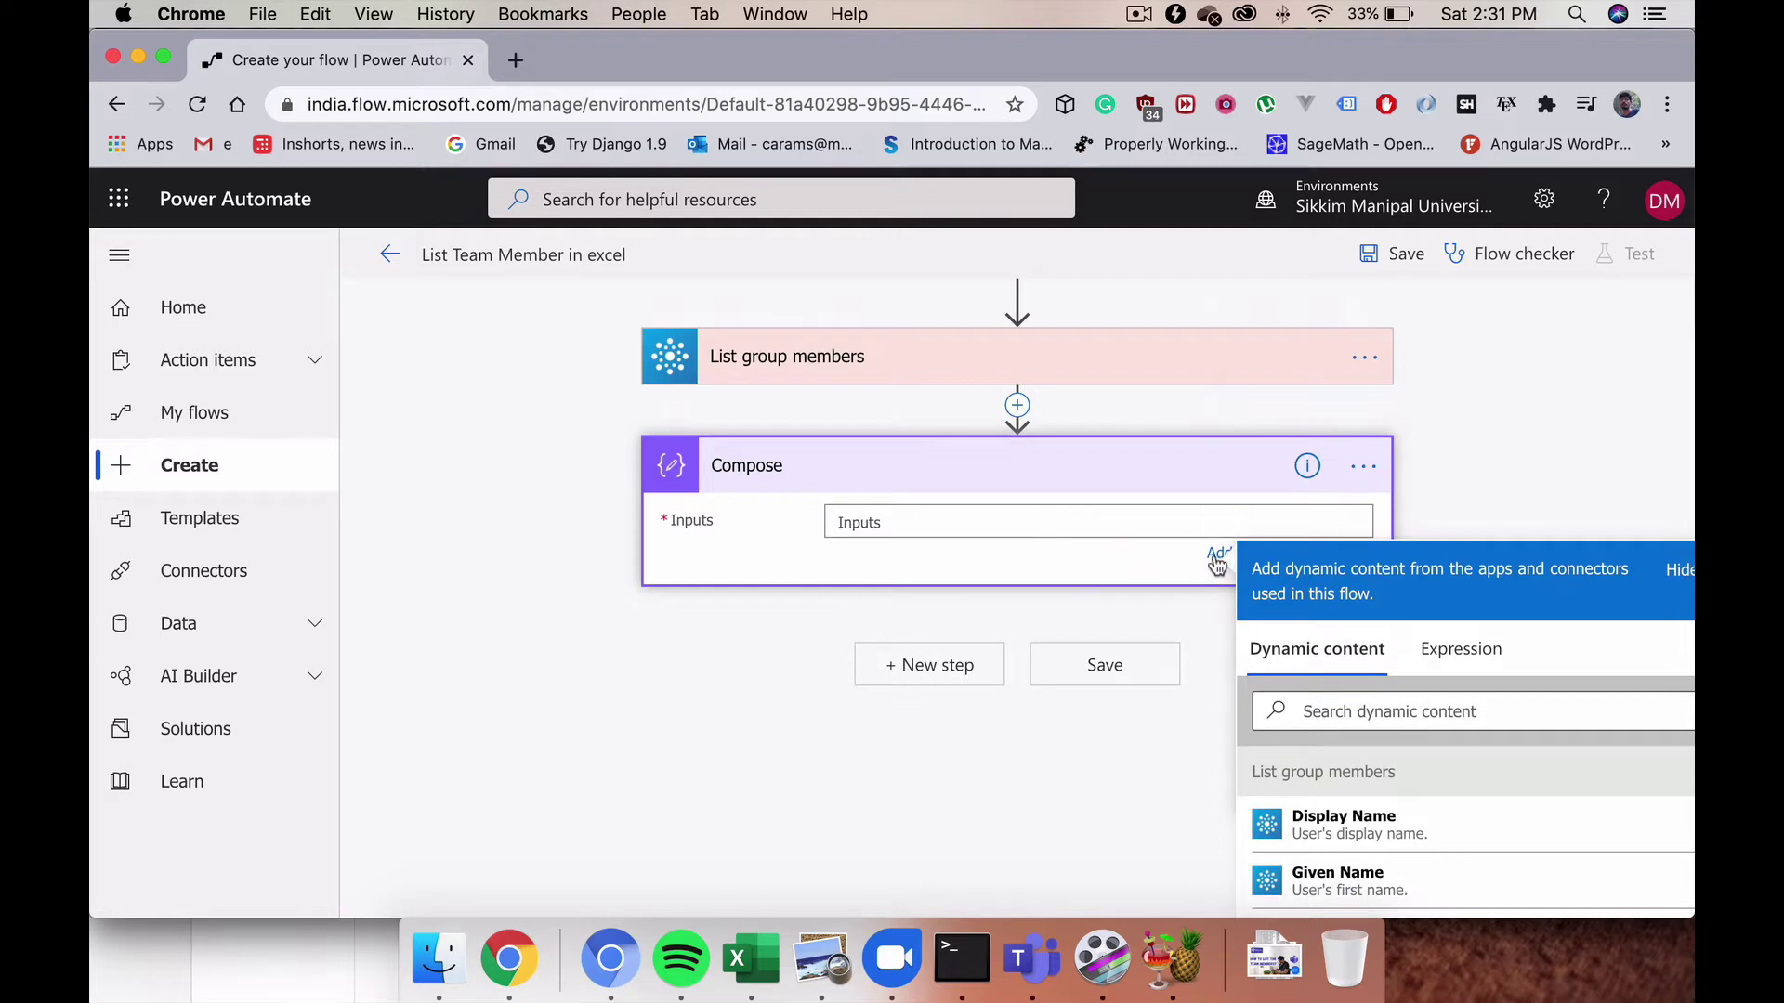
pyautogui.scroll(-1, 1234, 692)
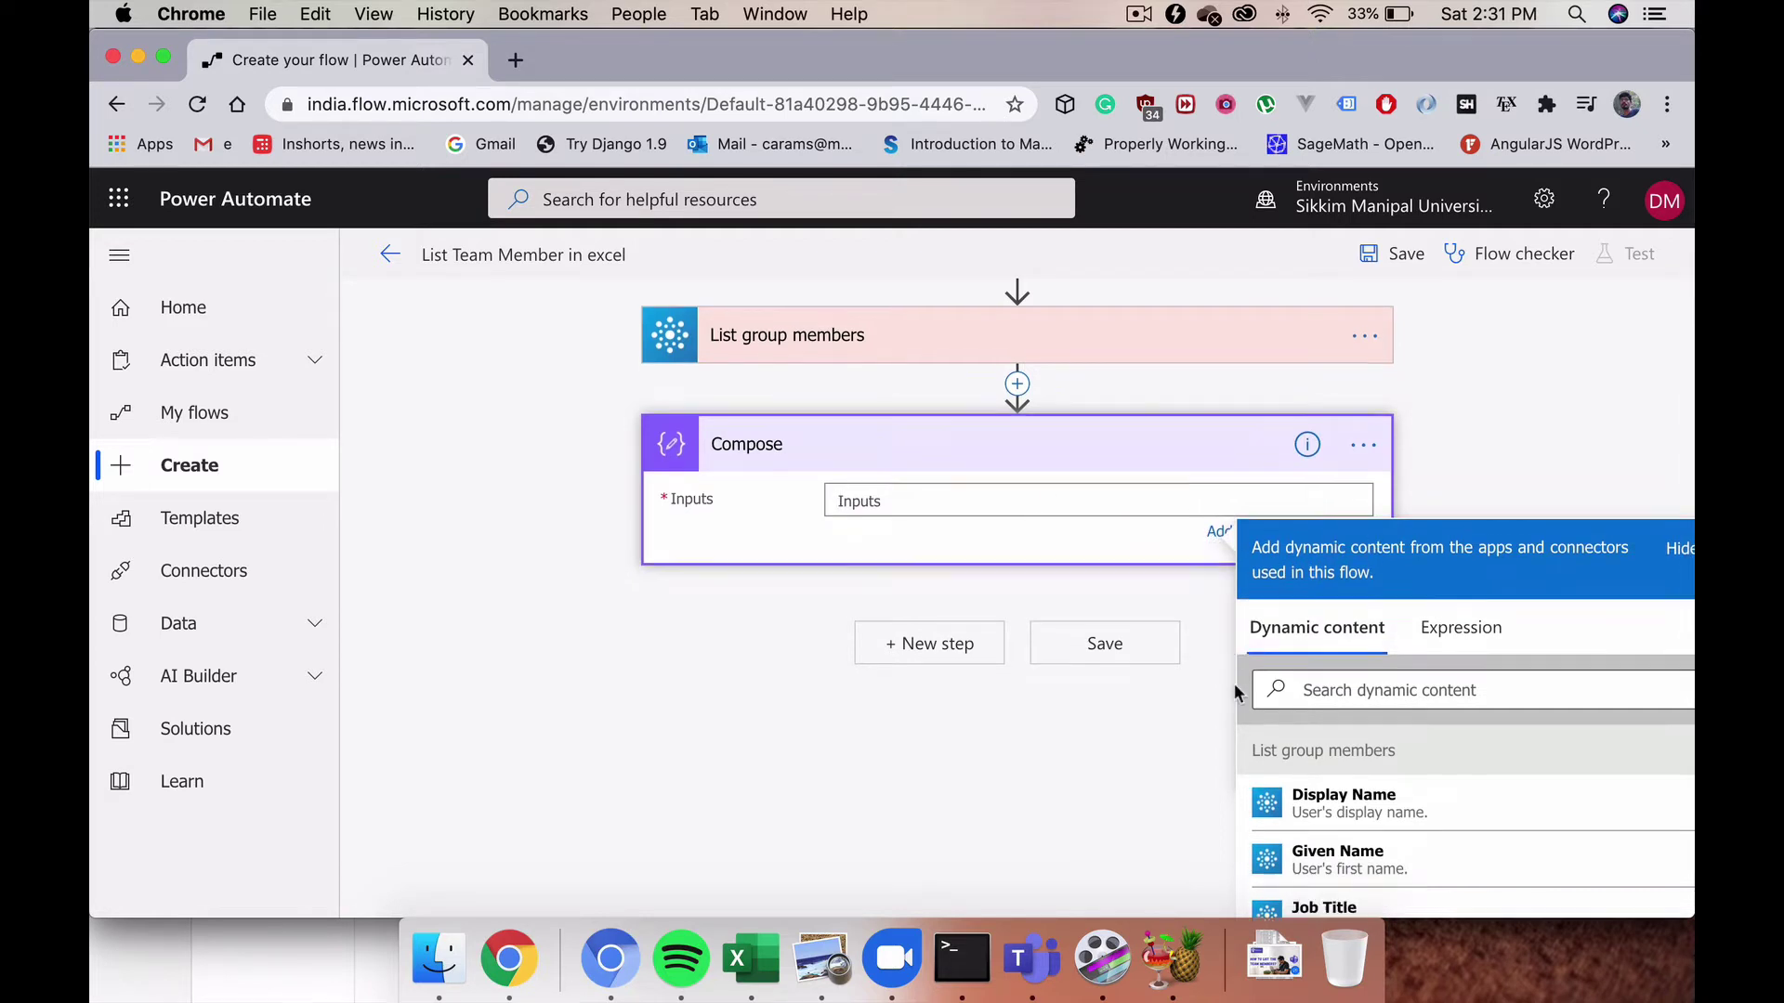
pyautogui.scroll(-3, 1234, 683)
pyautogui.scroll(-2, 1350, 800)
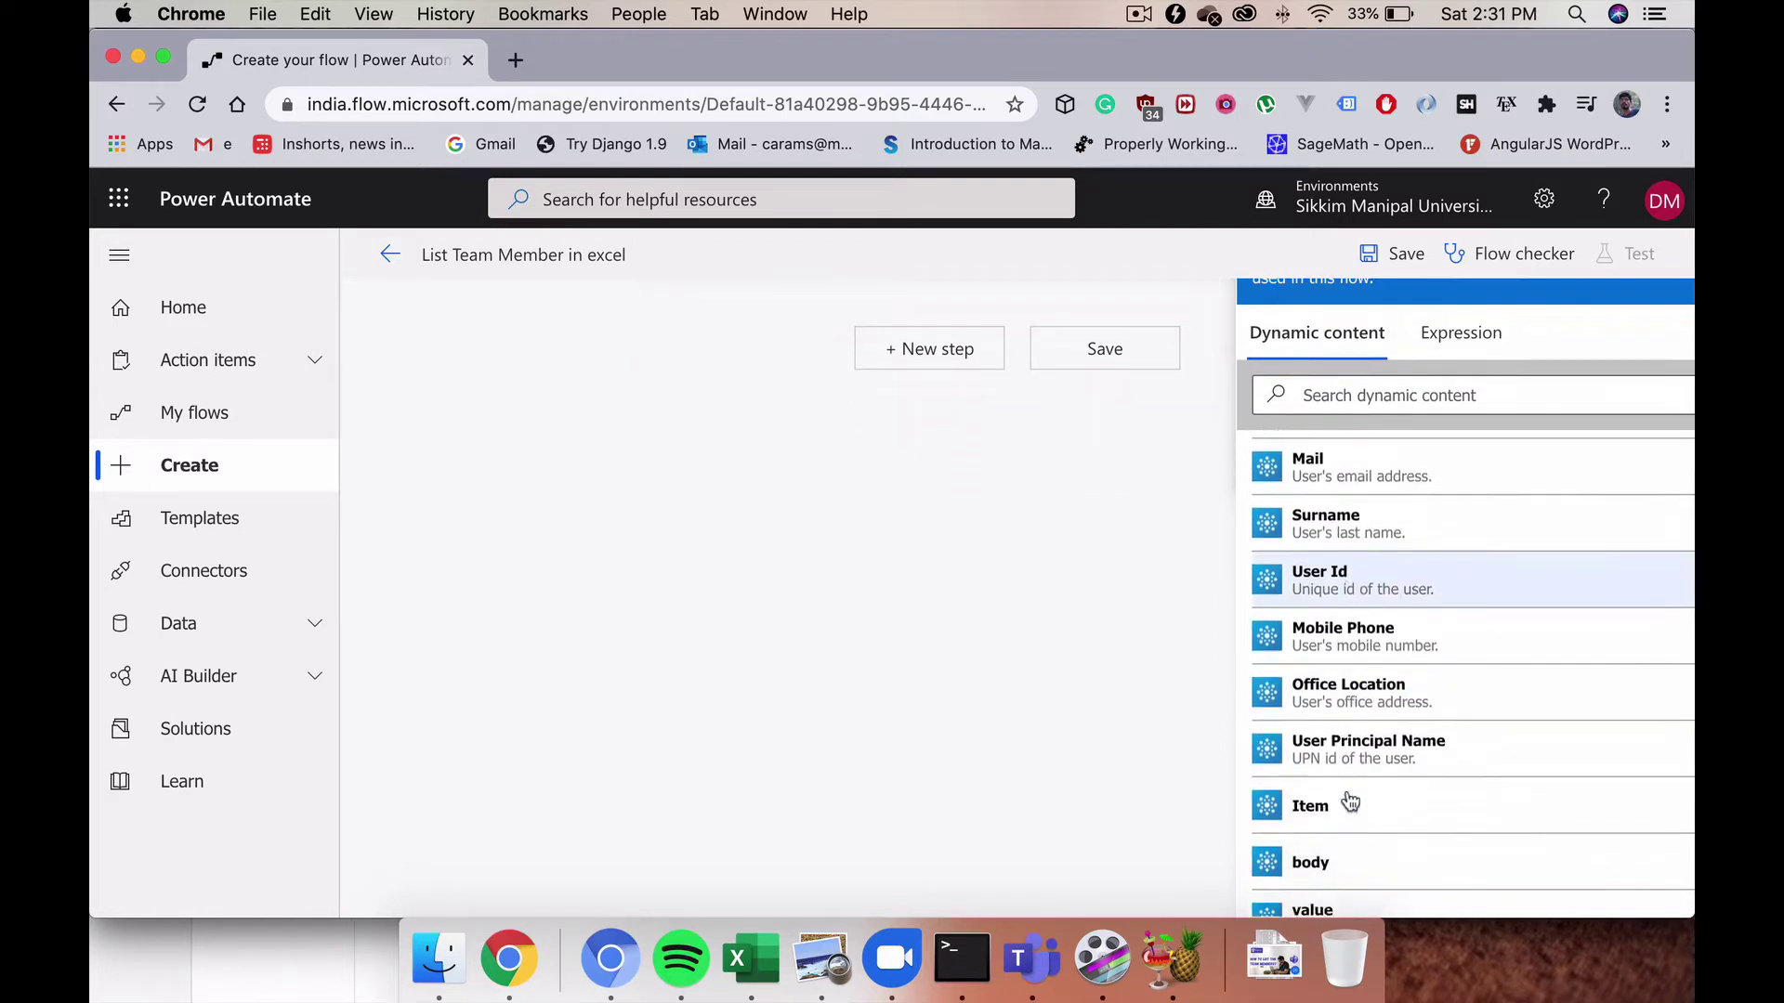
pyautogui.scroll(-1, 1350, 801)
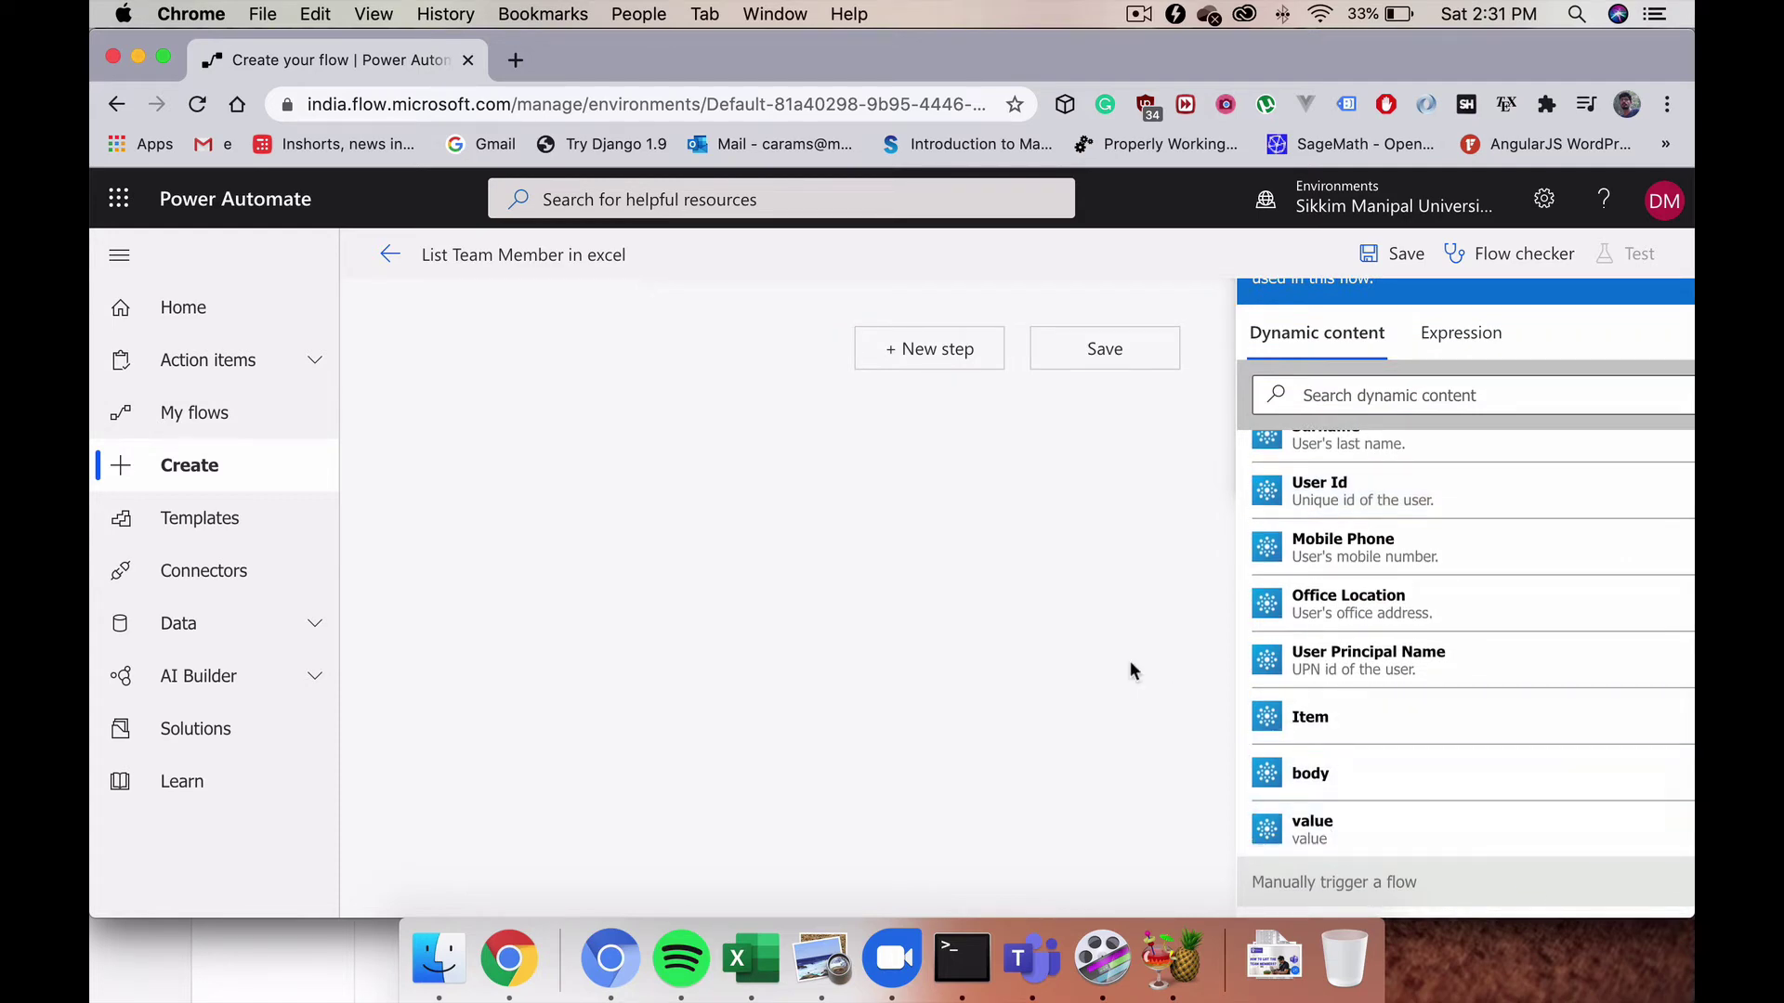
pyautogui.scroll(4, 1130, 661)
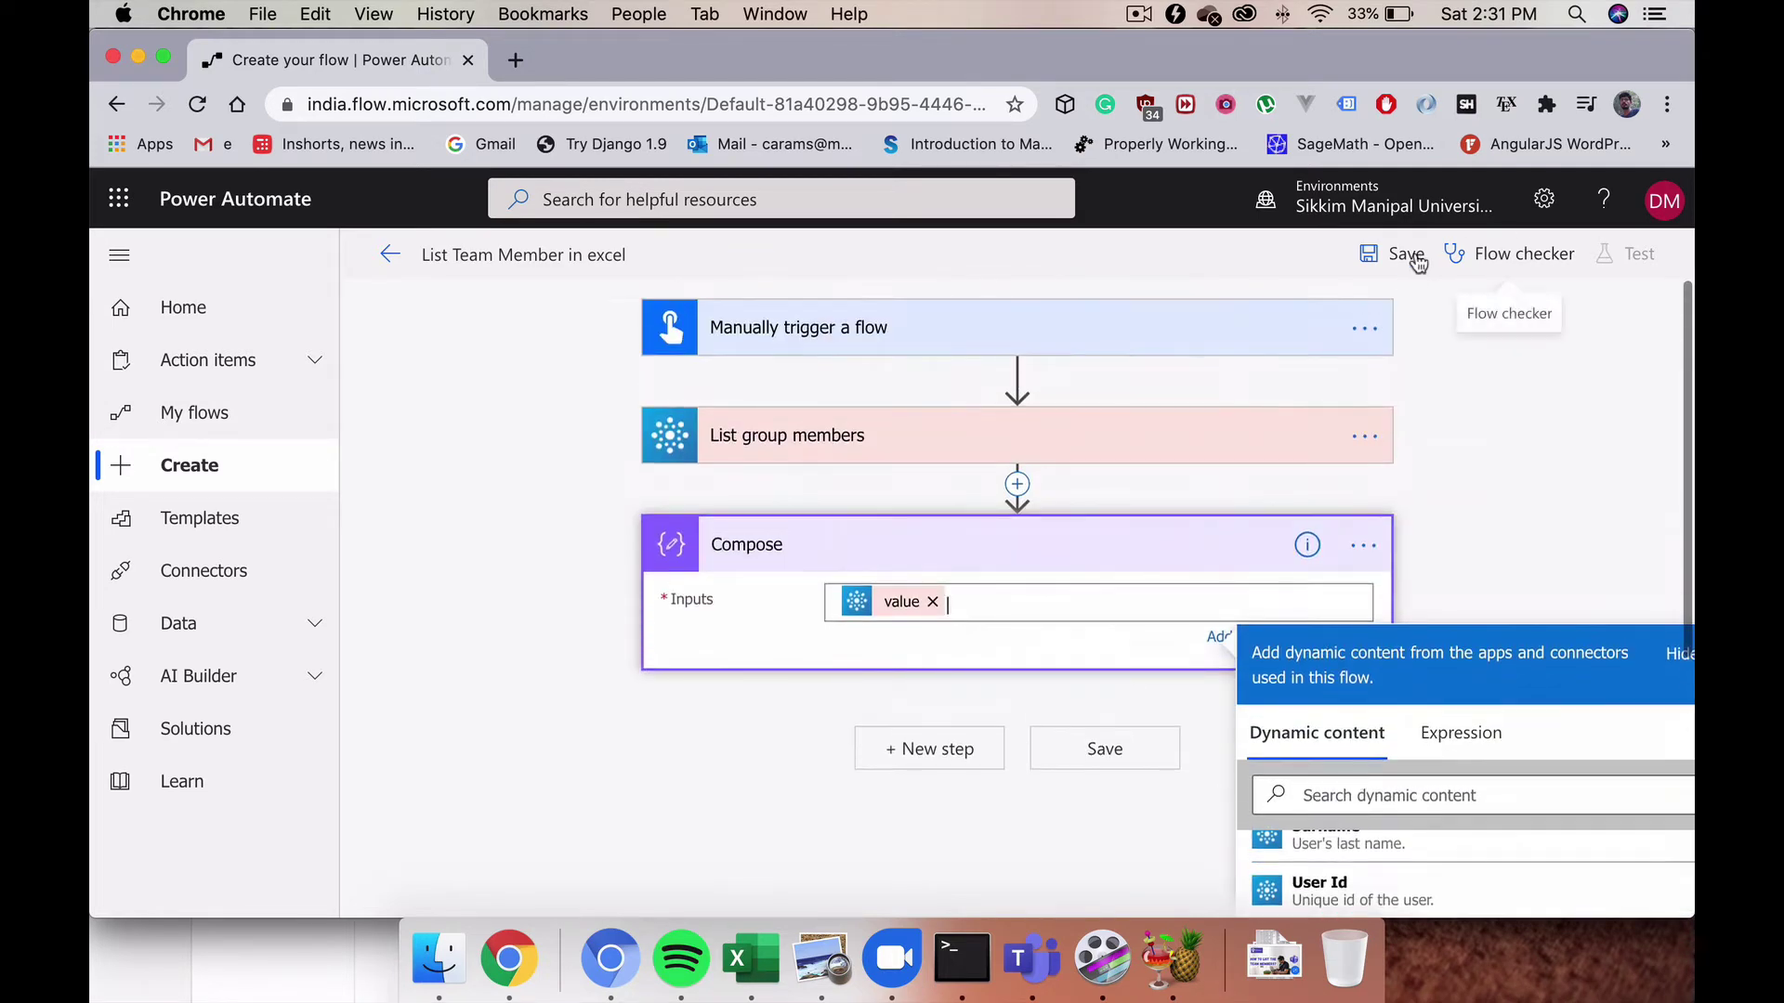
pyautogui.click(1399, 258)
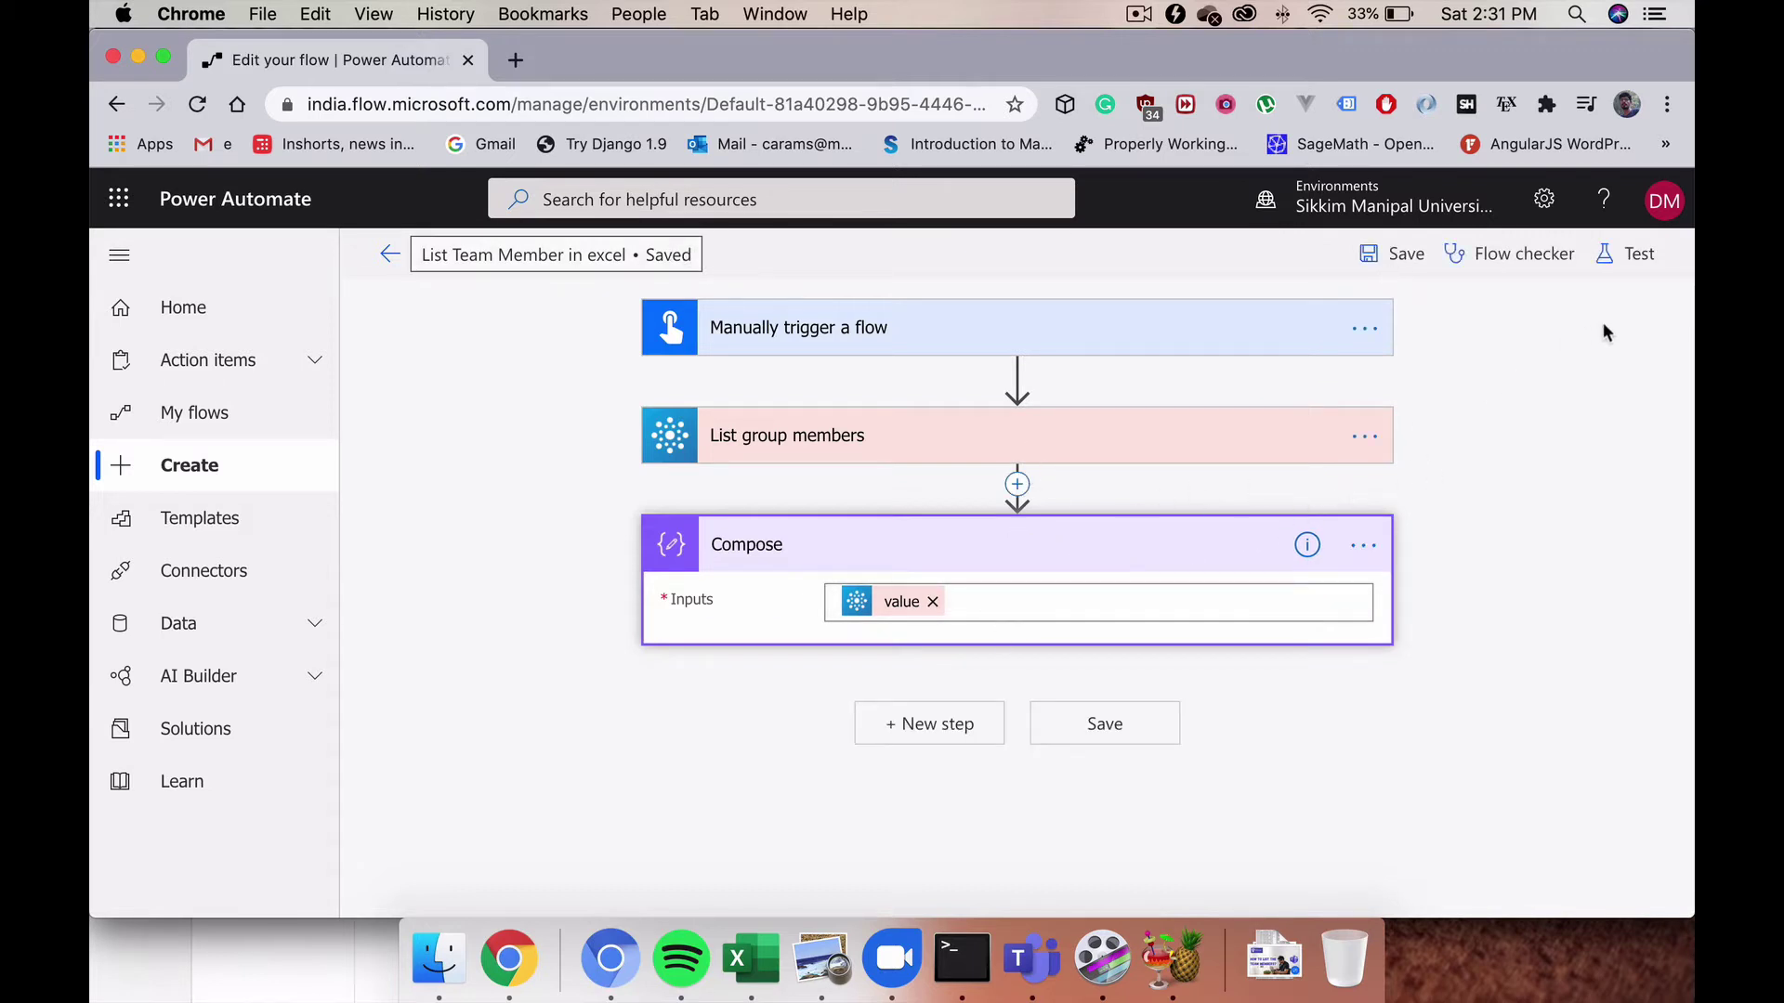
# Step: Test the flow by performing the trigger action manually, running it with the Microsoft 365 Groups connection
pyautogui.click(1626, 254)
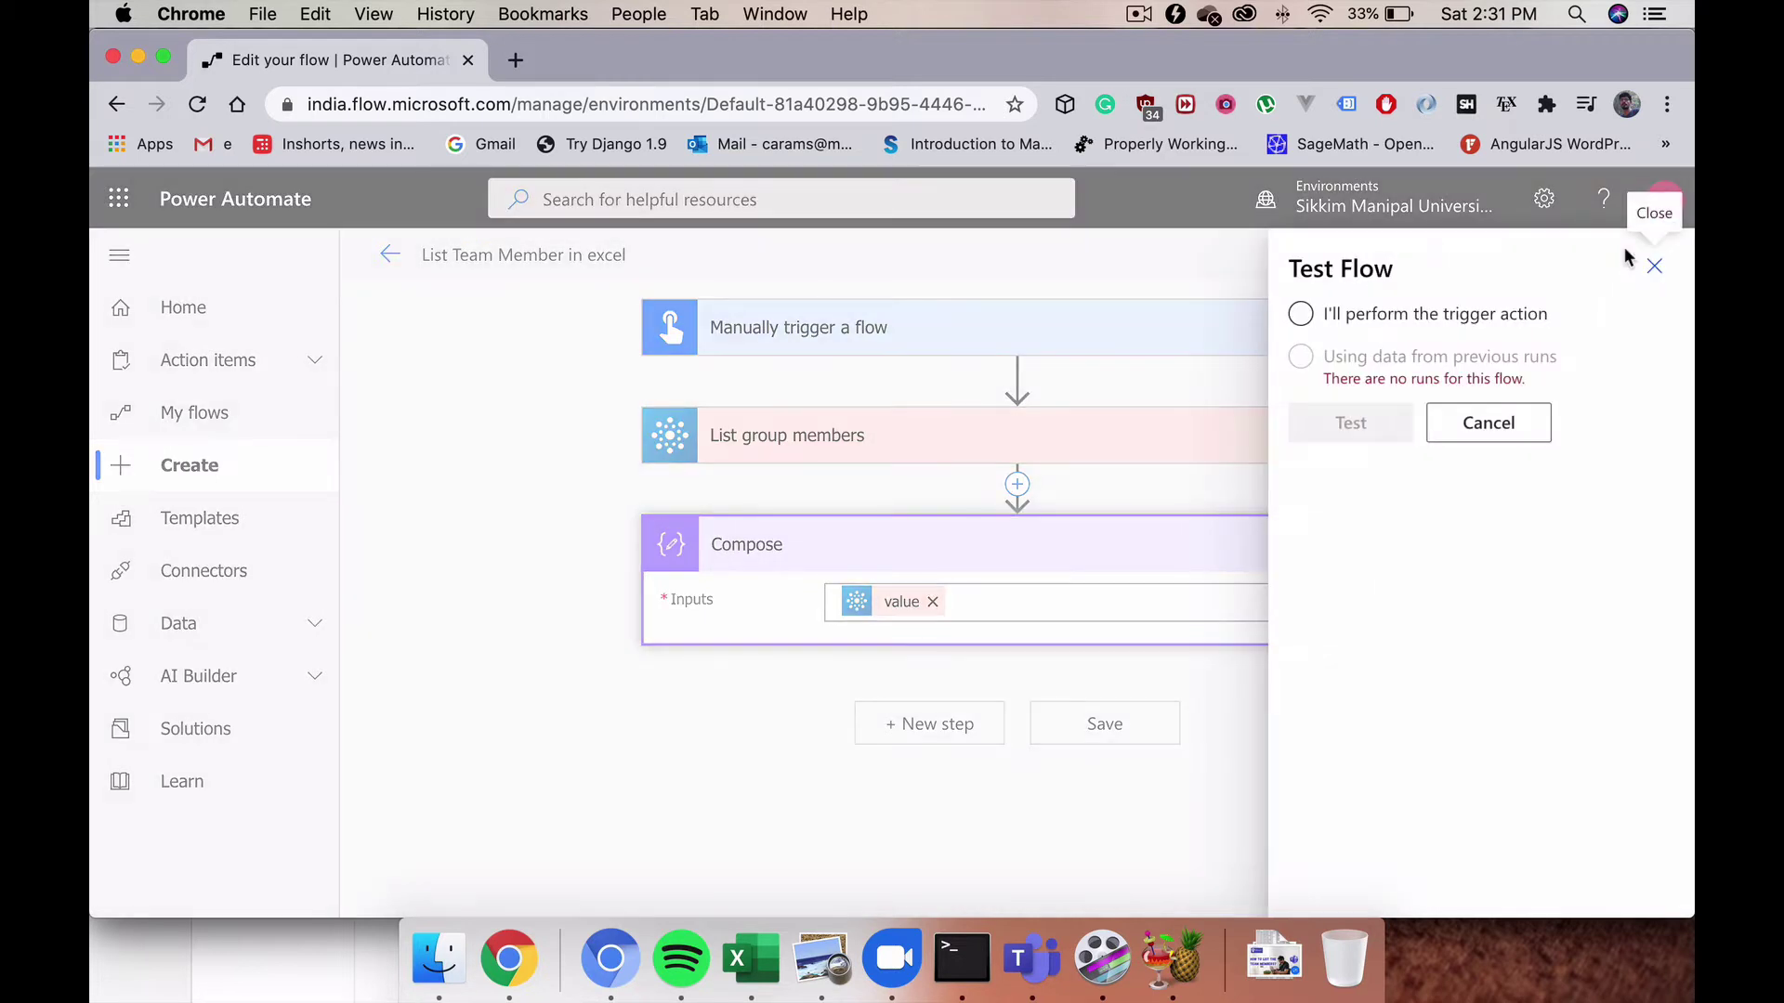
pyautogui.click(1455, 320)
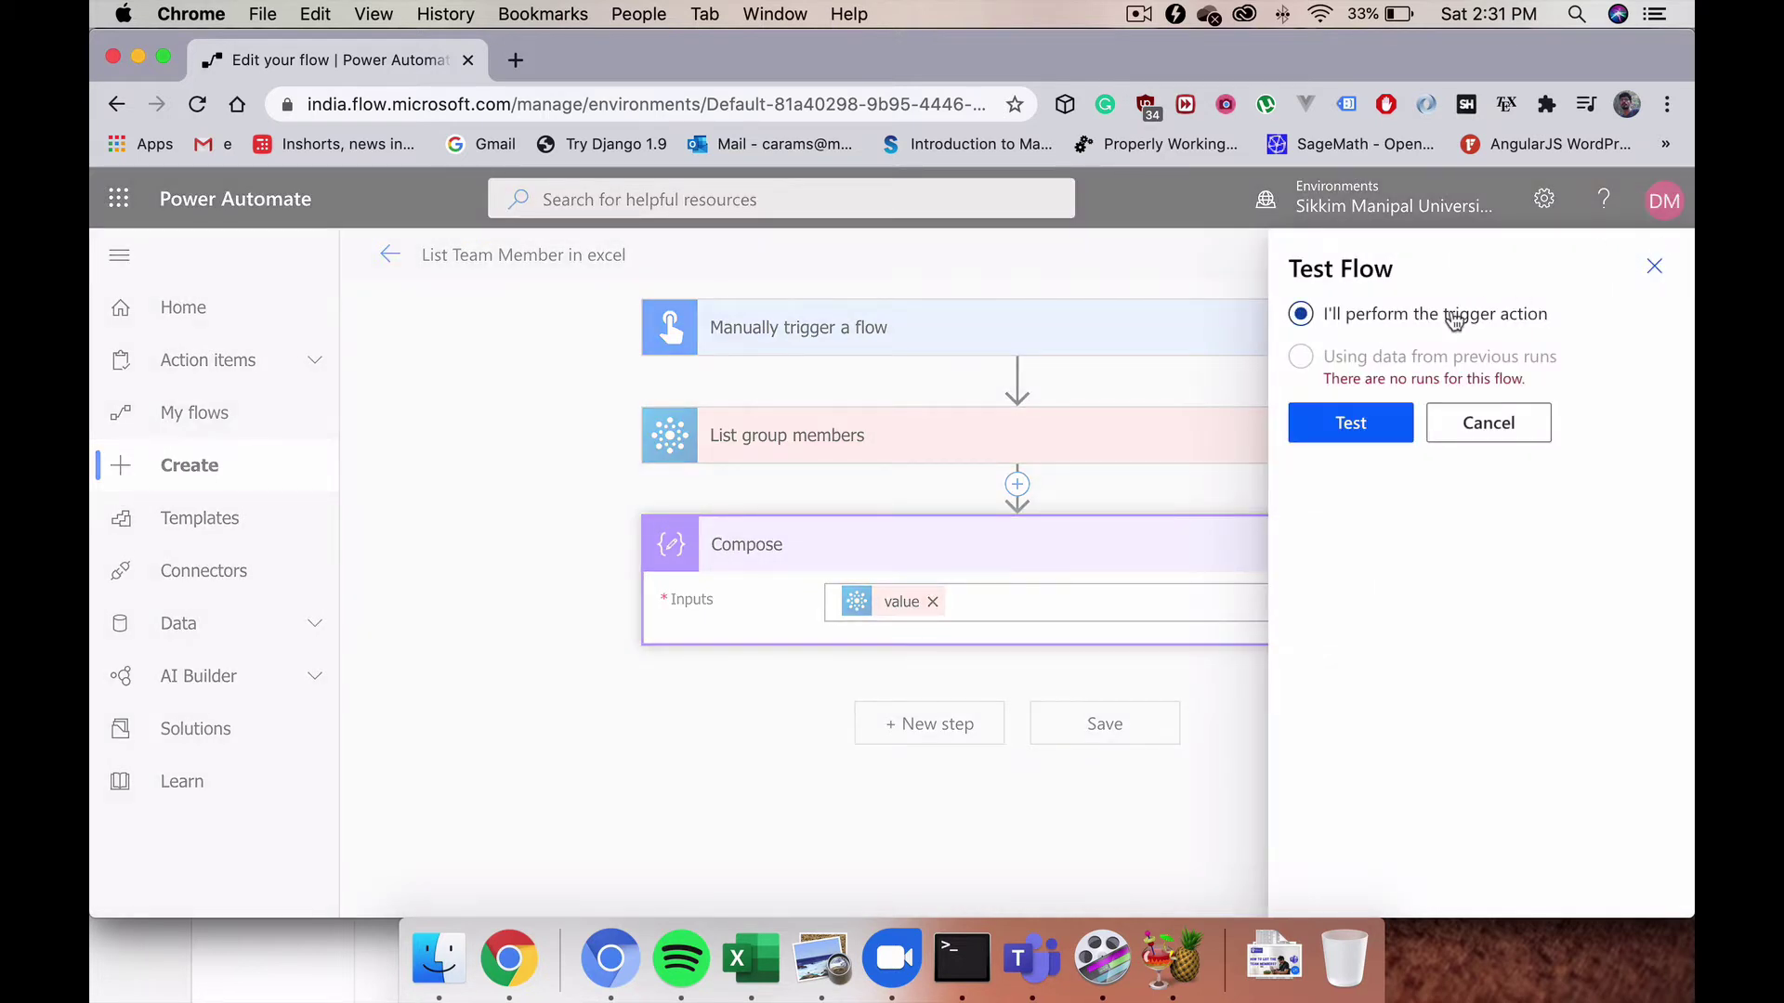
pyautogui.click(1354, 429)
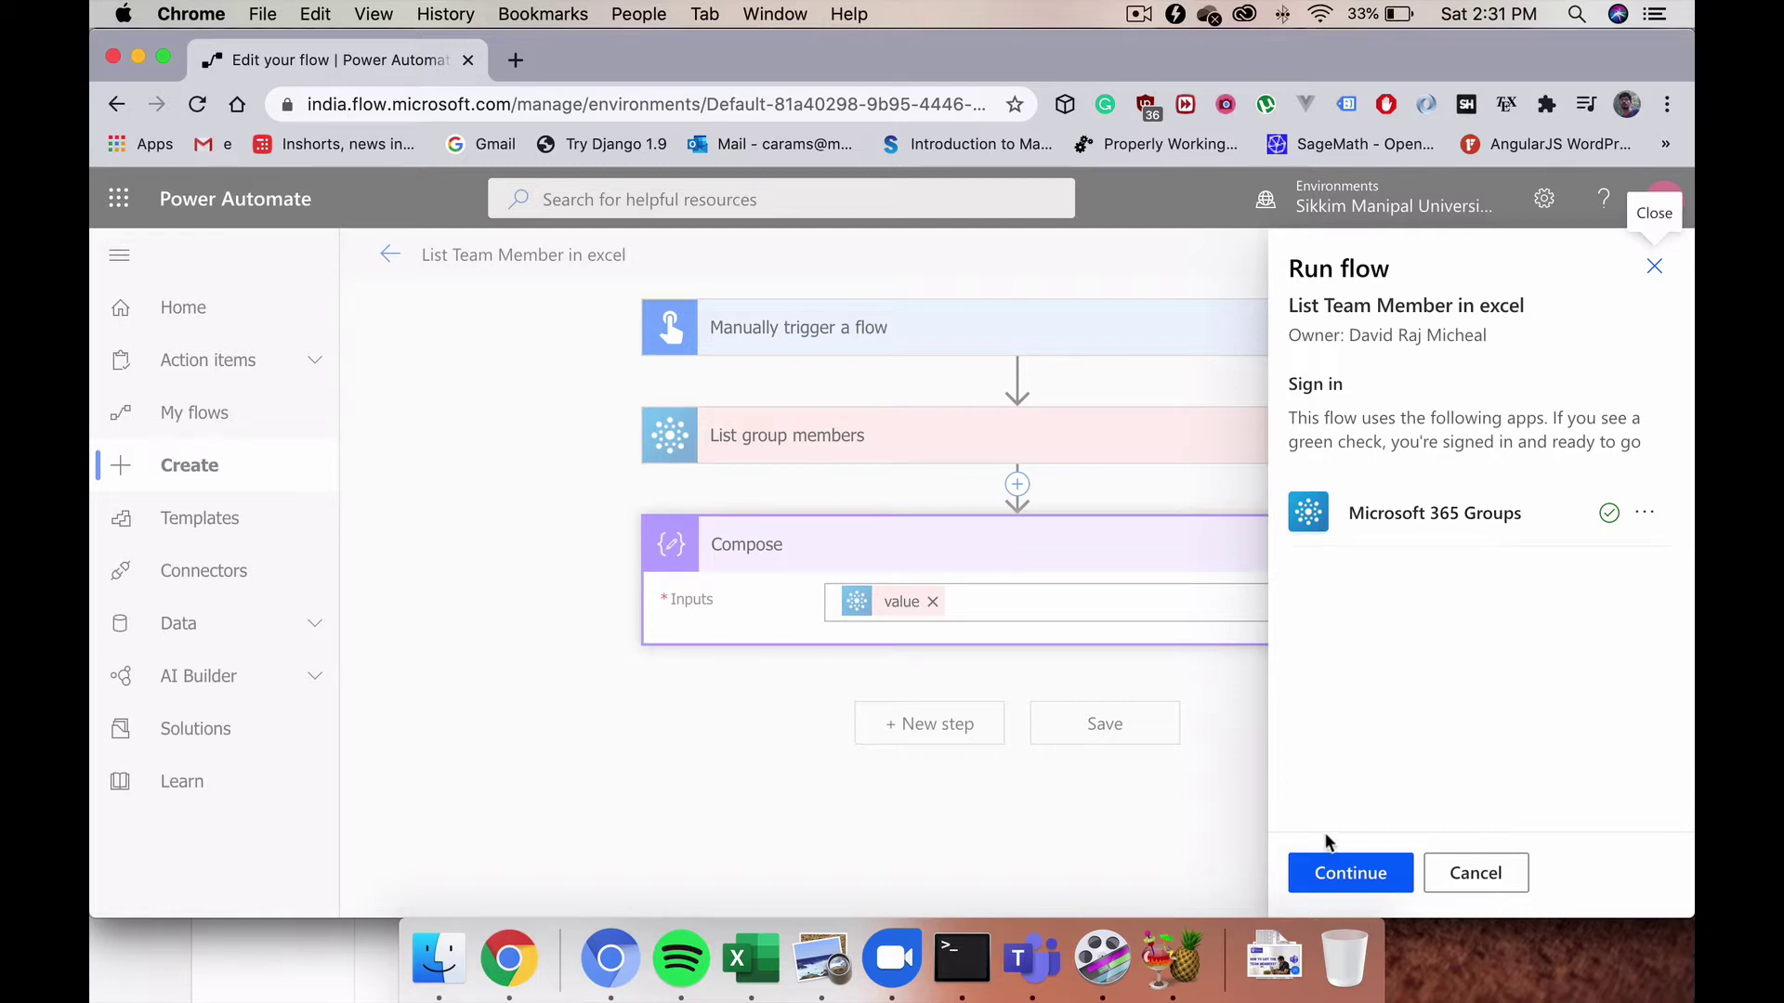
pyautogui.click(1336, 871)
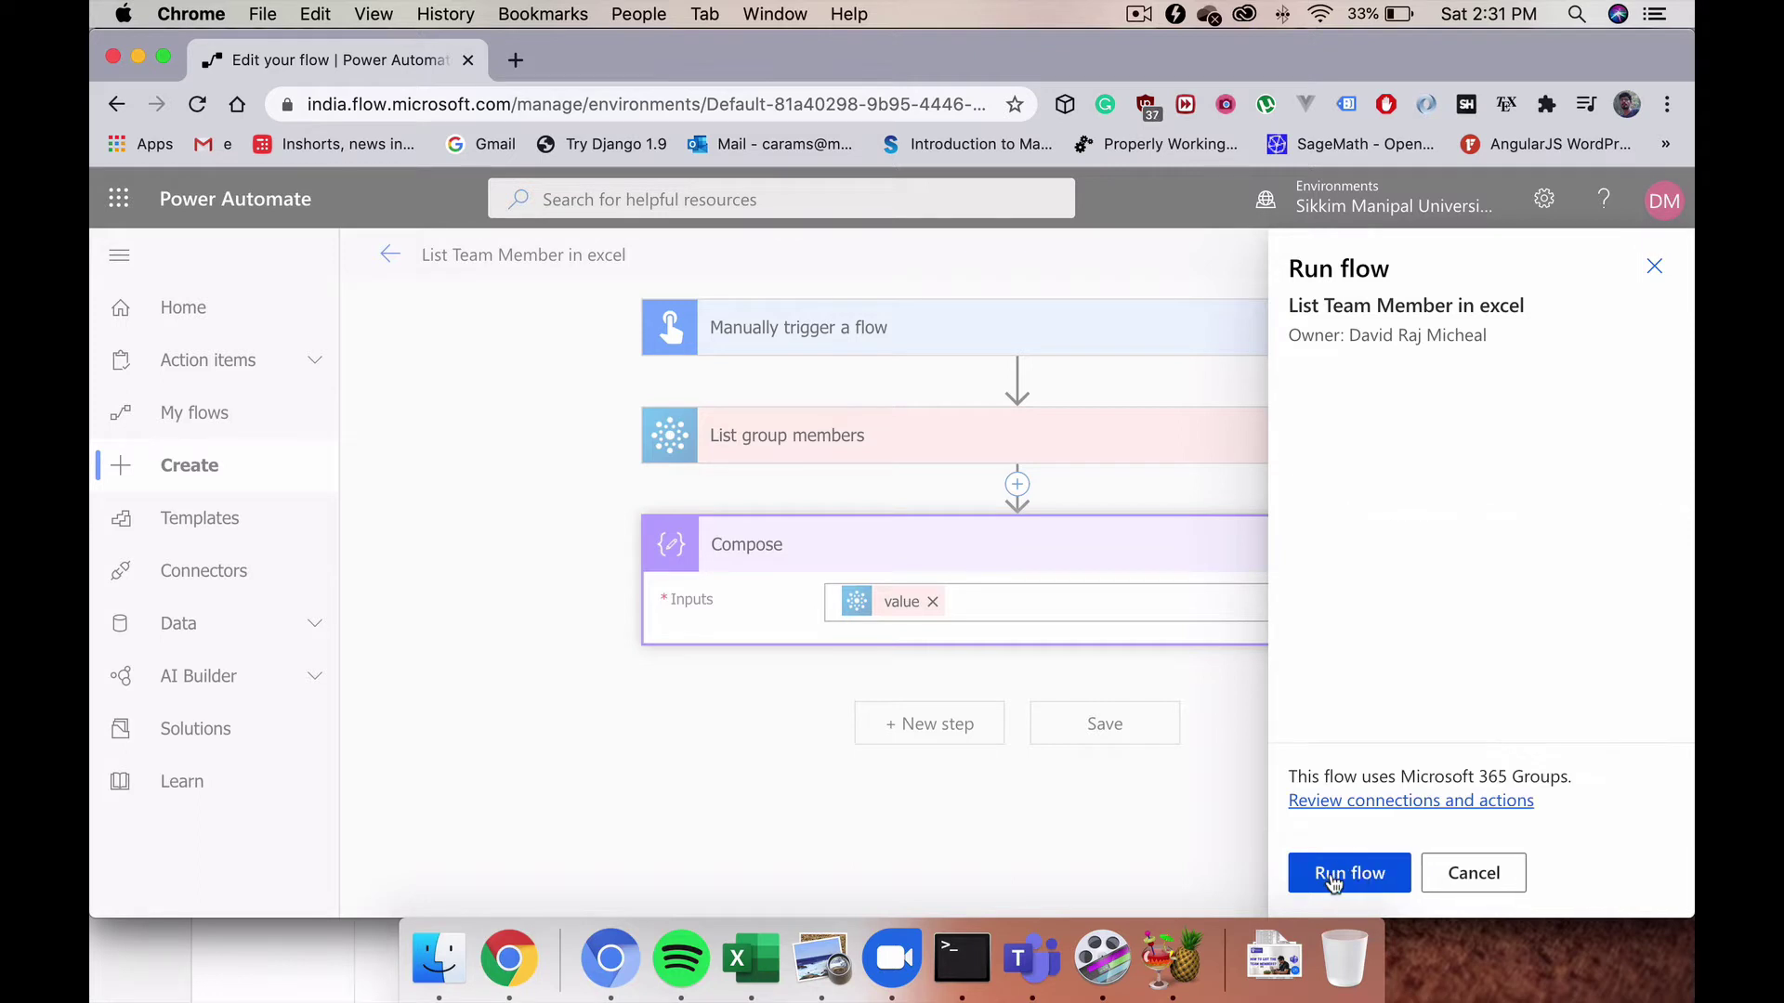
pyautogui.click(1350, 877)
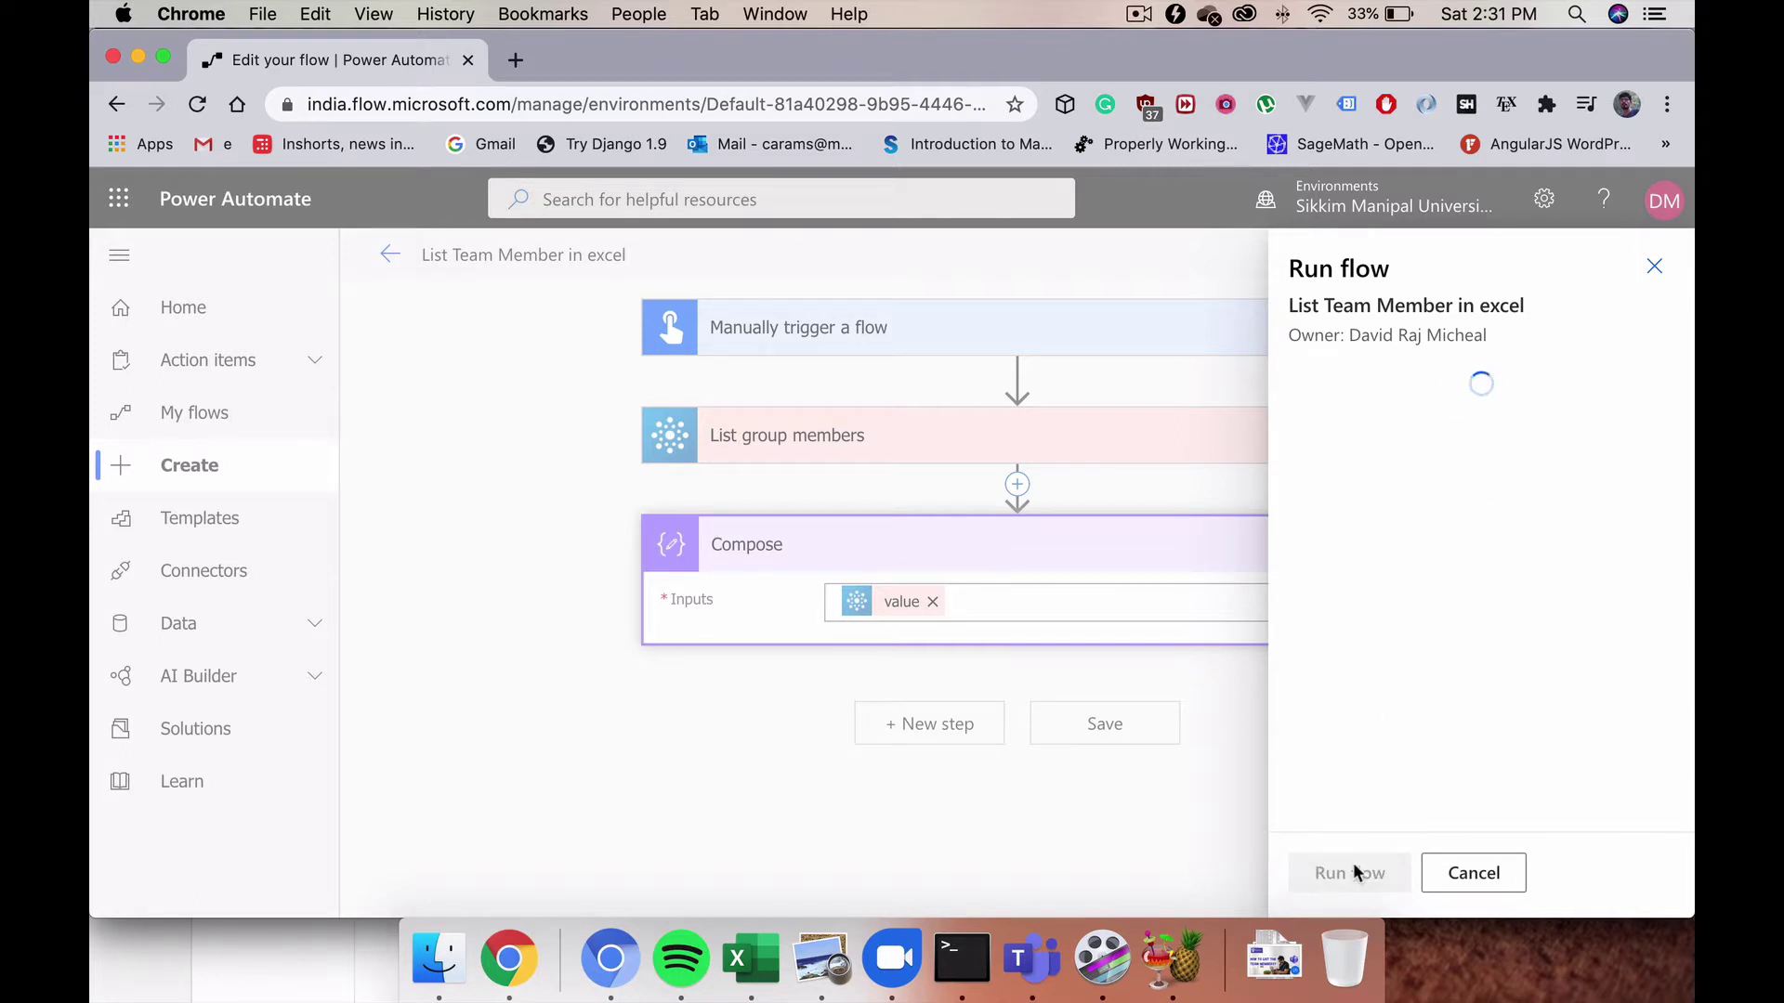
pyautogui.click(1350, 872)
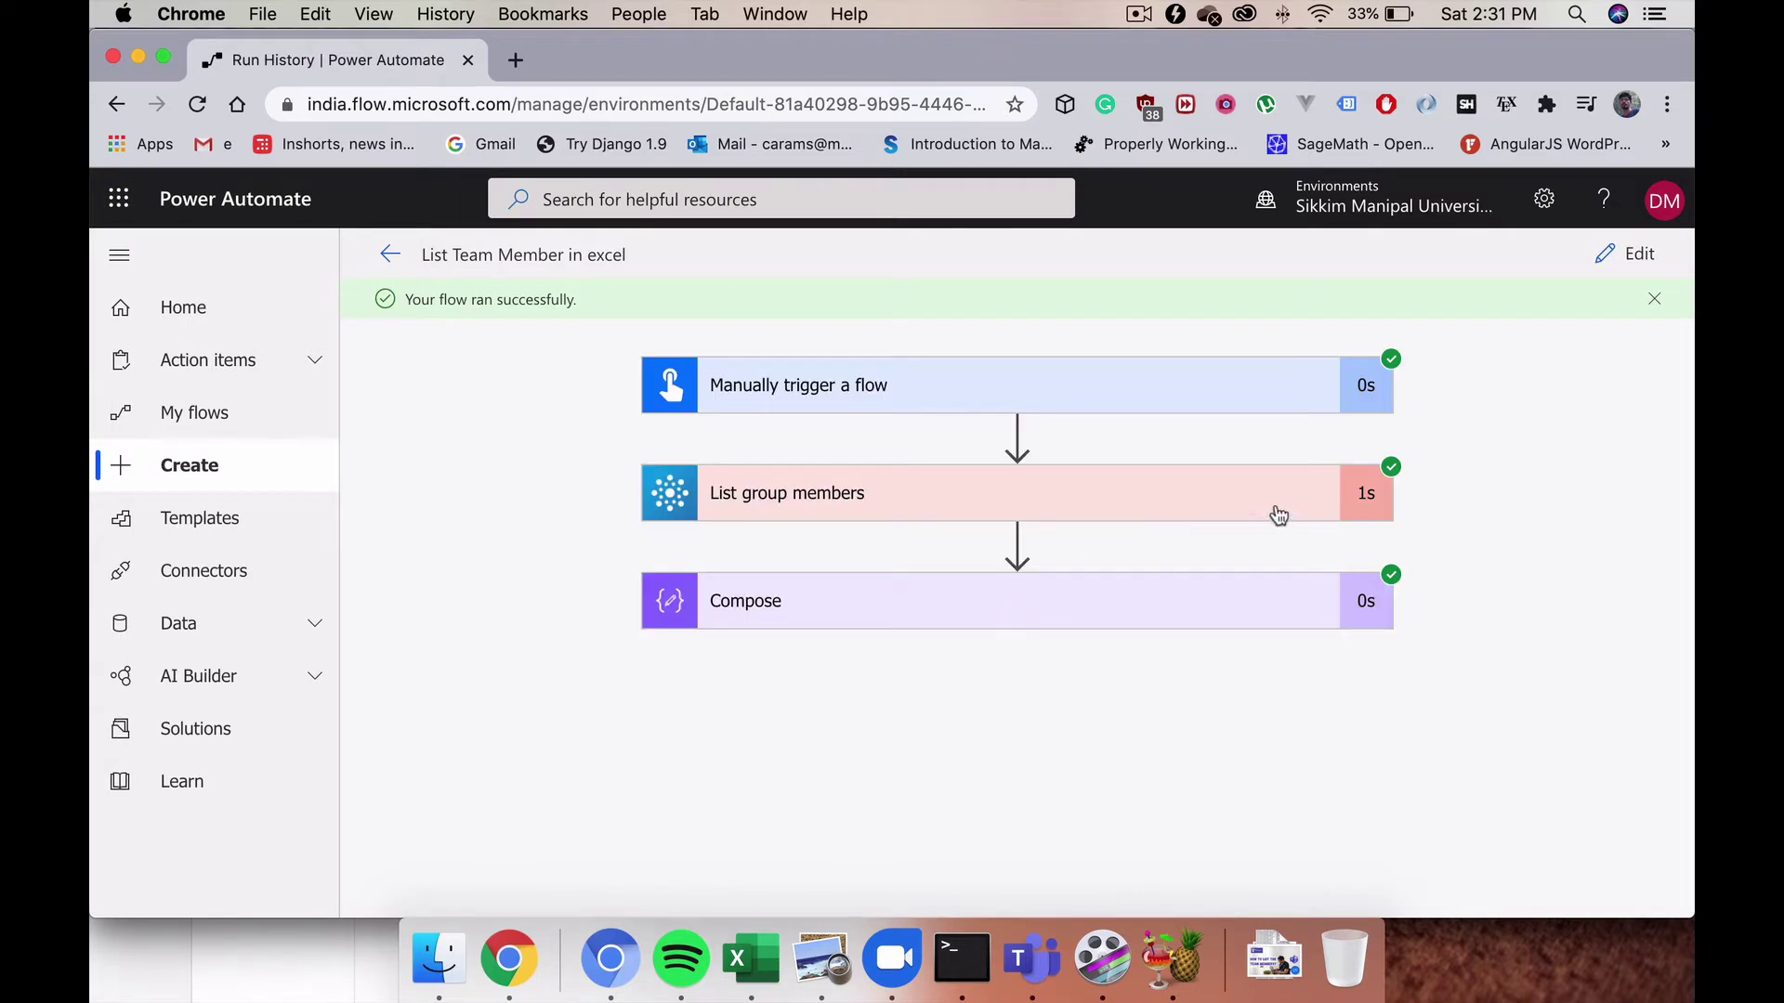
# Step: Open the Compose action's results in the completed run and examine its inputs and outputs
pyautogui.click(948, 612)
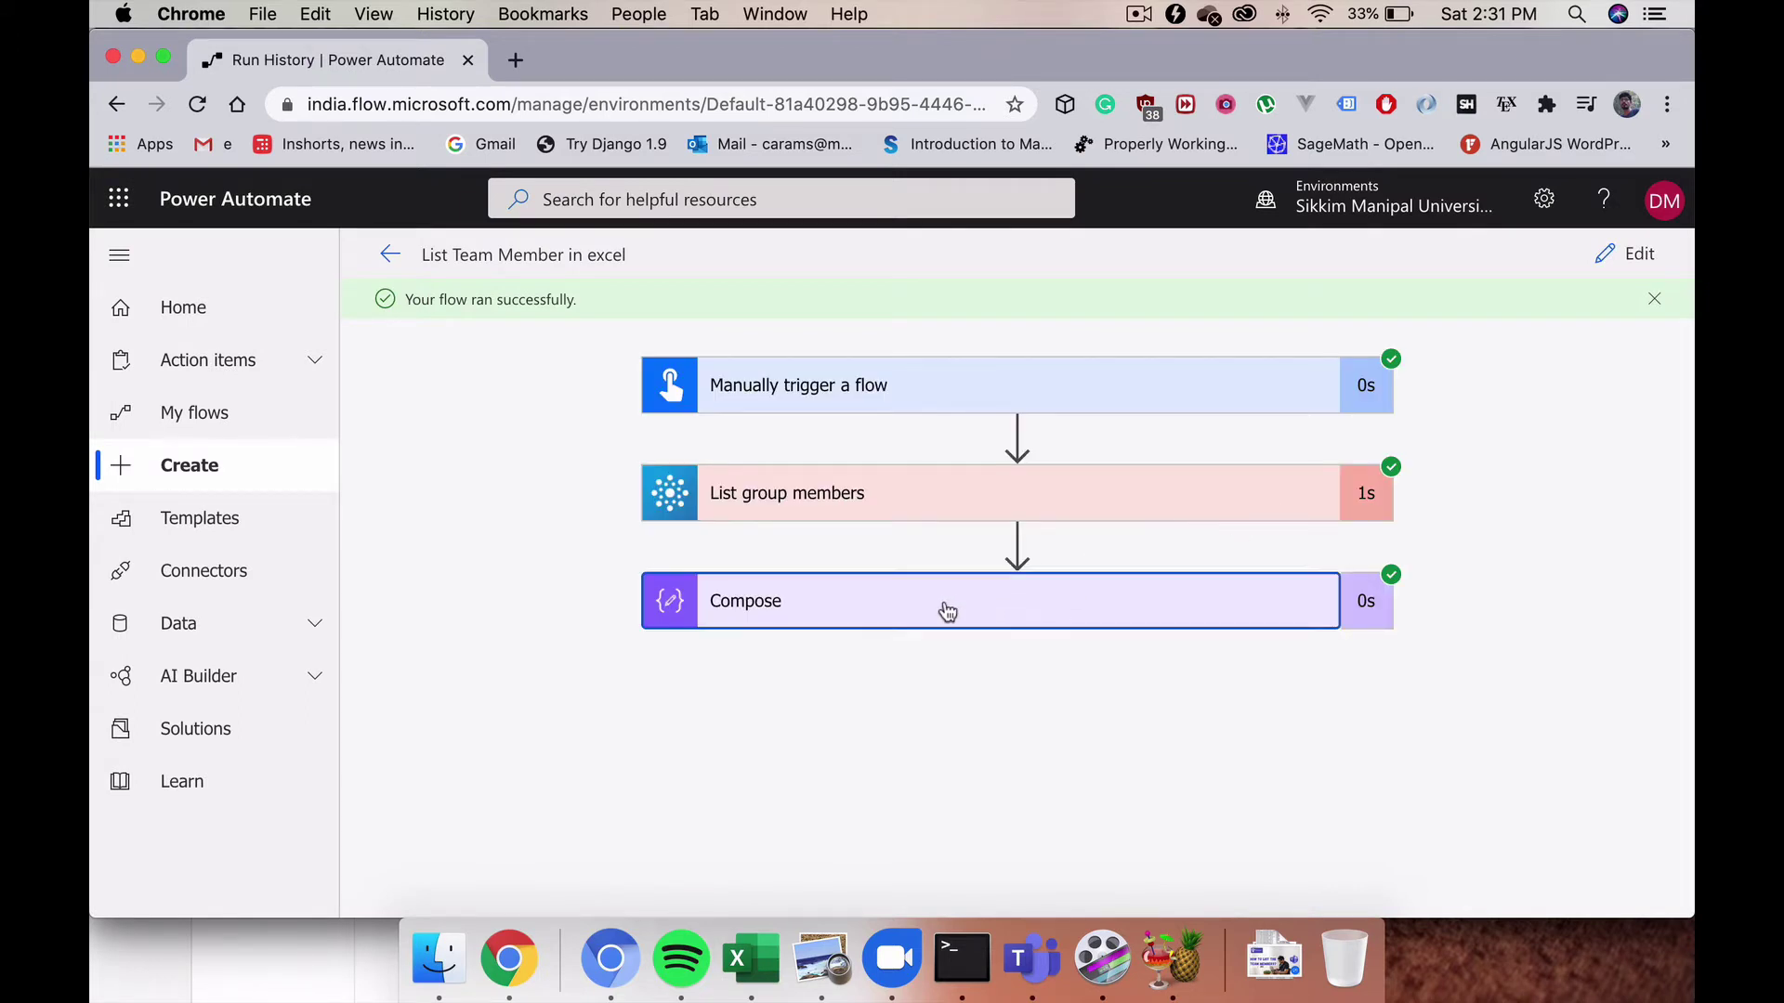
pyautogui.scroll(-3, 955, 733)
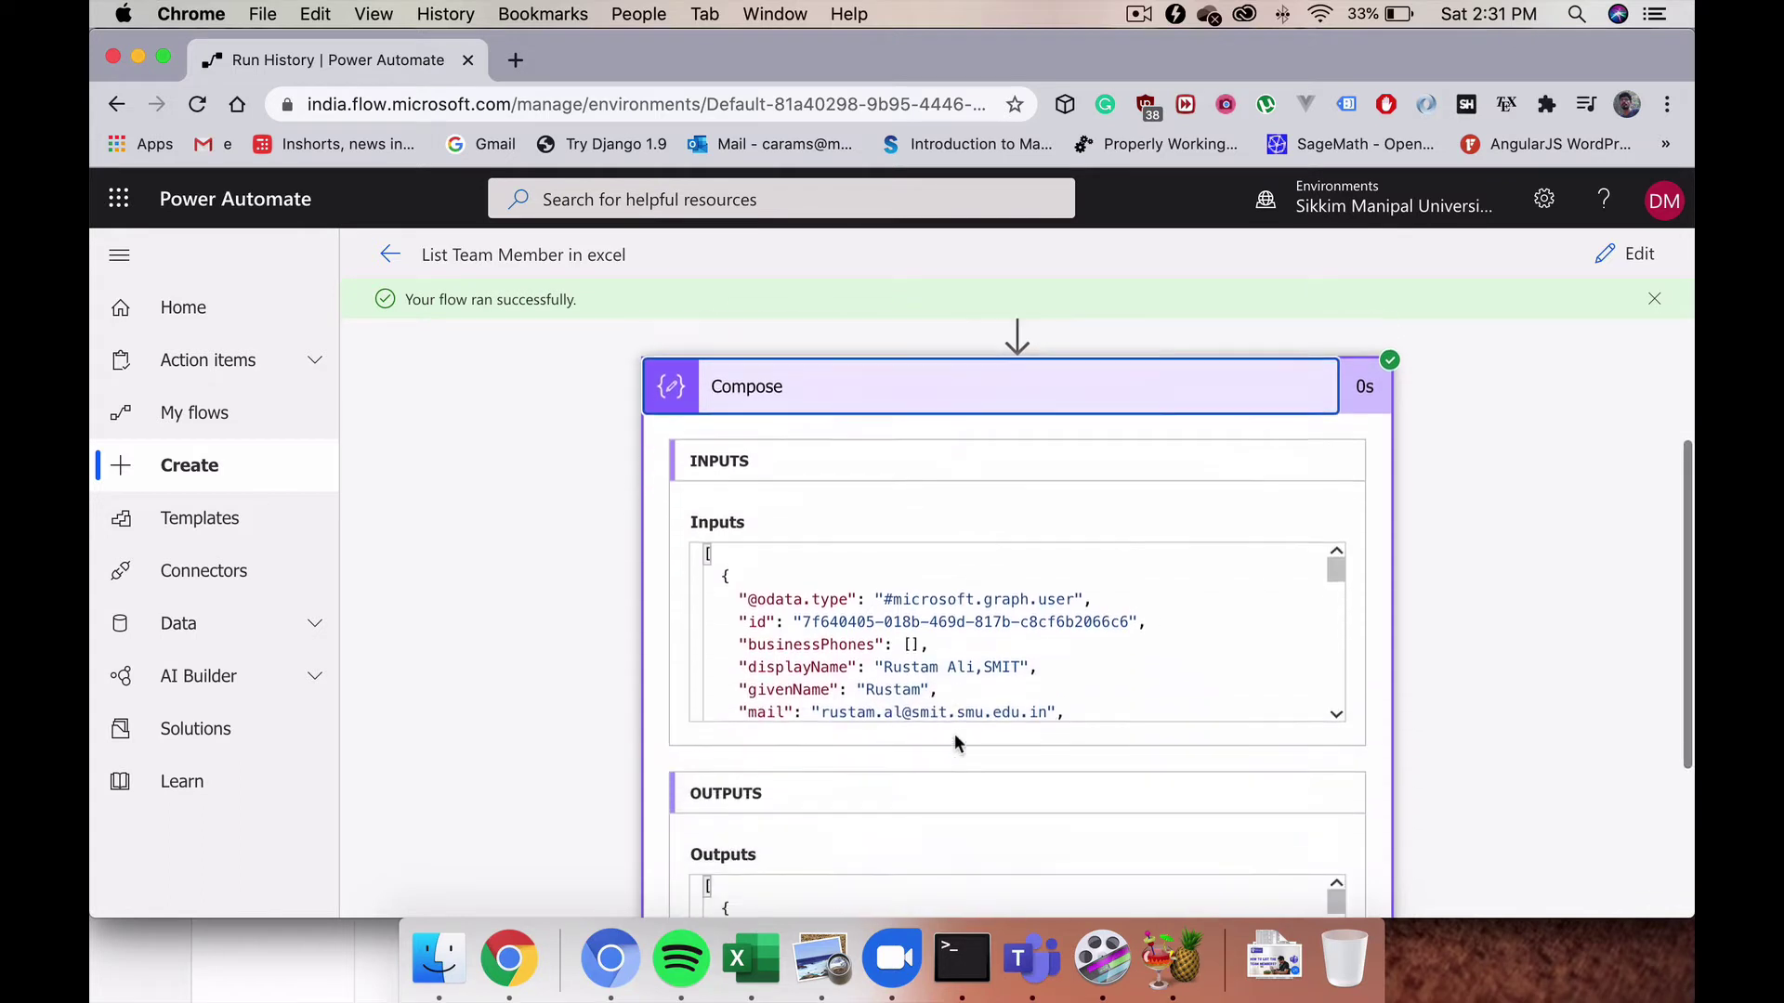
pyautogui.scroll(-3, 896, 600)
pyautogui.scroll(3, 896, 599)
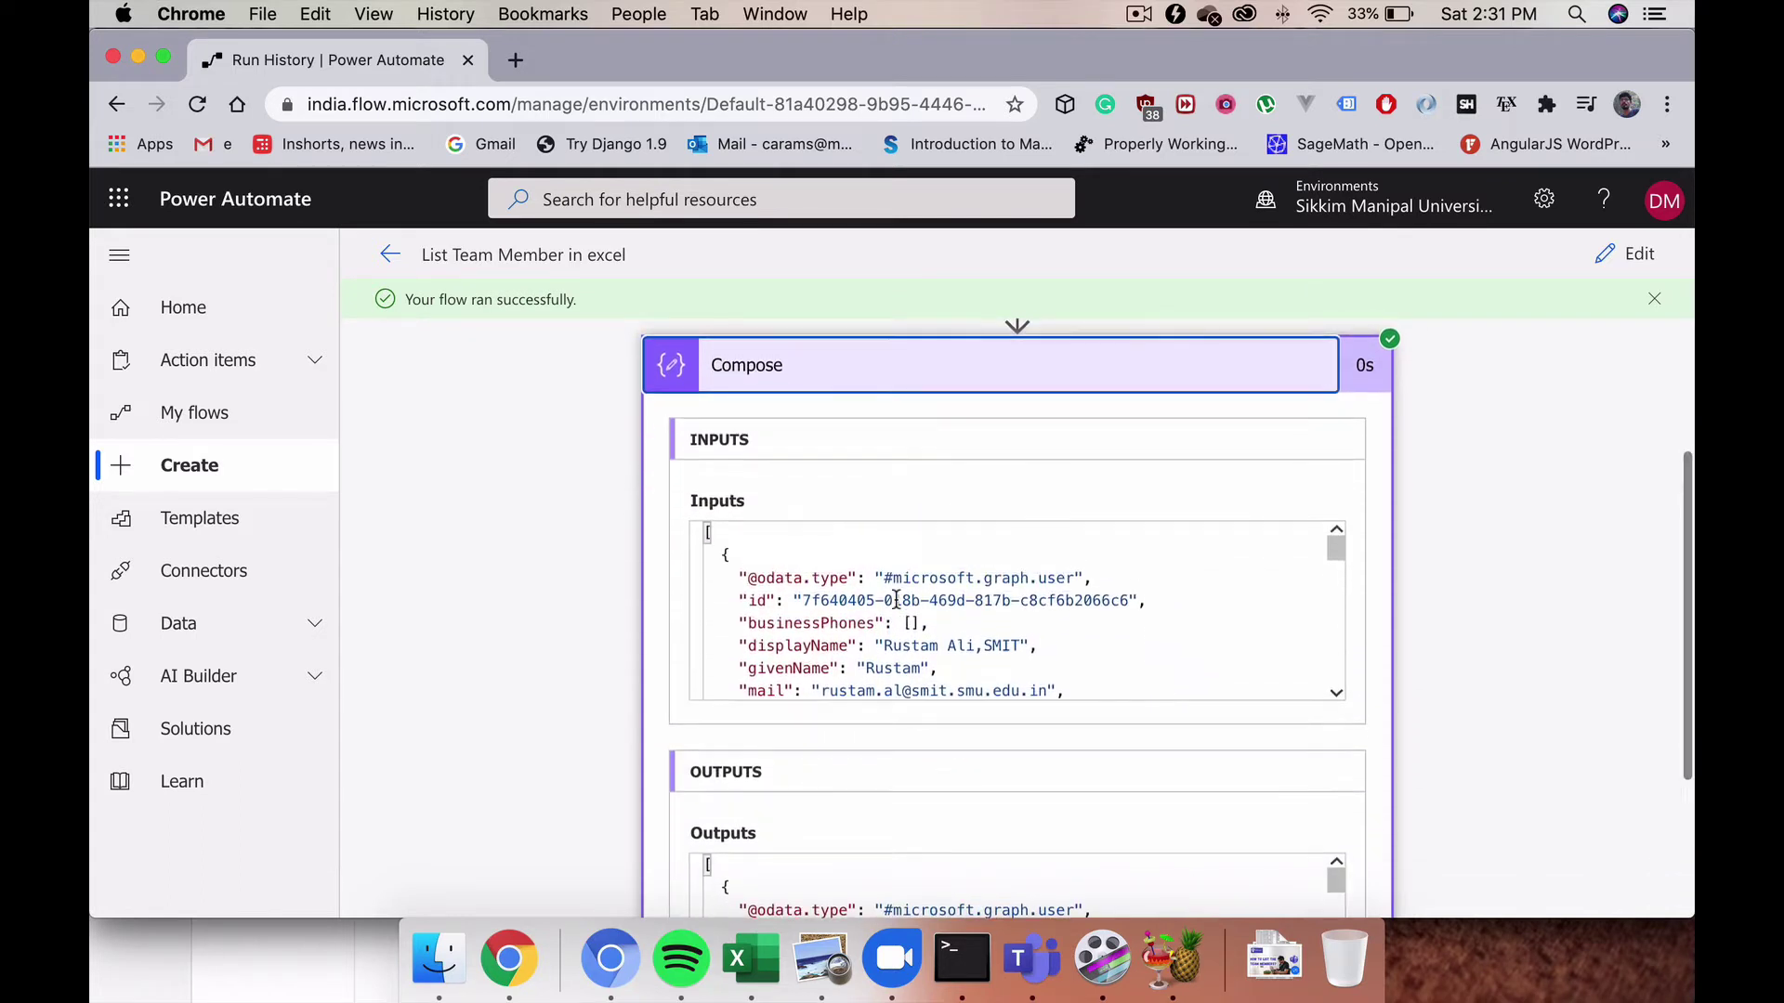
pyautogui.scroll(2, 897, 599)
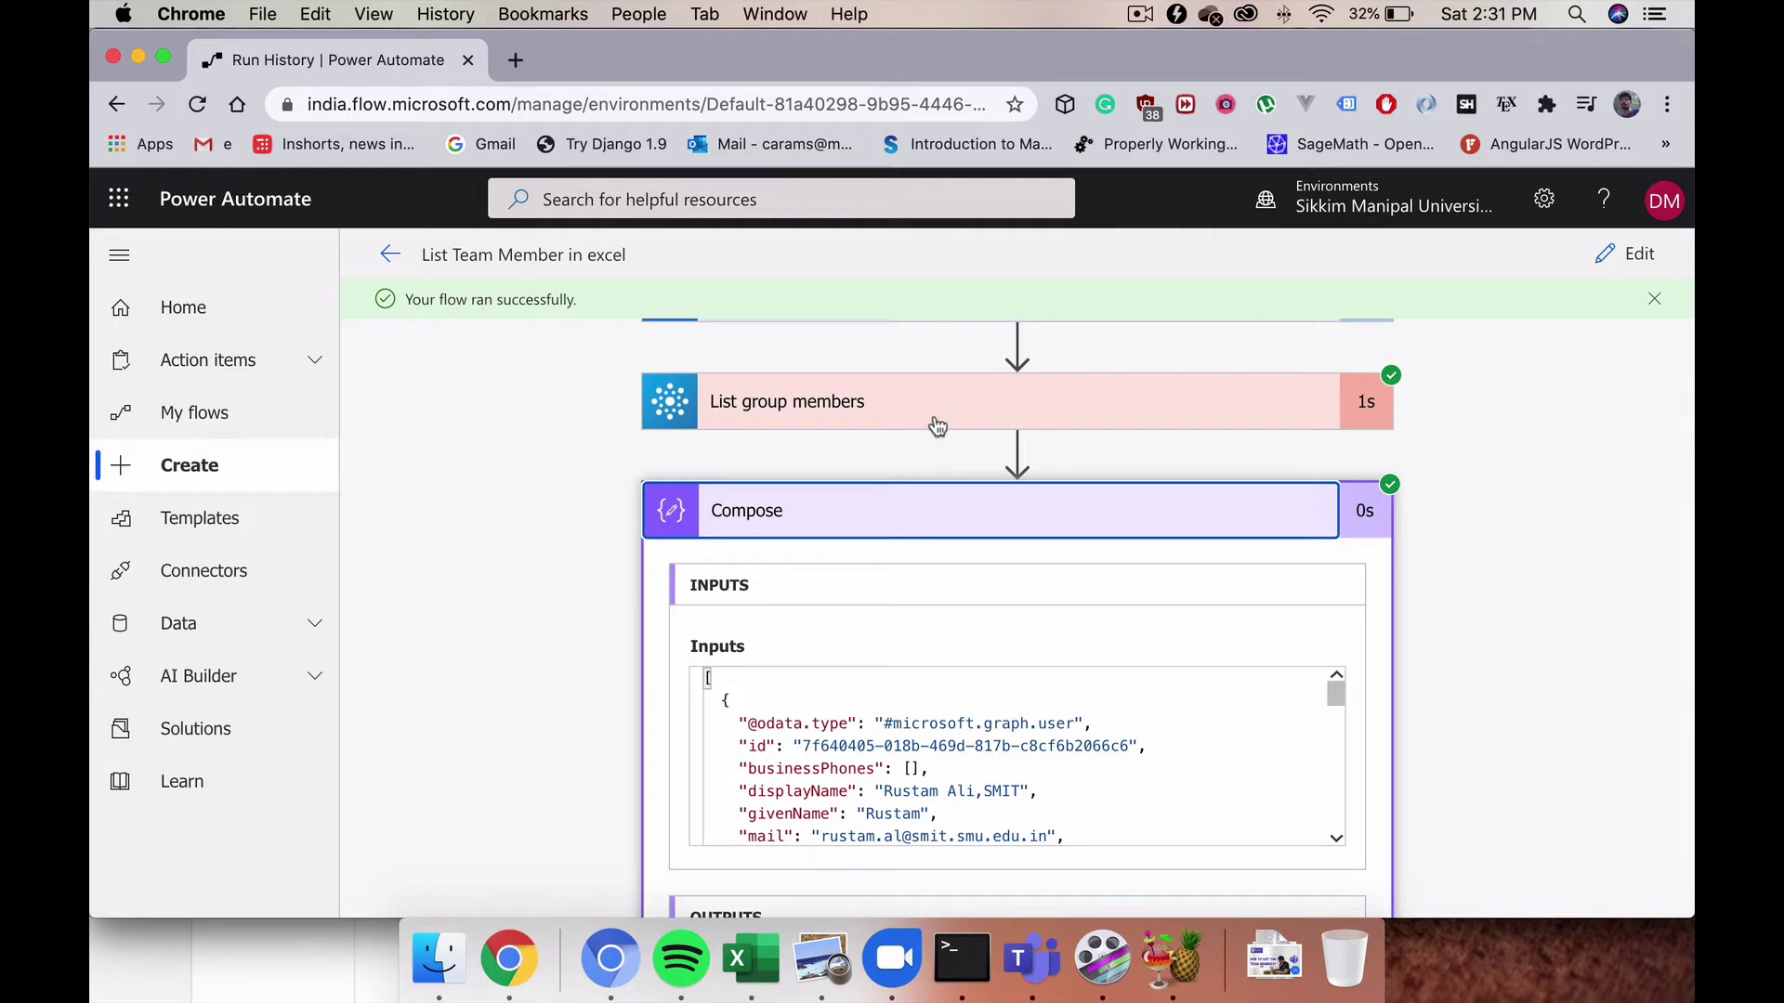
pyautogui.scroll(-1, 936, 433)
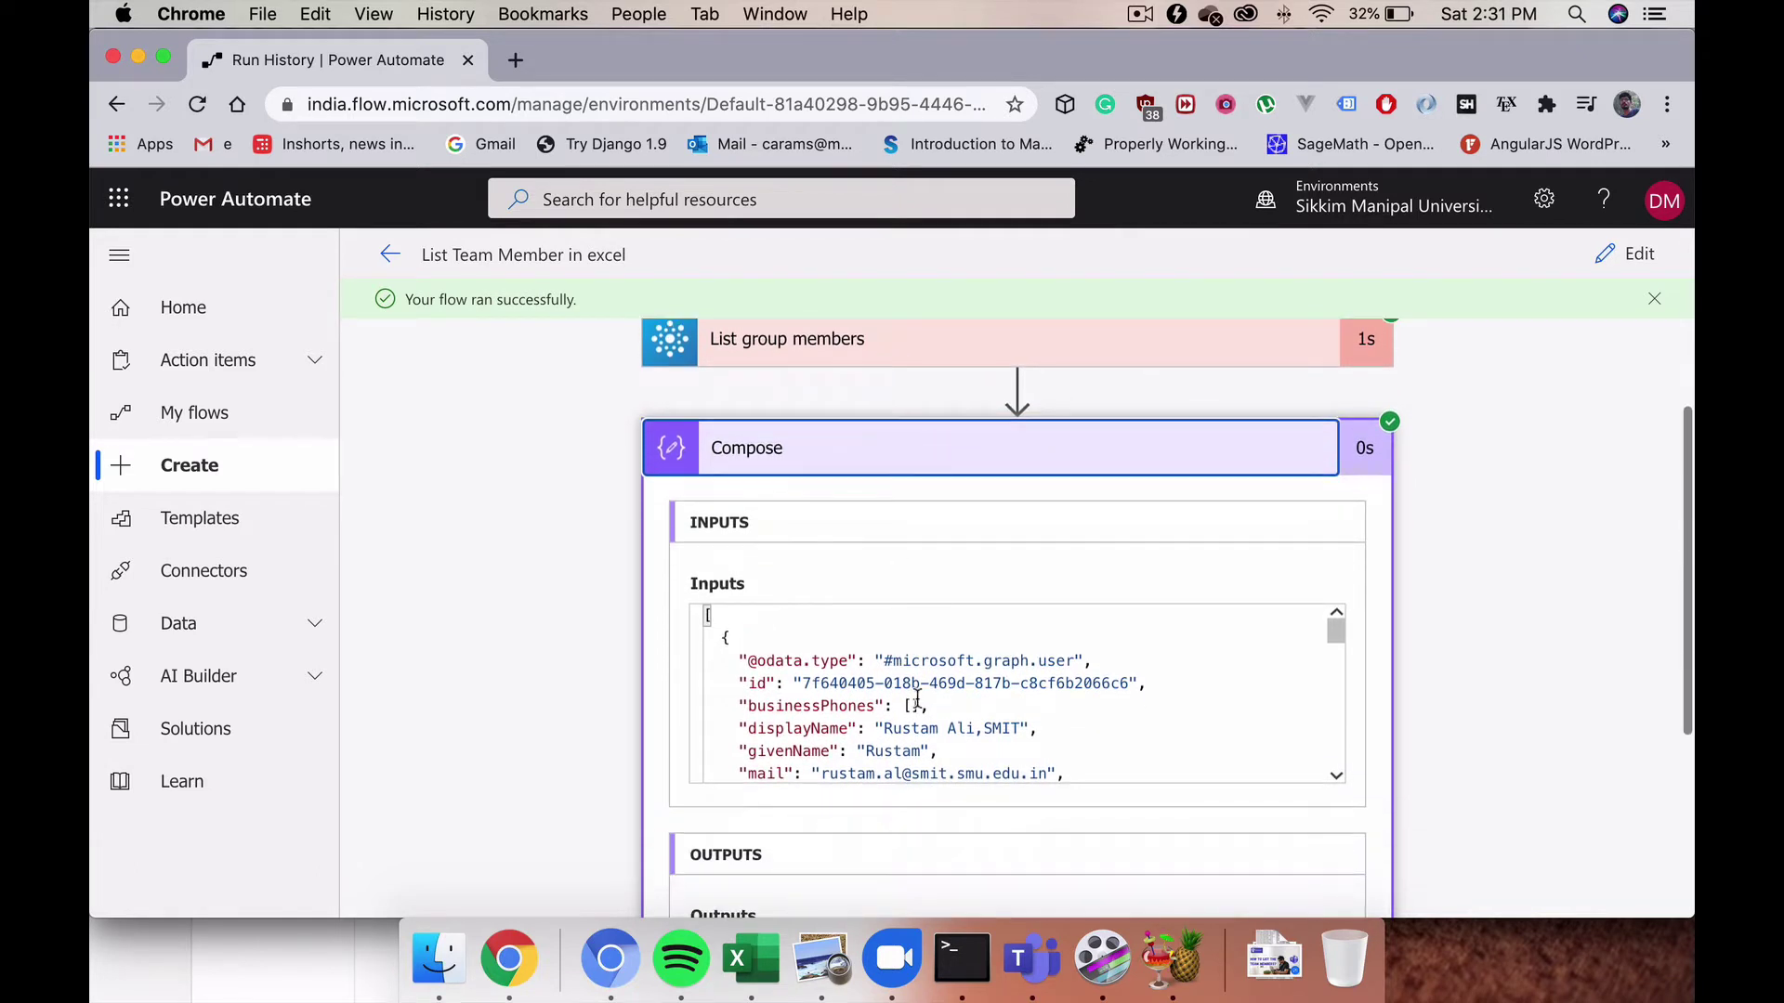
pyautogui.scroll(-1, 918, 697)
pyautogui.scroll(1, 917, 697)
pyautogui.scroll(-1, 918, 698)
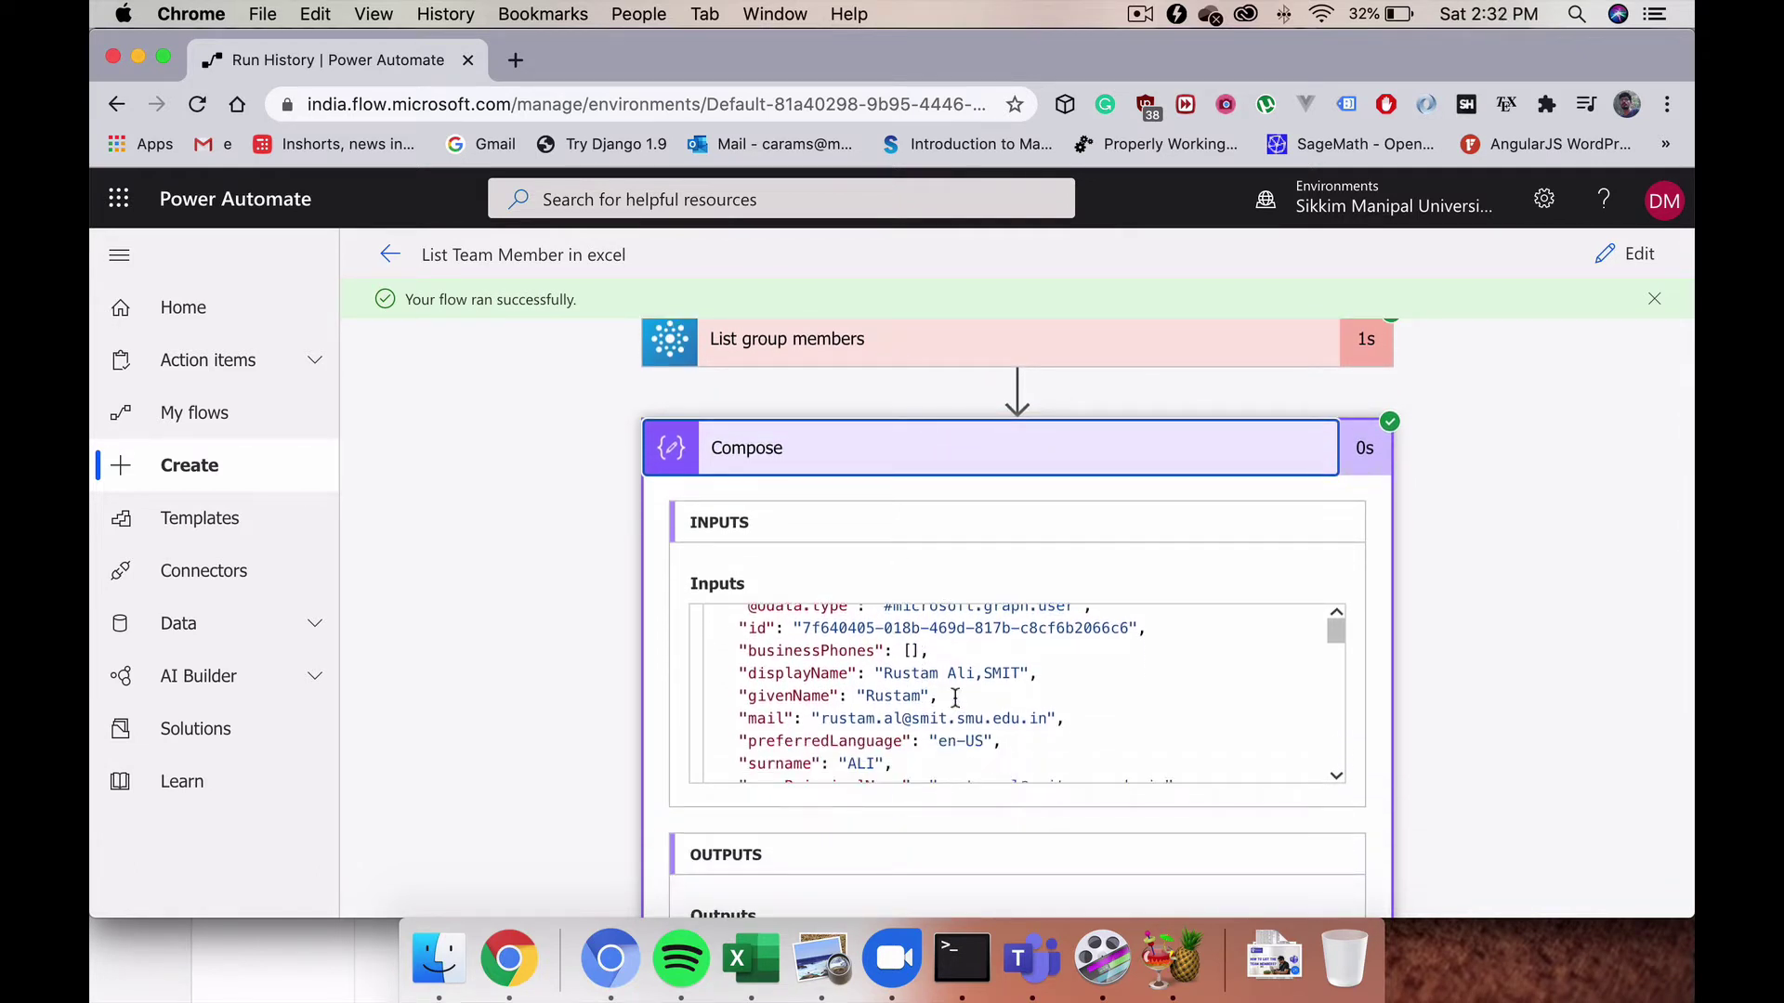
pyautogui.scroll(2, 938, 720)
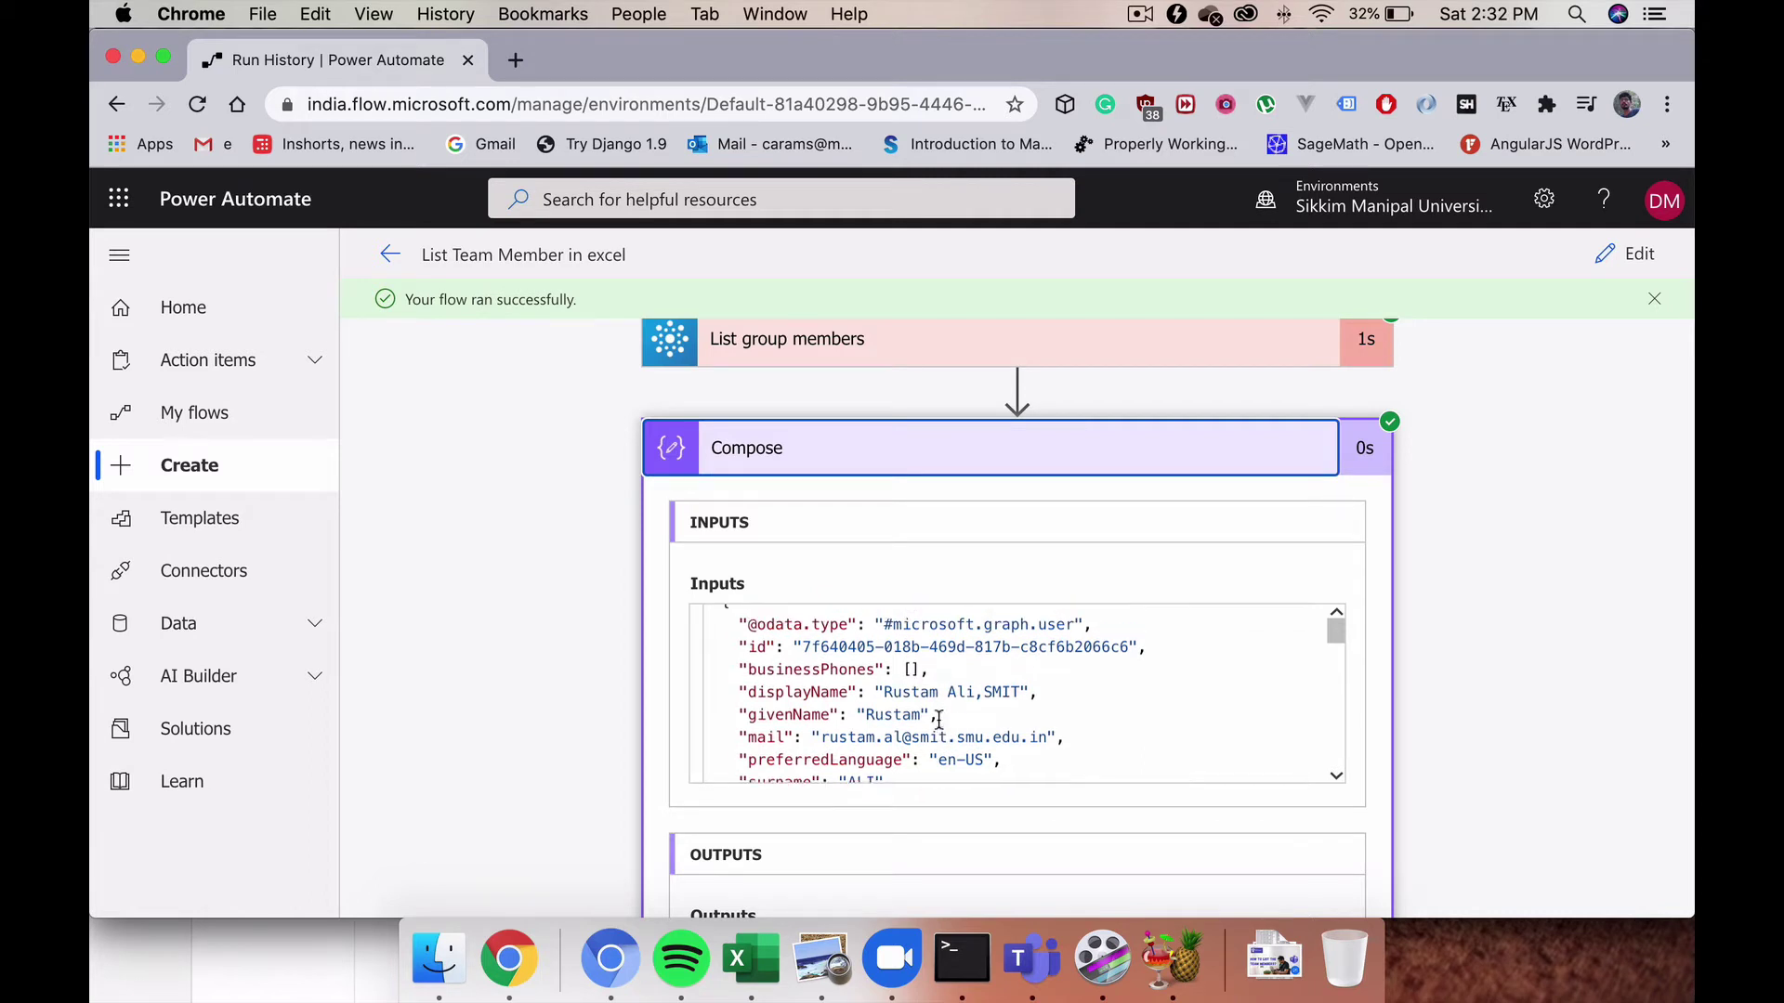
# Step: Examine the first member record's fields in the Compose inputs, from displayName through mail and preferredLanguage to userPrincipalName
pyautogui.doubleClick(915, 713)
pyautogui.scroll(-1, 817, 708)
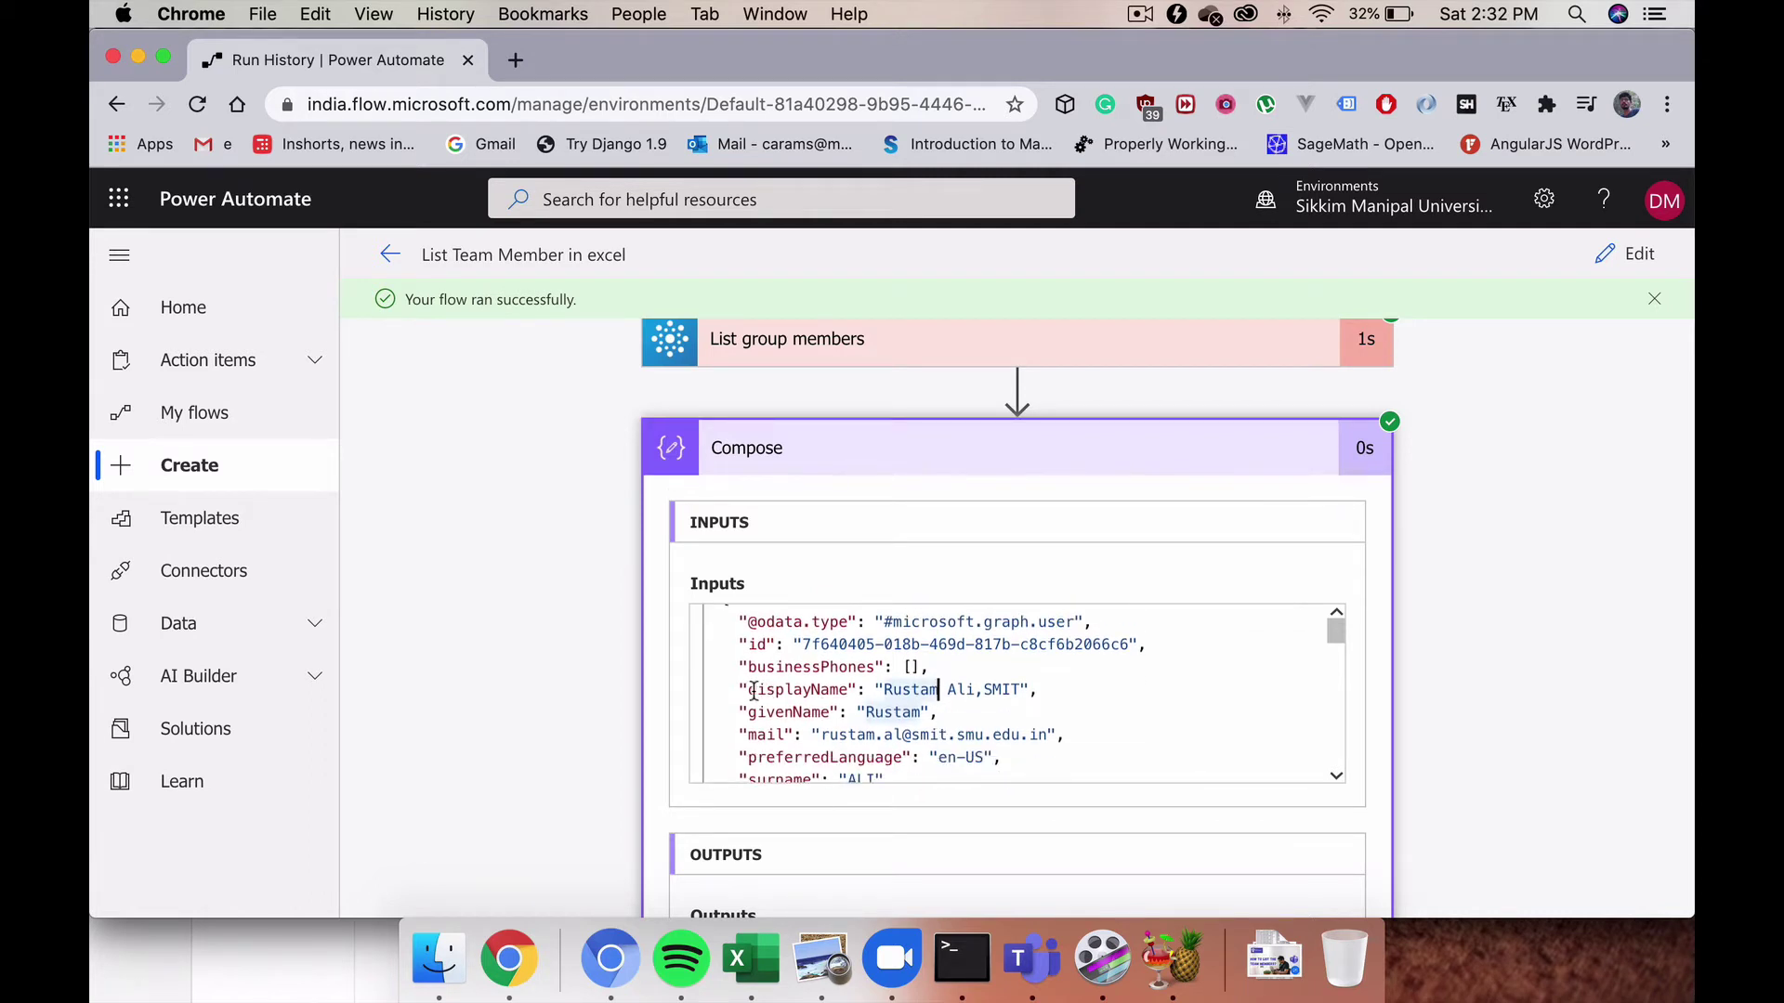
pyautogui.moveTo(753, 690); pyautogui.dragTo(857, 690)
pyautogui.scroll(-1, 892, 716)
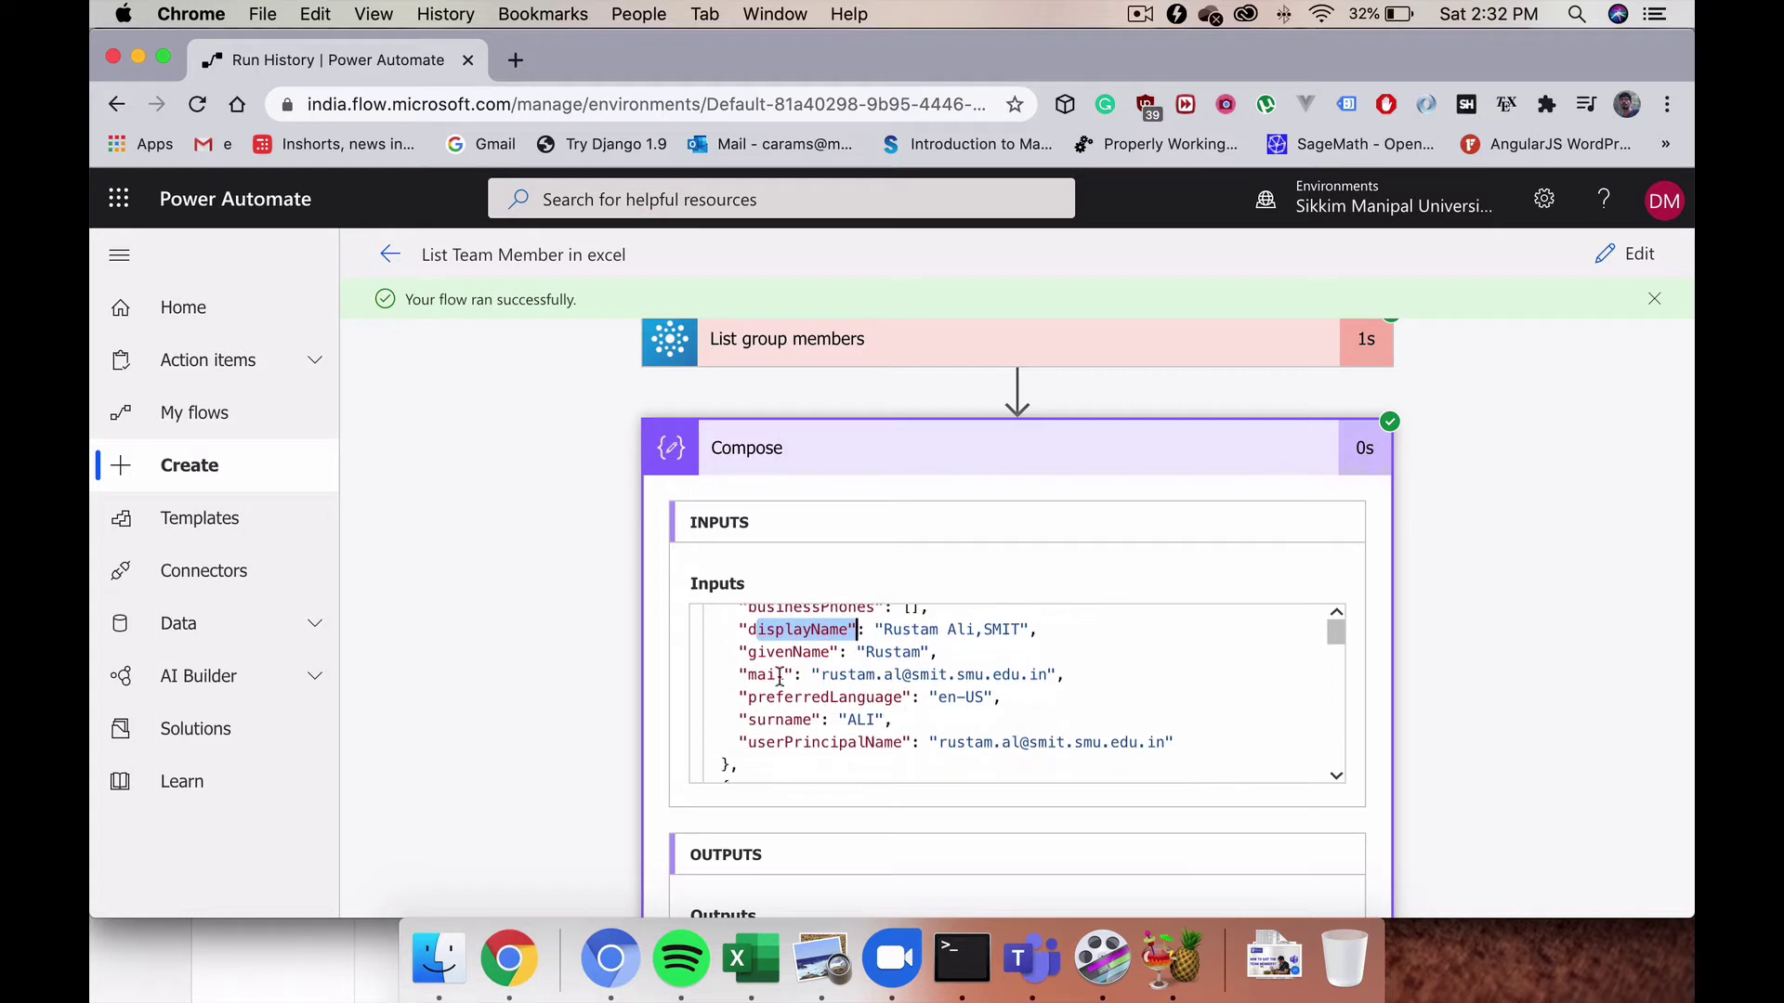
pyautogui.moveTo(748, 653); pyautogui.dragTo(868, 699)
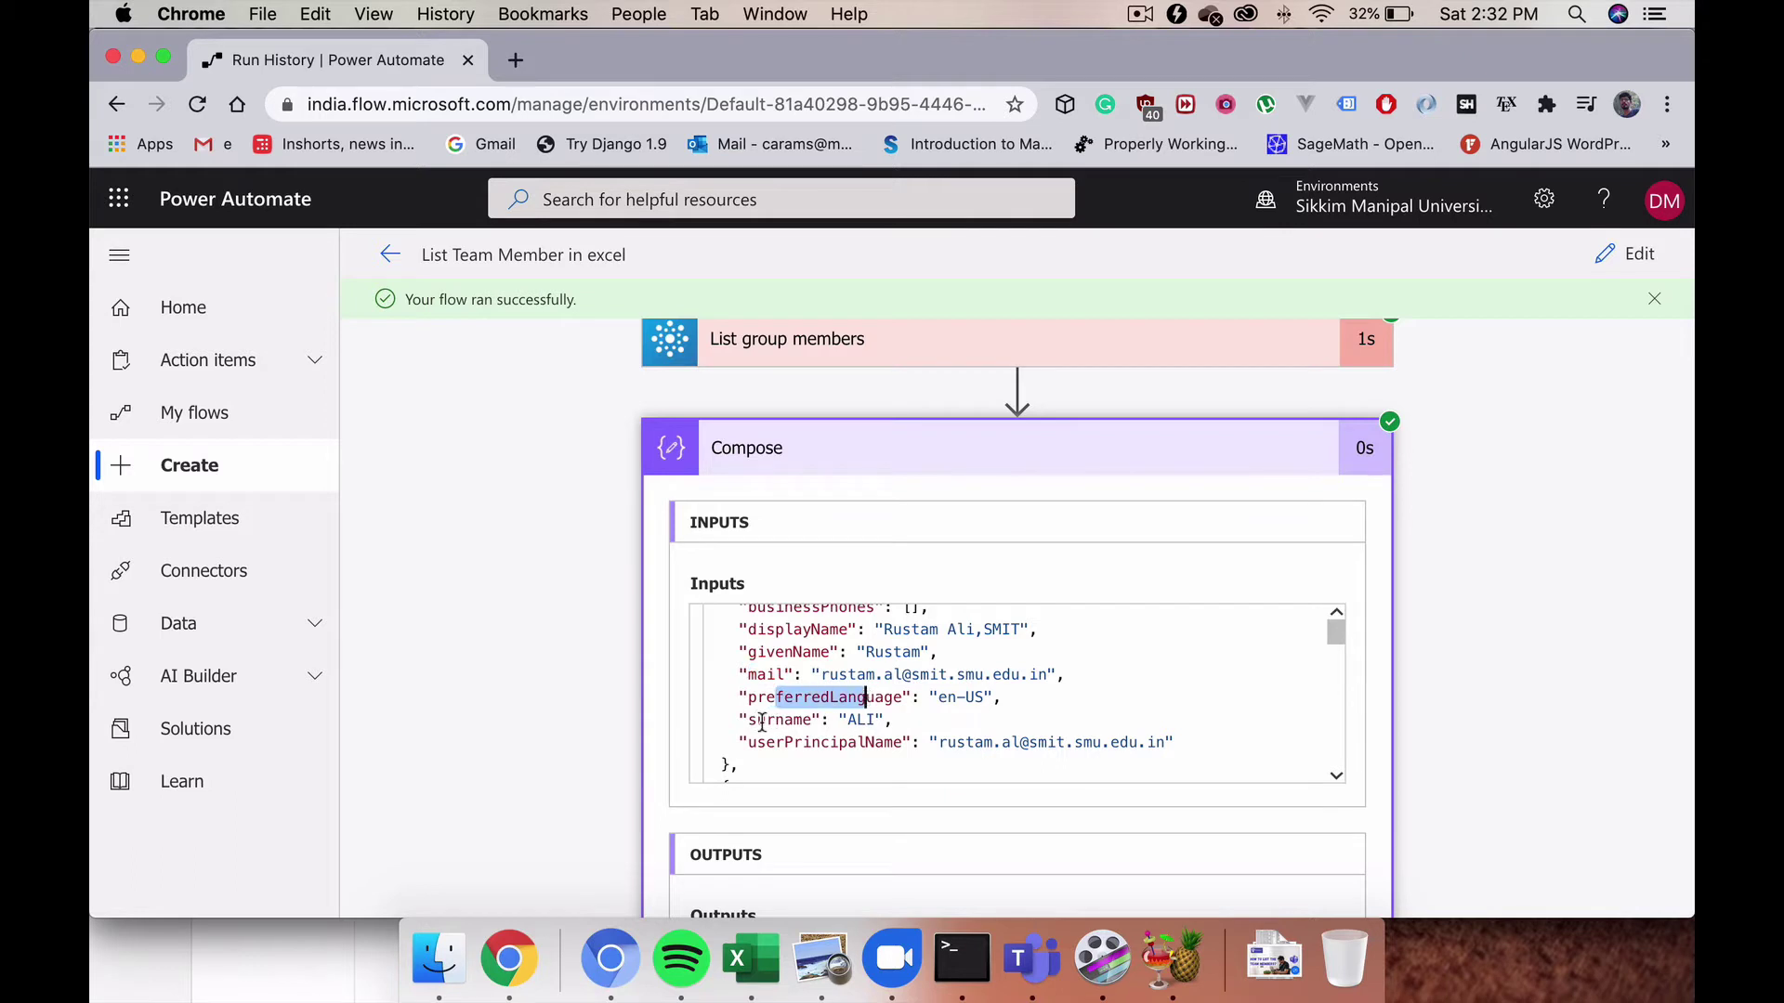
pyautogui.moveTo(763, 720); pyautogui.dragTo(886, 744)
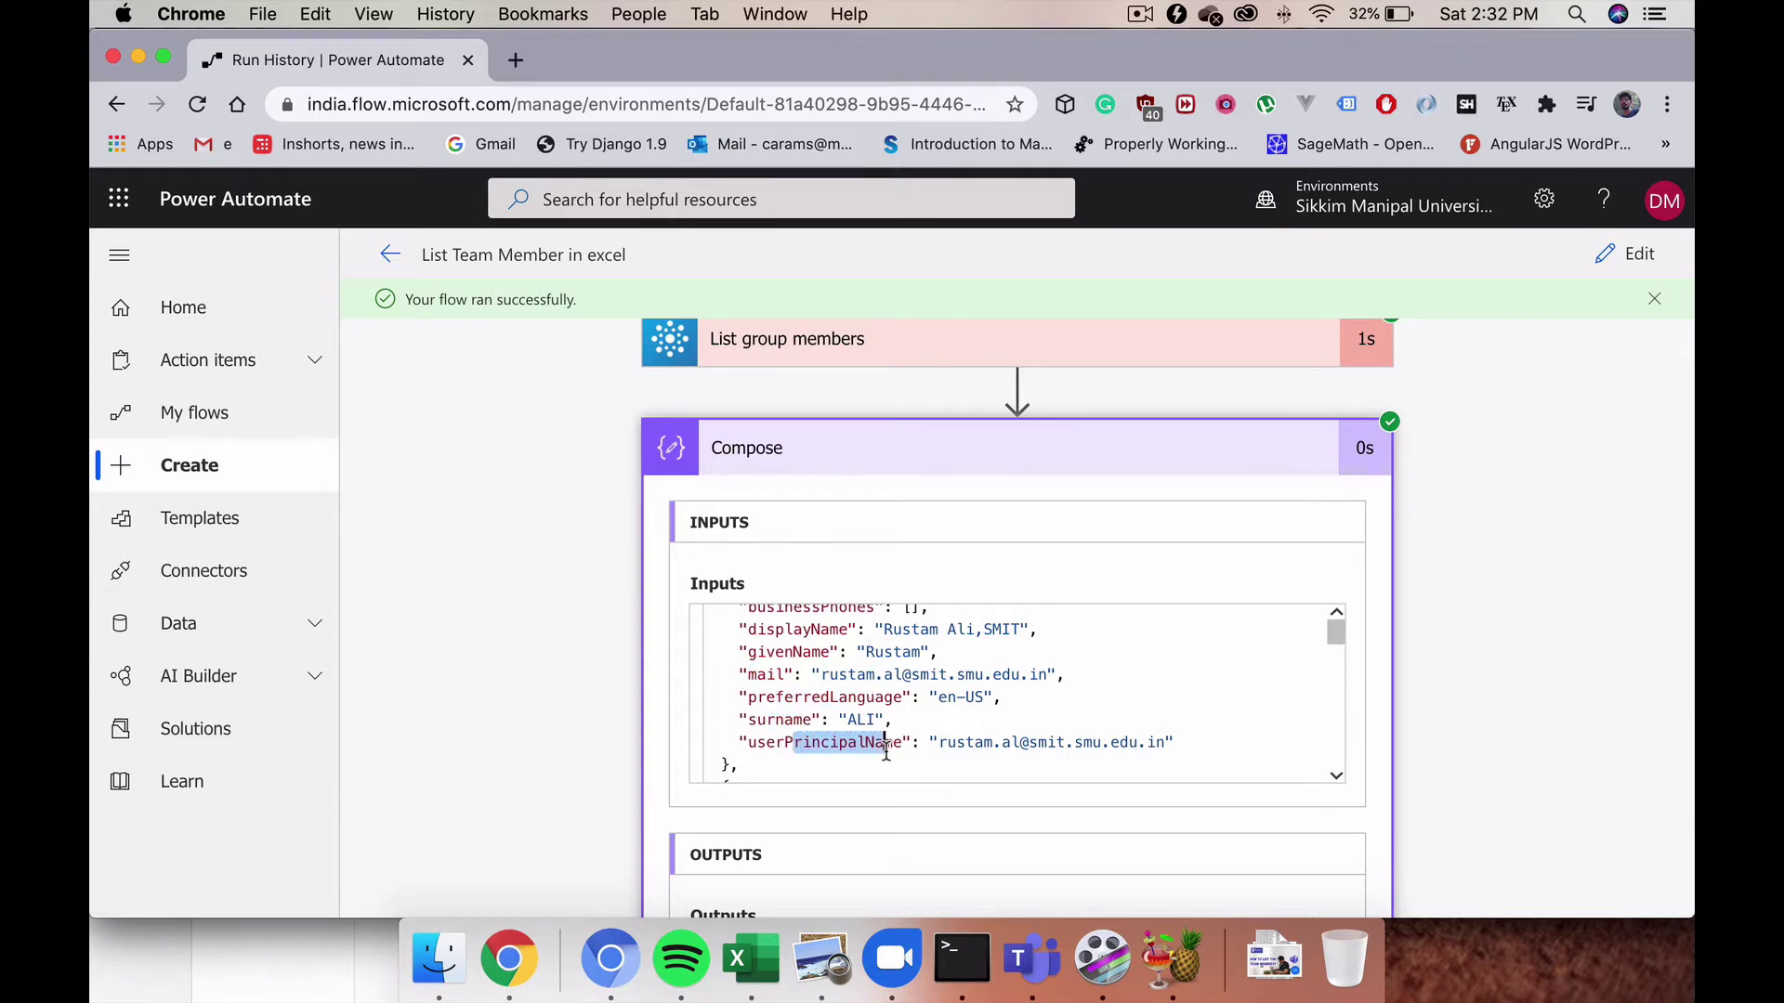
pyautogui.scroll(-1, 890, 749)
pyautogui.scroll(5, 890, 749)
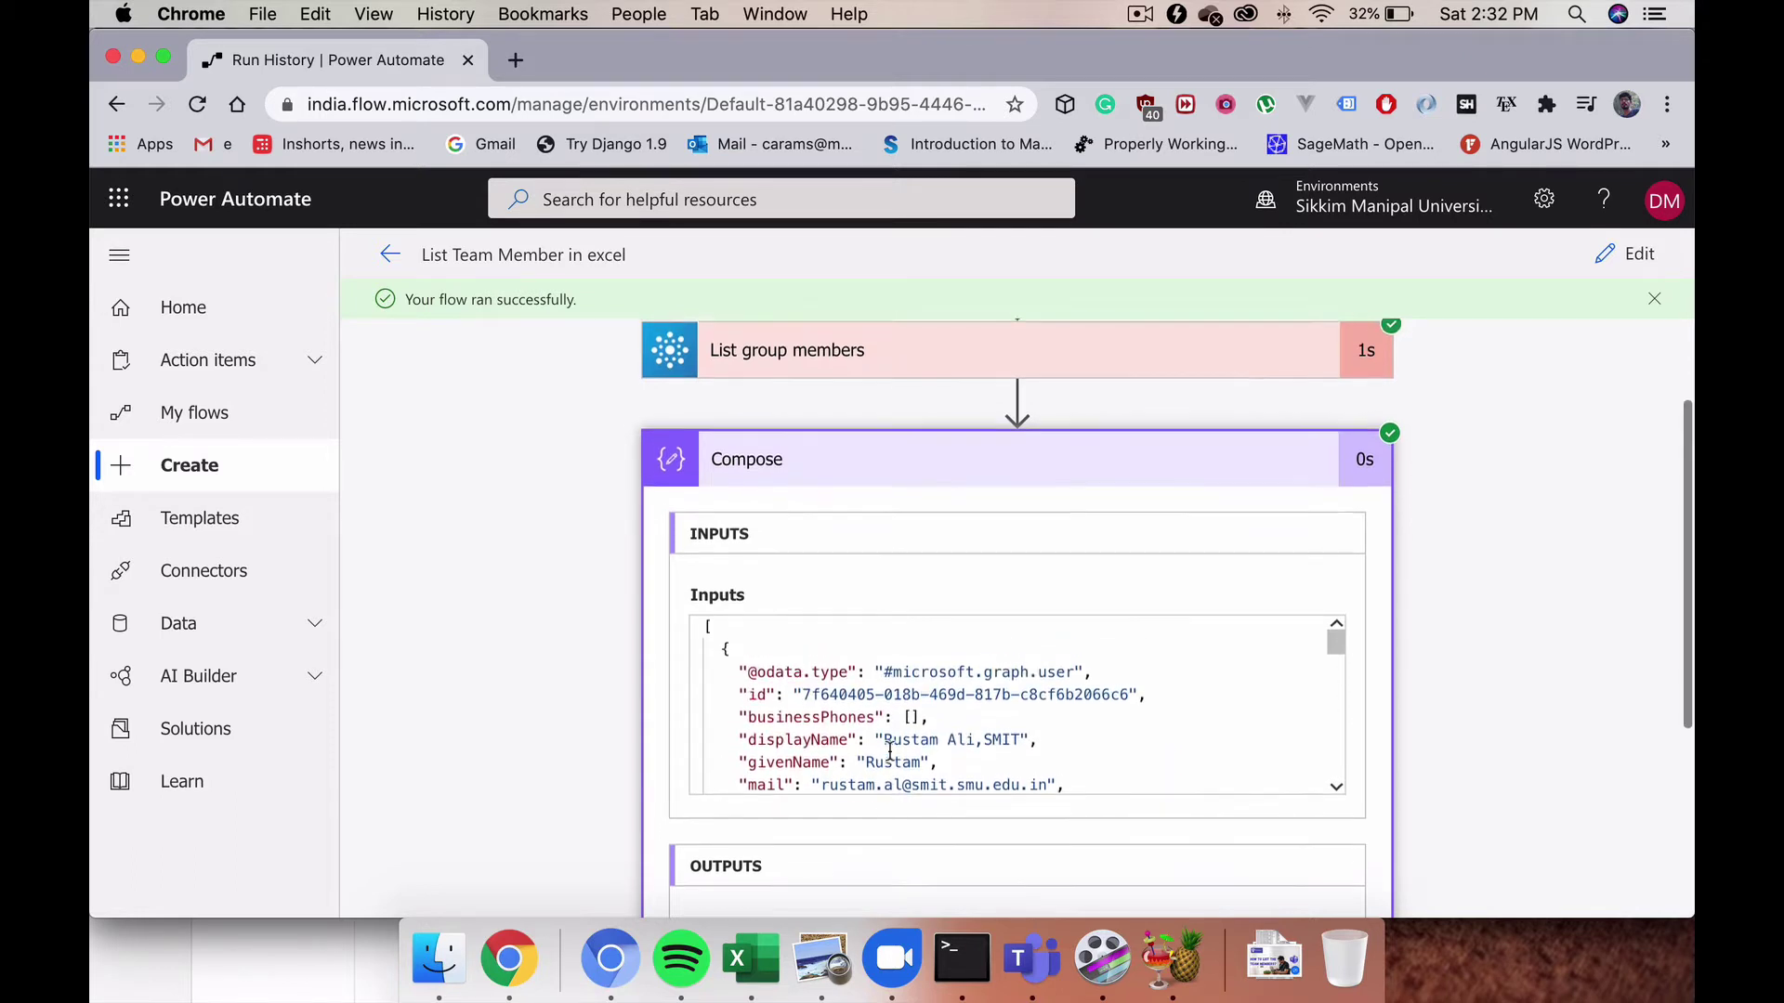
pyautogui.scroll(-2, 890, 748)
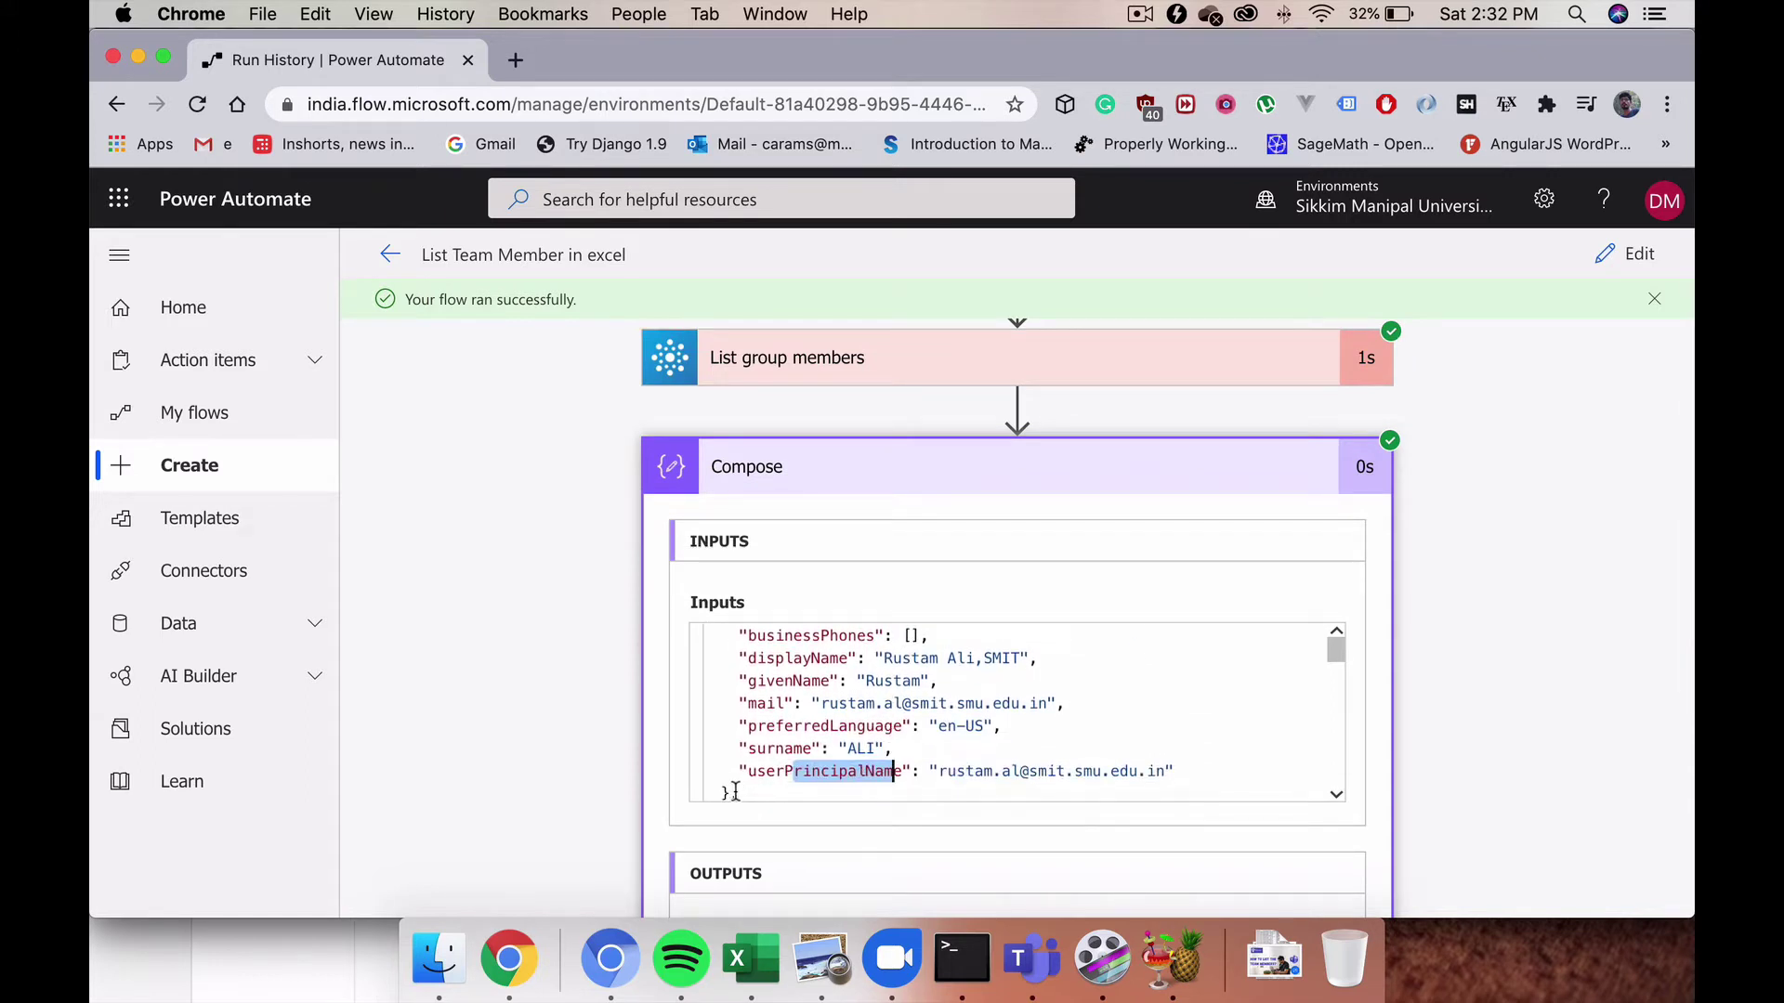
# Step: Highlight the whole first member record in the Compose inputs, and inspect its givenName, surname and mail fields
pyautogui.moveTo(734, 790); pyautogui.dragTo(722, 631)
pyautogui.scroll(2, 788, 702)
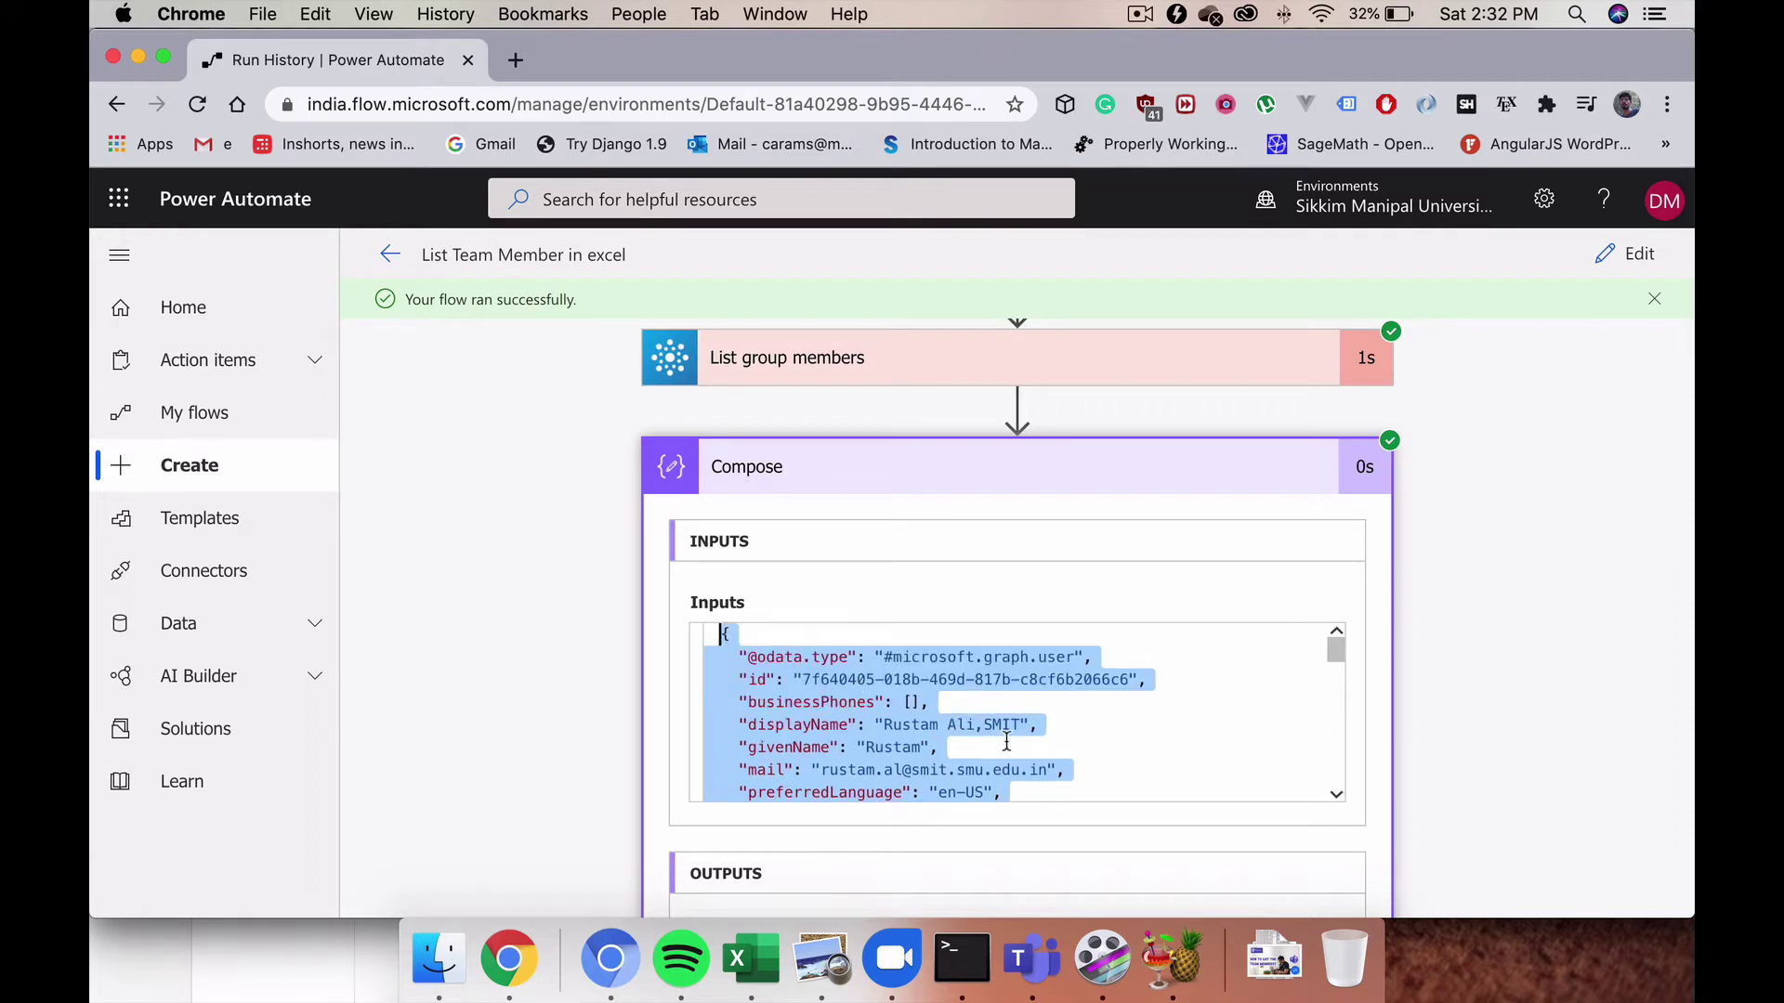
pyautogui.scroll(-2, 1006, 742)
pyautogui.scroll(-2, 864, 741)
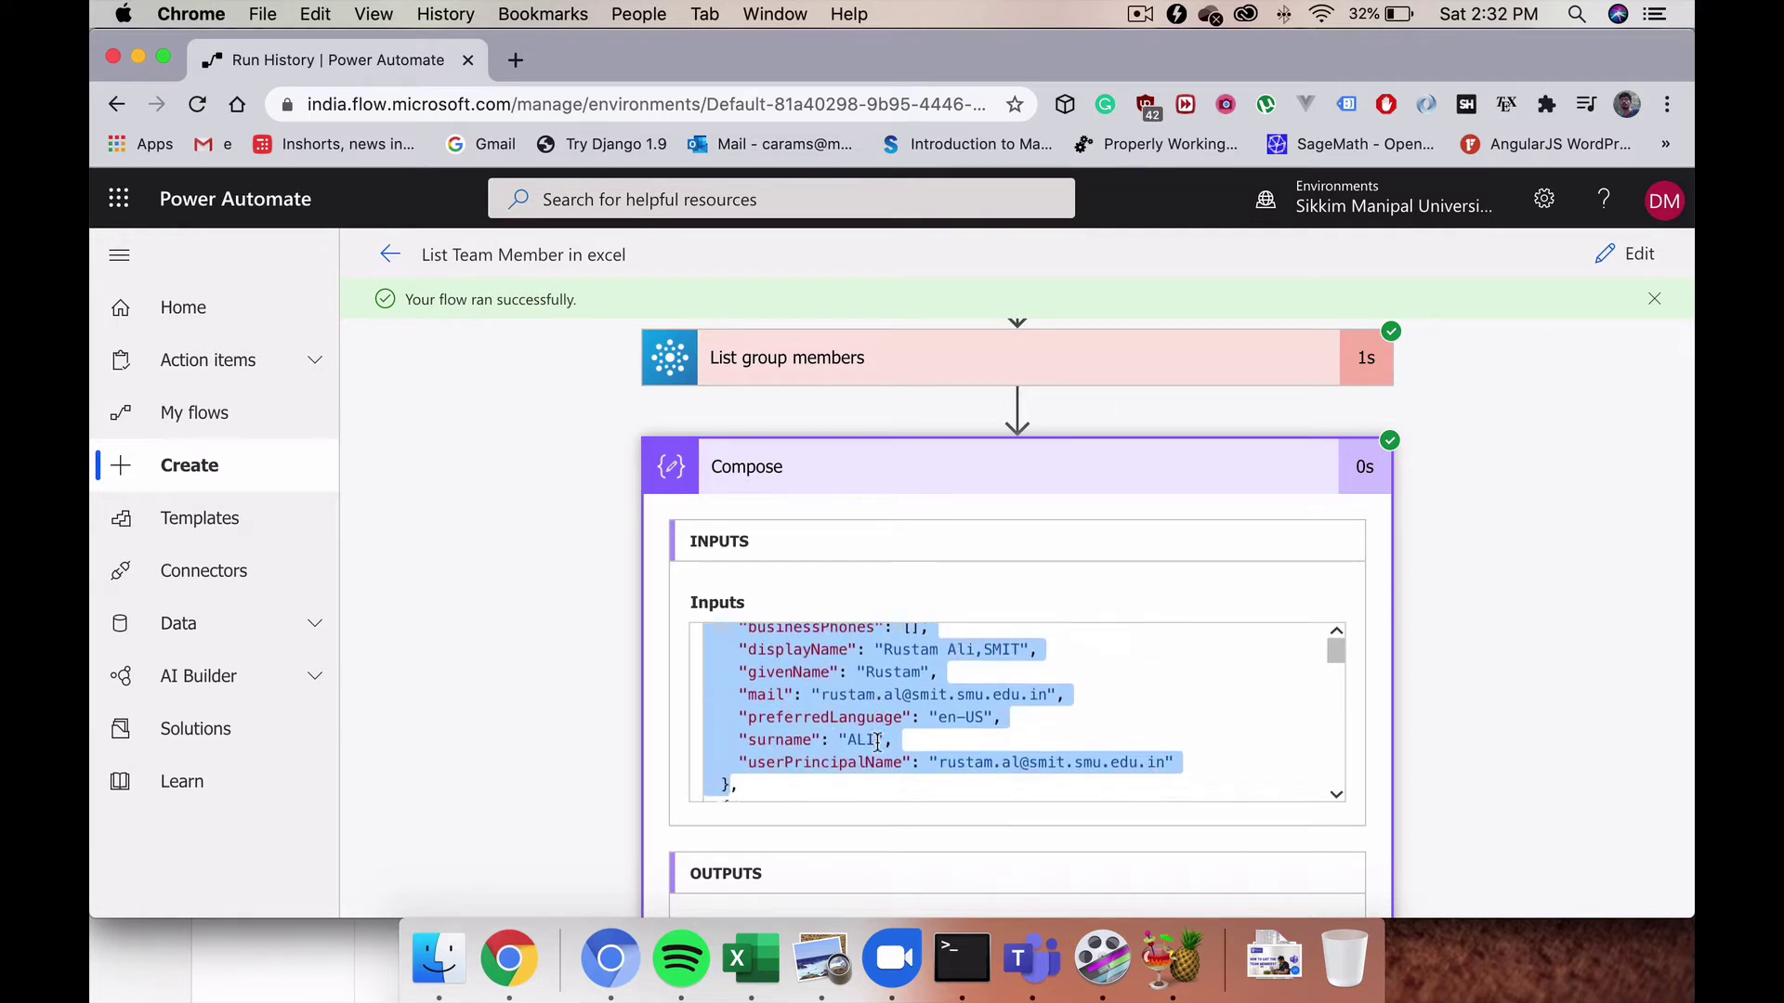
pyautogui.moveTo(739, 667); pyautogui.dragTo(821, 668)
pyautogui.moveTo(743, 736); pyautogui.dragTo(814, 736)
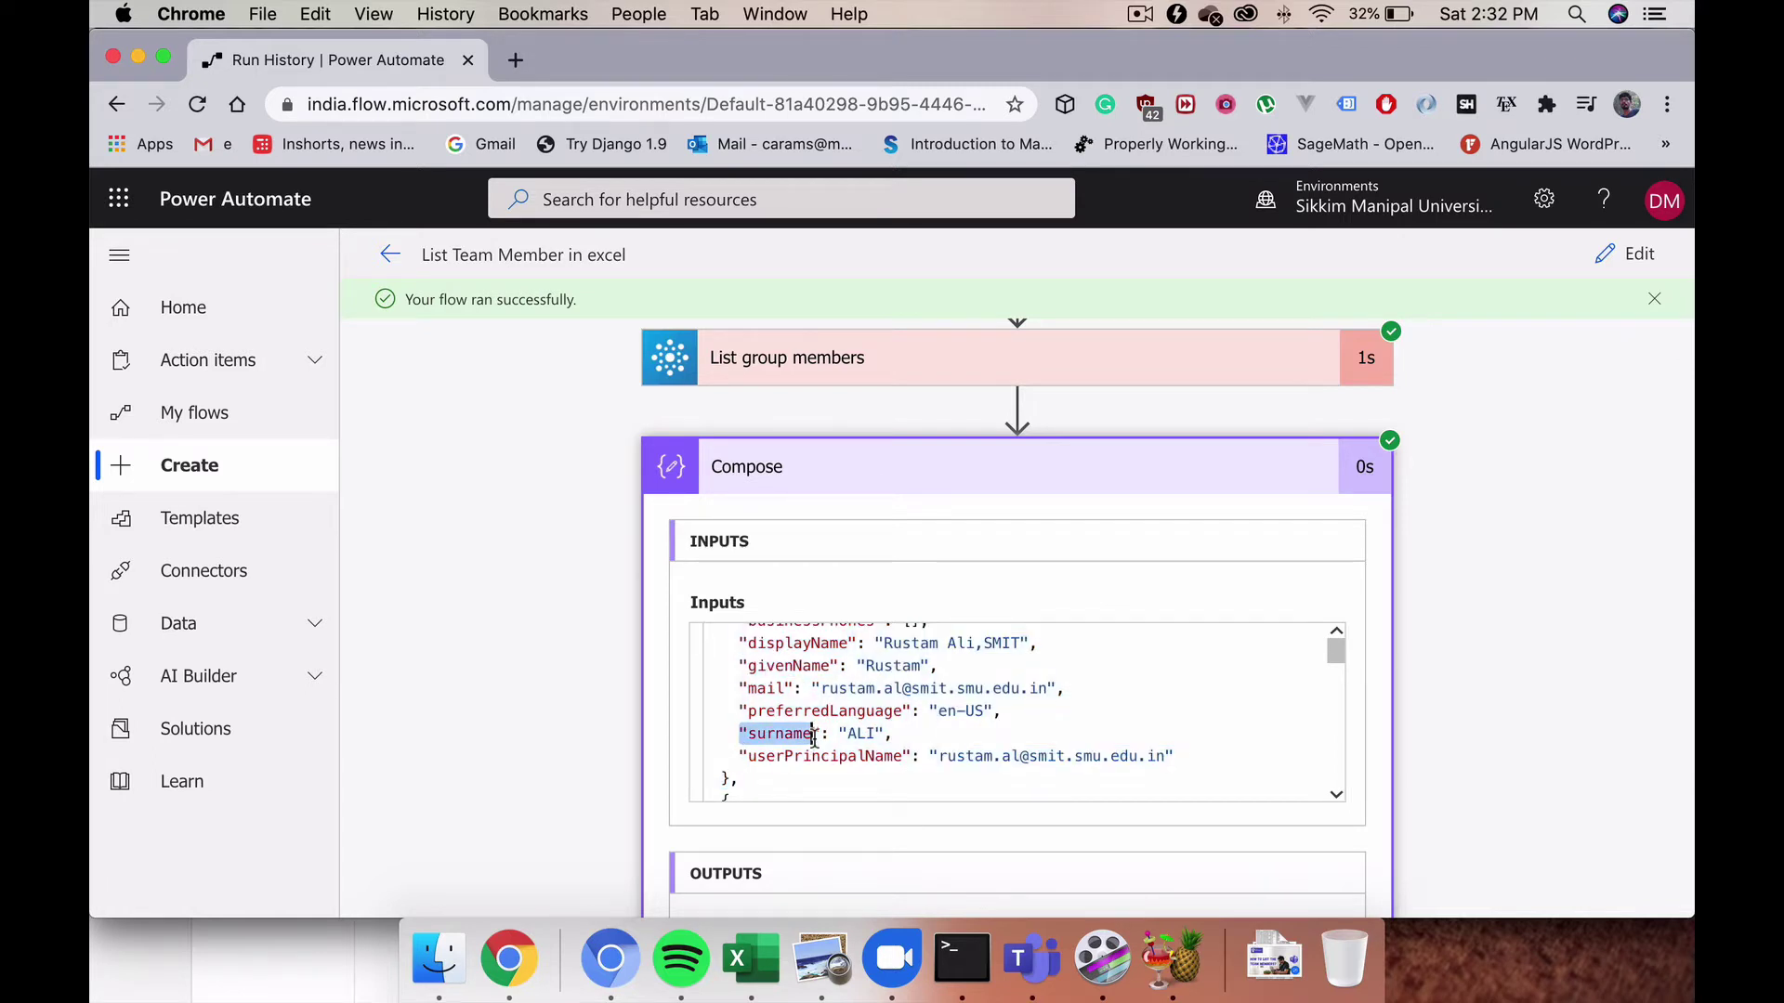
pyautogui.scroll(-1, 897, 736)
pyautogui.scroll(1, 898, 736)
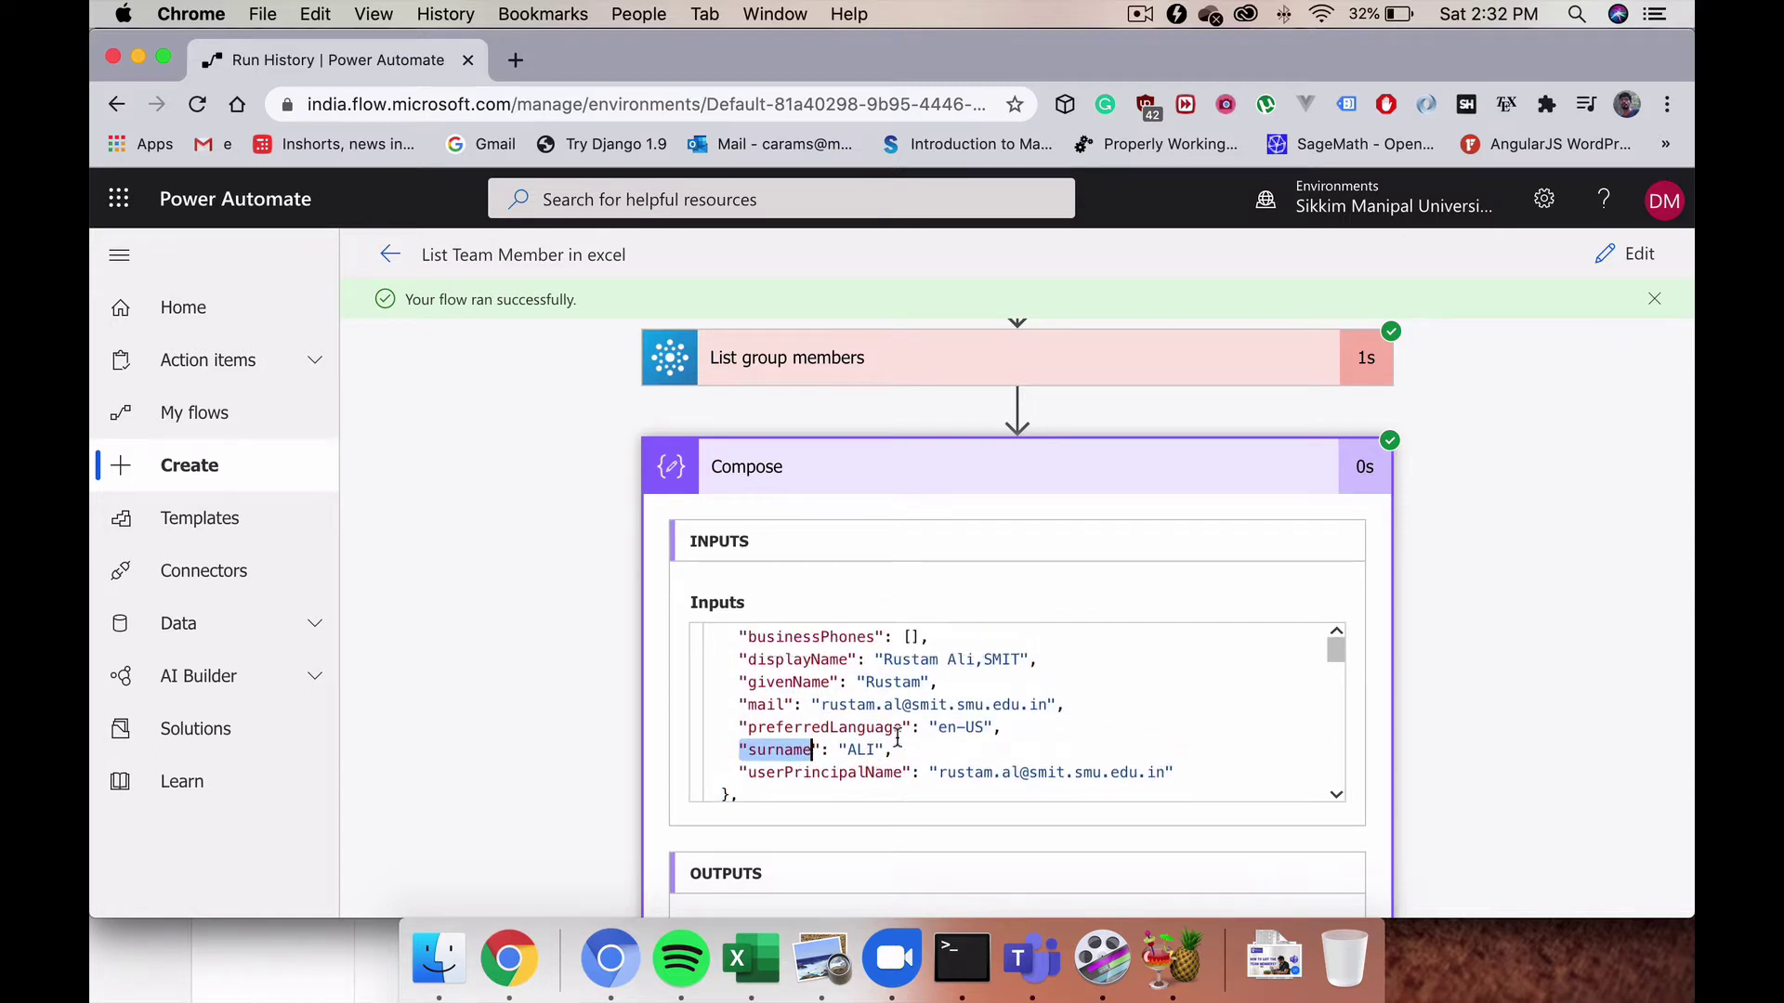
pyautogui.scroll(3, 828, 761)
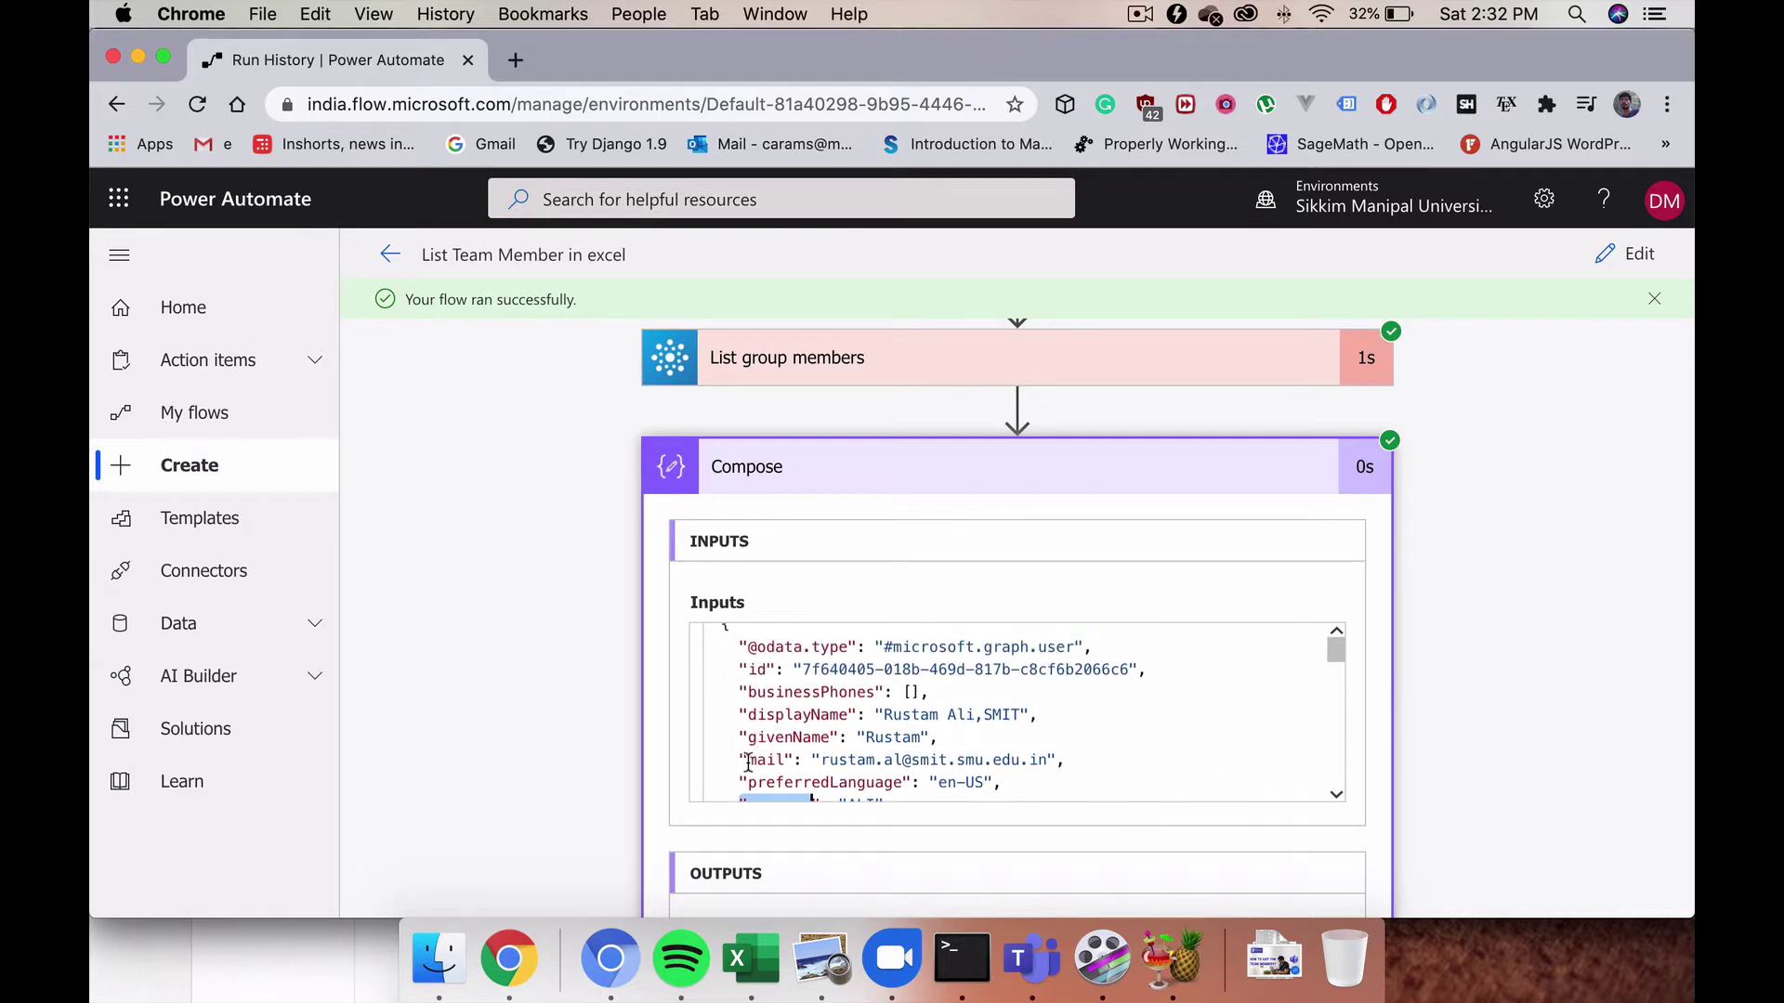
pyautogui.moveTo(749, 763); pyautogui.dragTo(1047, 762)
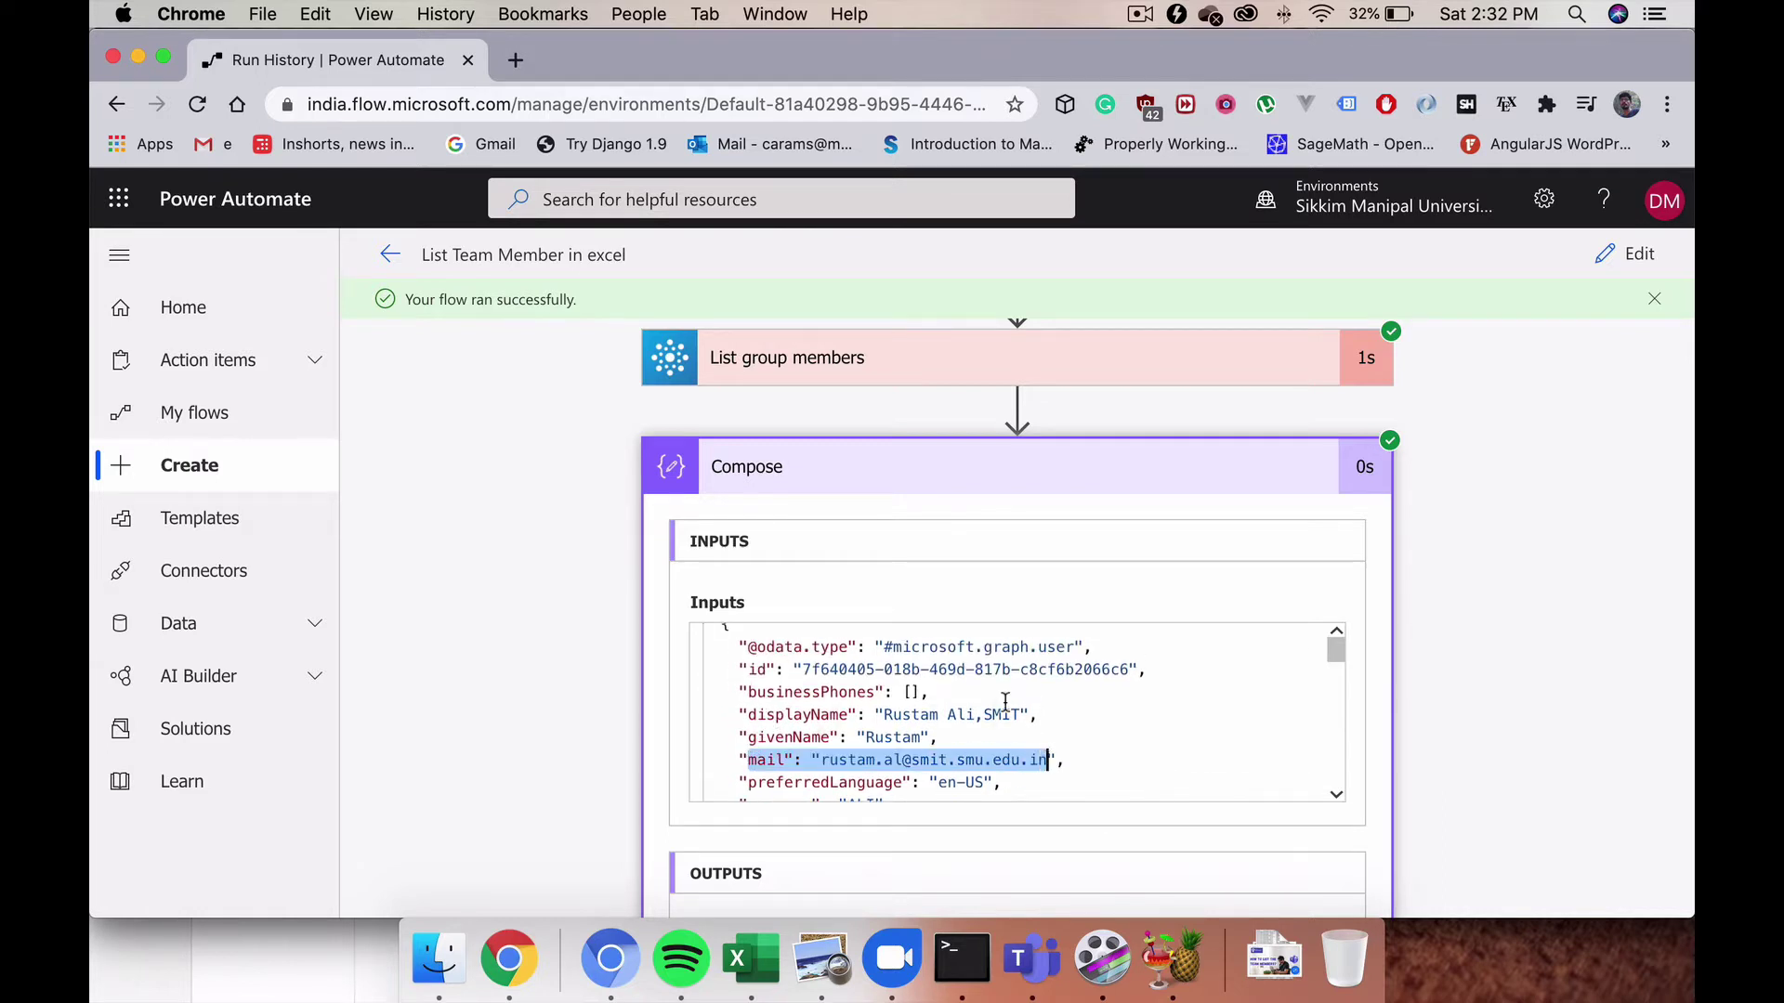
pyautogui.scroll(2, 1005, 704)
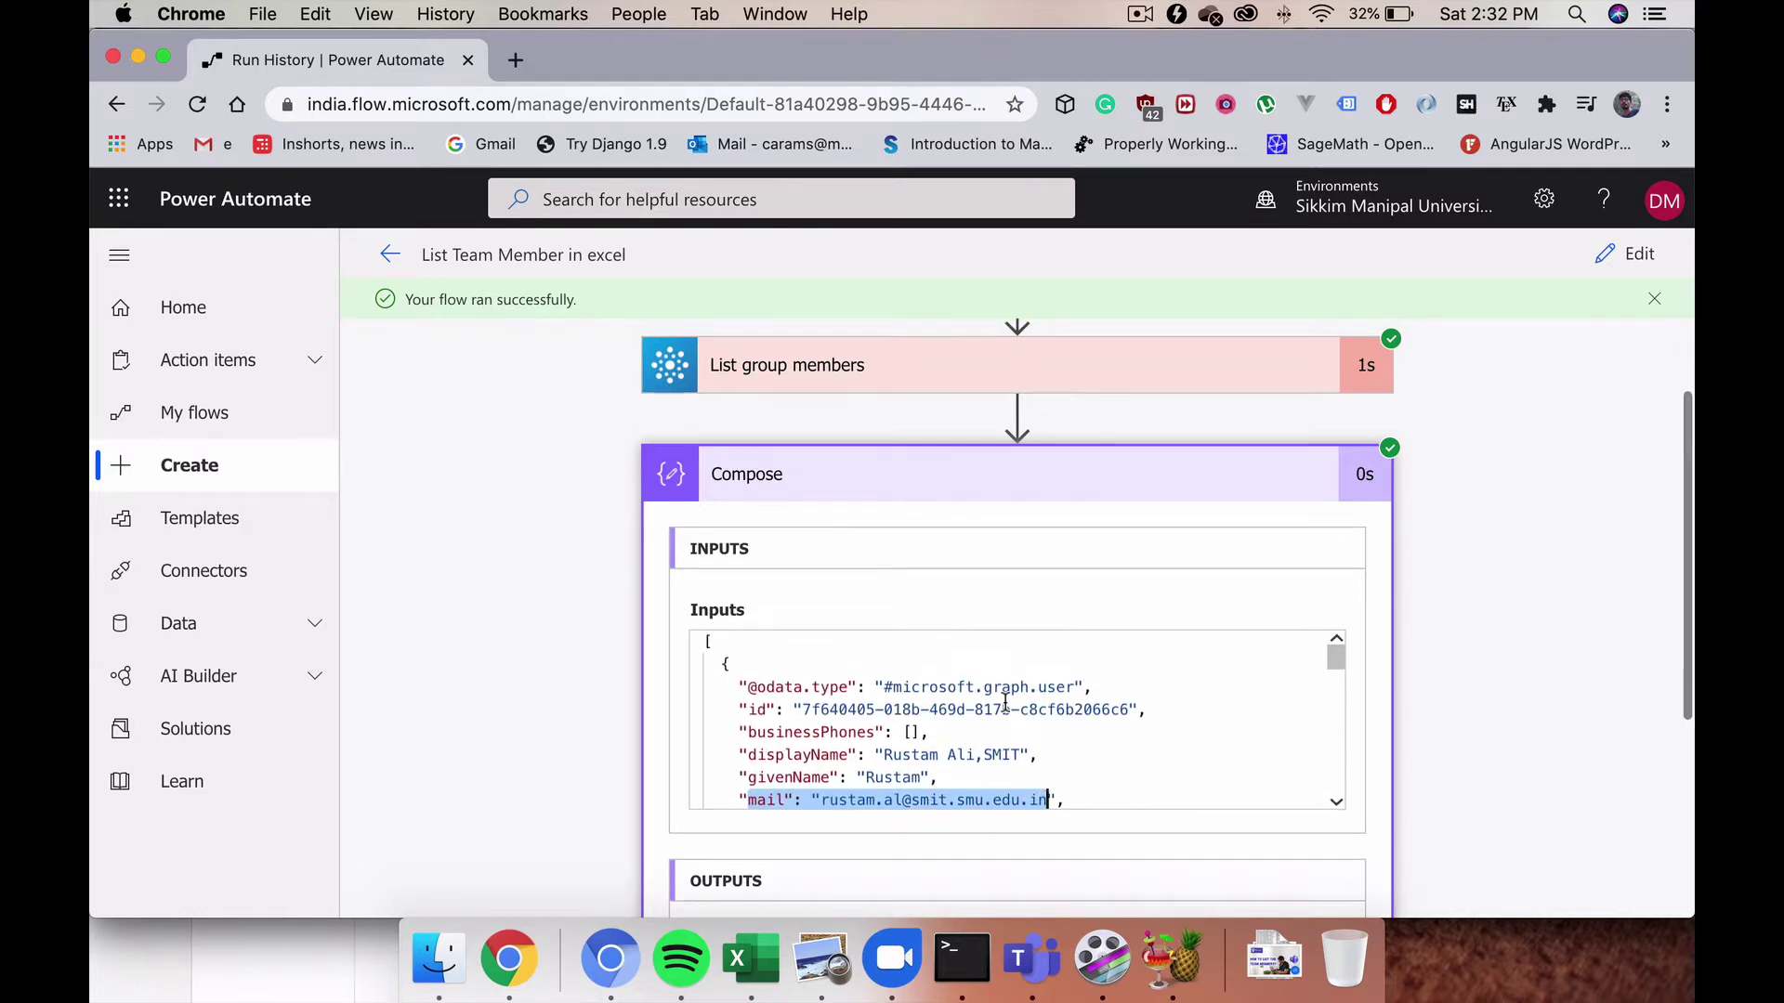
# Step: Collapse the Compose results of the completed run and open the flow for editing
pyautogui.click(1055, 471)
pyautogui.scroll(2, 1087, 543)
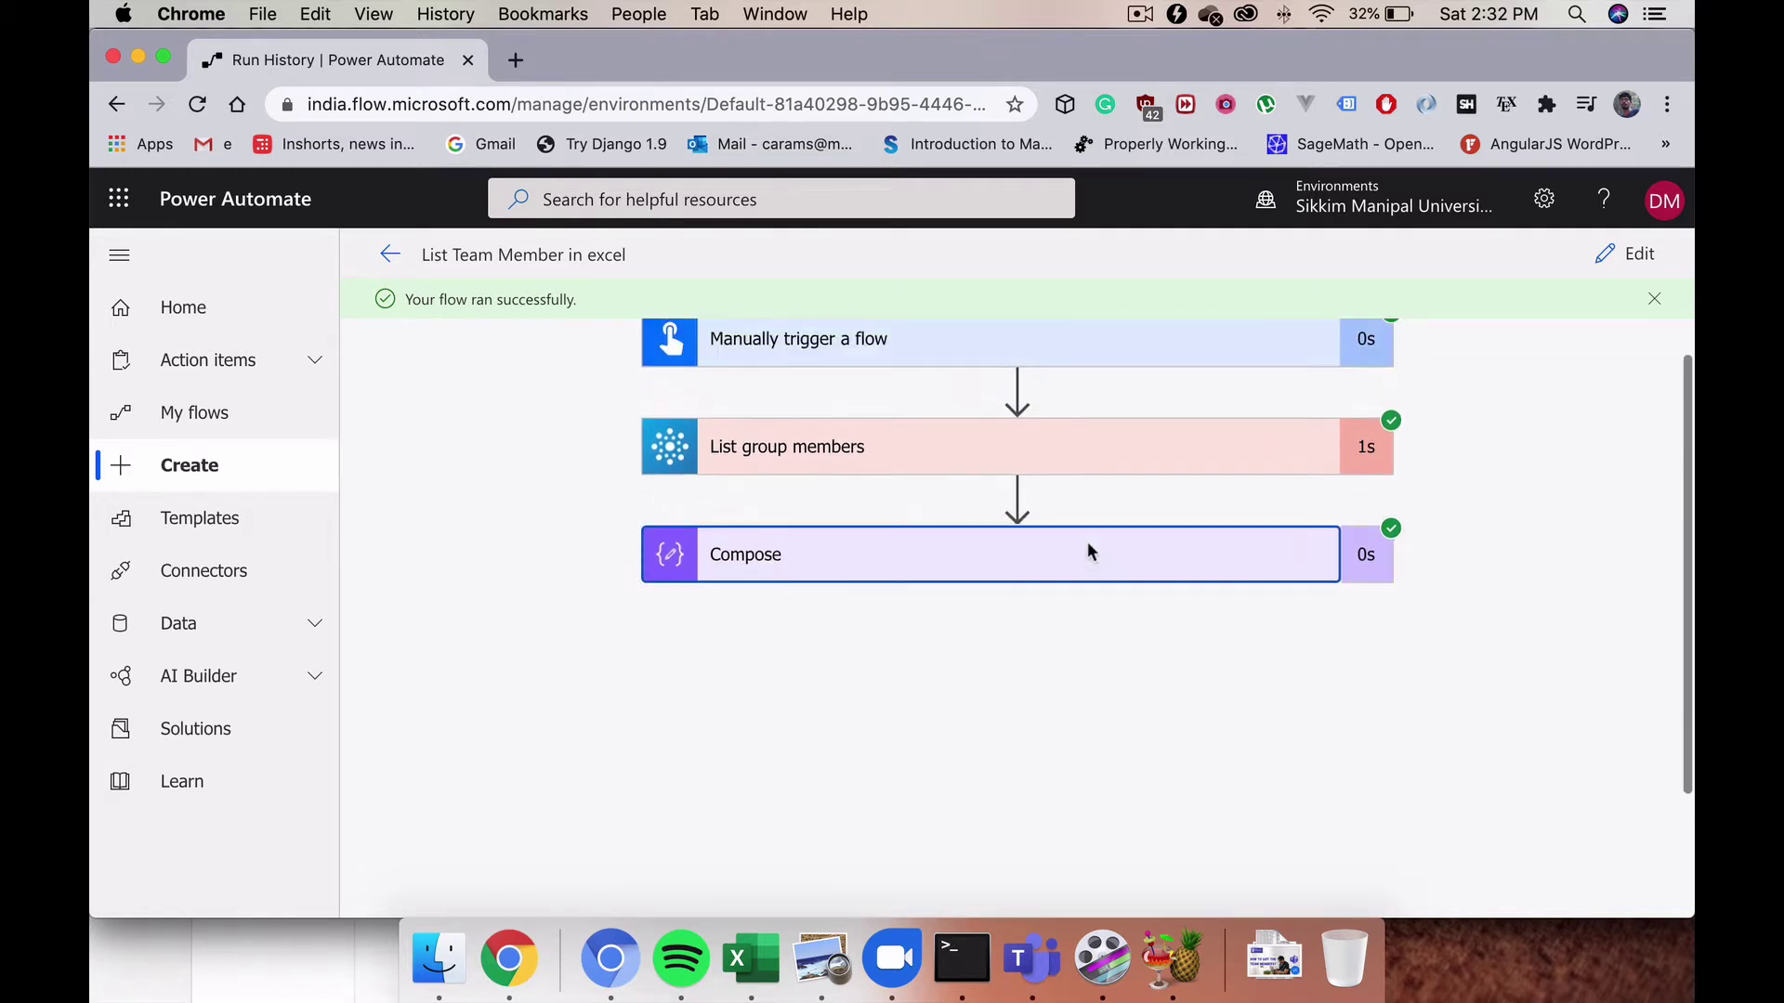
pyautogui.click(1612, 251)
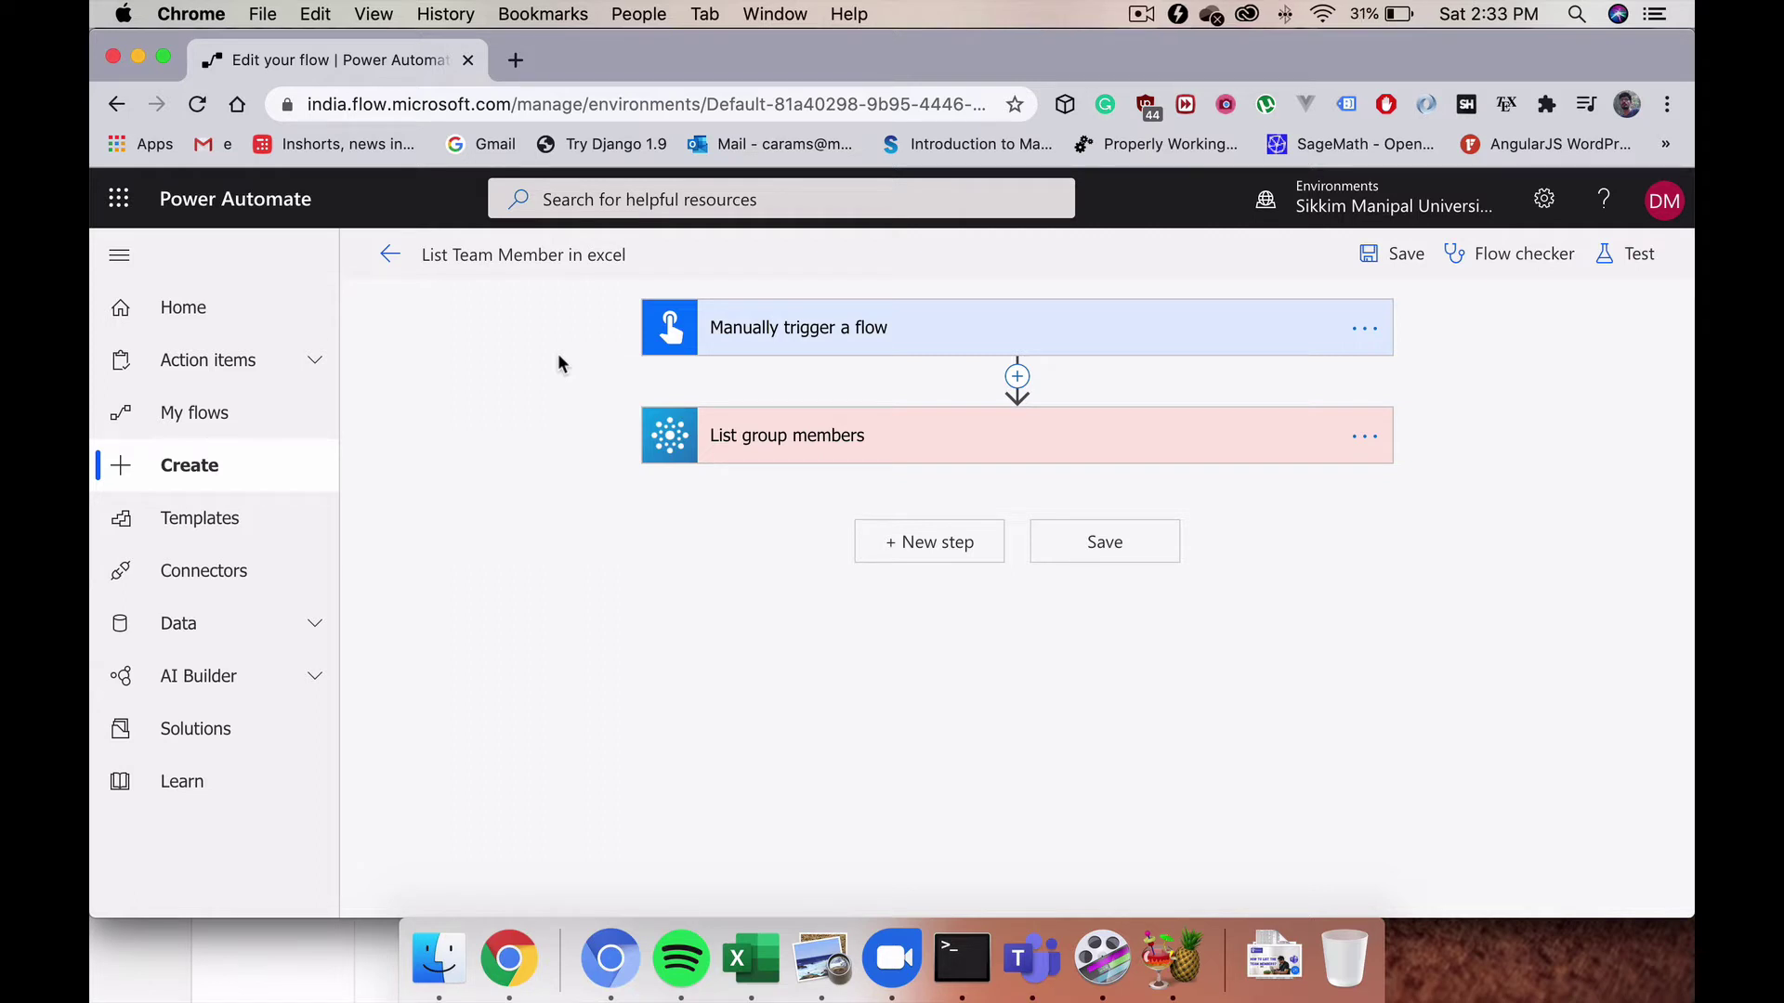
# Step: Open Excel for the web in a new browser tab from the Office apps and create a new blank workbook
pyautogui.click(129, 212)
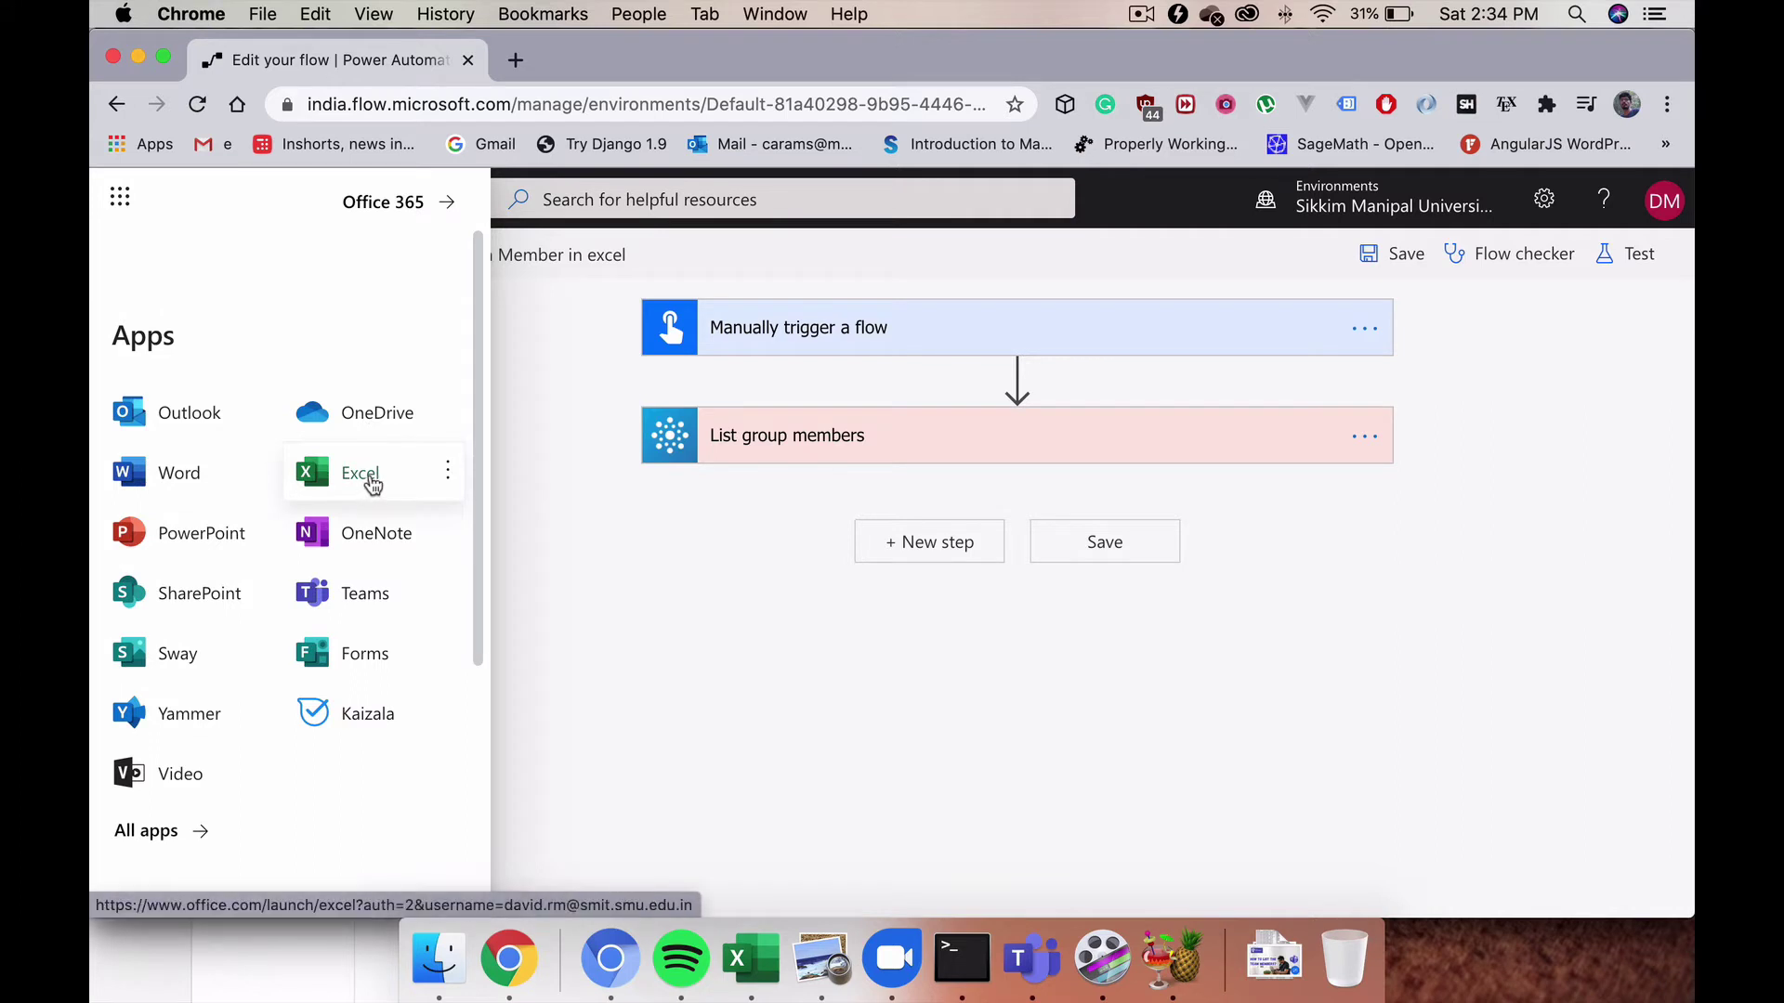
pyautogui.rightClick(372, 484)
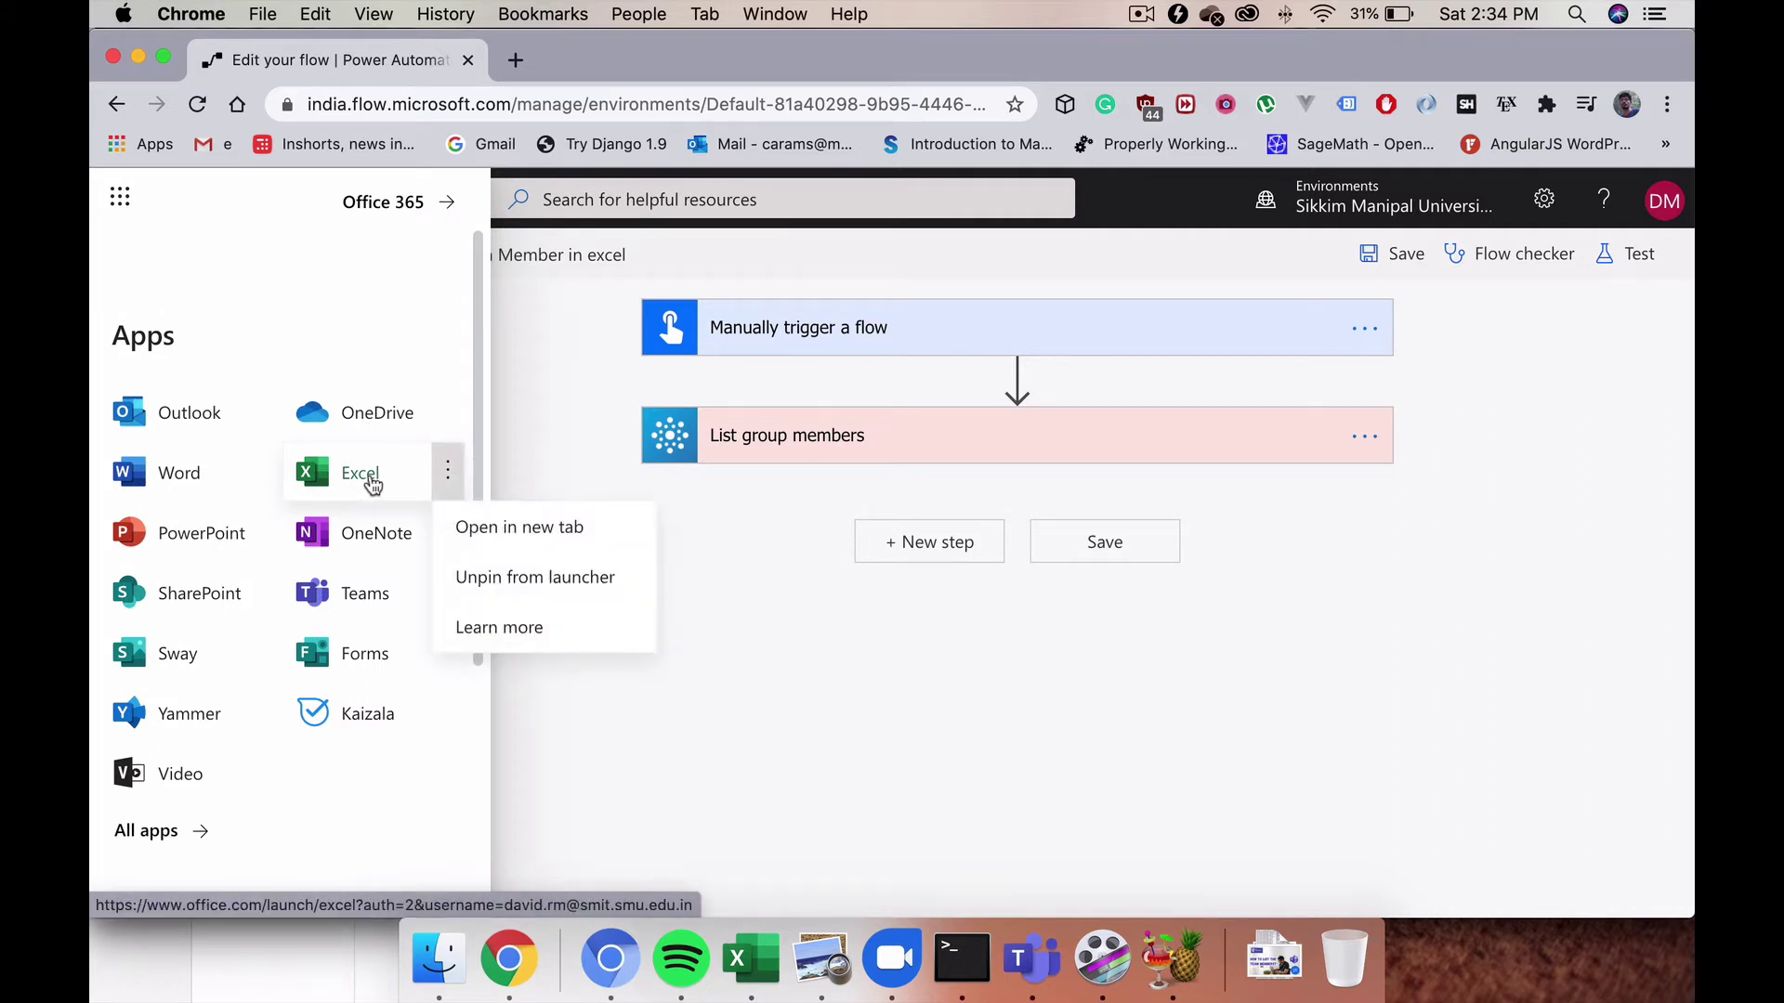
pyautogui.click(516, 533)
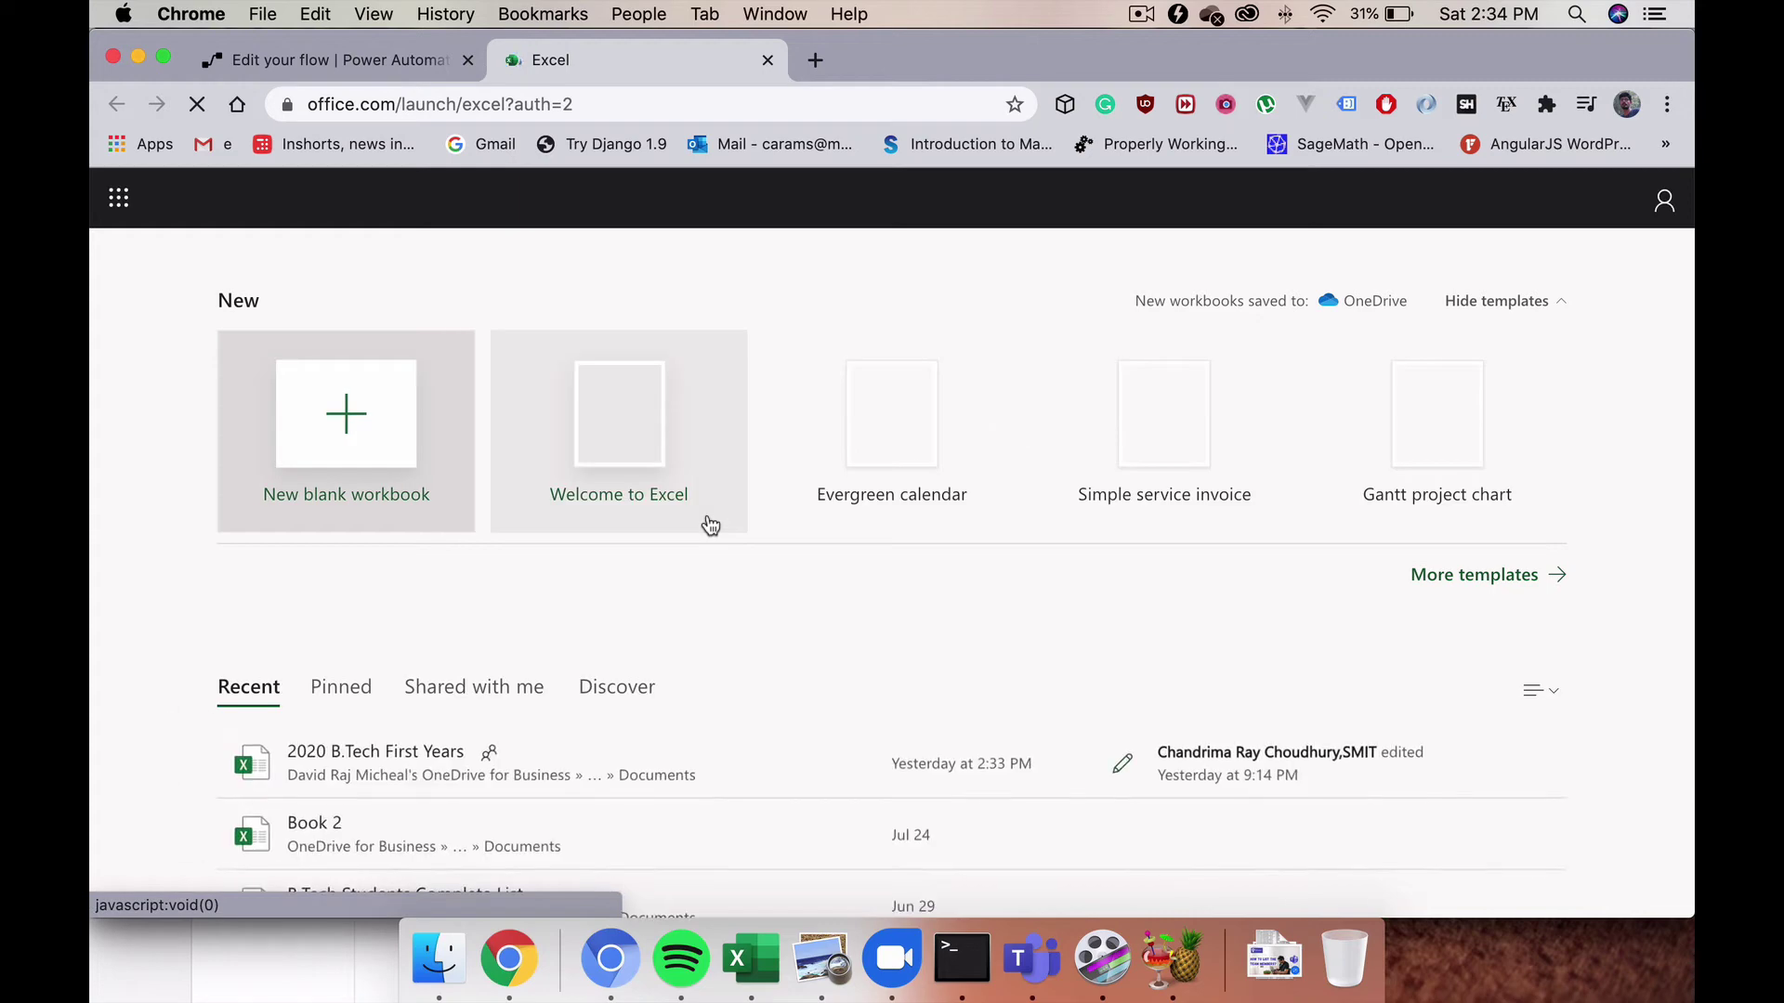
pyautogui.scroll(-3, 805, 626)
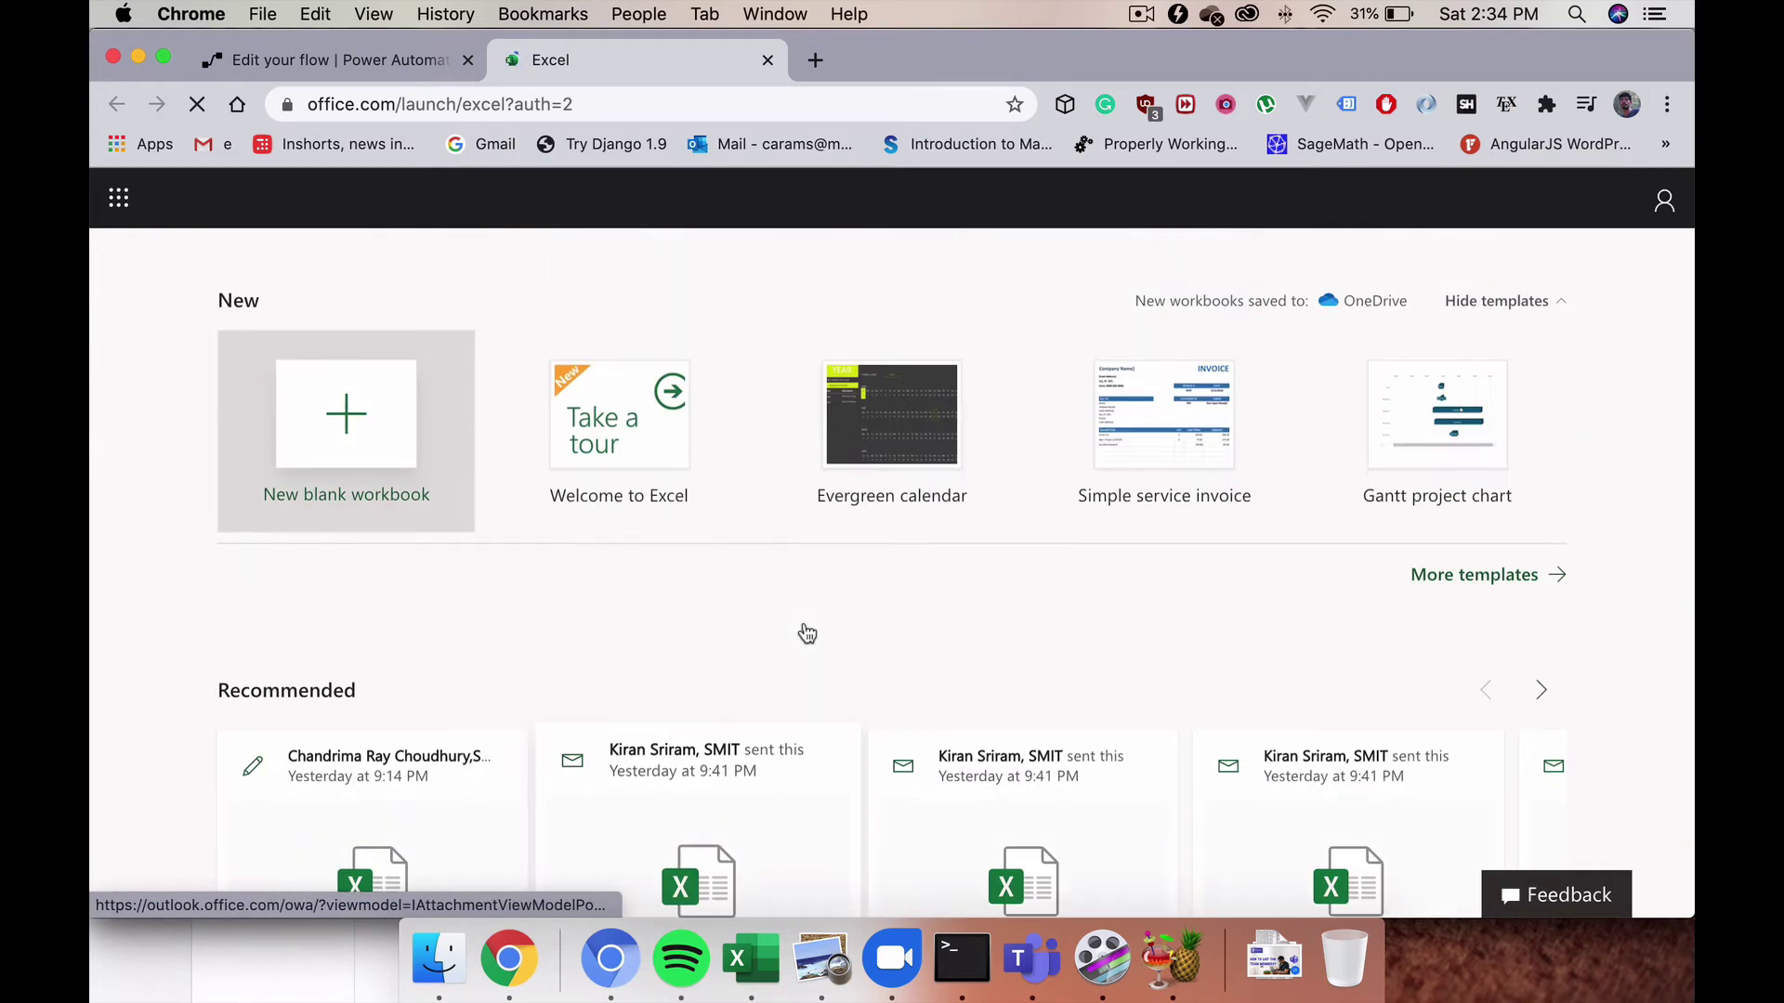
pyautogui.scroll(-5, 806, 632)
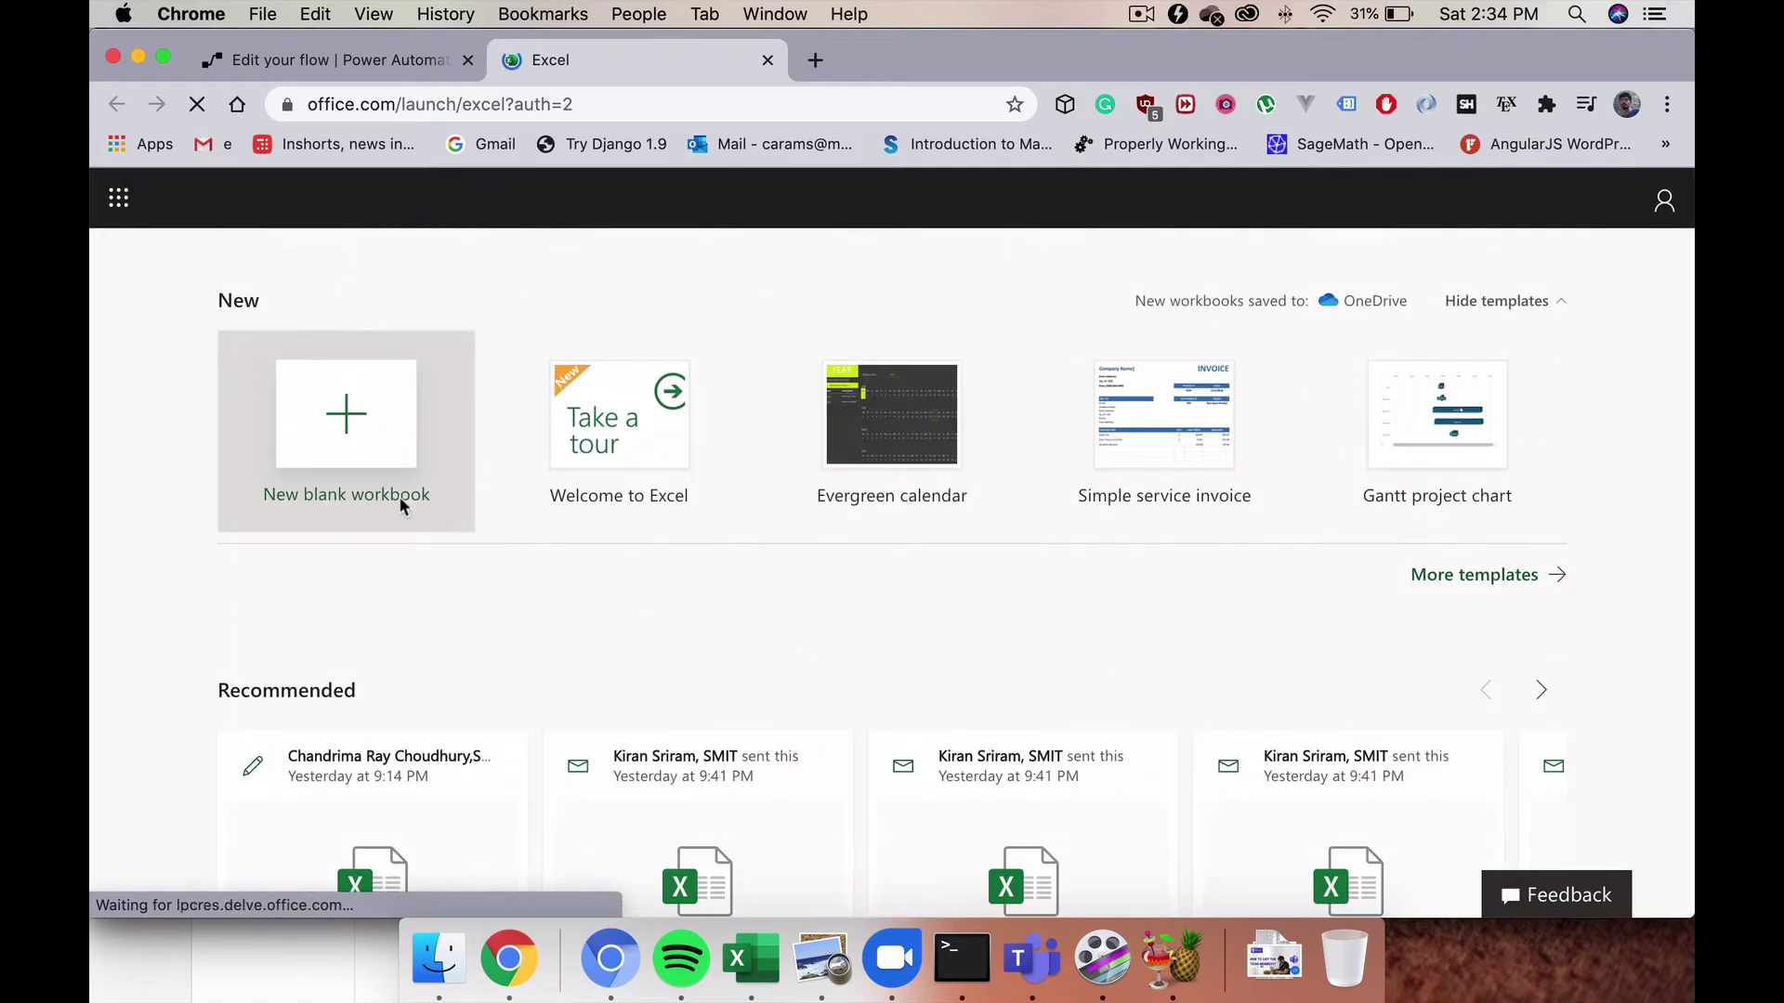
pyautogui.click(347, 457)
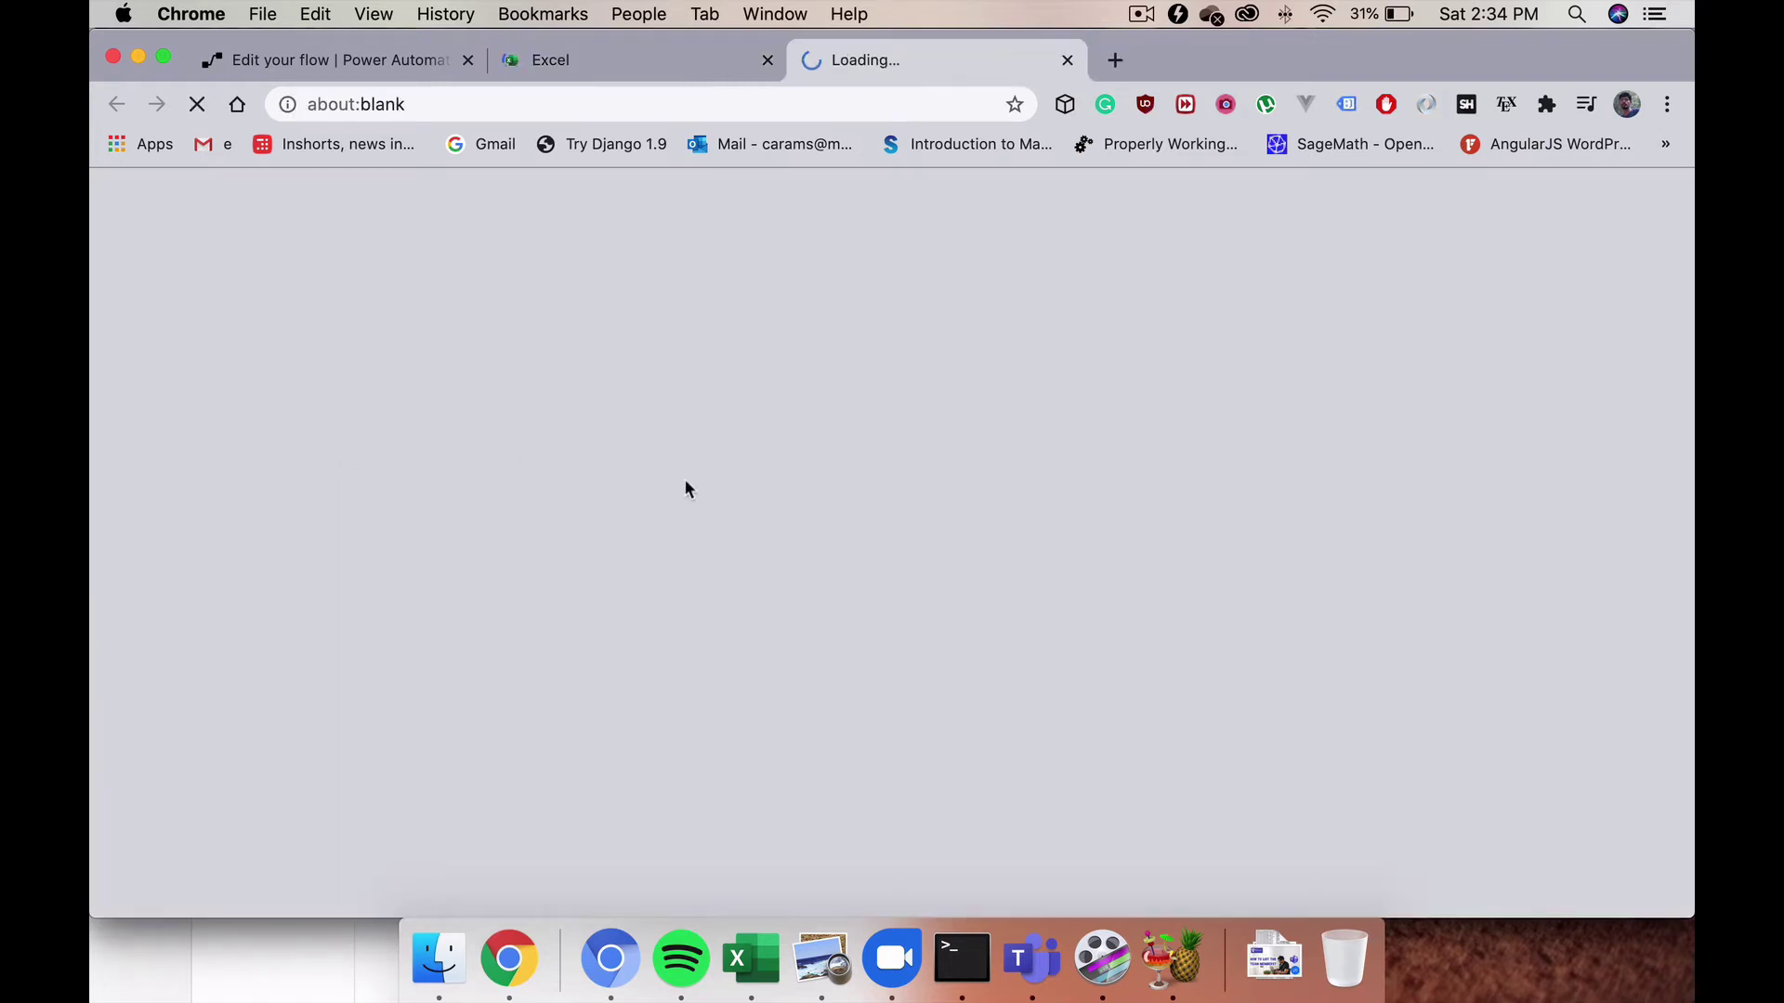
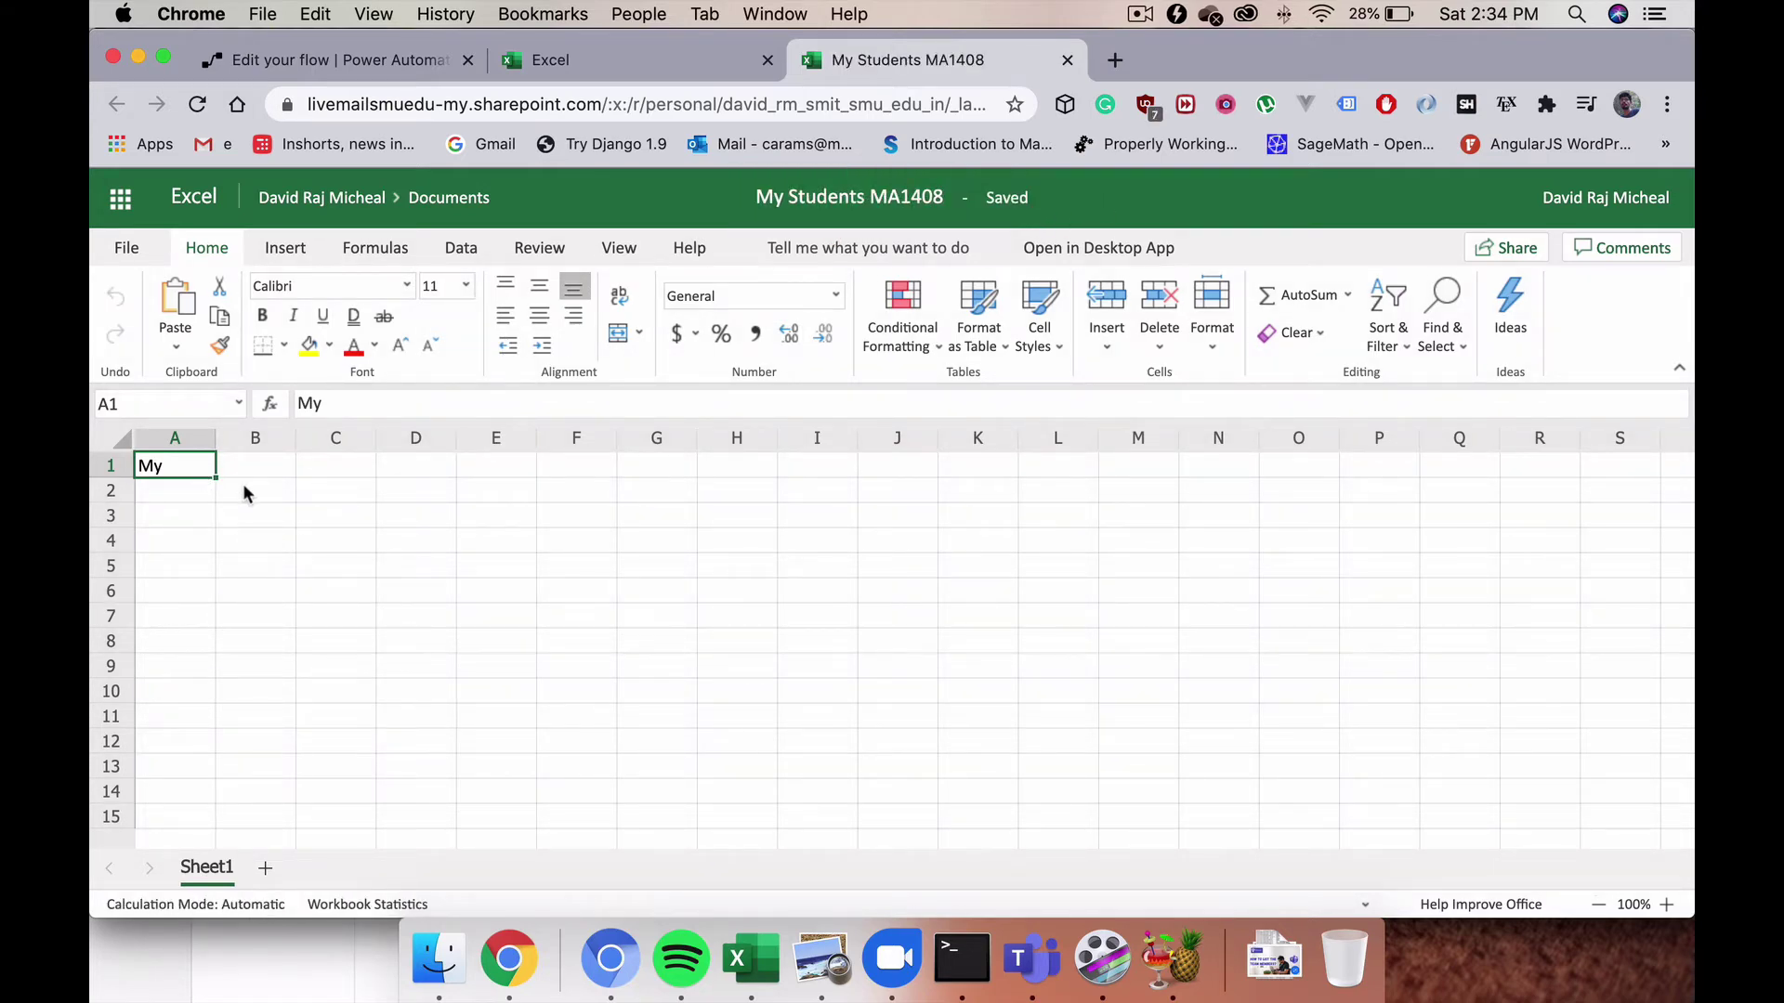
# Step: Enter the column headings Name in cell A1 and Email in cell B1, replacing the text already in A1
pyautogui.write('name')
pyautogui.press('BackSpace')
pyautogui.press('BackSpace')
pyautogui.press('BackSpace')
pyautogui.press('BackSpace')
pyautogui.write('Name')
pyautogui.press('Tab')
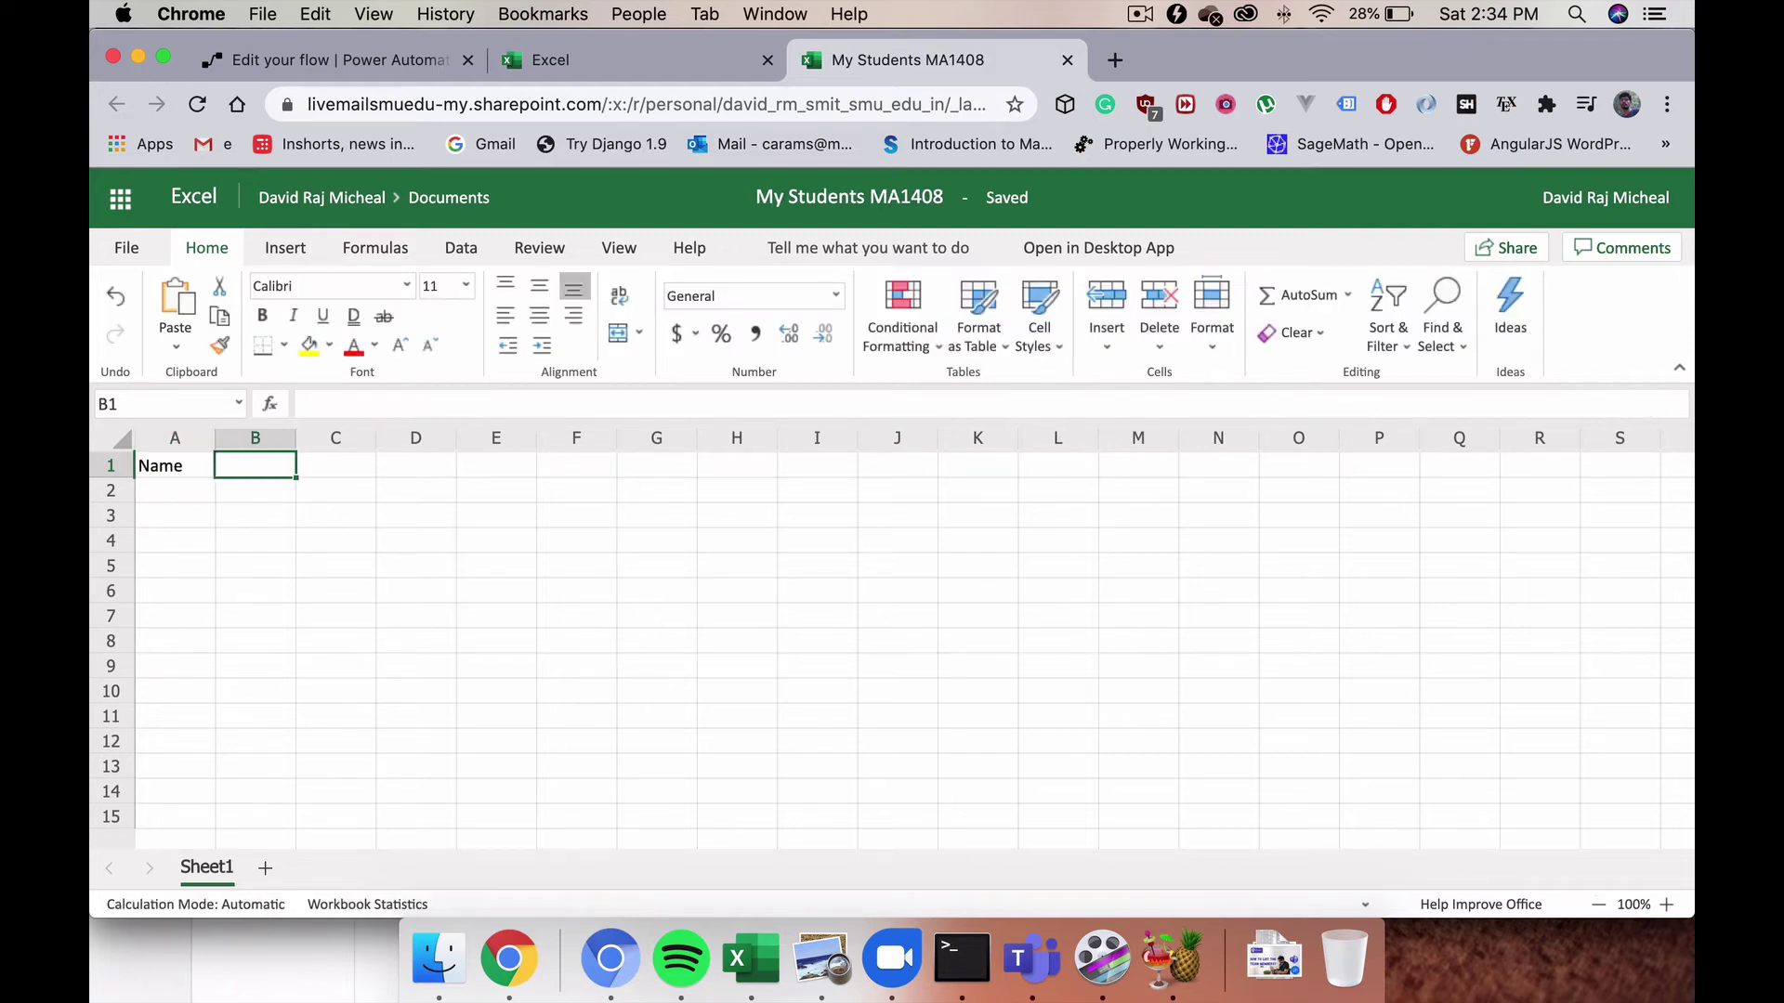
pyautogui.write('Email')
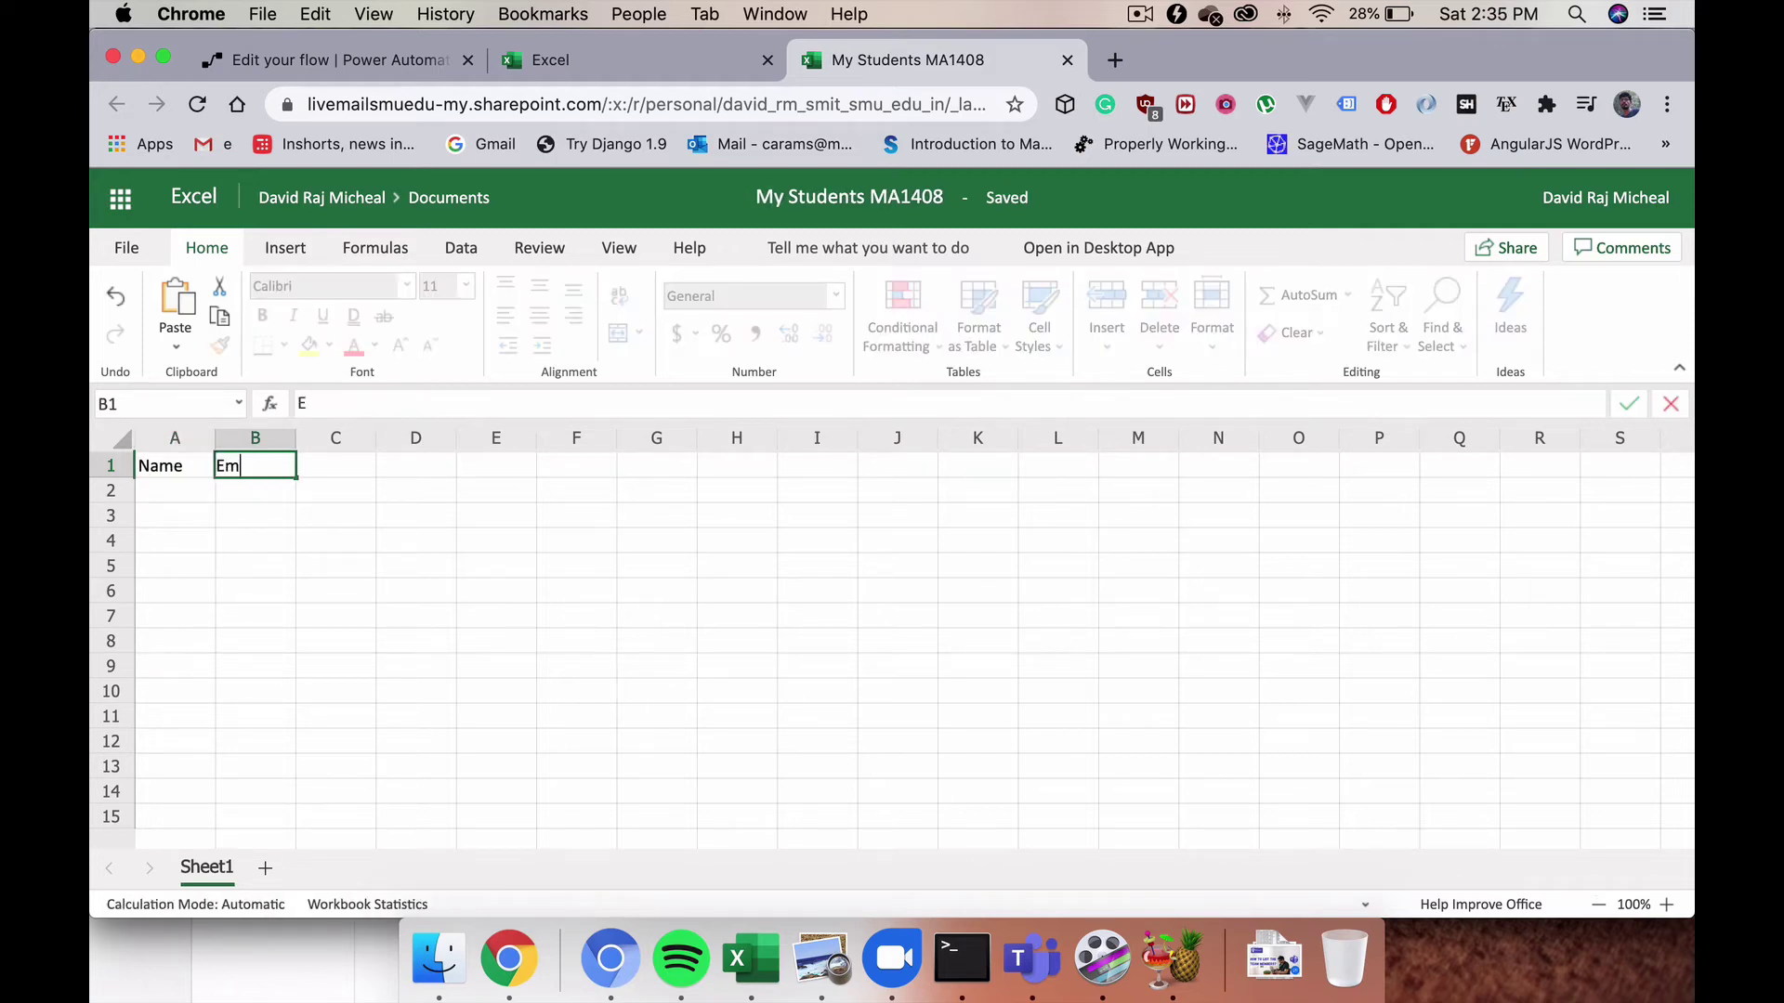
# Step: Convert the range A1:B1 into a table, with its first row used as headers
pyautogui.click(174, 471)
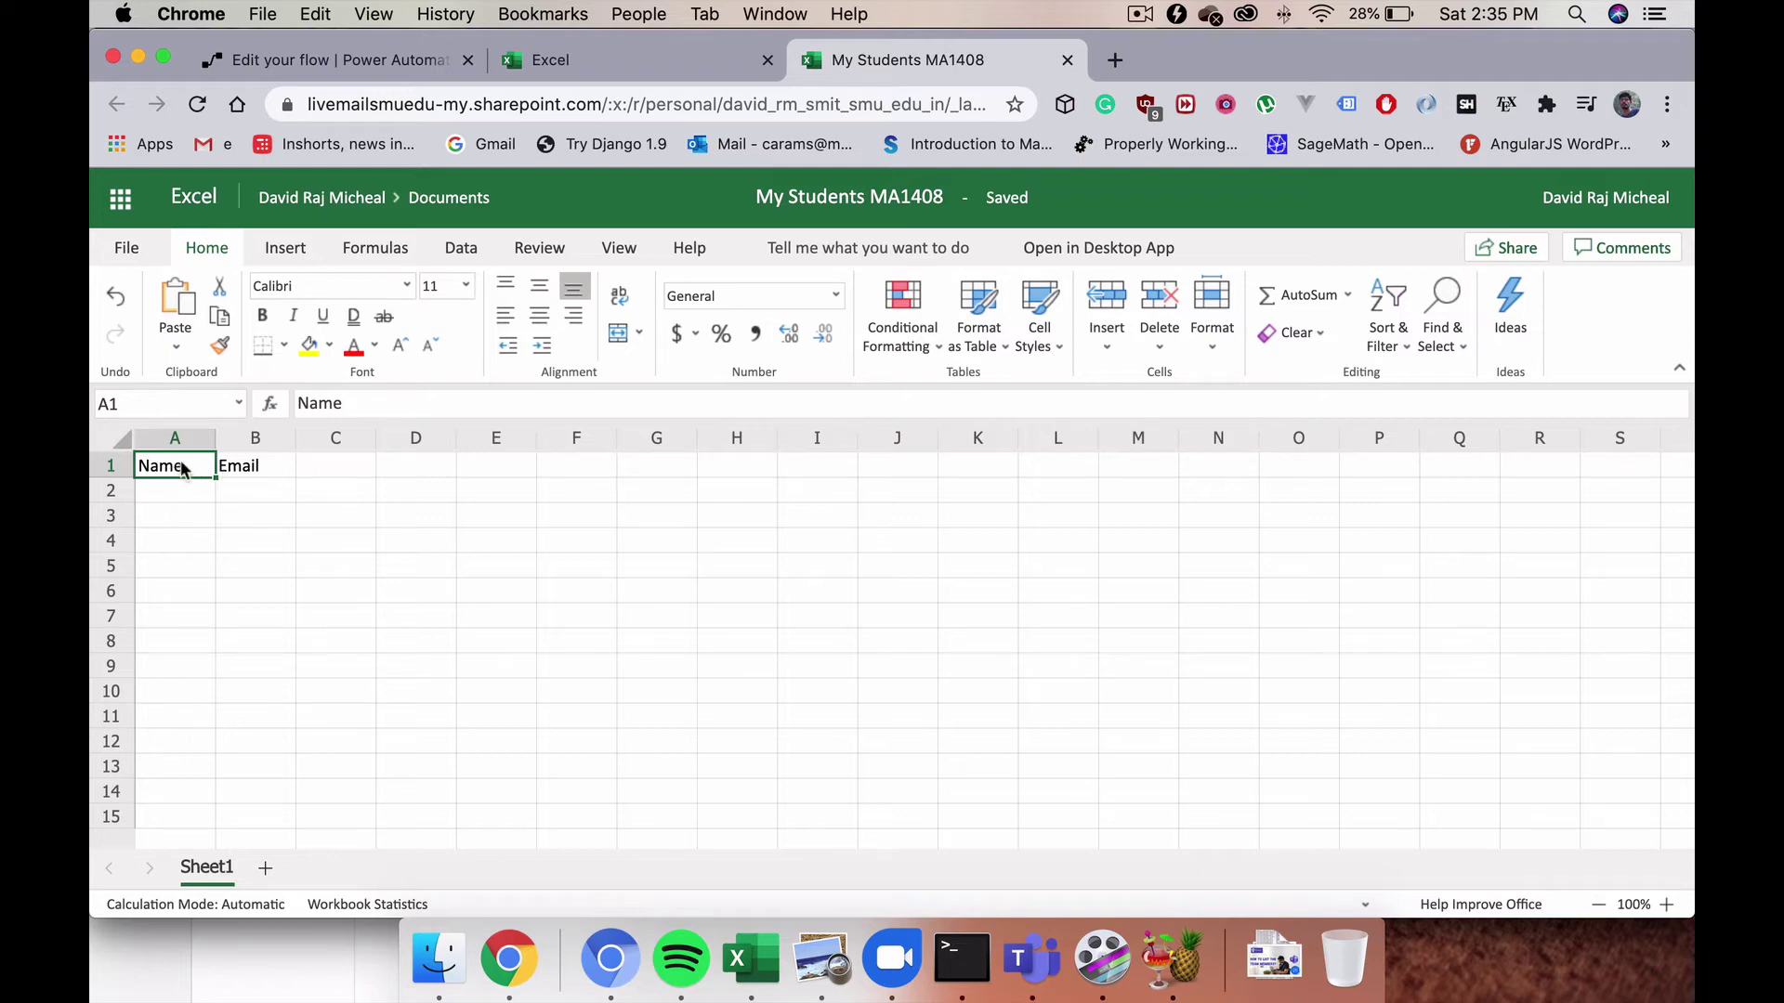
pyautogui.moveTo(199, 467); pyautogui.dragTo(272, 467)
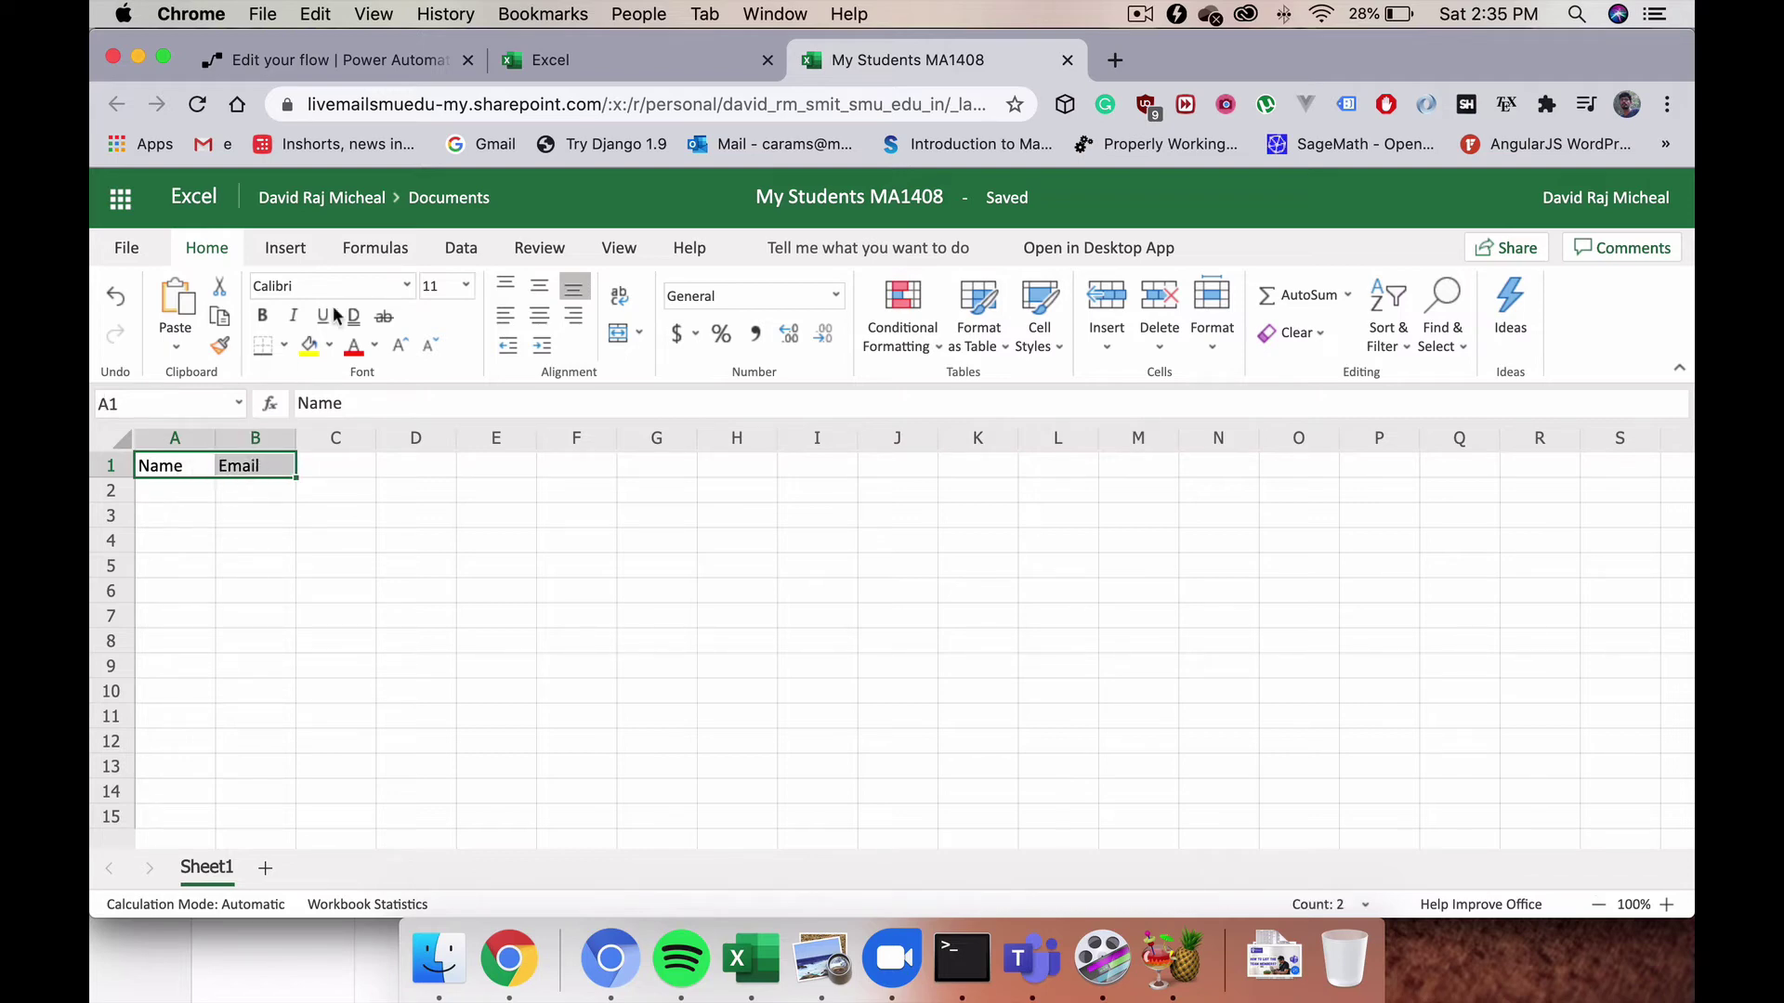
pyautogui.click(295, 252)
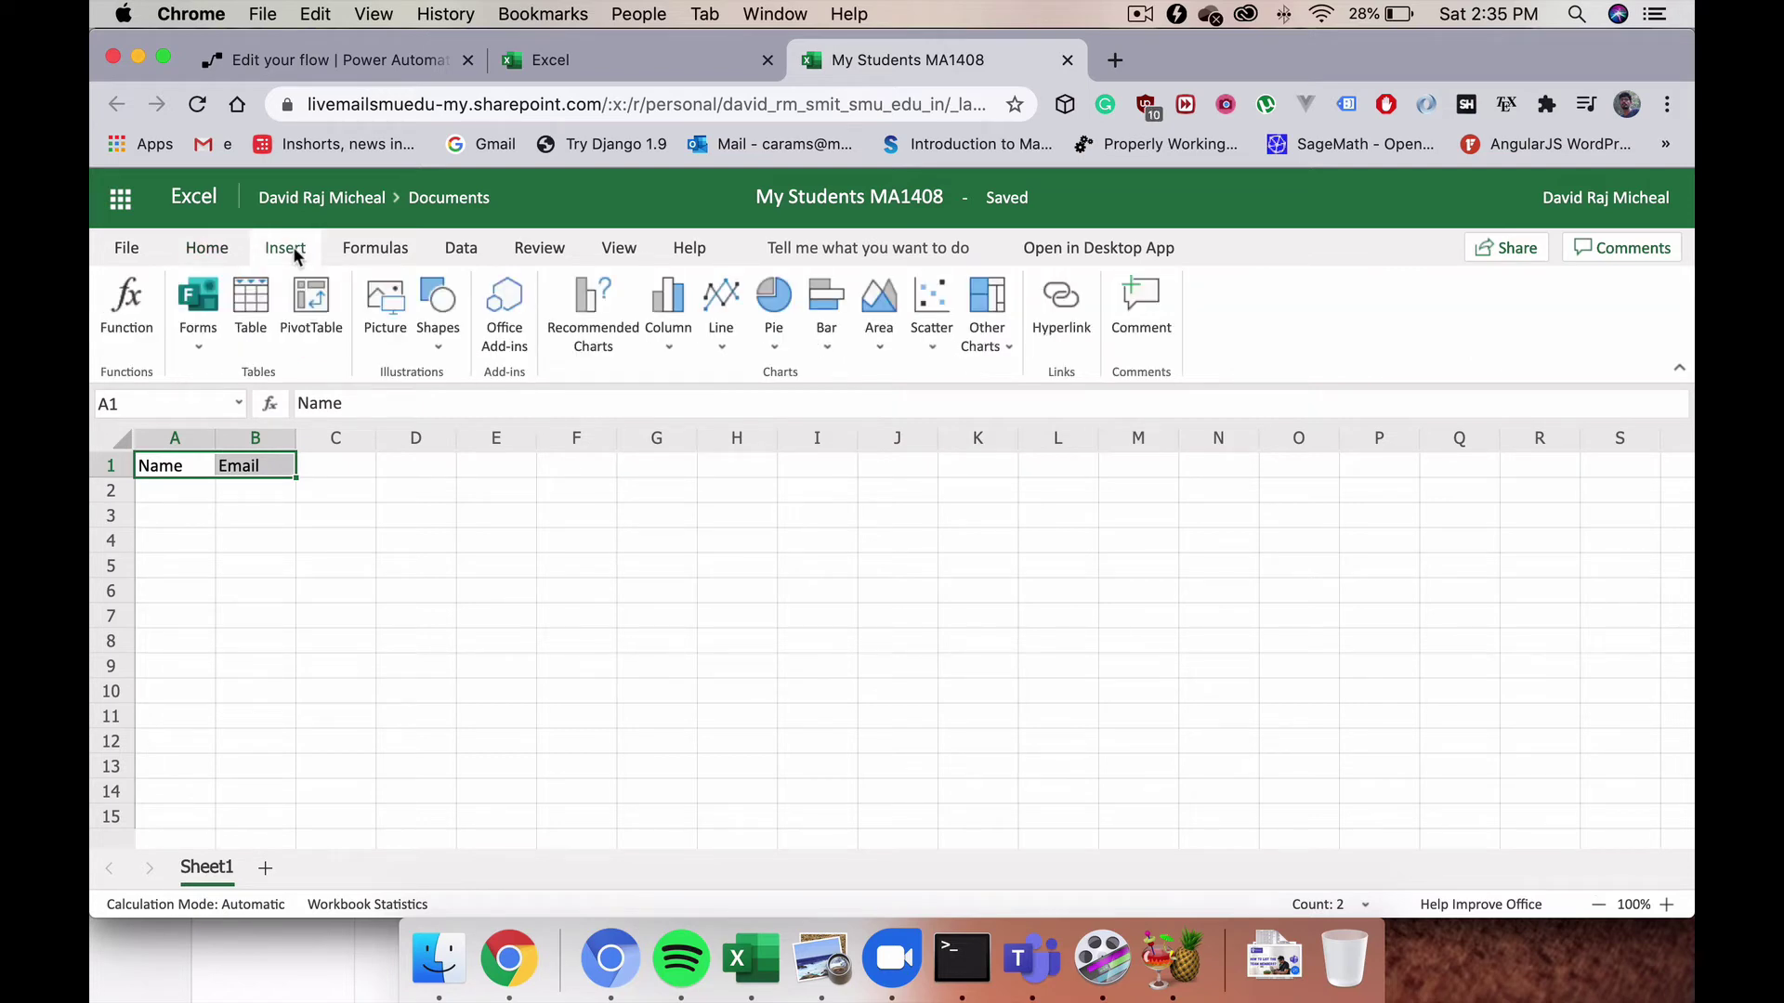
pyautogui.click(250, 319)
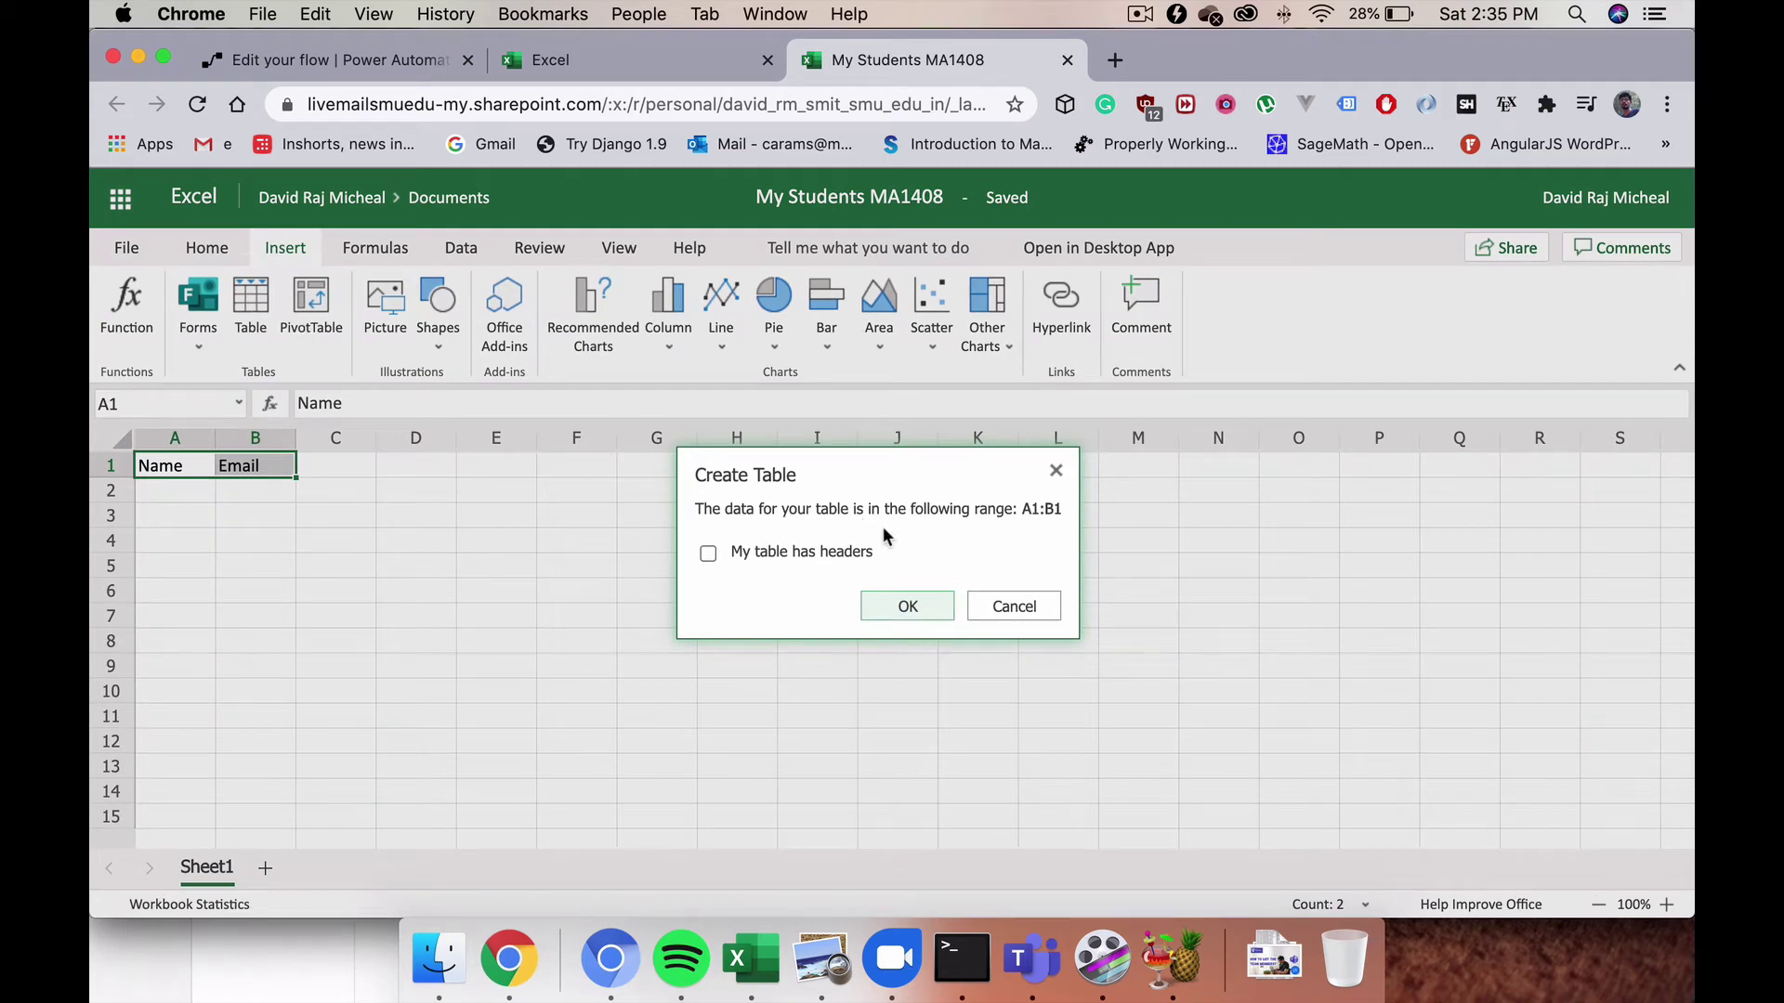
pyautogui.click(807, 553)
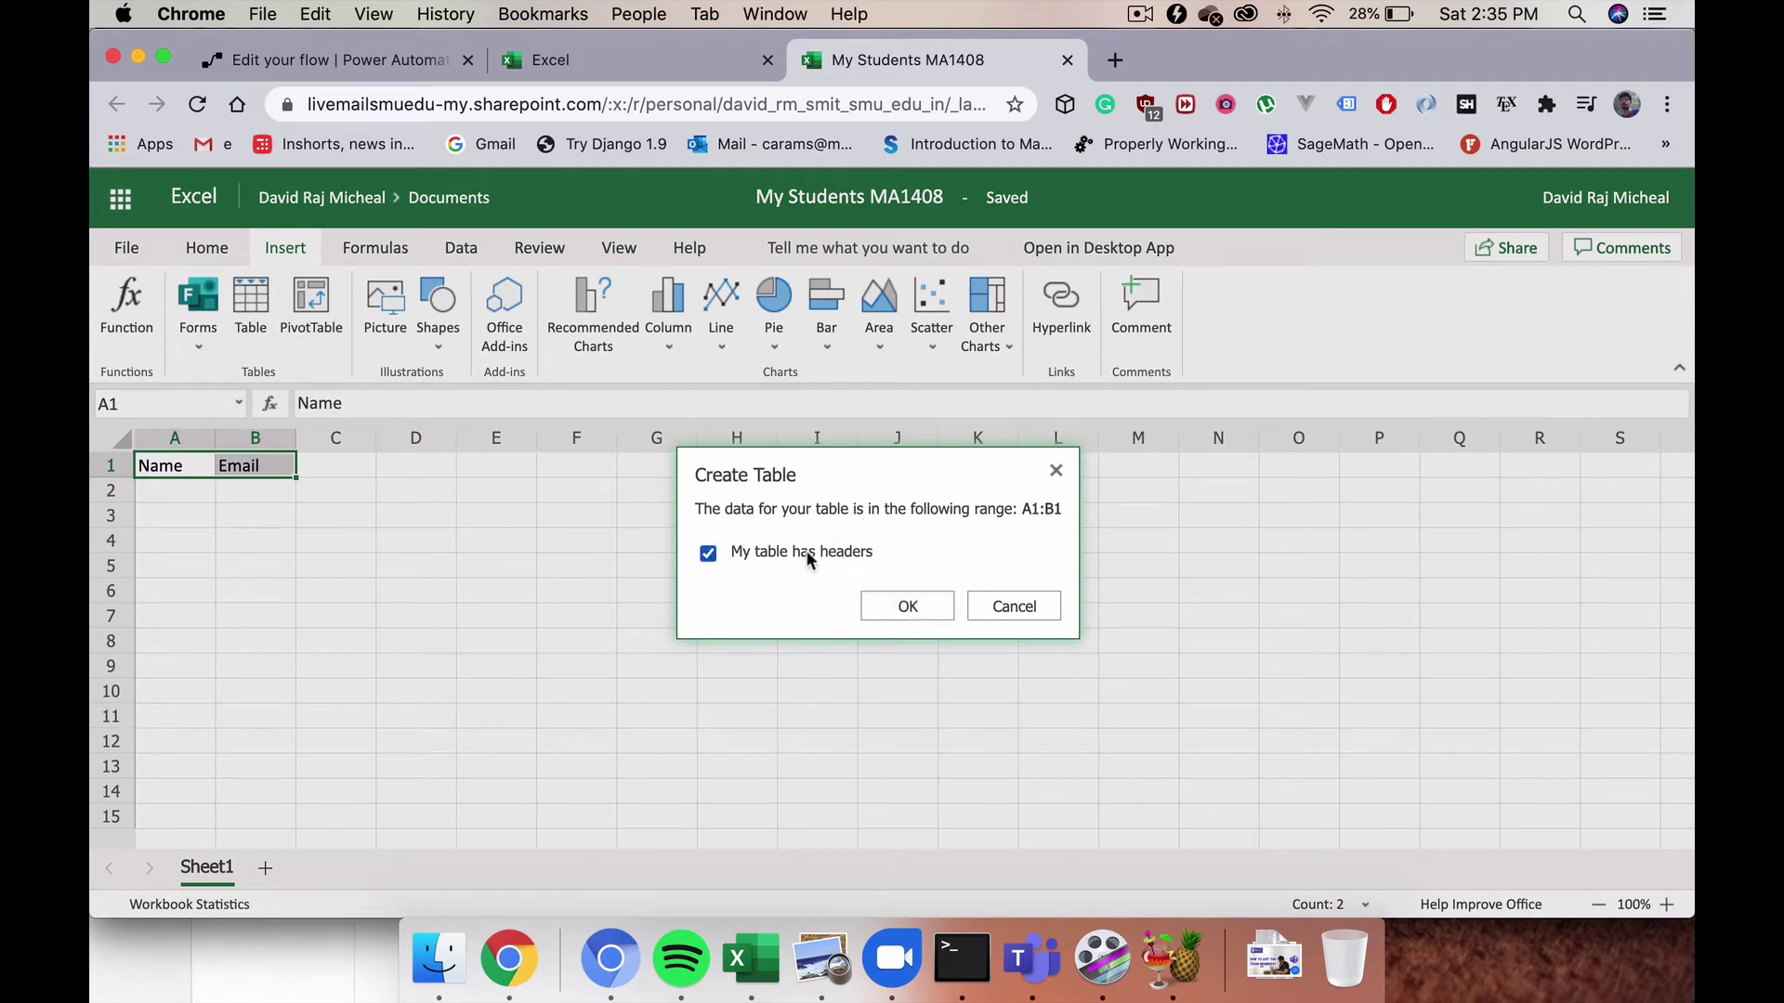
pyautogui.click(906, 608)
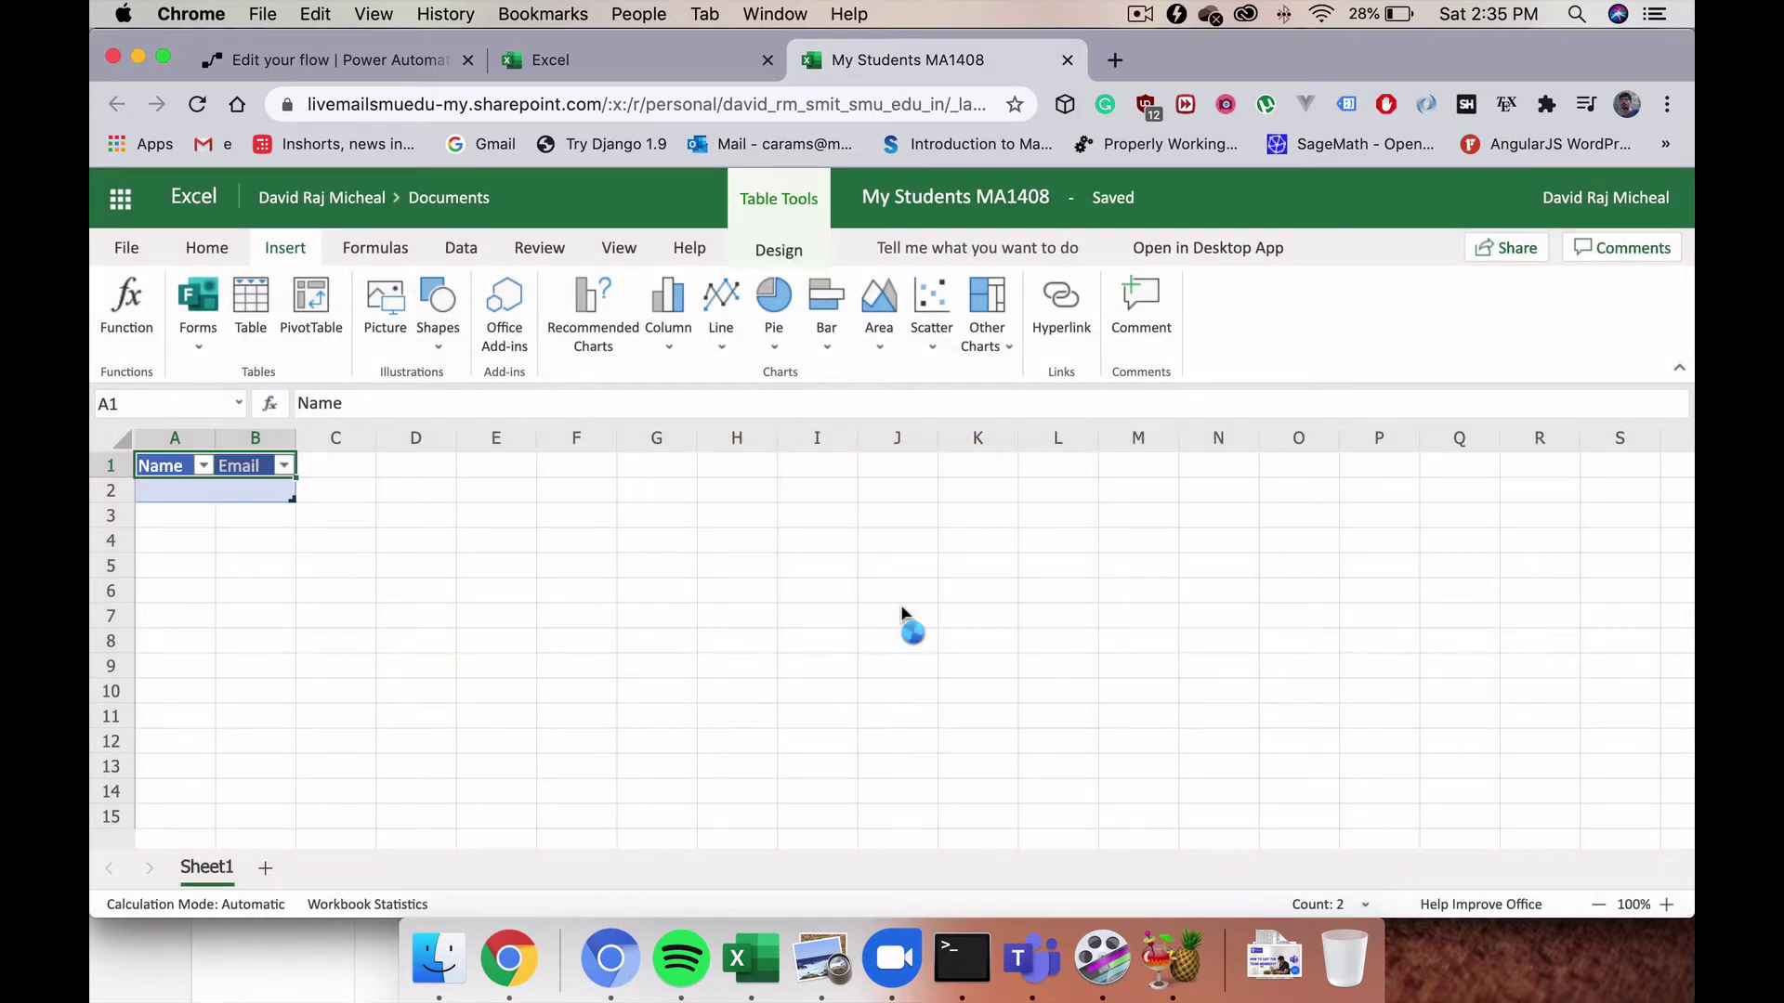
# Step: Check the Name and Email header cells and the table's name in the Create PivotTable dialog, and leave it without creating a PivotTable
pyautogui.click(249, 467)
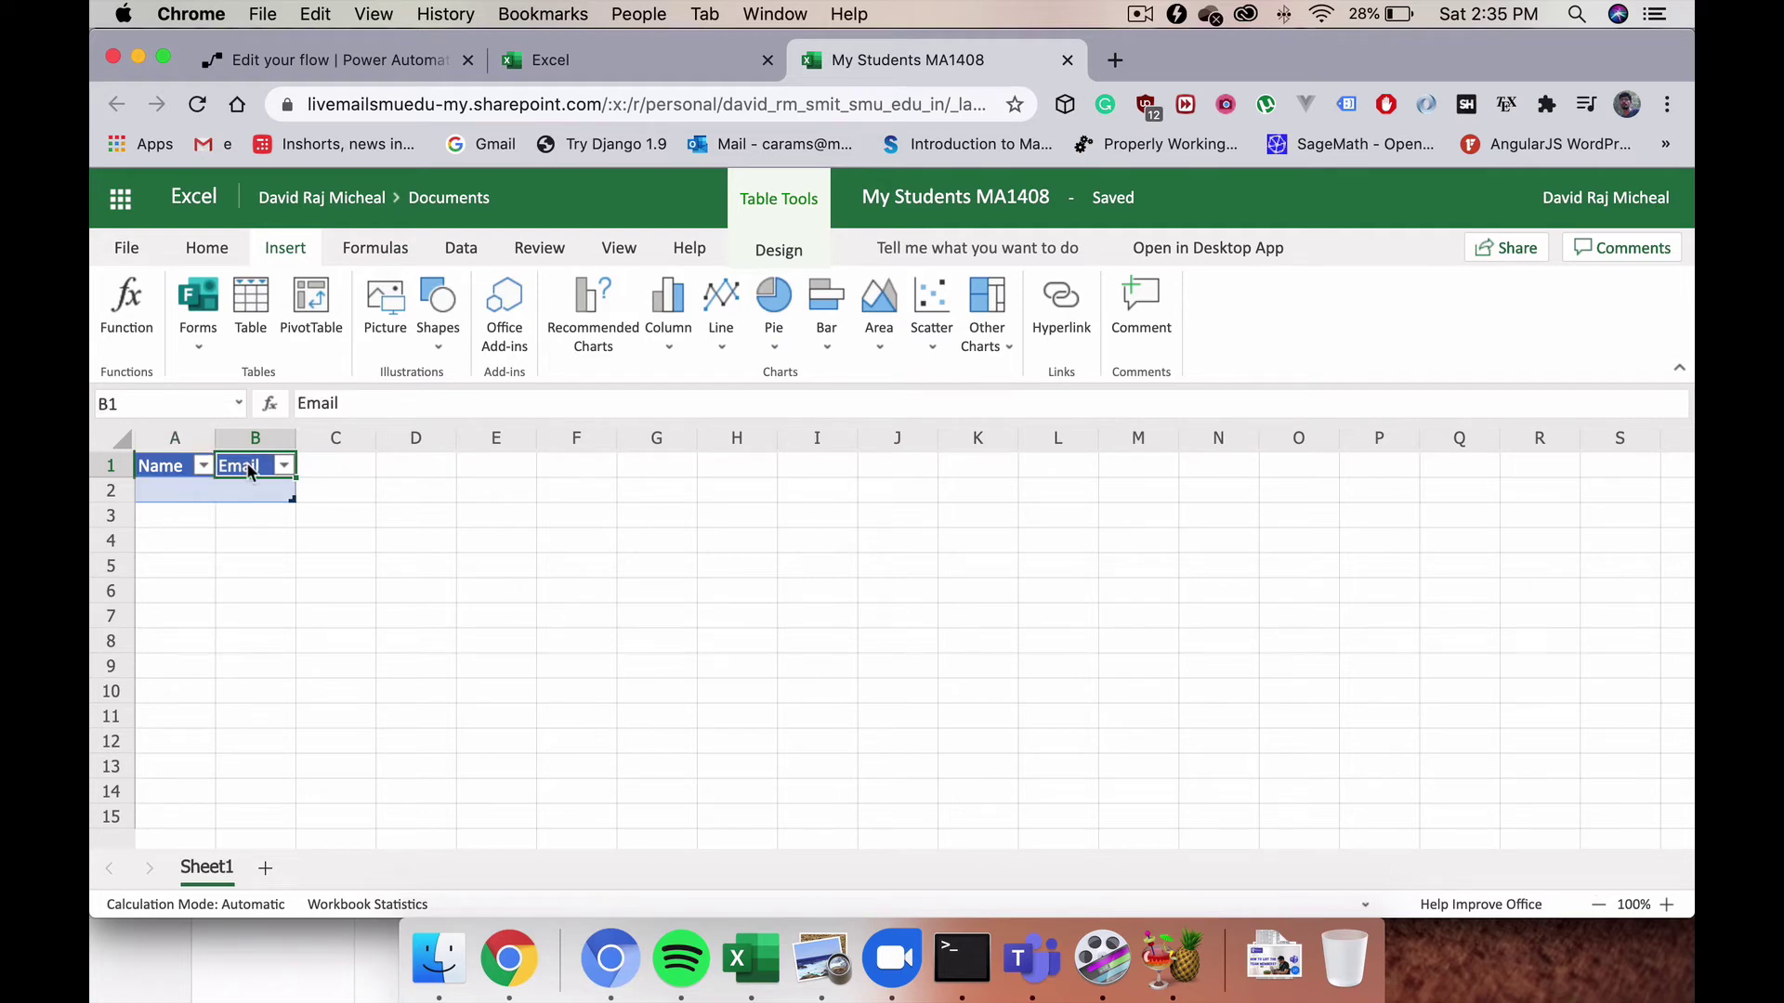
pyautogui.click(169, 470)
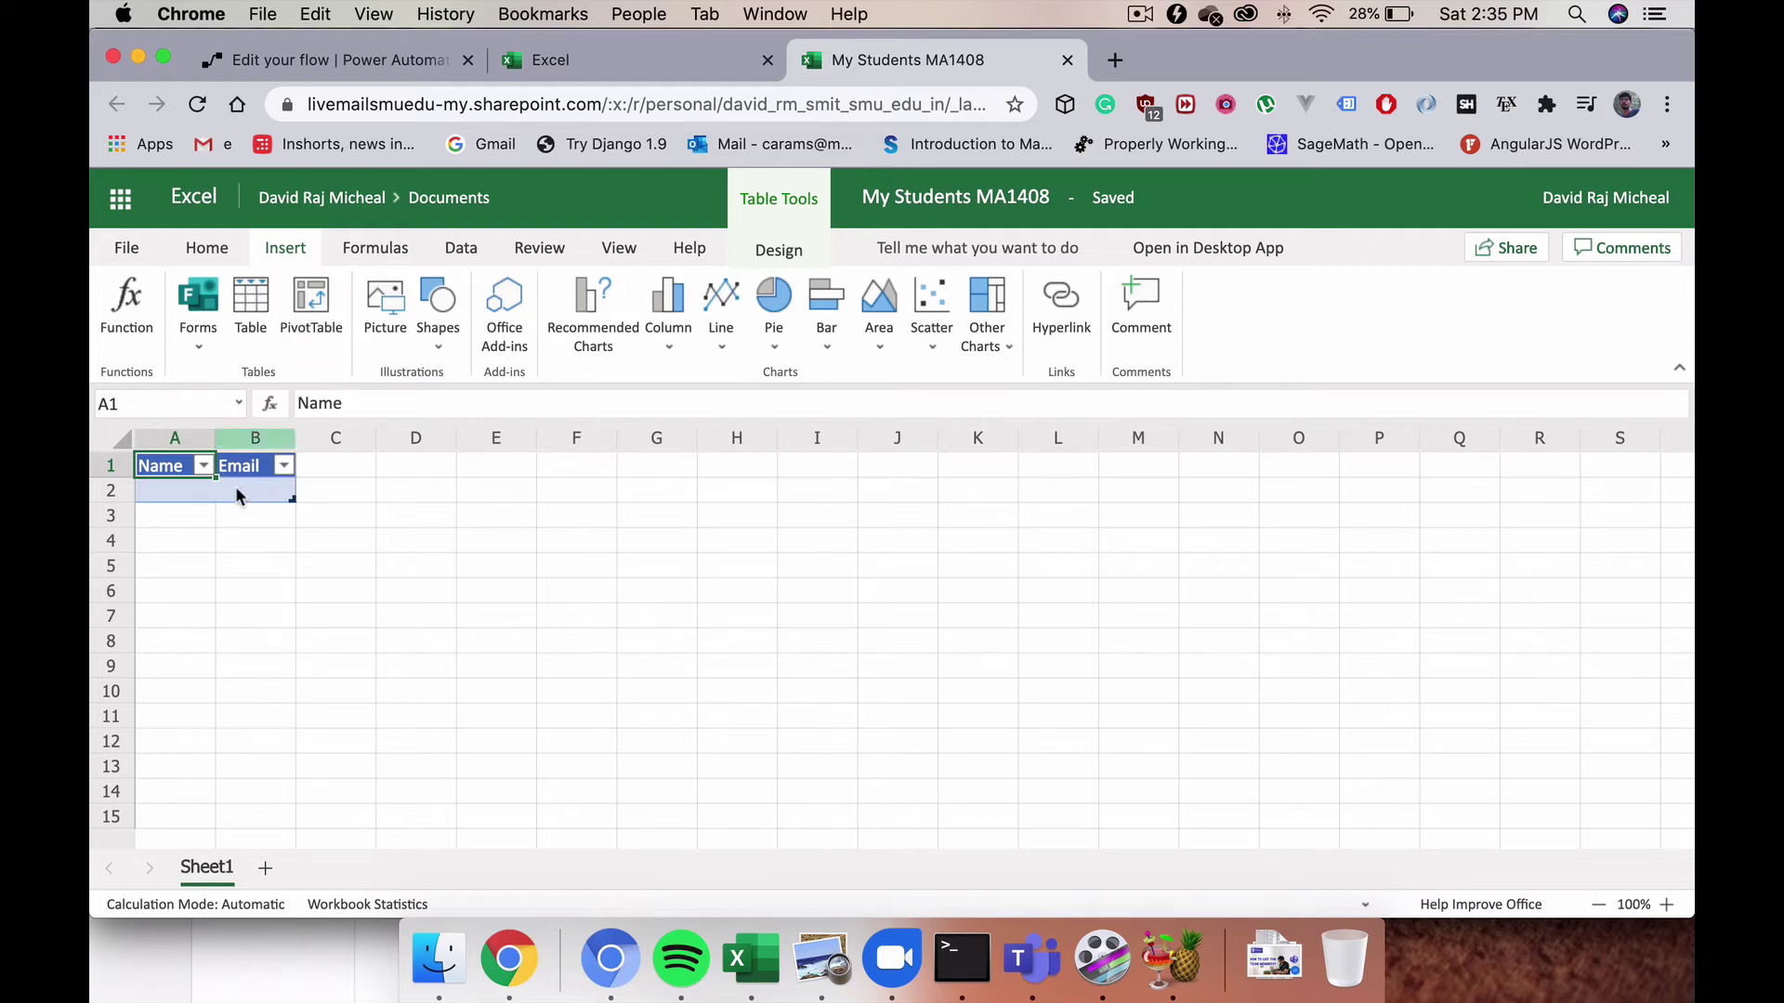
pyautogui.press('Tab')
pyautogui.click(311, 311)
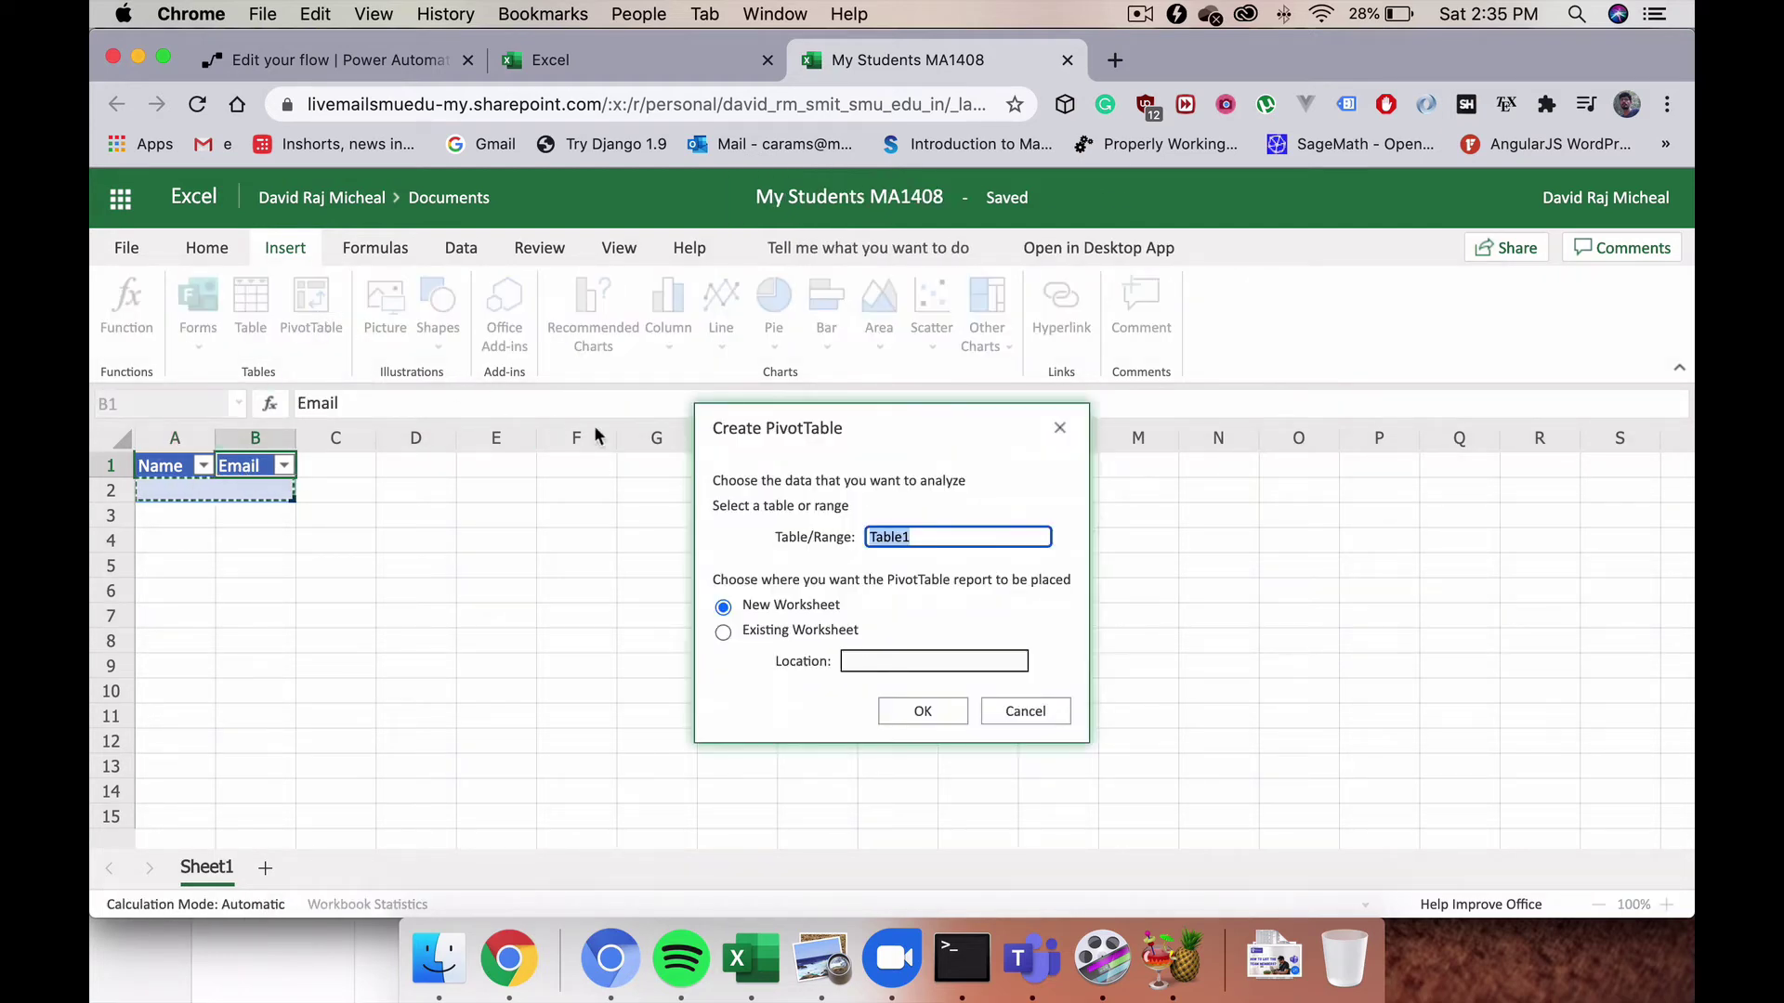
pyautogui.click(913, 537)
pyautogui.moveTo(912, 537); pyautogui.dragTo(863, 539)
pyautogui.click(1060, 428)
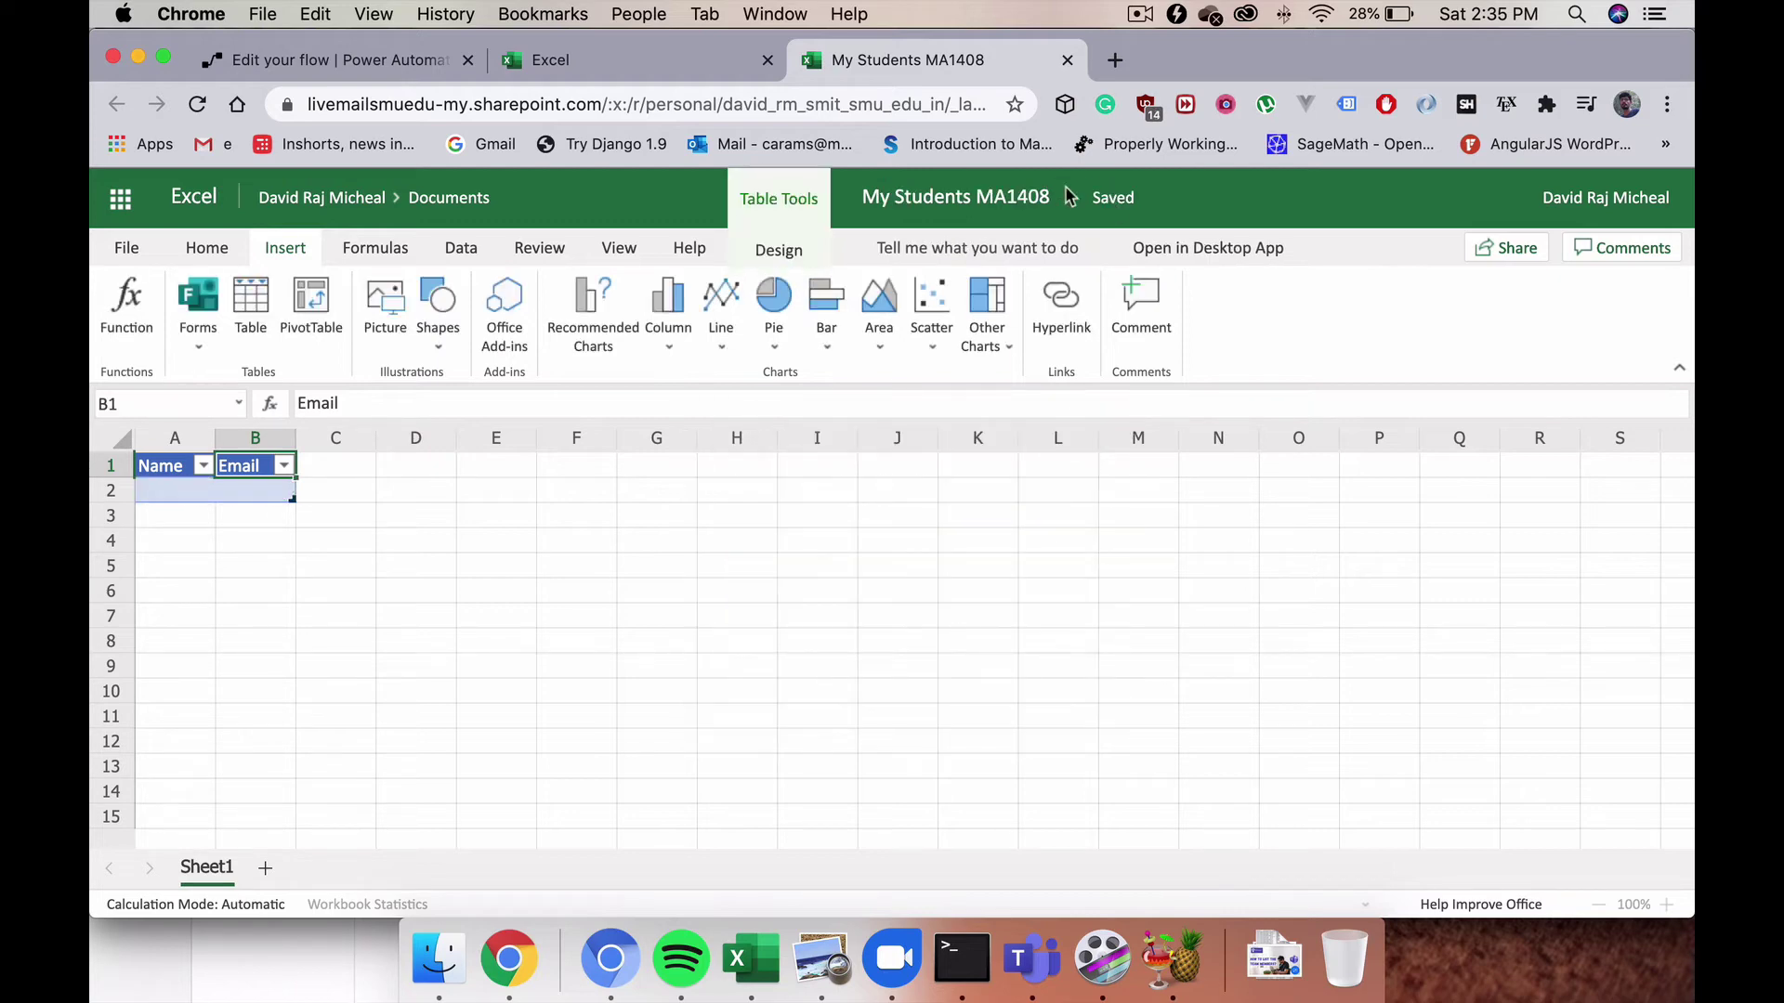
# Step: Check the workbook's title and select the Name header cell of the table
pyautogui.click(863, 200)
pyautogui.moveTo(864, 200); pyautogui.dragTo(1037, 209)
pyautogui.click(160, 474)
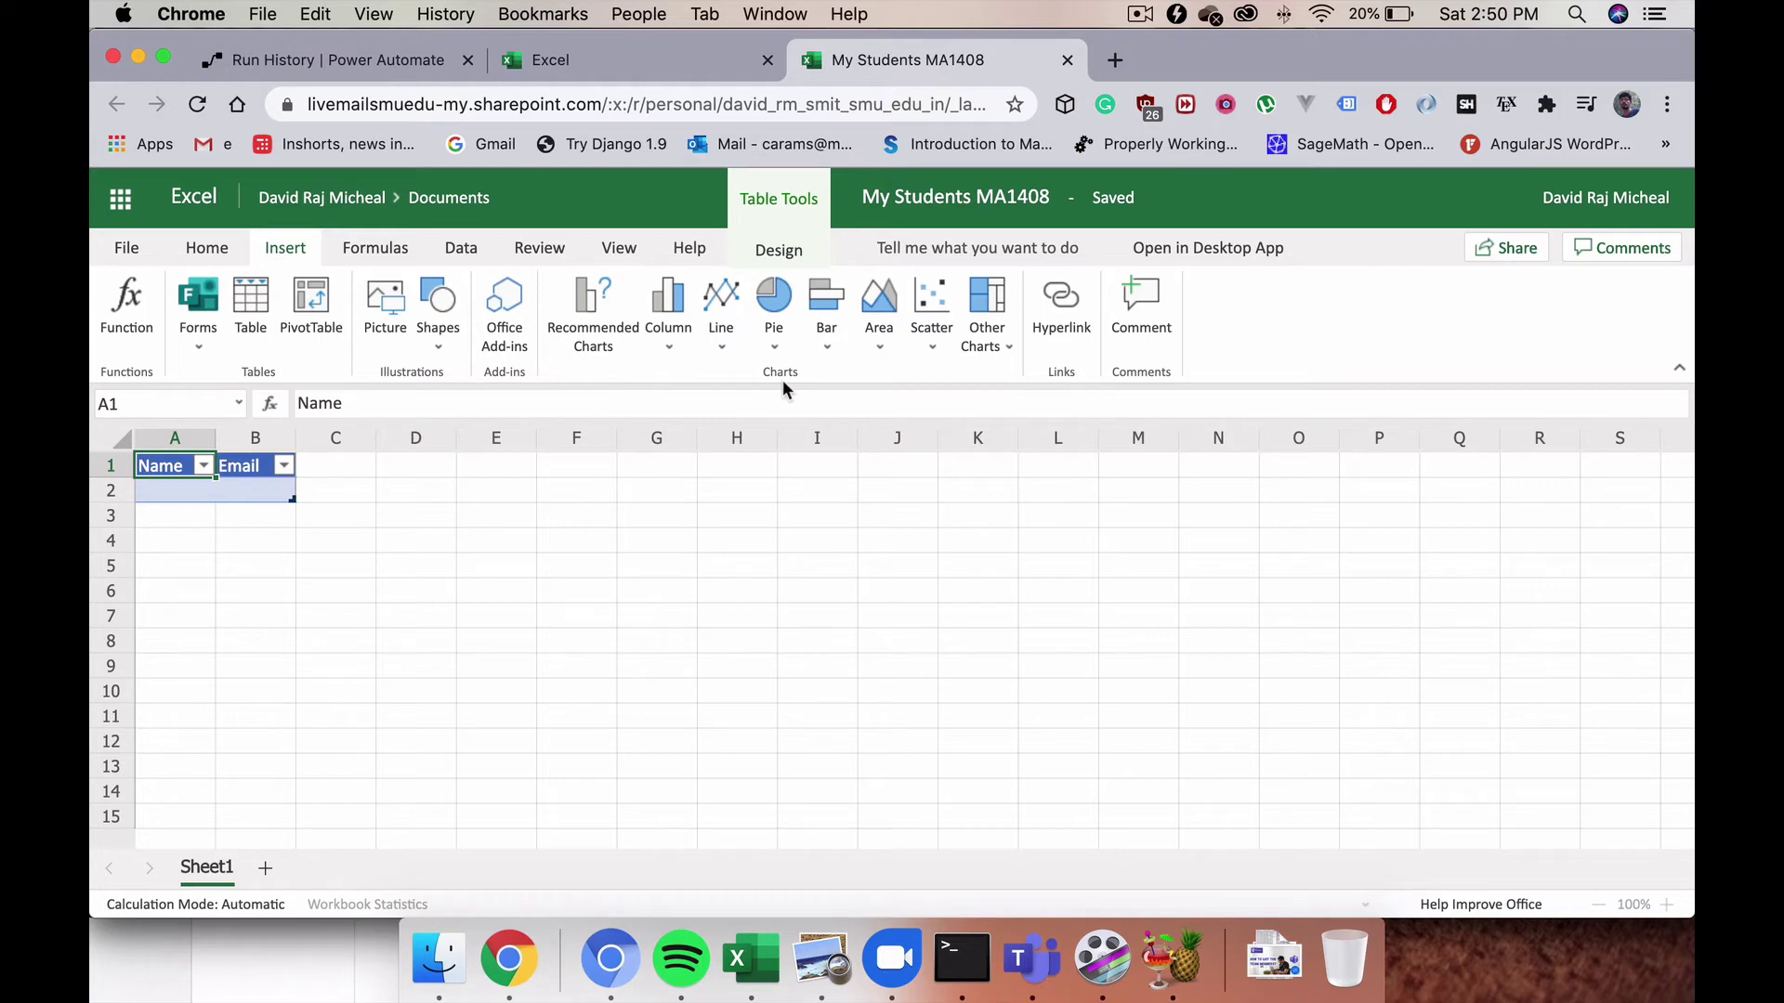
# Step: Switch back to the Power Automate run of List Team Member in excel - 2 and examine the first member record in the Compose inputs
pyautogui.click(366, 74)
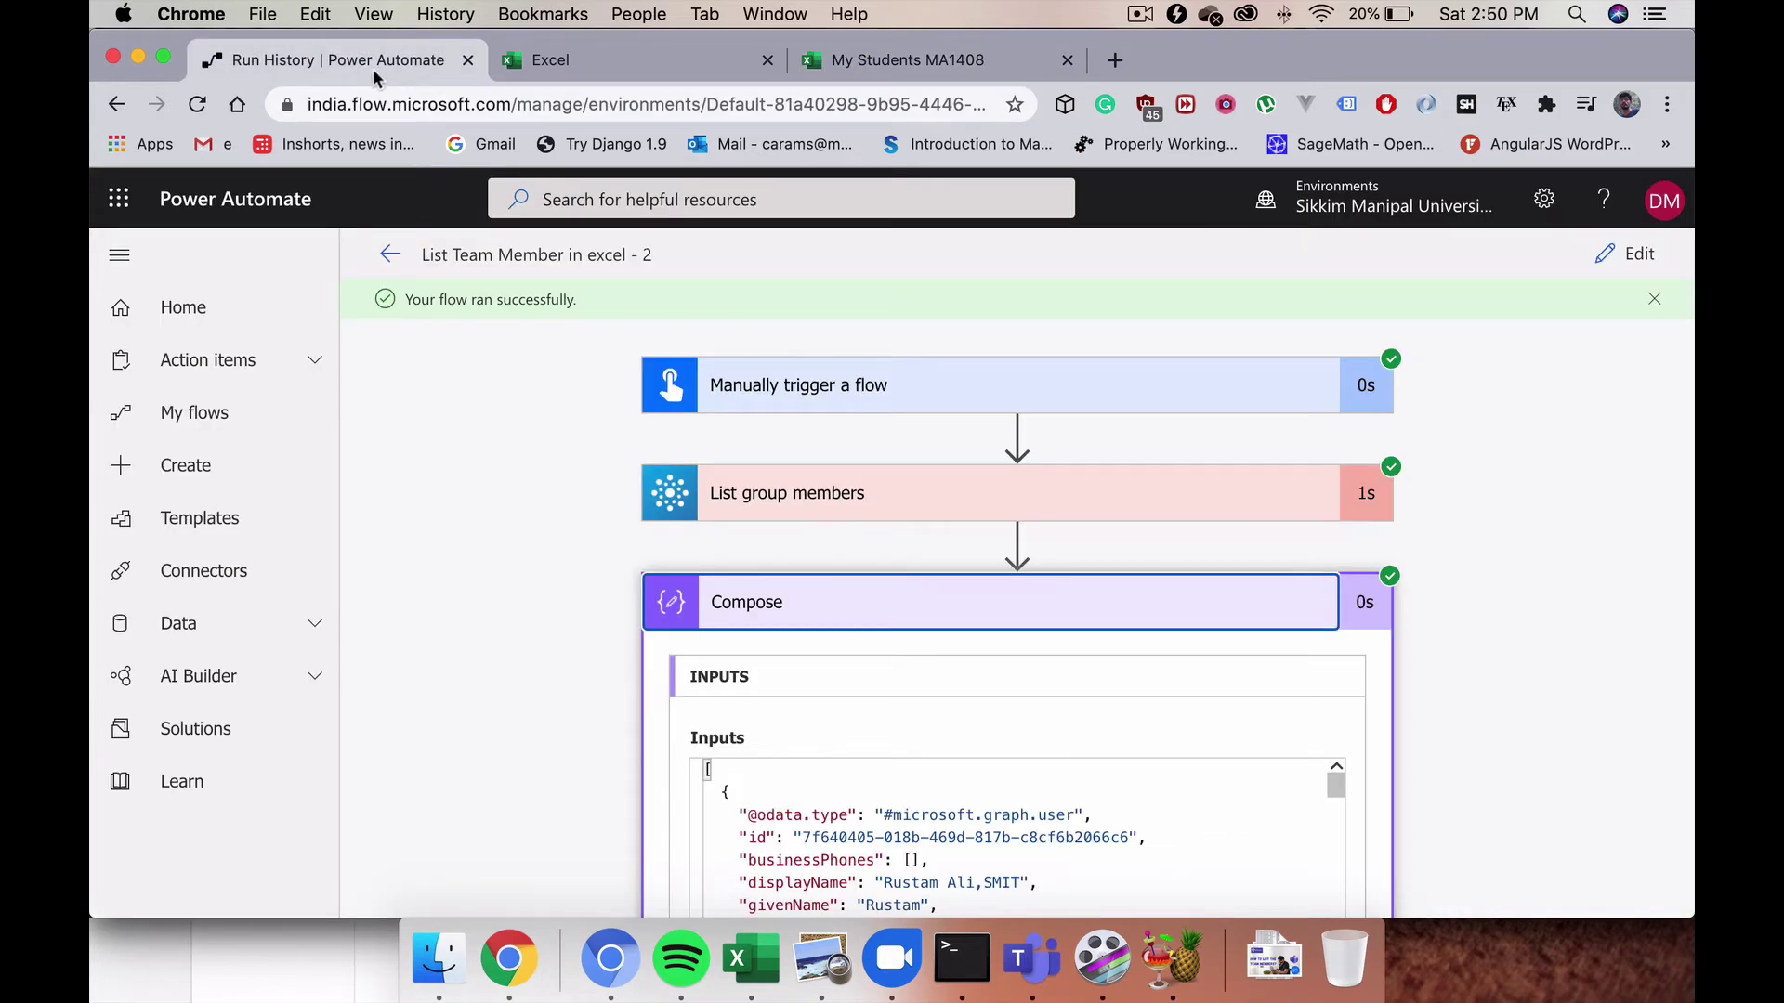
pyautogui.scroll(-1, 928, 602)
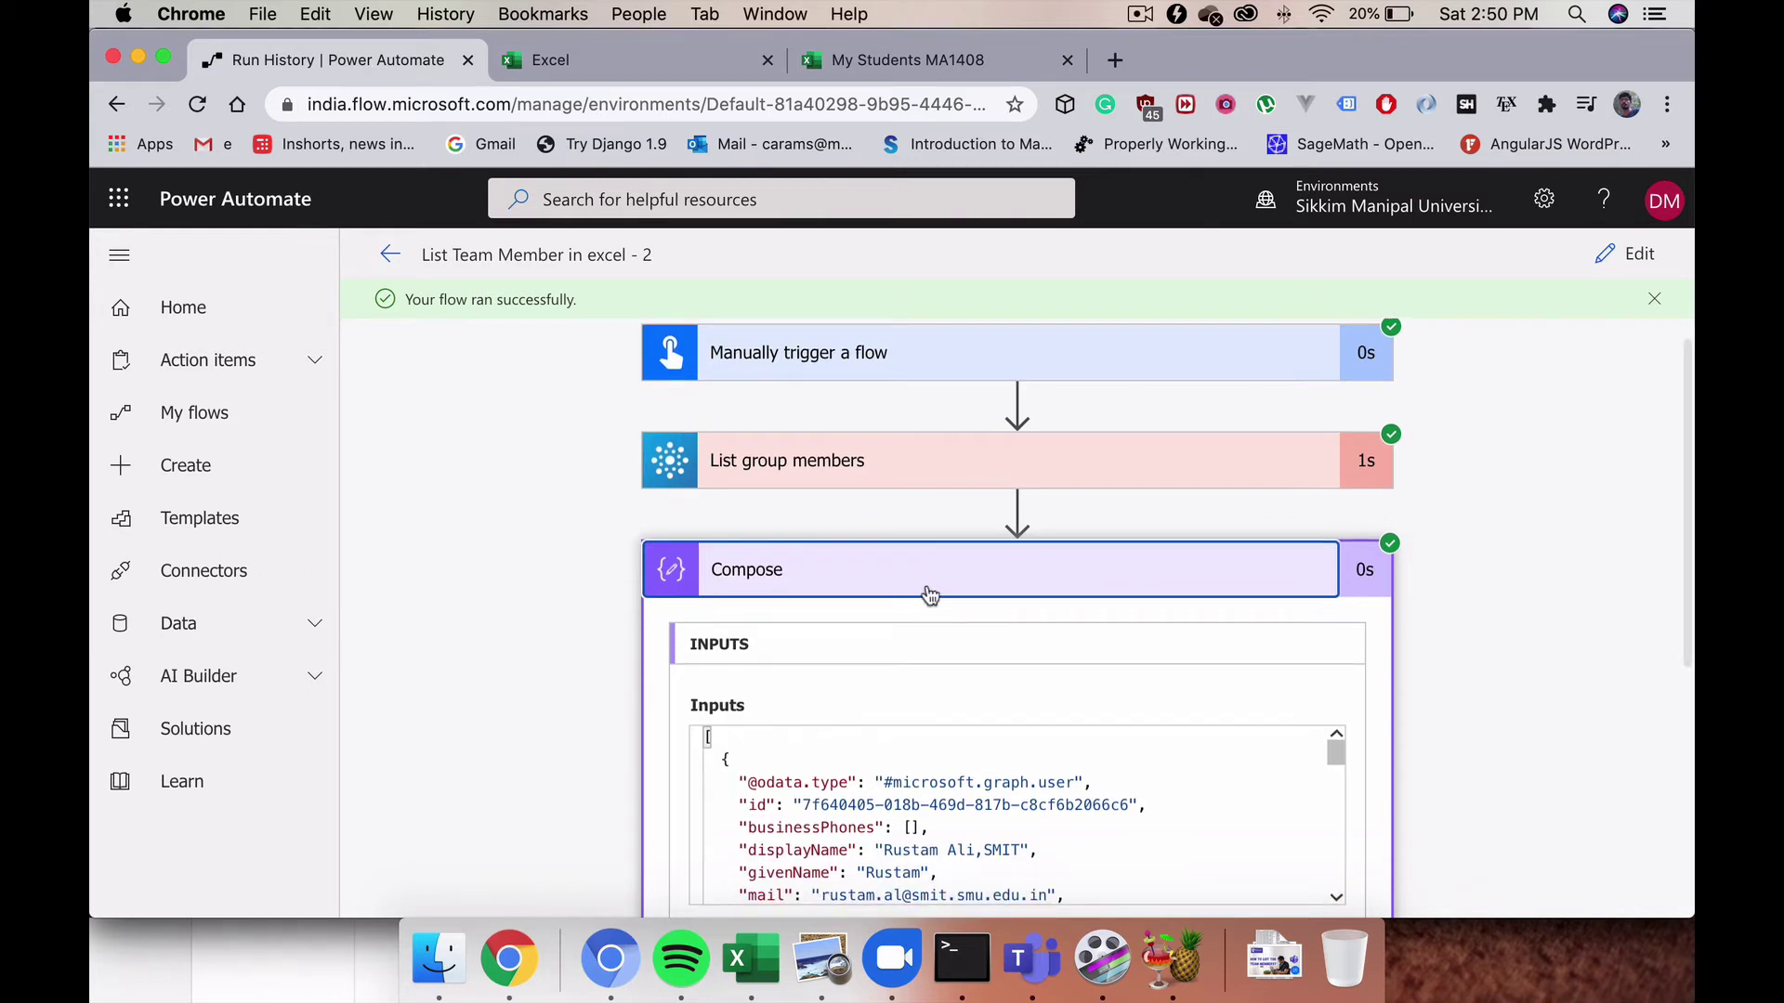
pyautogui.scroll(-4, 940, 657)
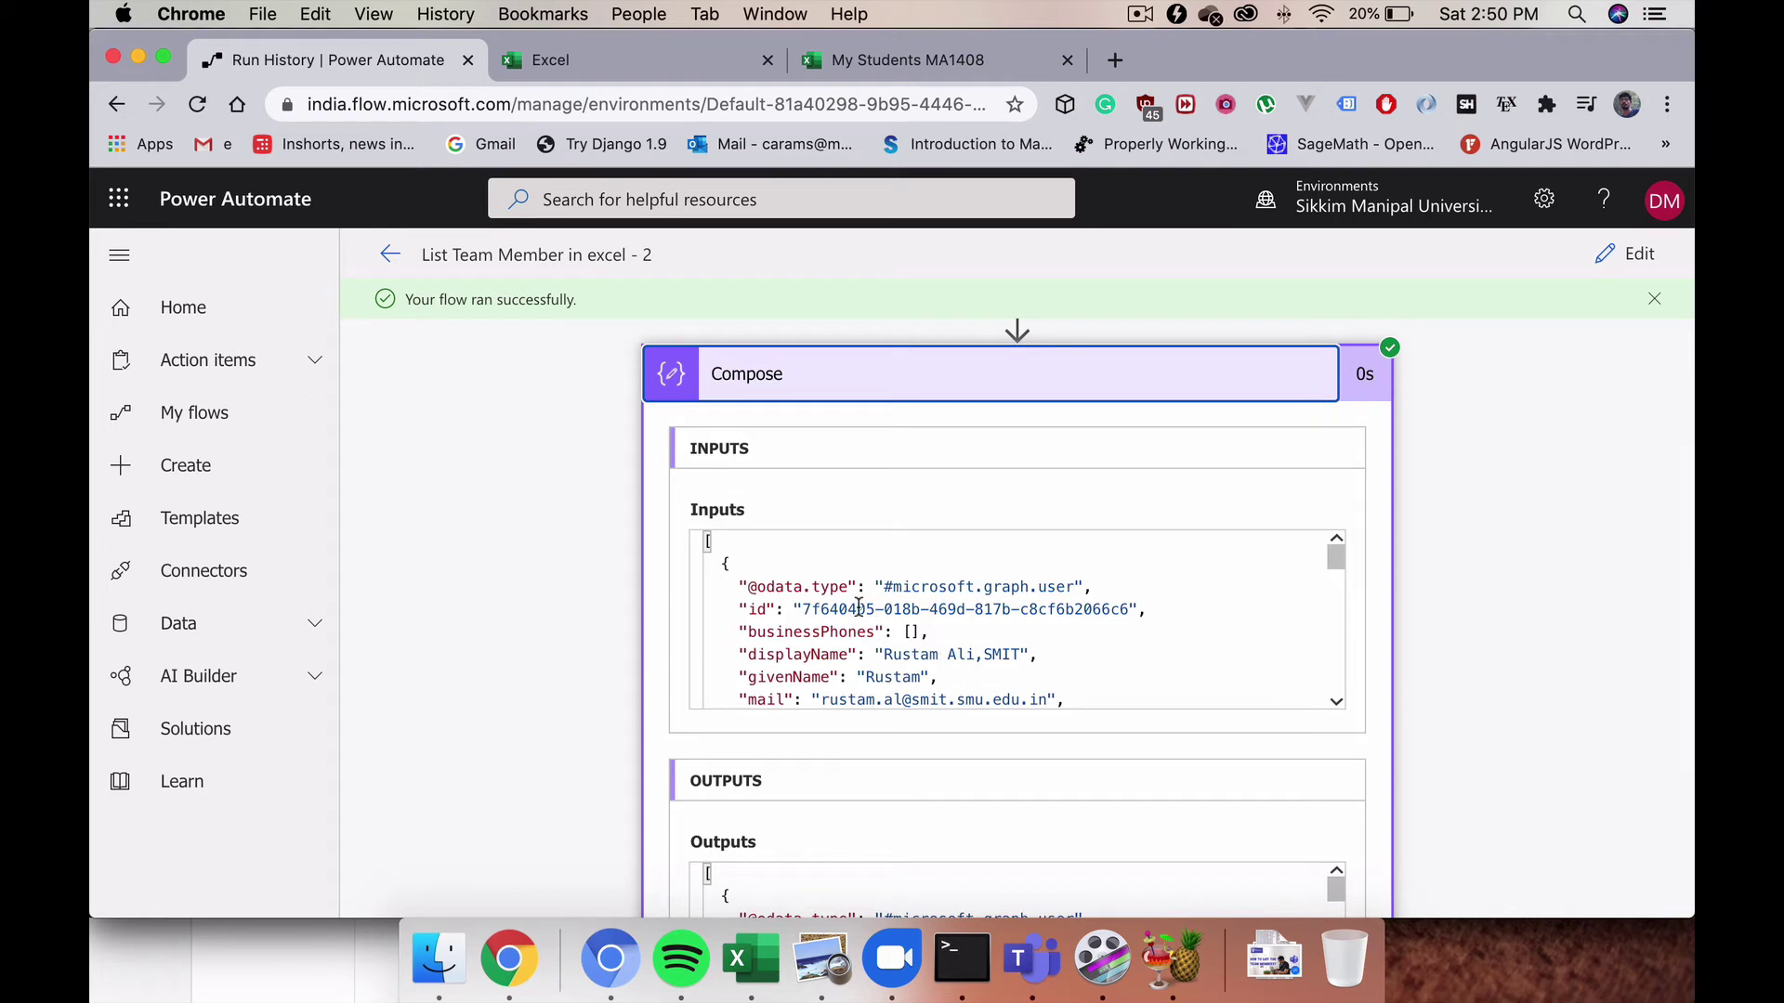
pyautogui.scroll(-3, 859, 608)
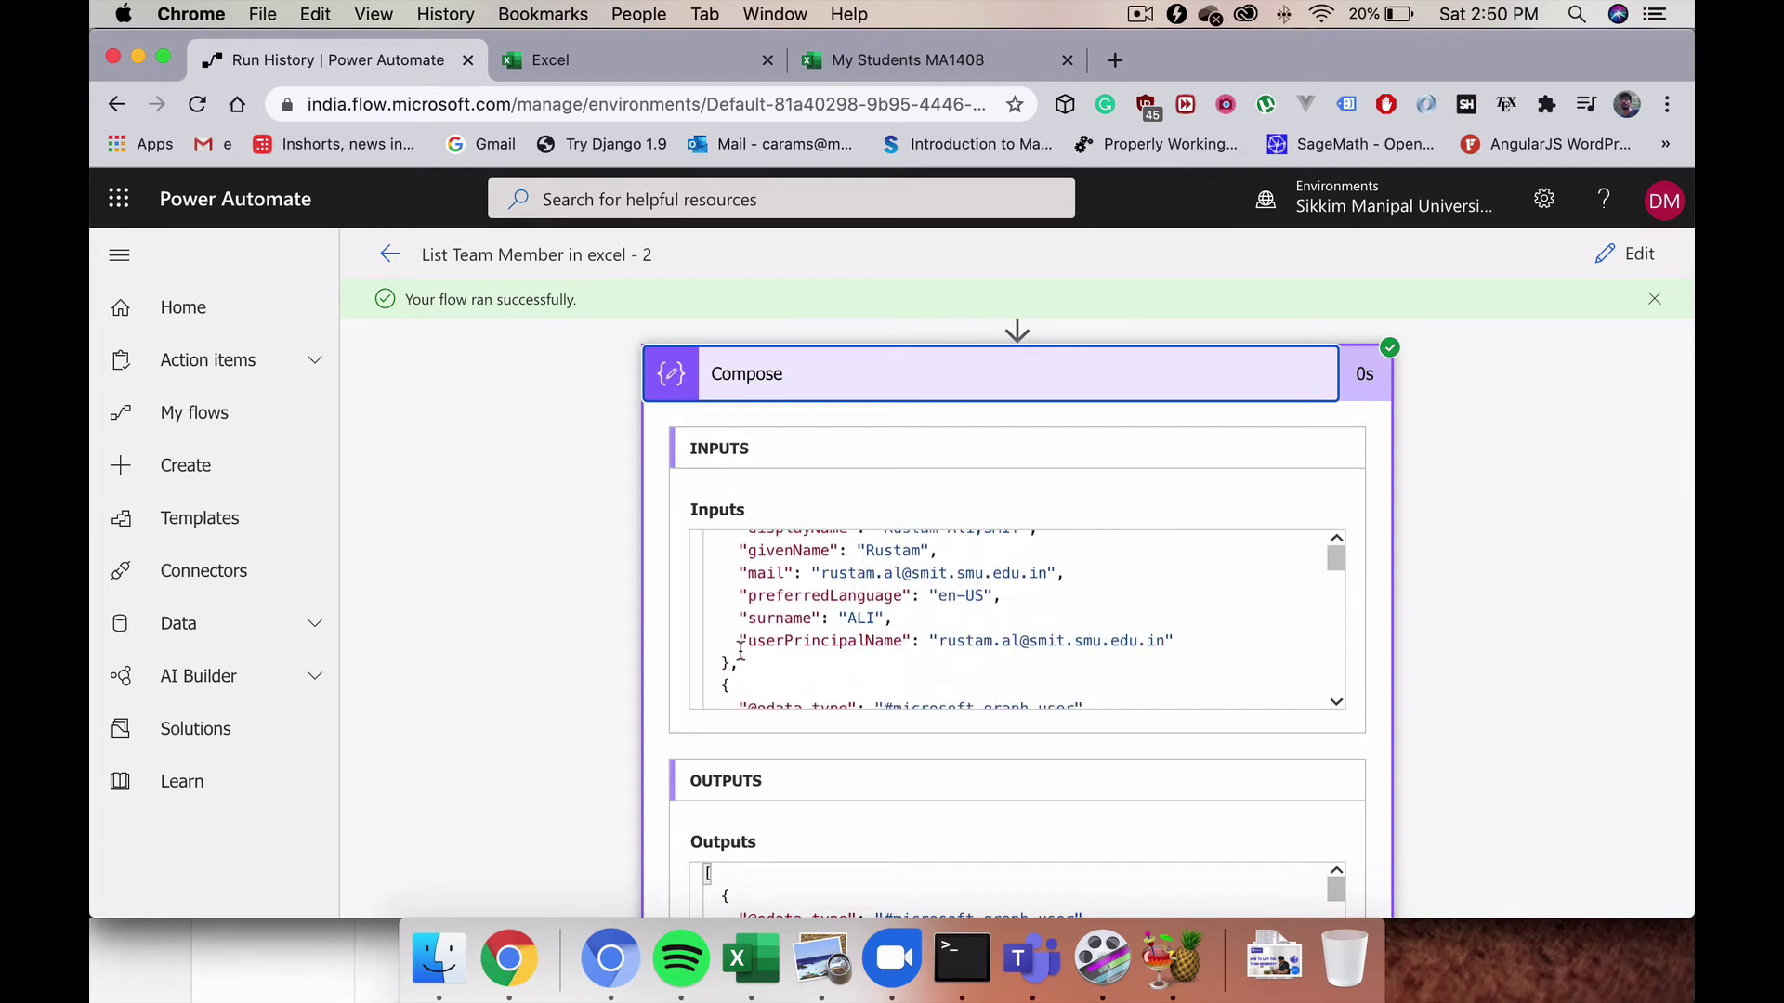
pyautogui.scroll(4, 770, 596)
pyautogui.scroll(2, 770, 596)
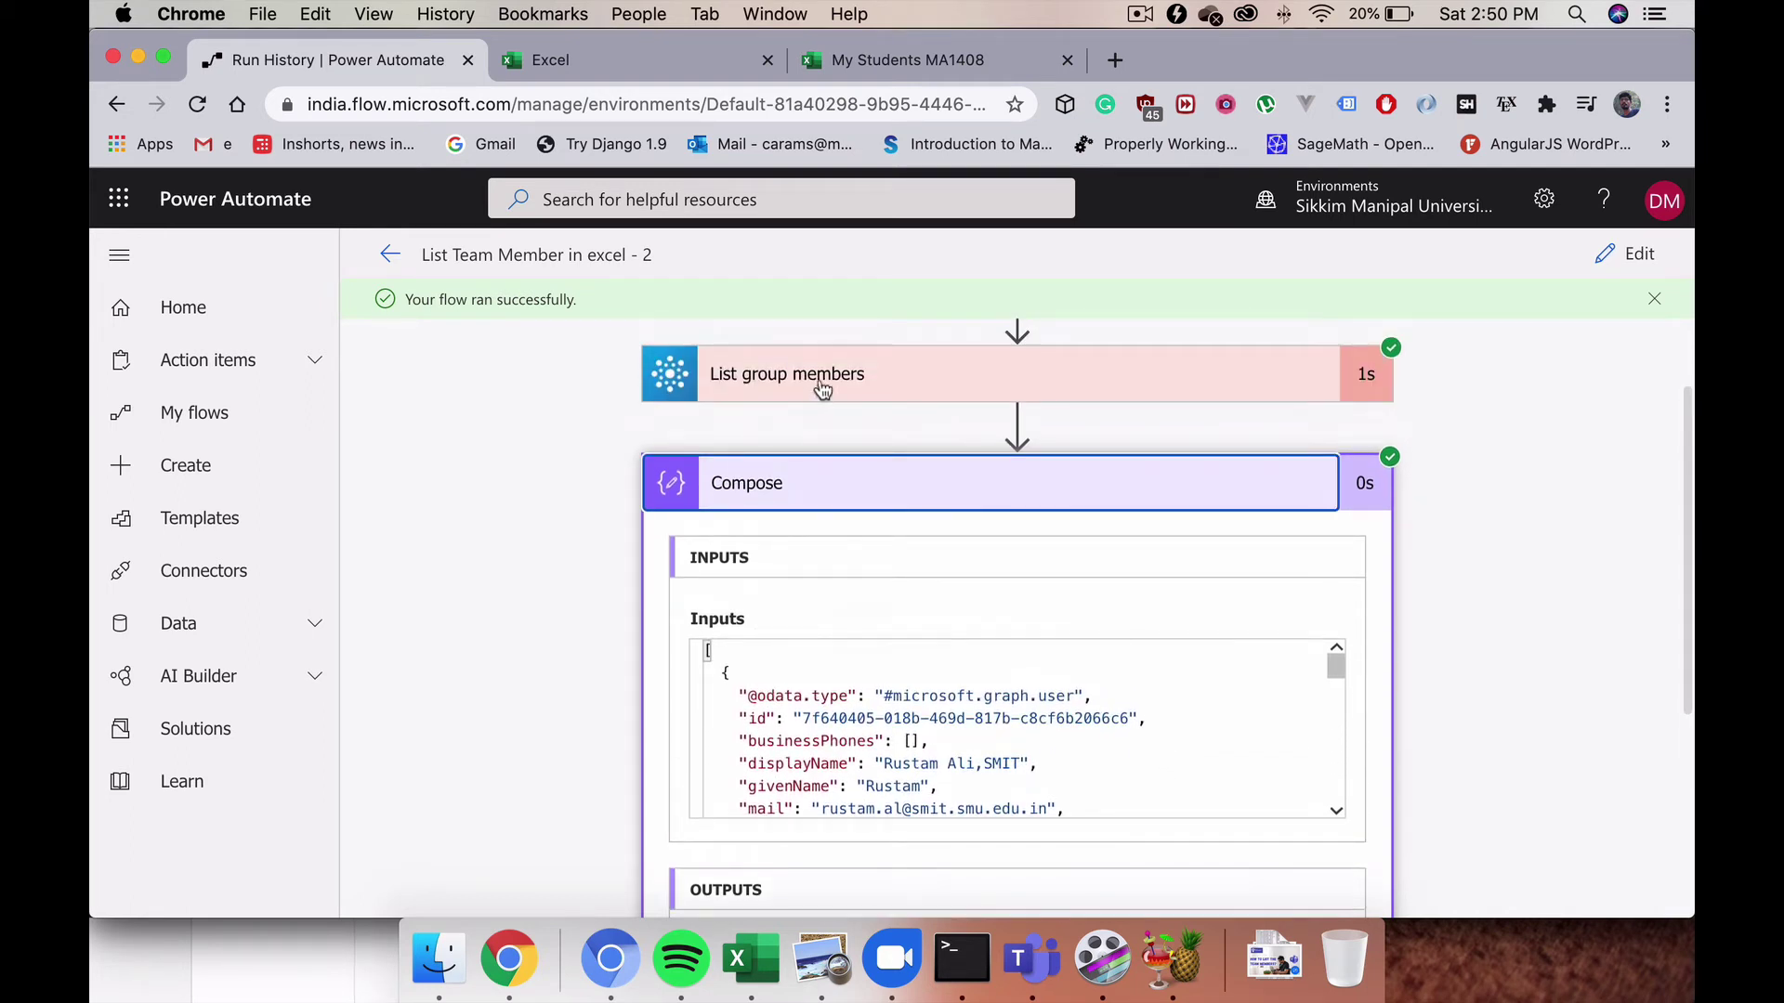
pyautogui.scroll(-2, 837, 598)
# Step: Highlight several member records in the Compose inputs, and inspect a student record's displayName and mail fields
pyautogui.moveTo(706, 552); pyautogui.dragTo(820, 688)
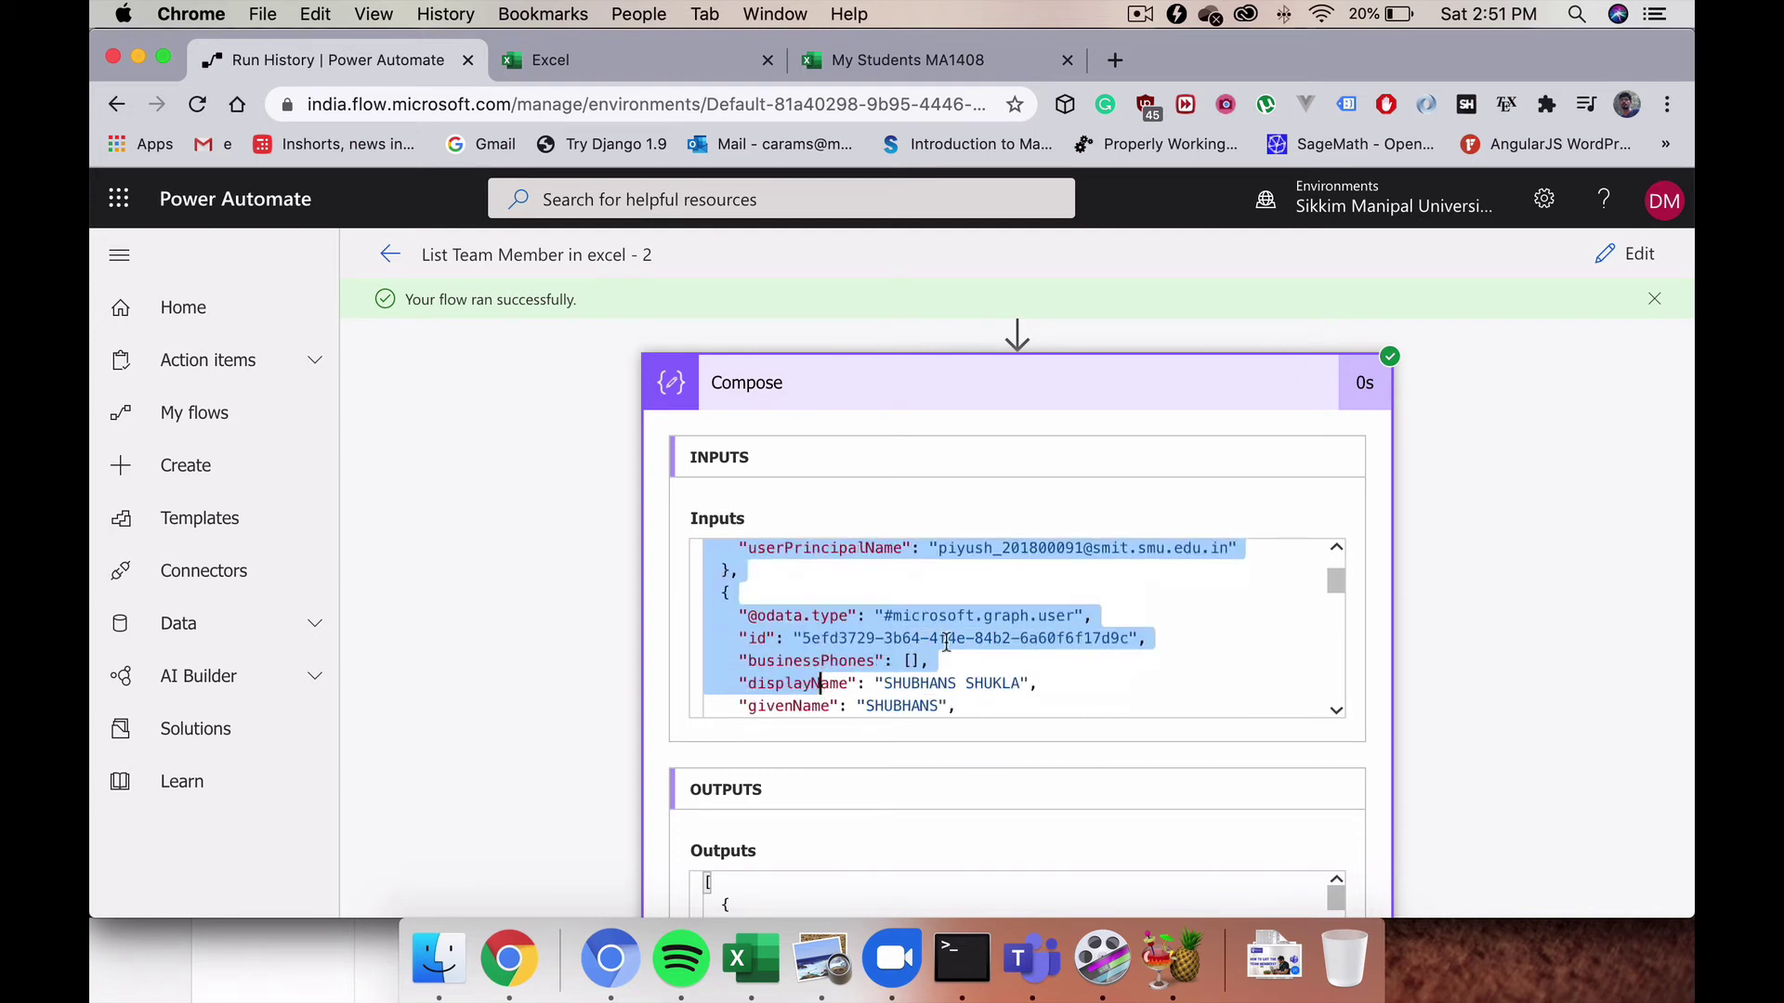
pyautogui.scroll(-2, 951, 663)
pyautogui.scroll(-1, 951, 663)
pyautogui.click(858, 630)
pyautogui.moveTo(752, 630); pyautogui.dragTo(835, 630)
pyautogui.scroll(-2, 764, 676)
pyautogui.moveTo(750, 668); pyautogui.dragTo(793, 623)
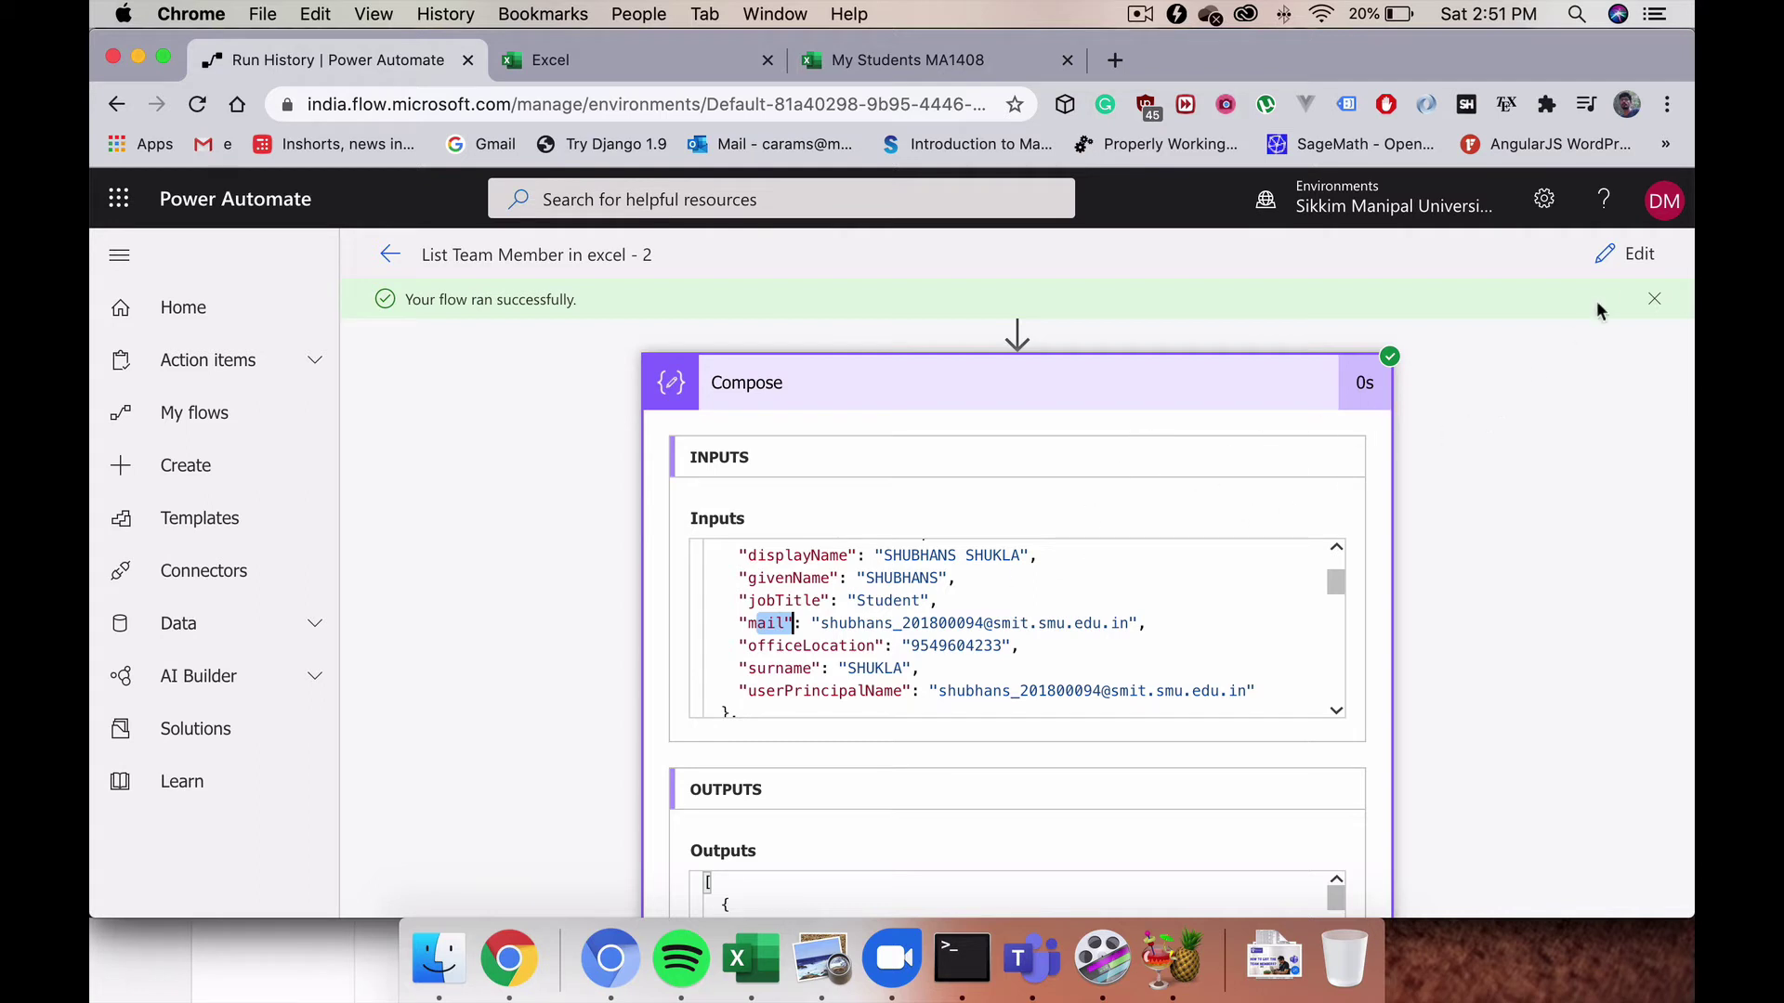
# Step: Open the List Team Member in excel - 2 flow for editing and search for "apply" as a new action after Compose
pyautogui.click(1626, 255)
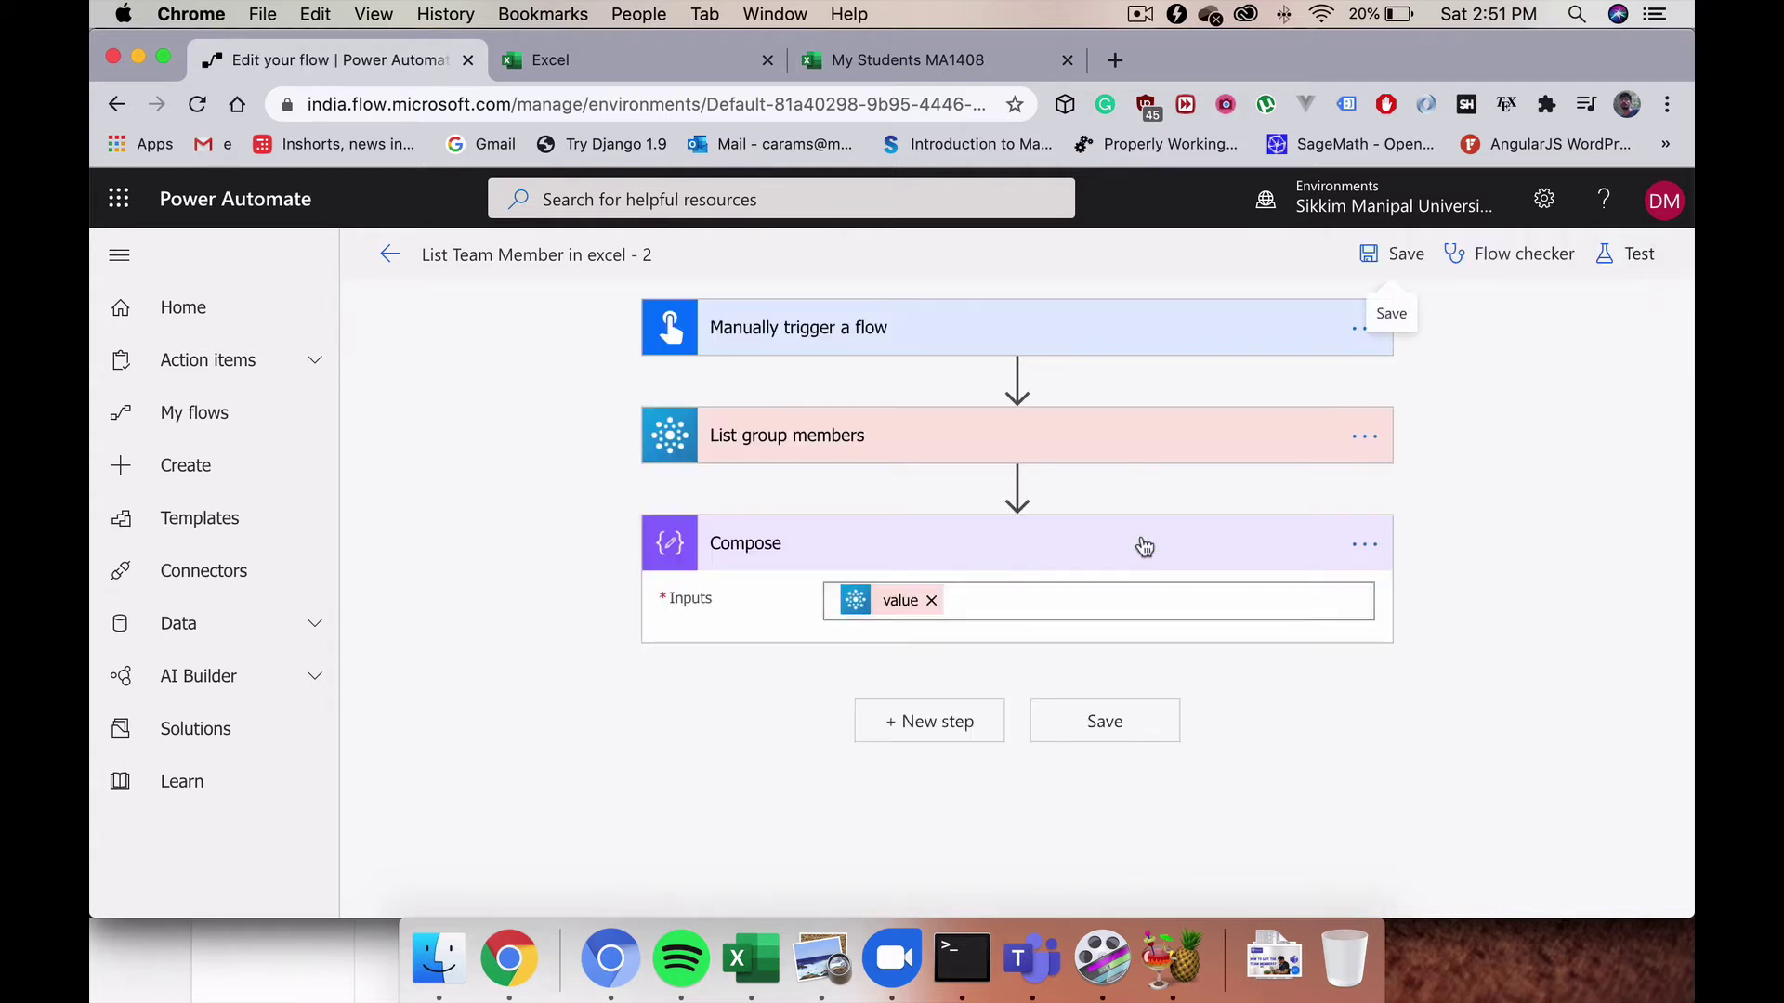
pyautogui.scroll(-2, 1049, 621)
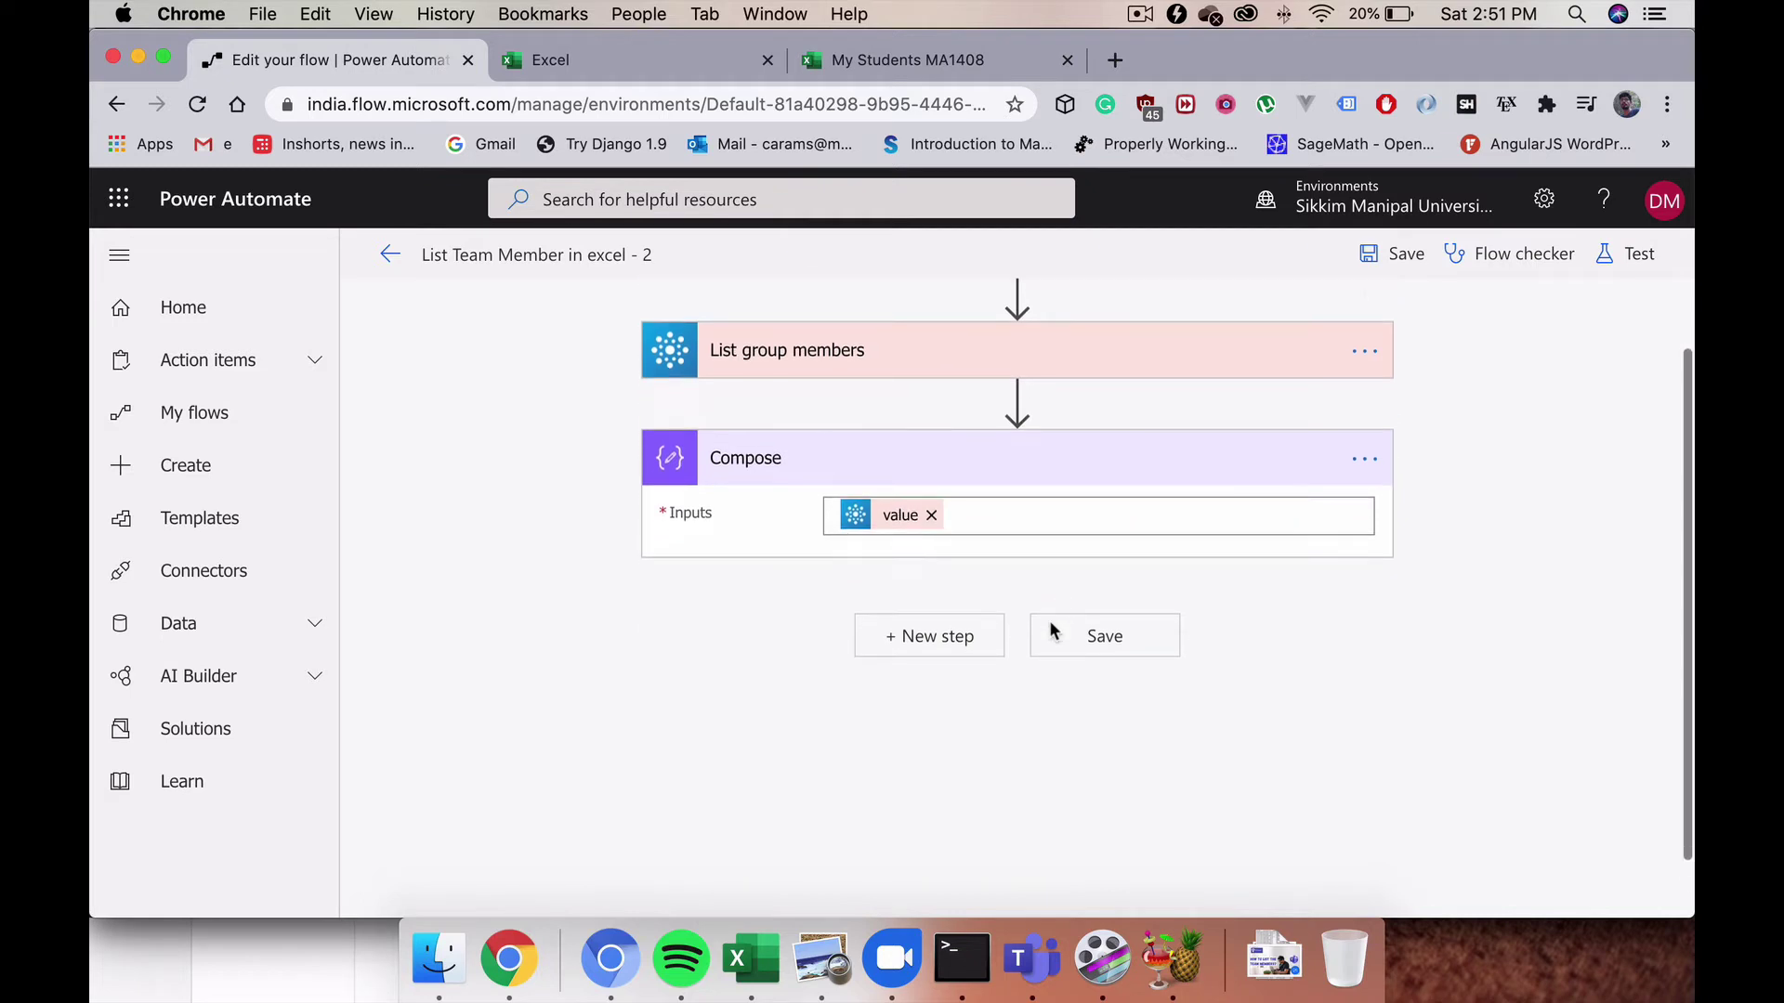
pyautogui.click(934, 637)
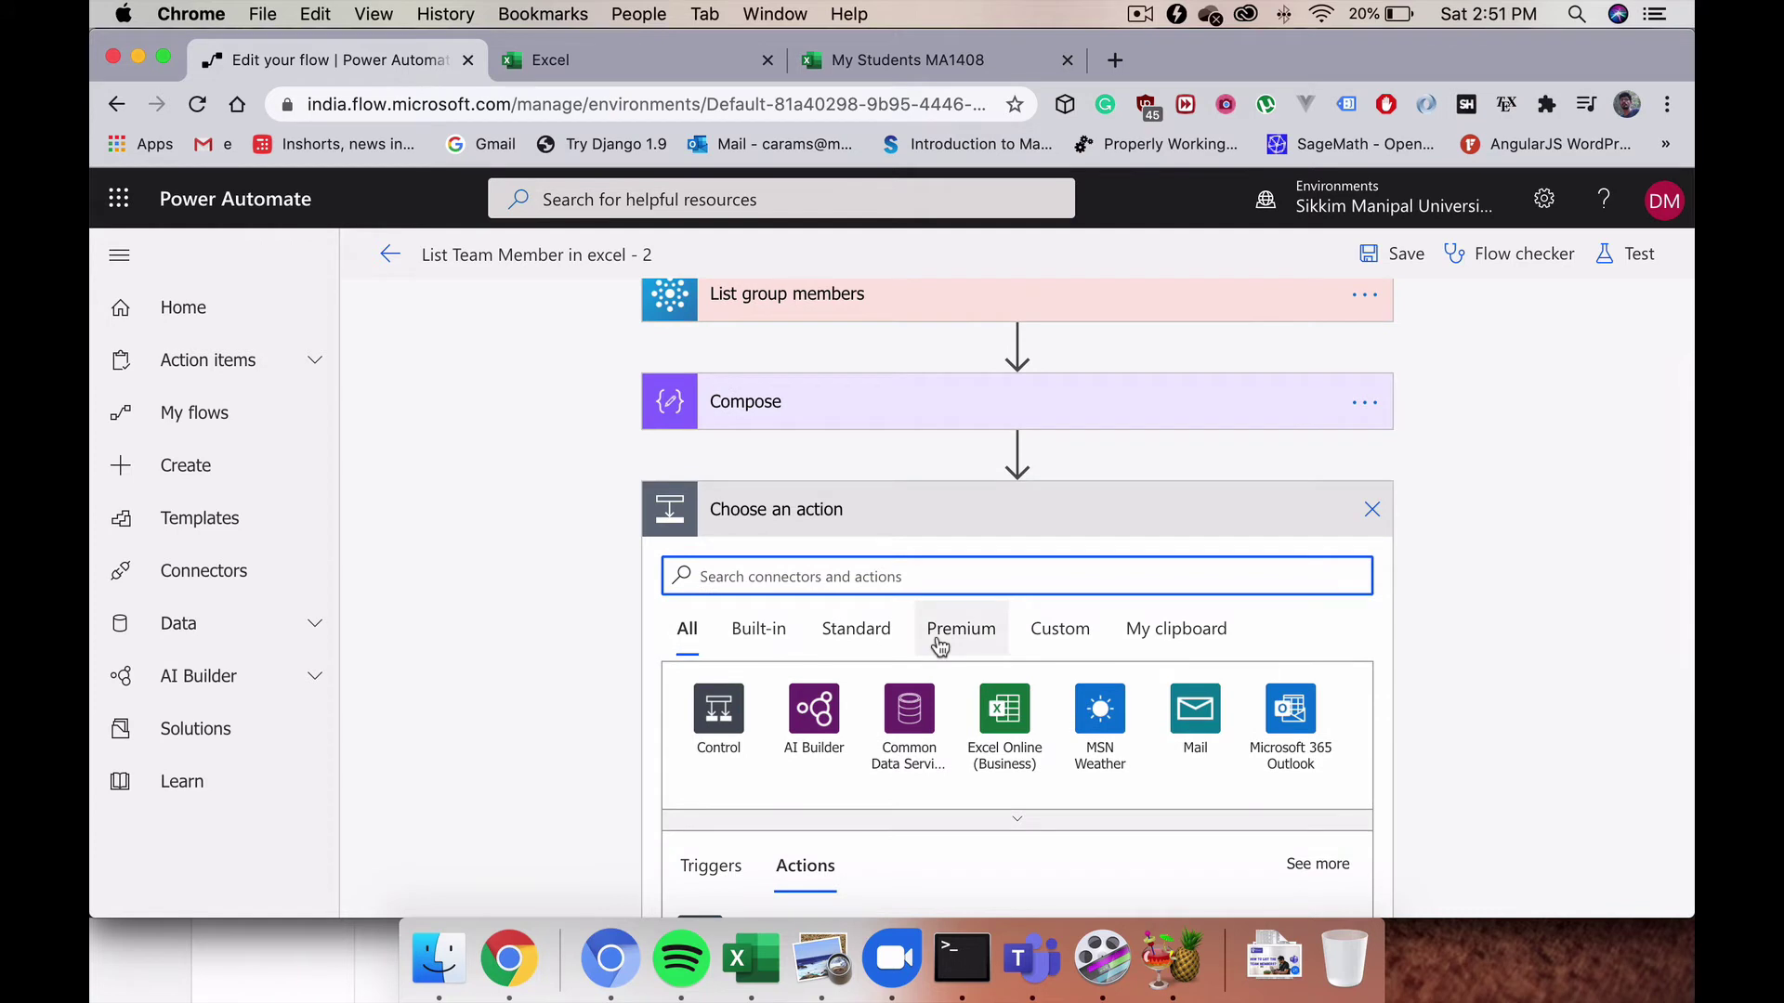
pyautogui.write('apply ')
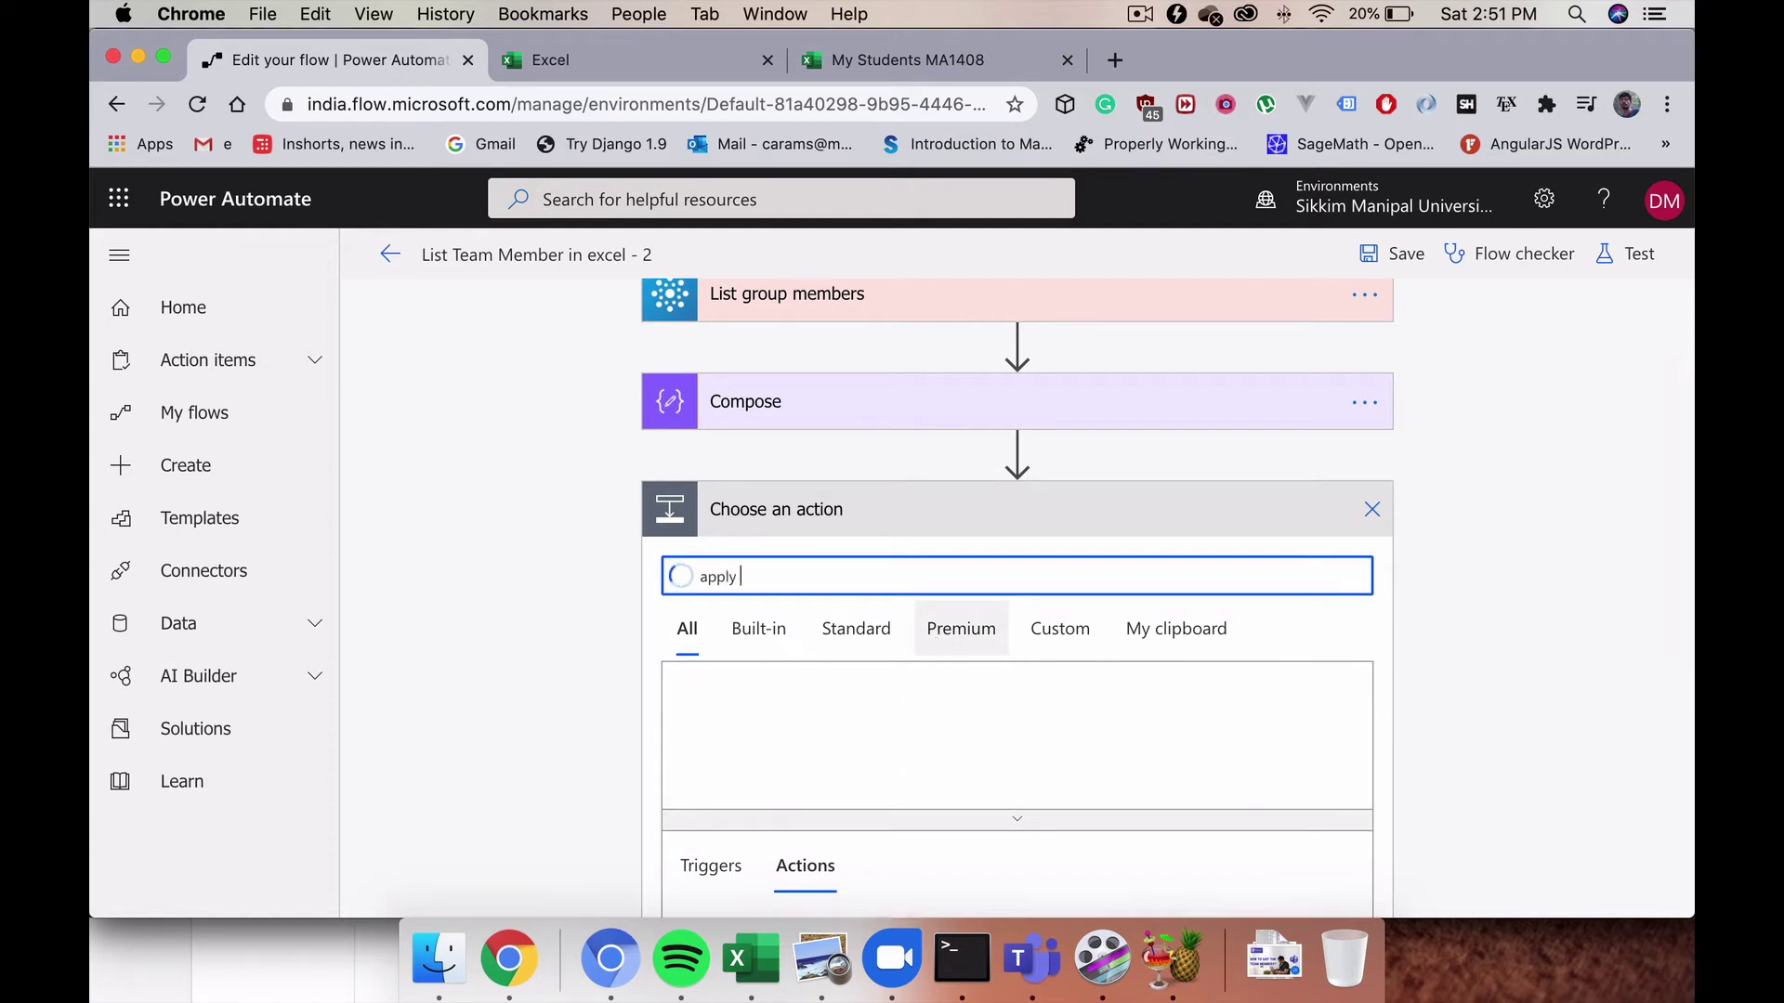
pyautogui.write('each')
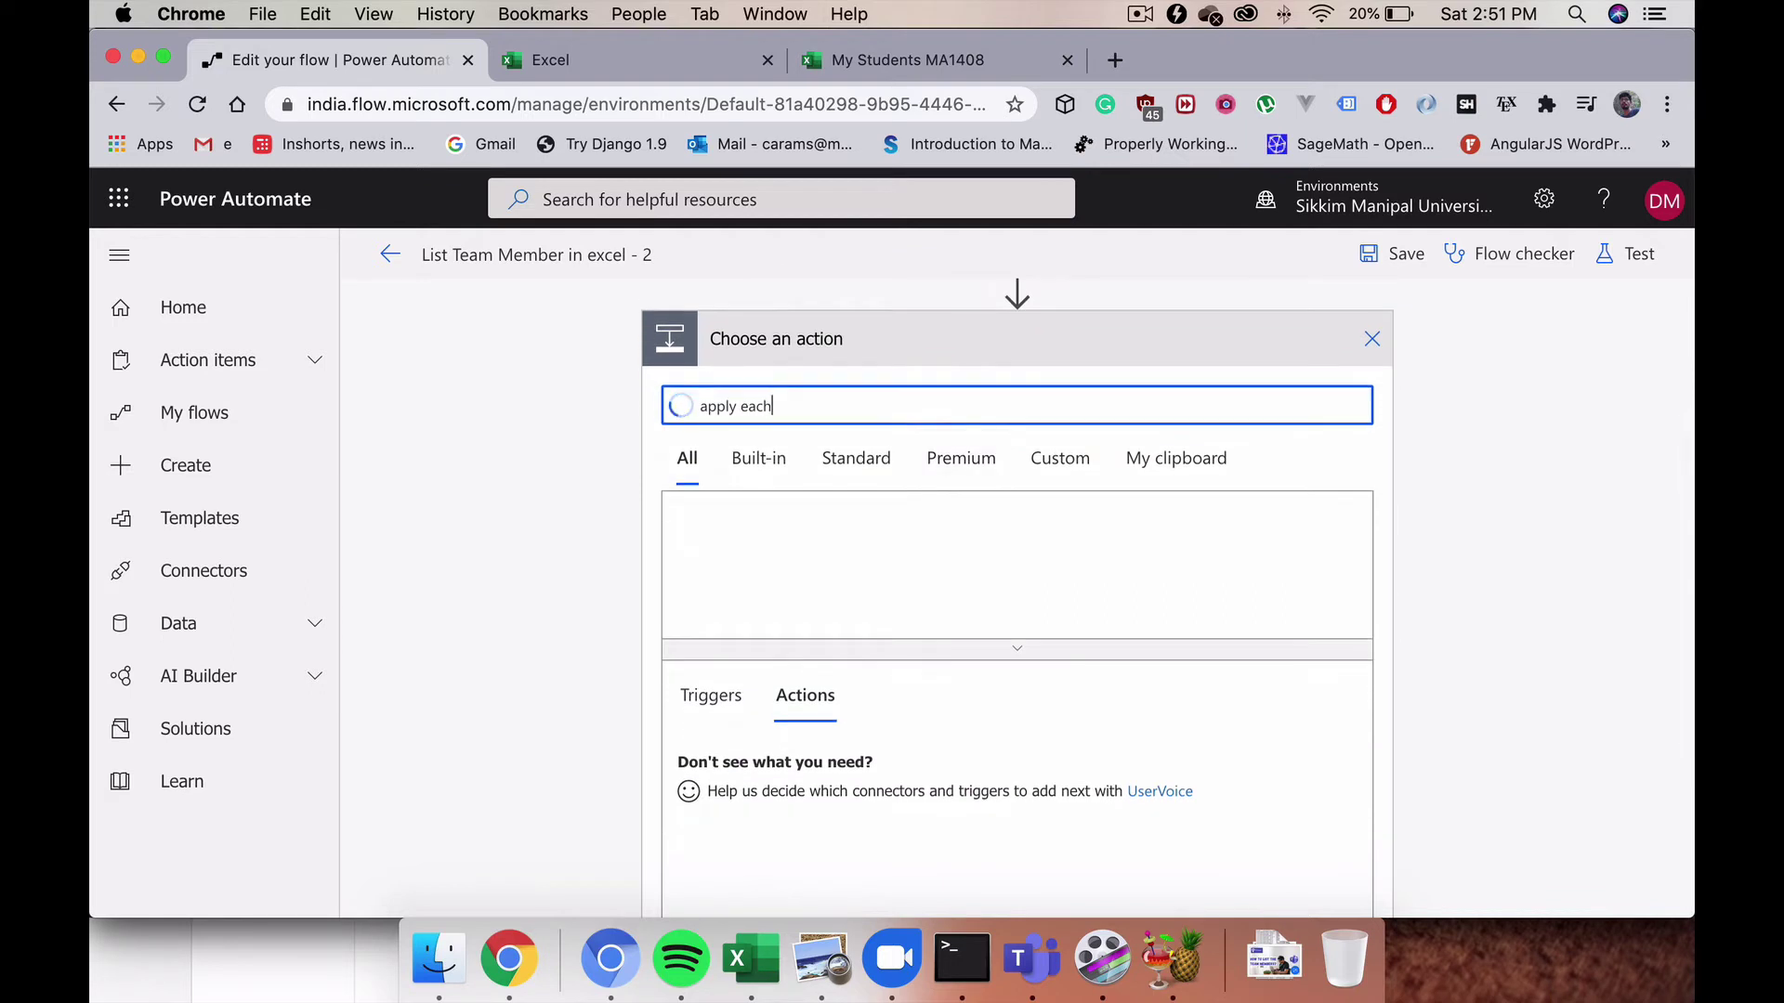
pyautogui.press('BackSpace')
pyautogui.press('BackSpace')
pyautogui.press('BackSpace')
pyautogui.press('BackSpace')
pyautogui.write('for each')
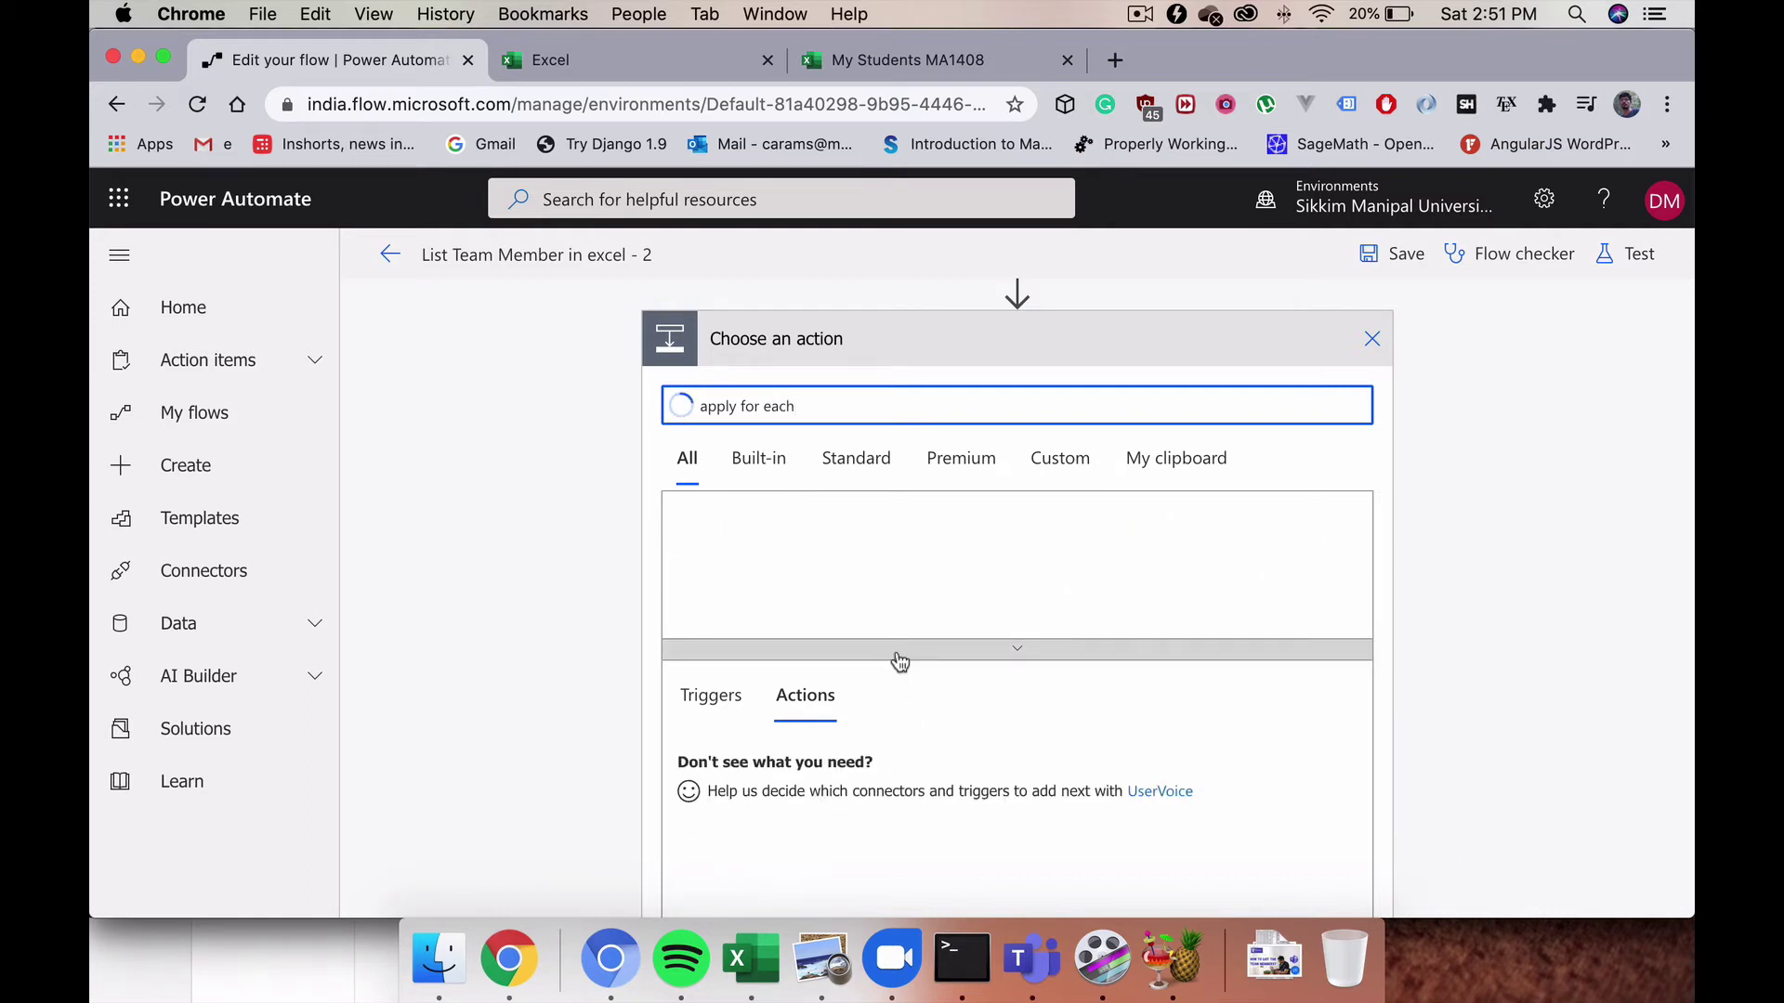
pyautogui.scroll(-2, 898, 661)
pyautogui.scroll(2, 898, 655)
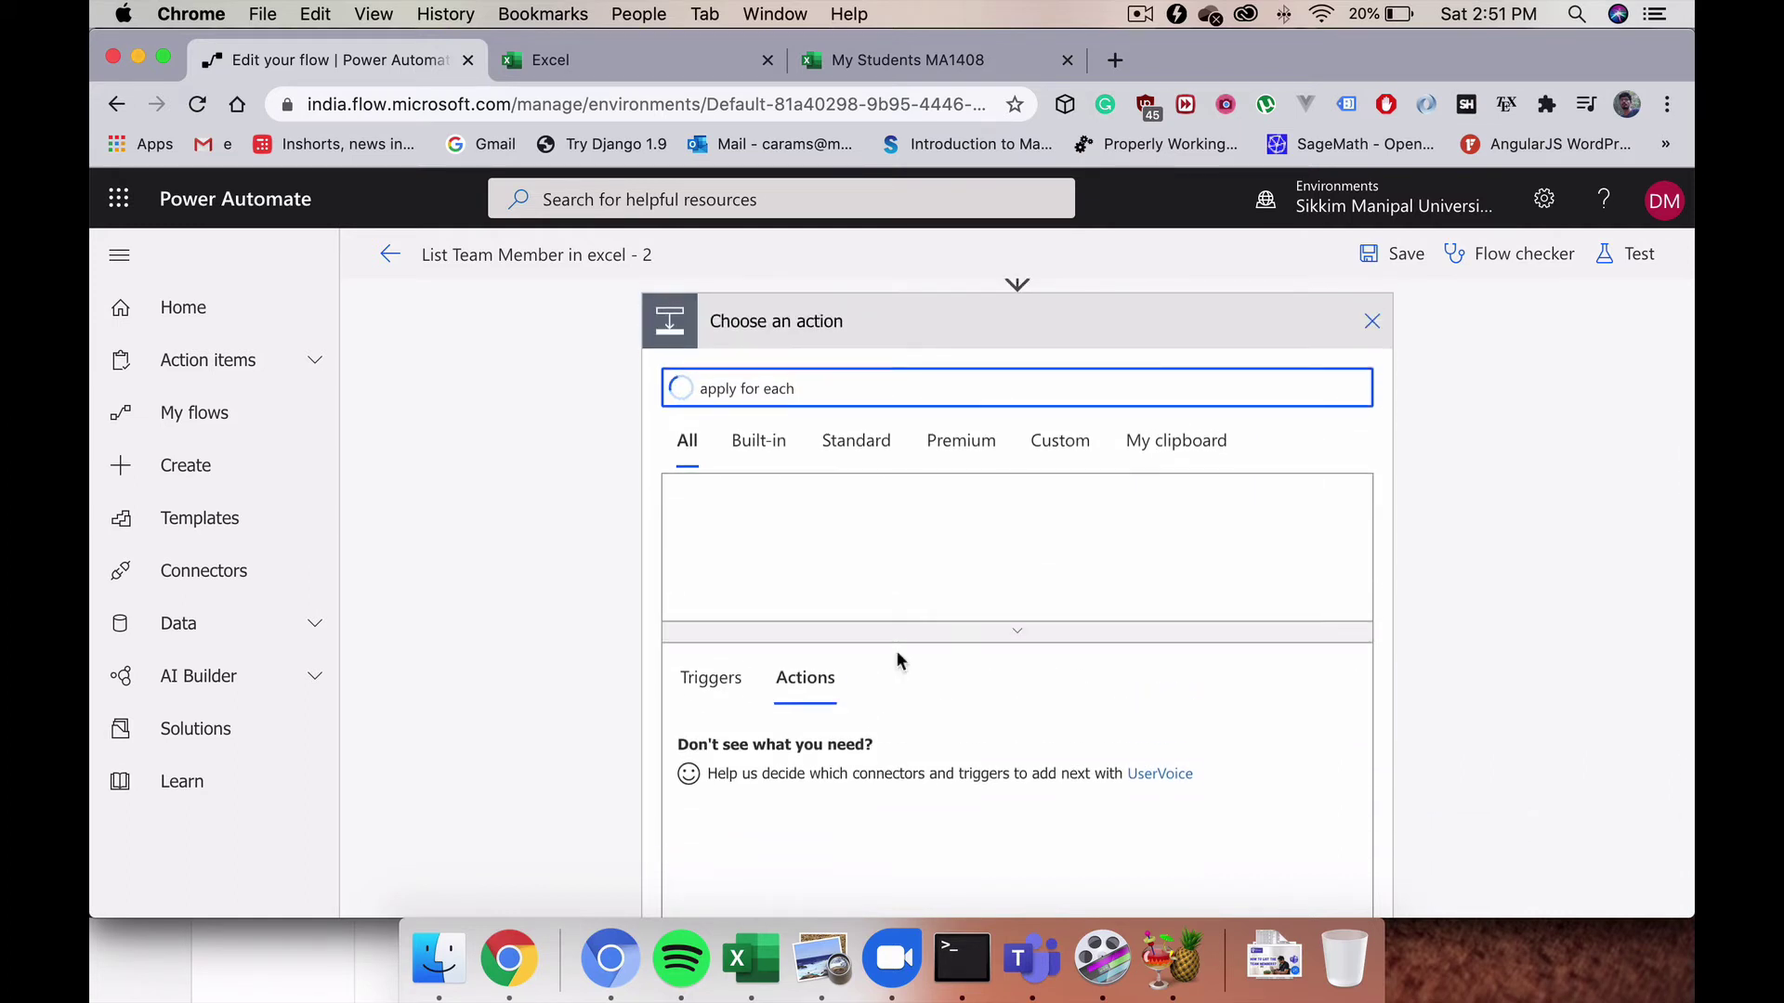
pyautogui.press('BackSpace')
pyautogui.press('BackSpace')
pyautogui.press('BackSpace')
pyautogui.press('BackSpace')
pyautogui.press('BackSpace')
pyautogui.press('BackSpace')
pyautogui.press('BackSpace')
pyautogui.press('BackSpace')
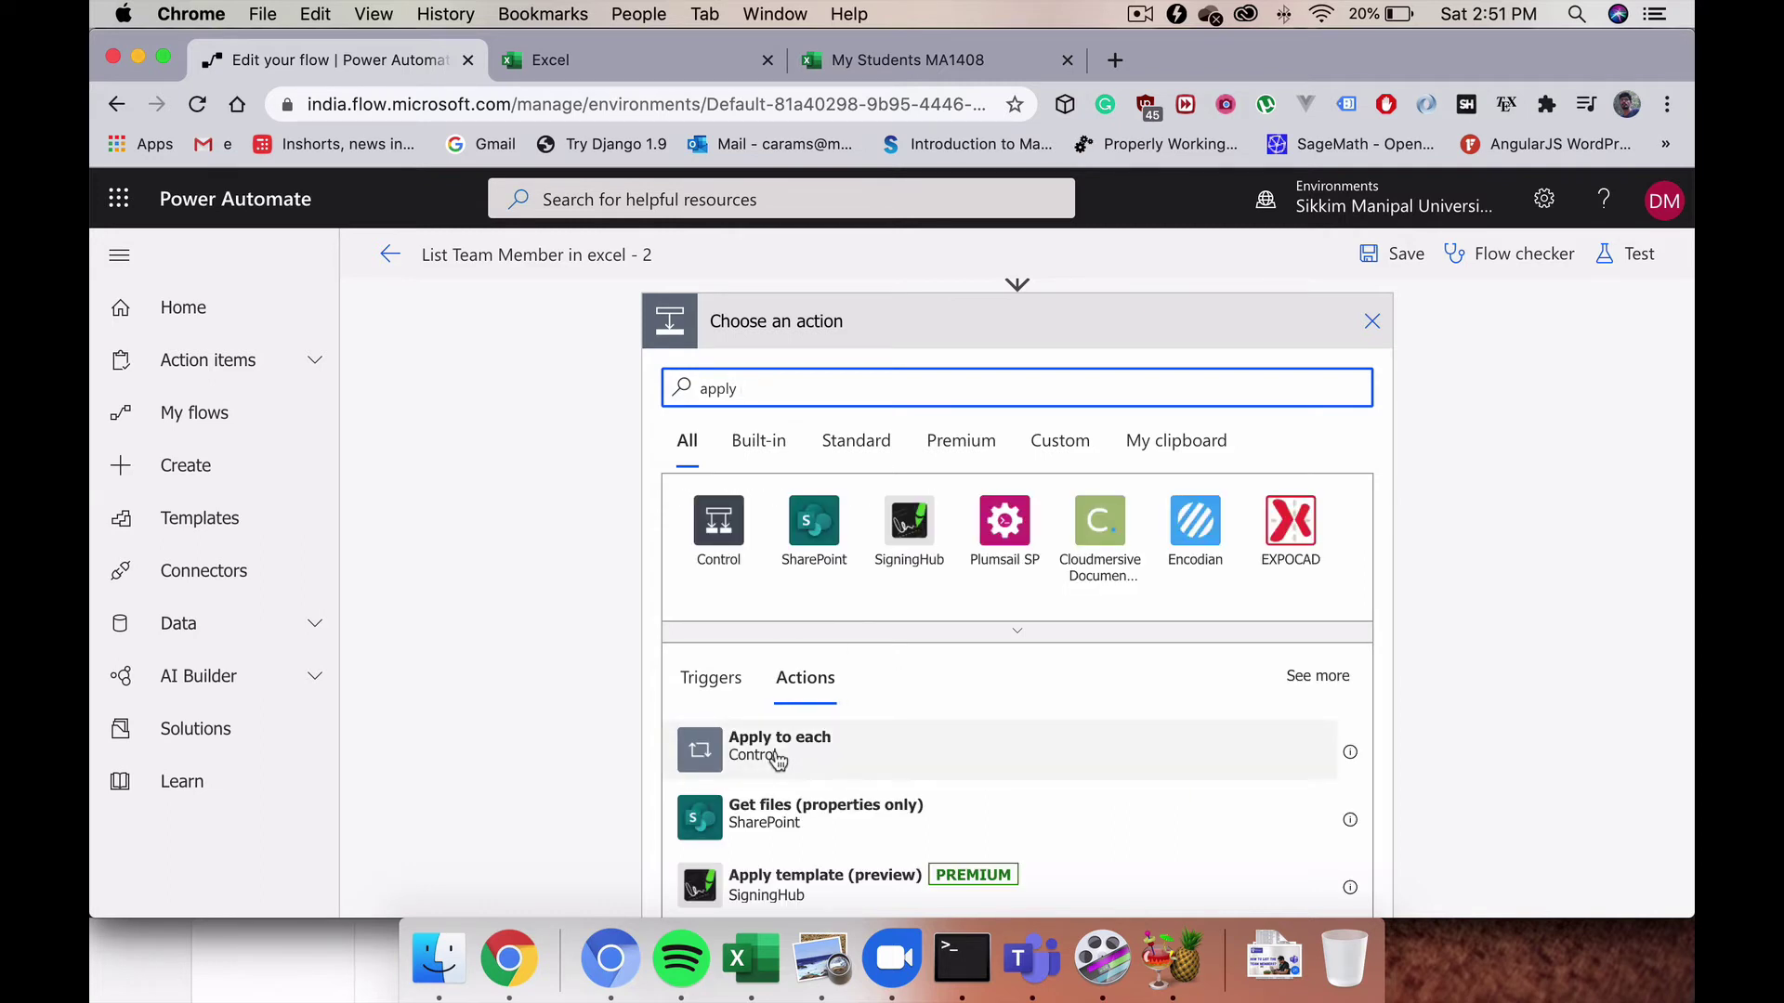
# Step: Add an Apply to each control after Compose and use the value output of List group members as its input
pyautogui.click(815, 752)
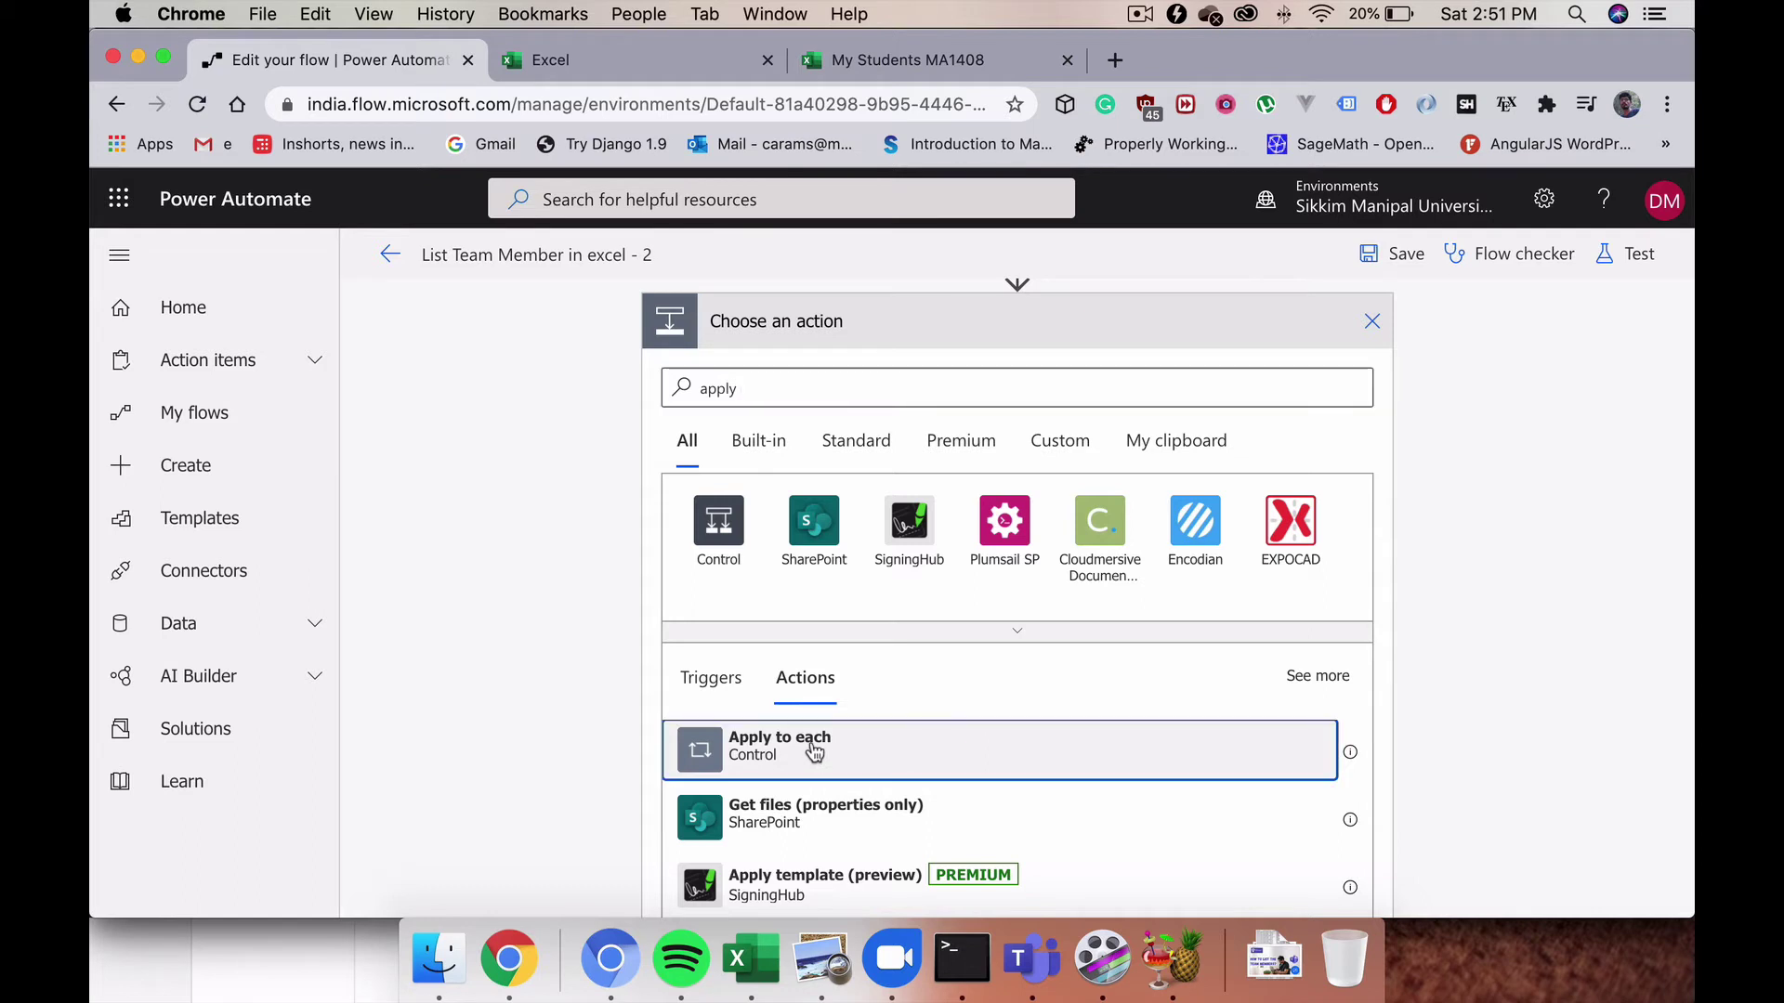
pyautogui.scroll(2, 811, 739)
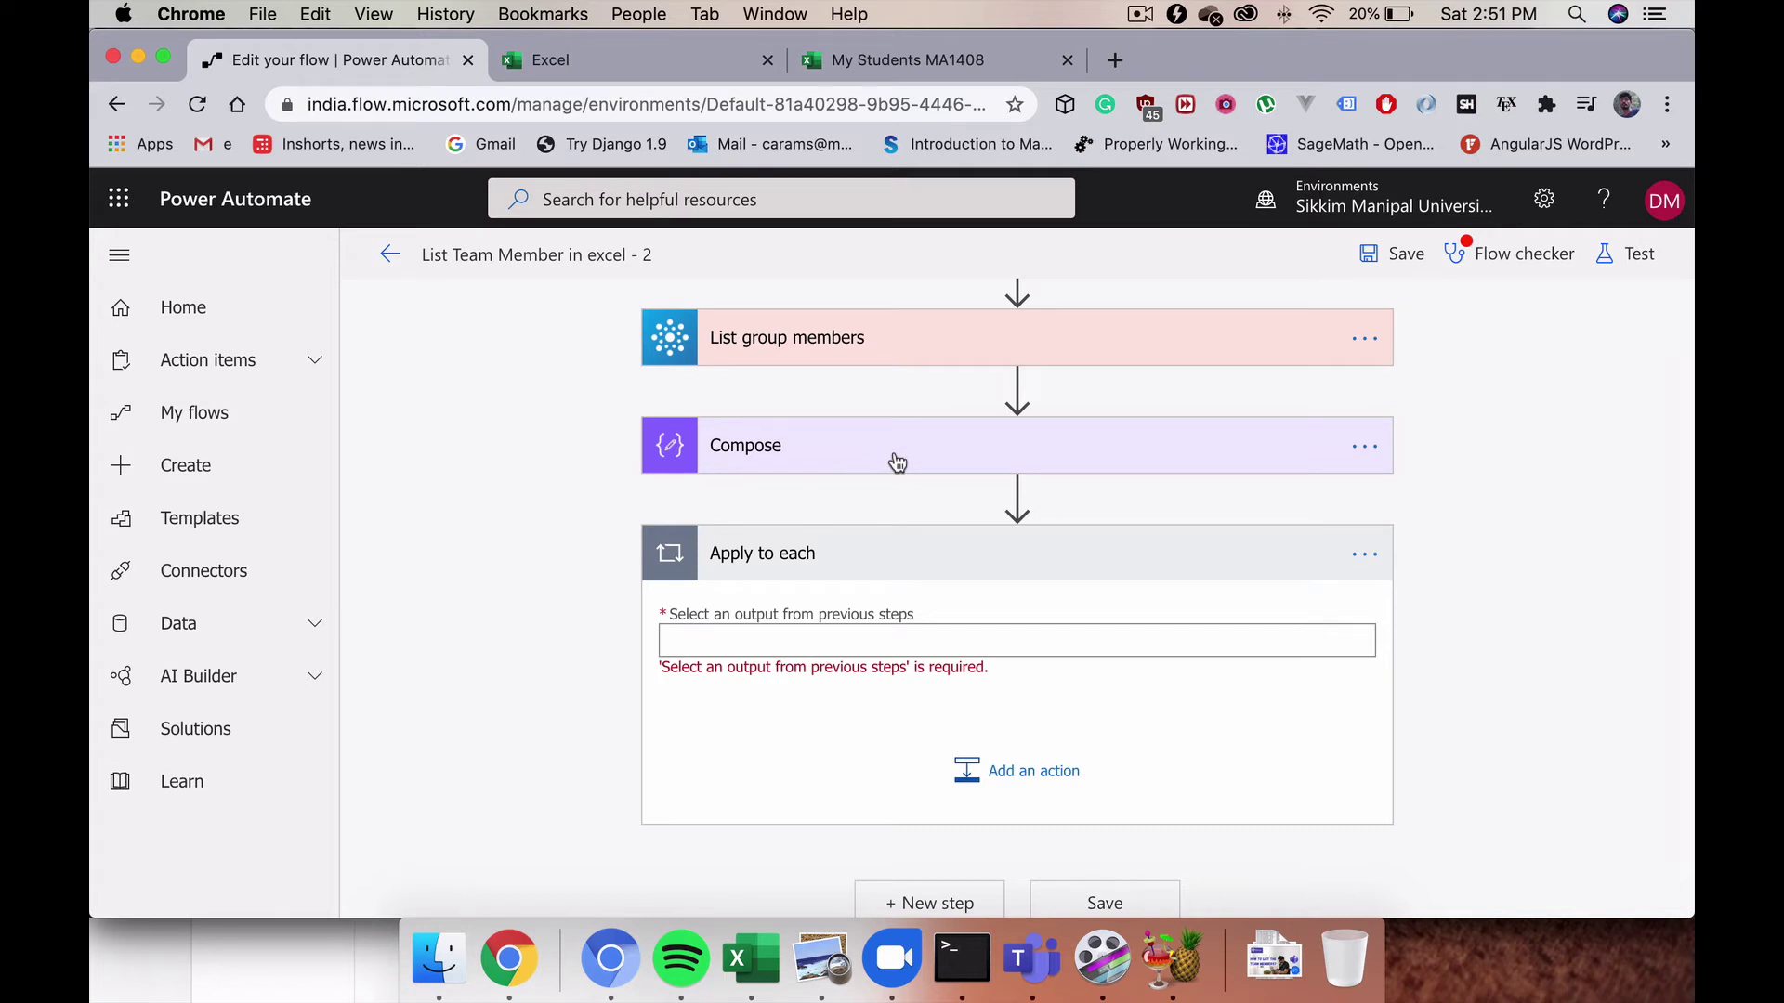
pyautogui.click(856, 639)
pyautogui.scroll(-5, 1026, 712)
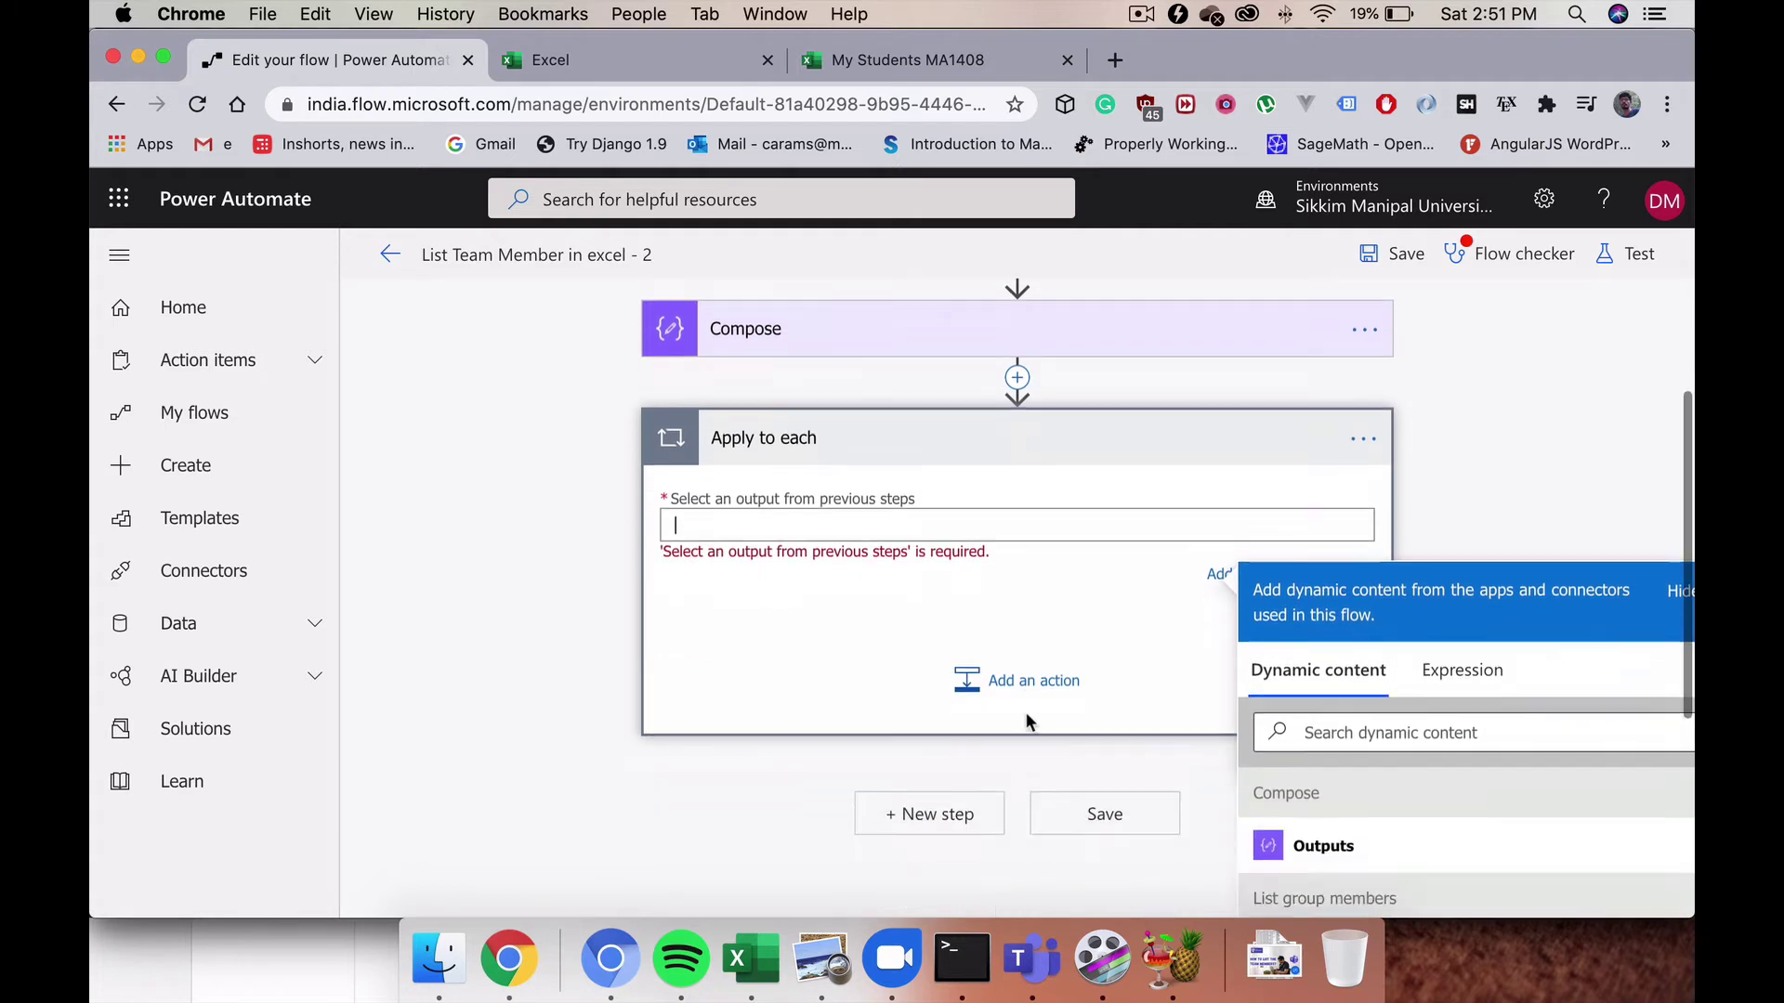
pyautogui.scroll(-6, 1347, 783)
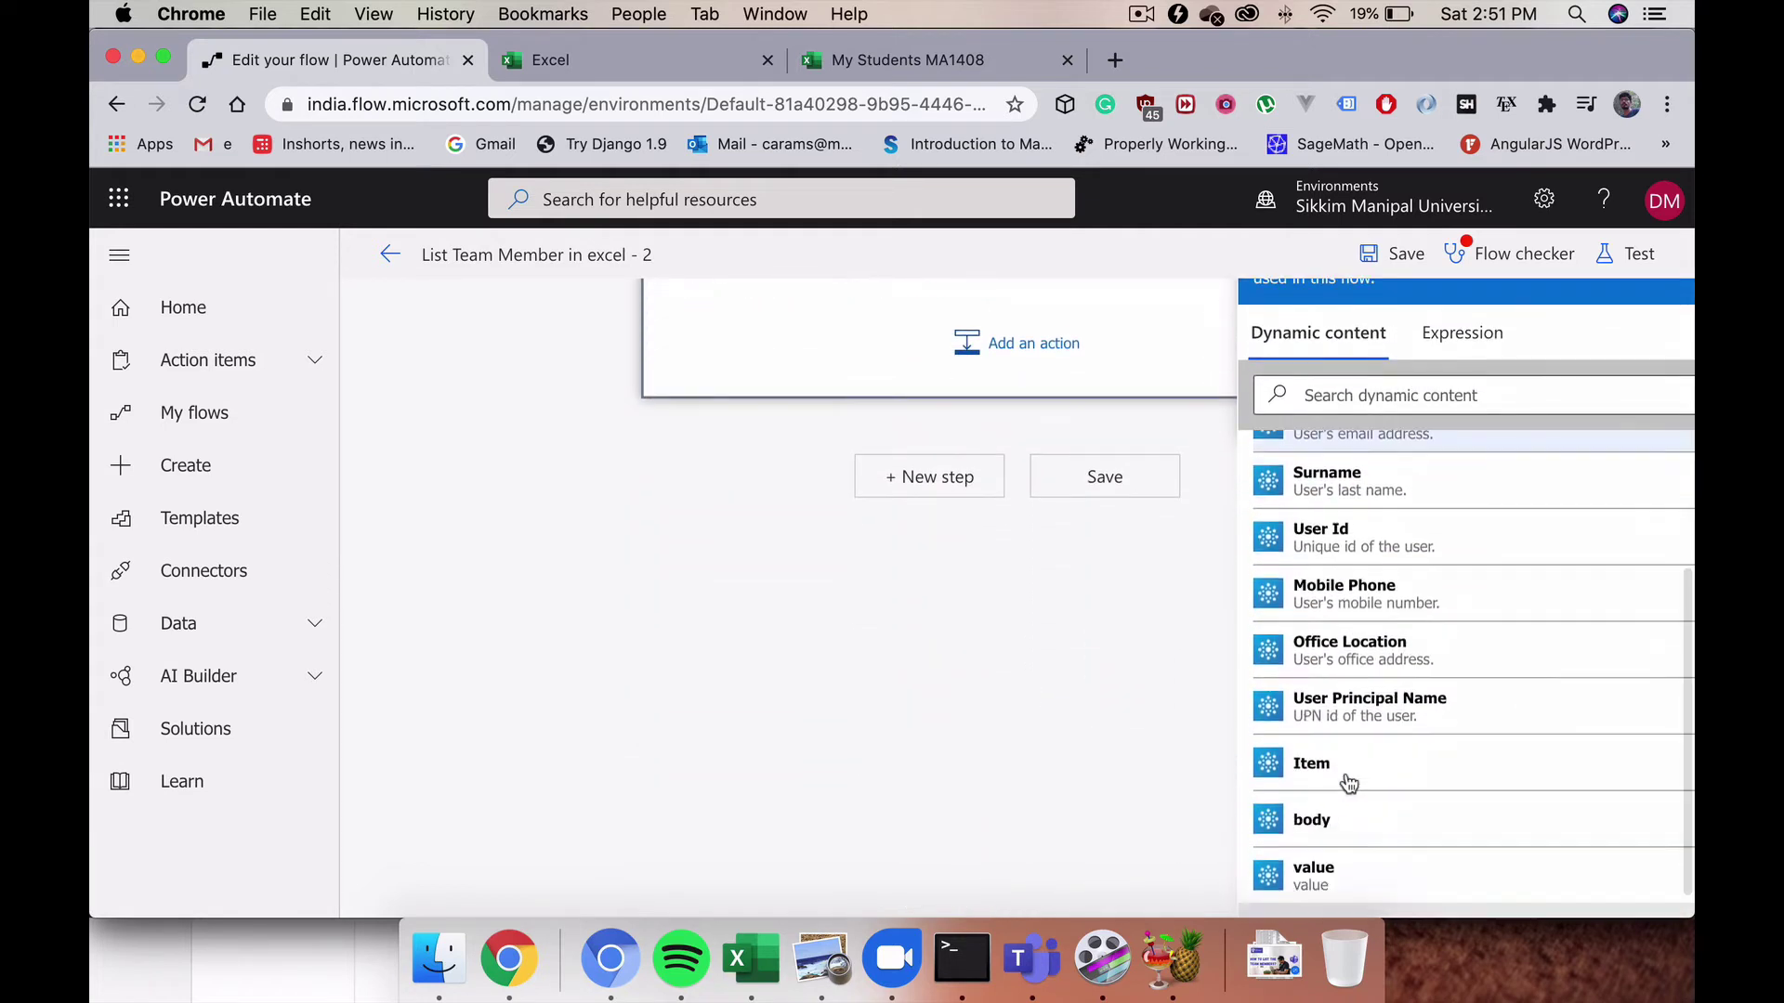
pyautogui.click(1359, 699)
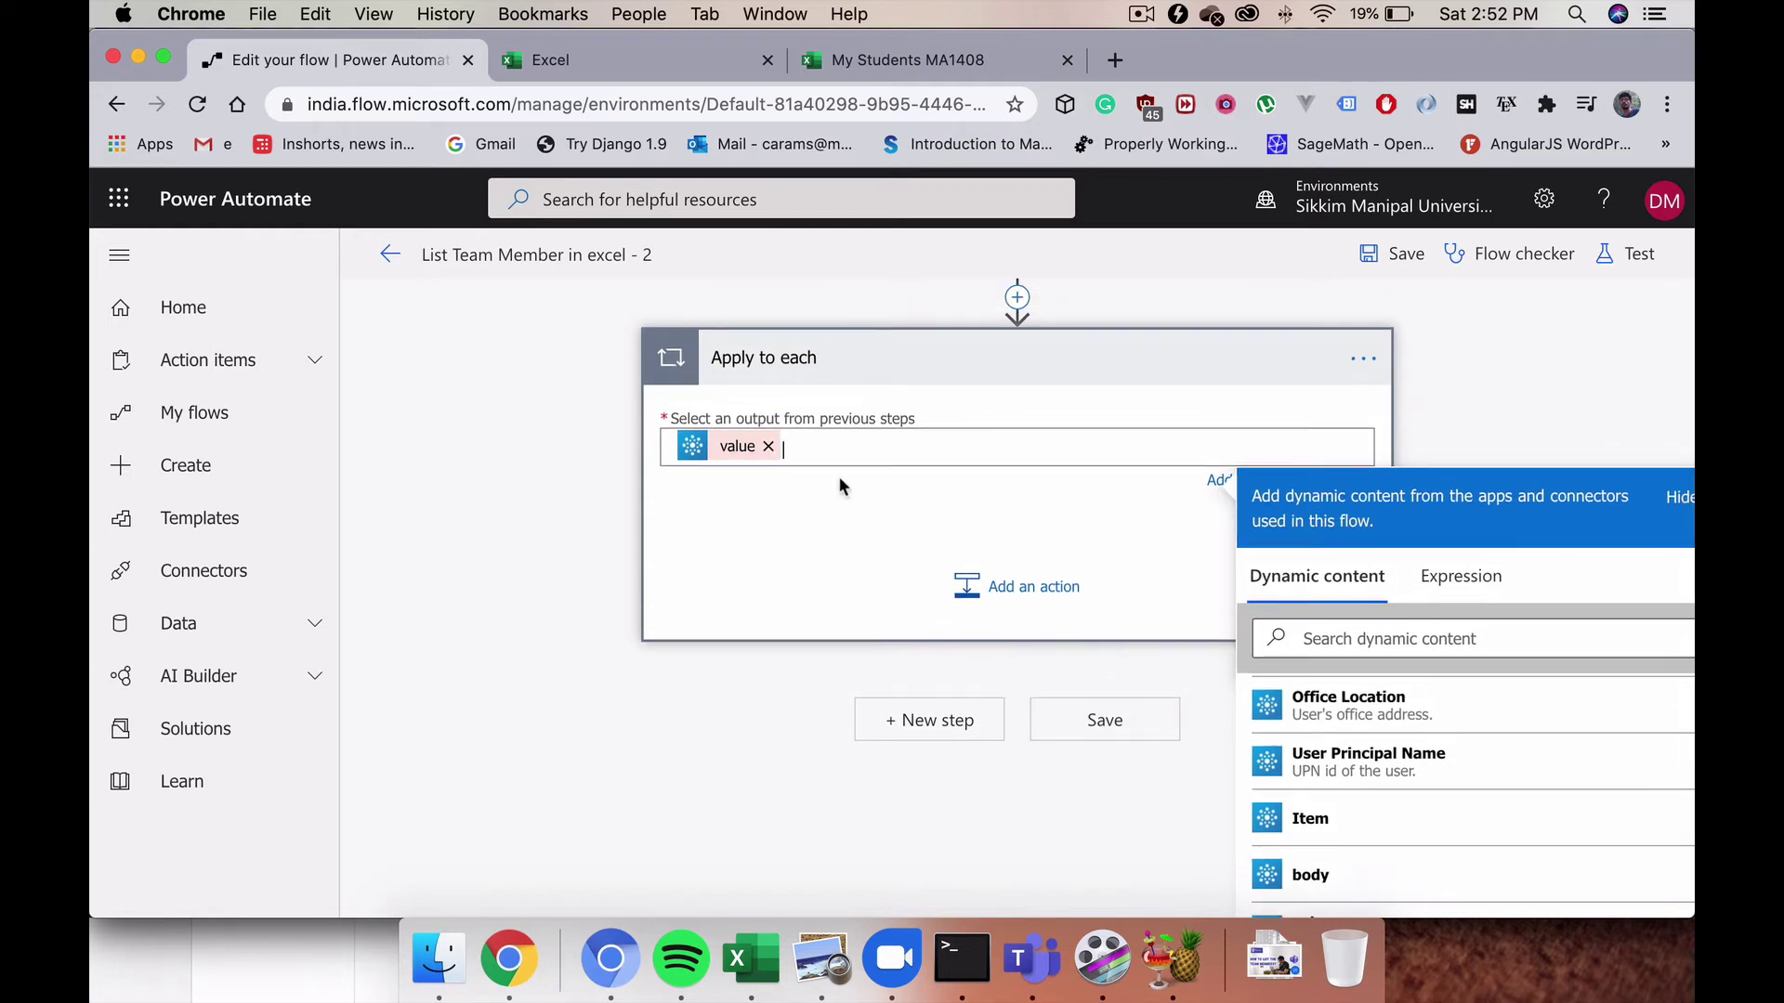
# Step: Inside the Apply to each loop, add the Excel Online (Business) action Add a row into a table
pyautogui.scroll(1, 840, 591)
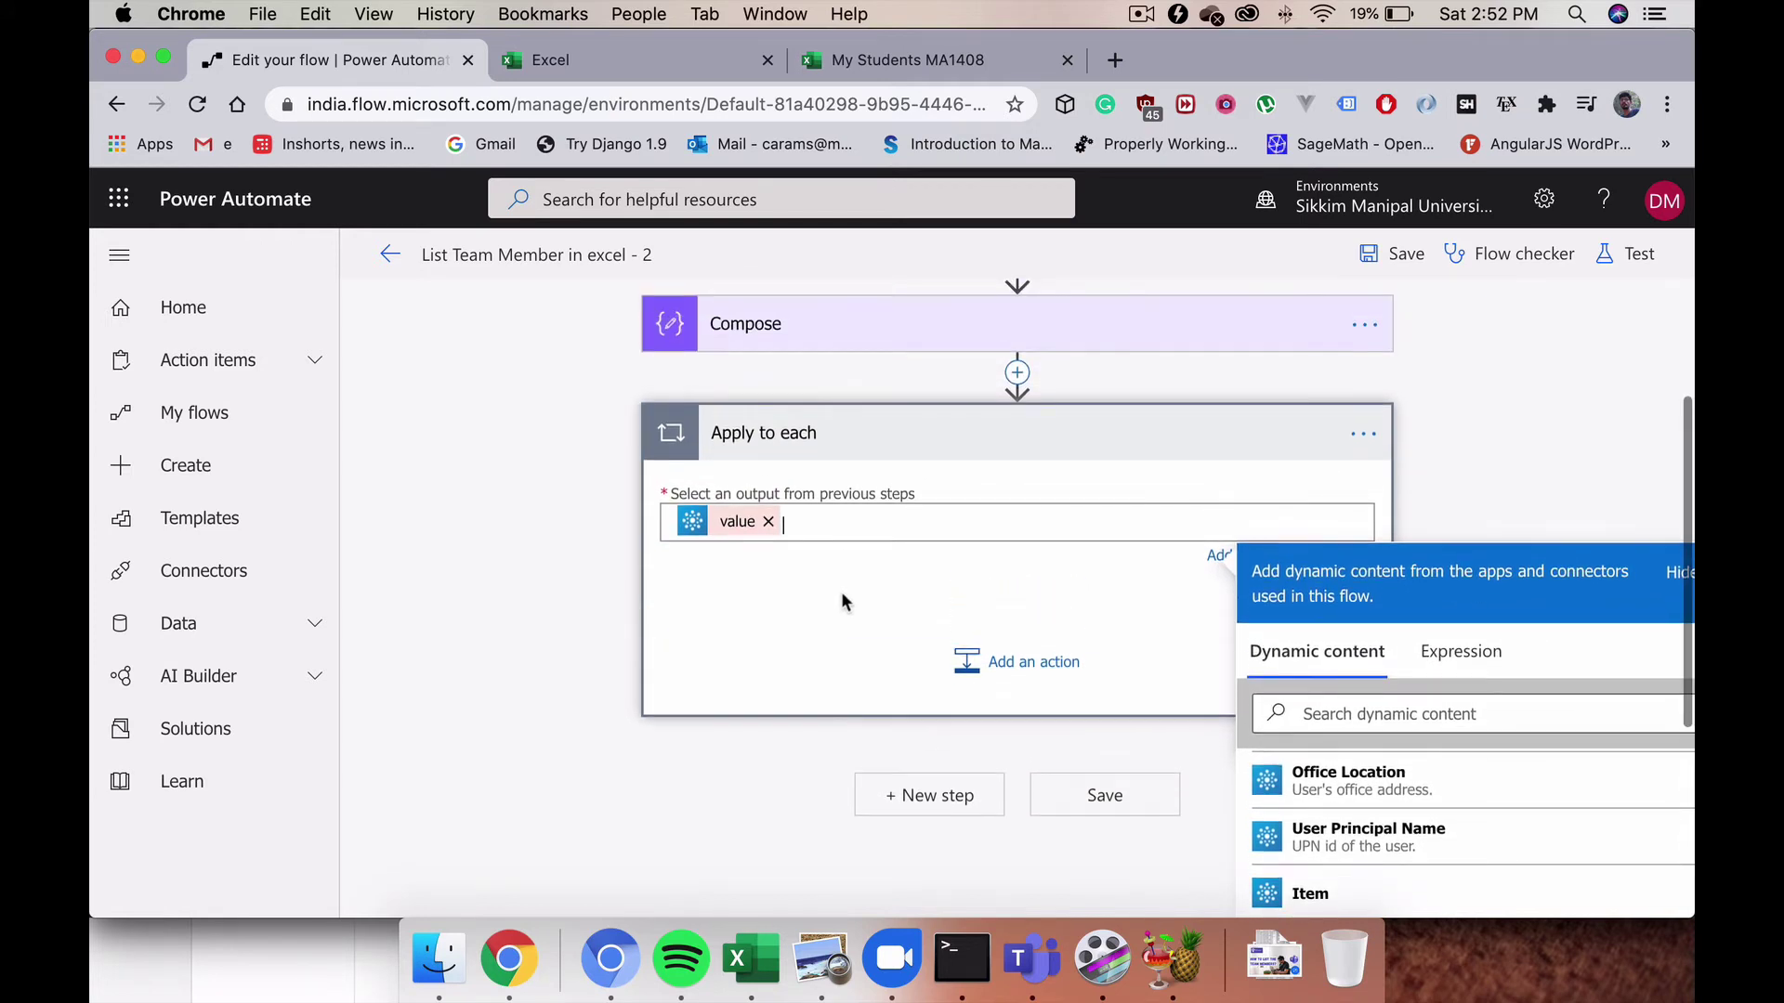
pyautogui.click(999, 666)
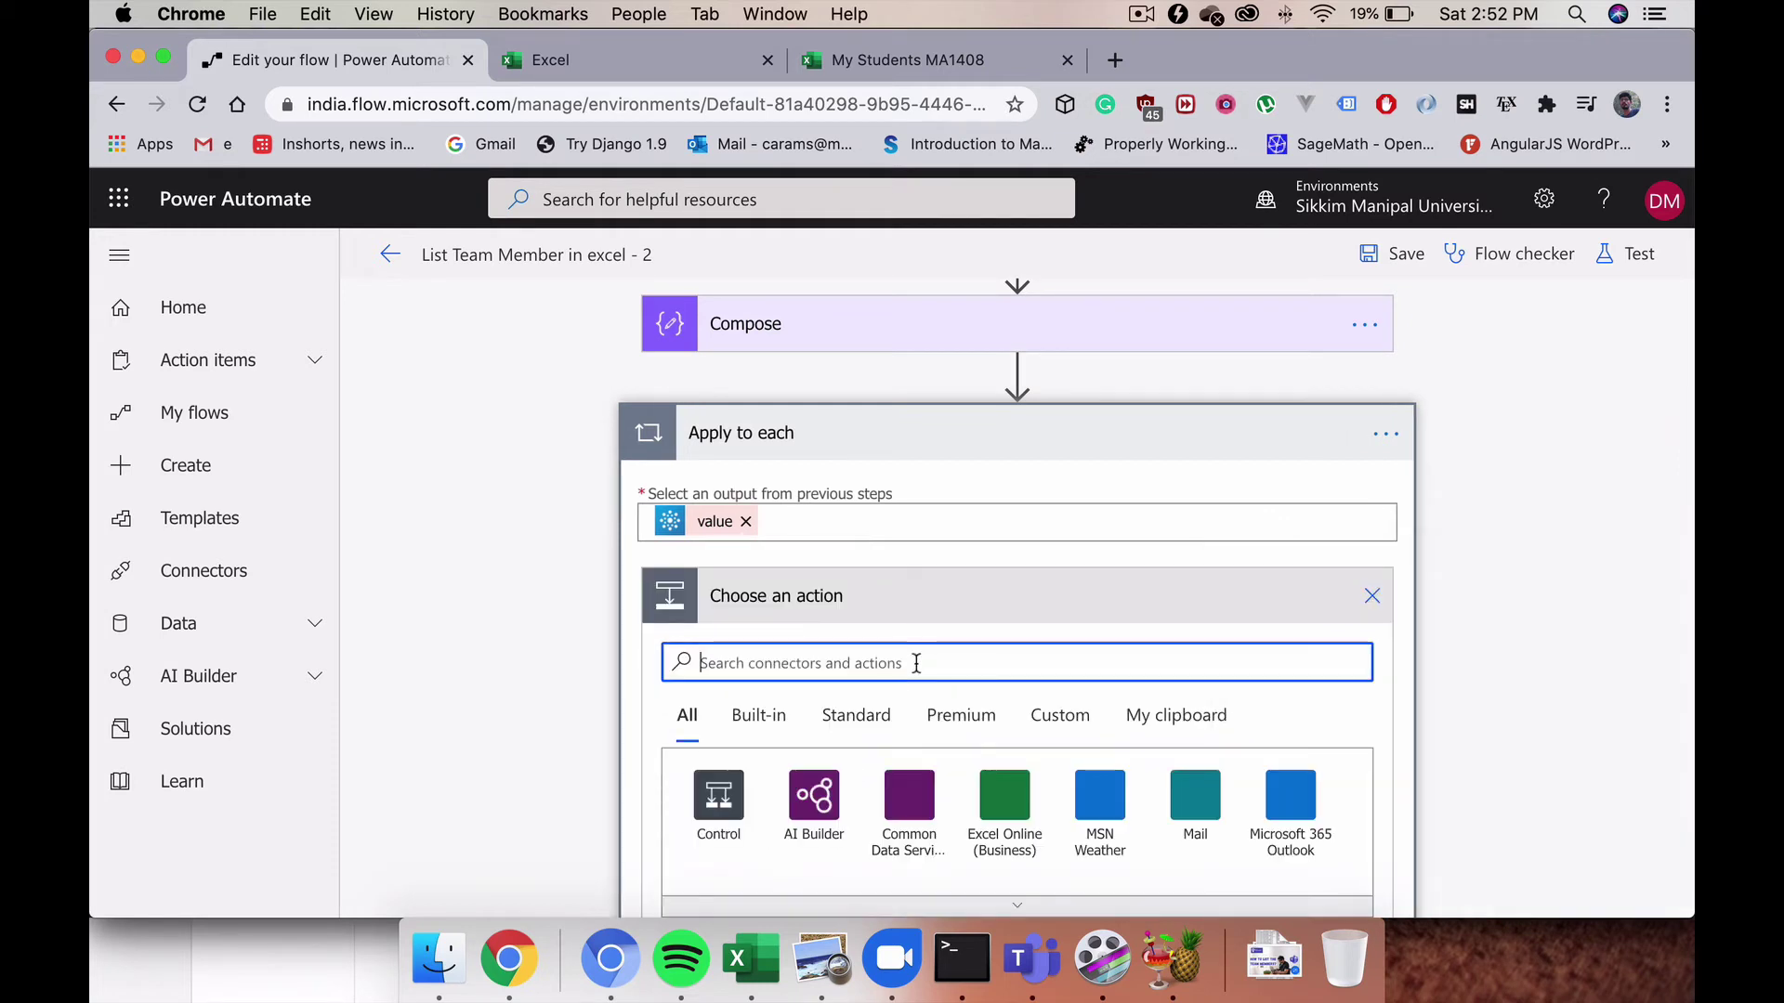
pyautogui.scroll(3, 916, 665)
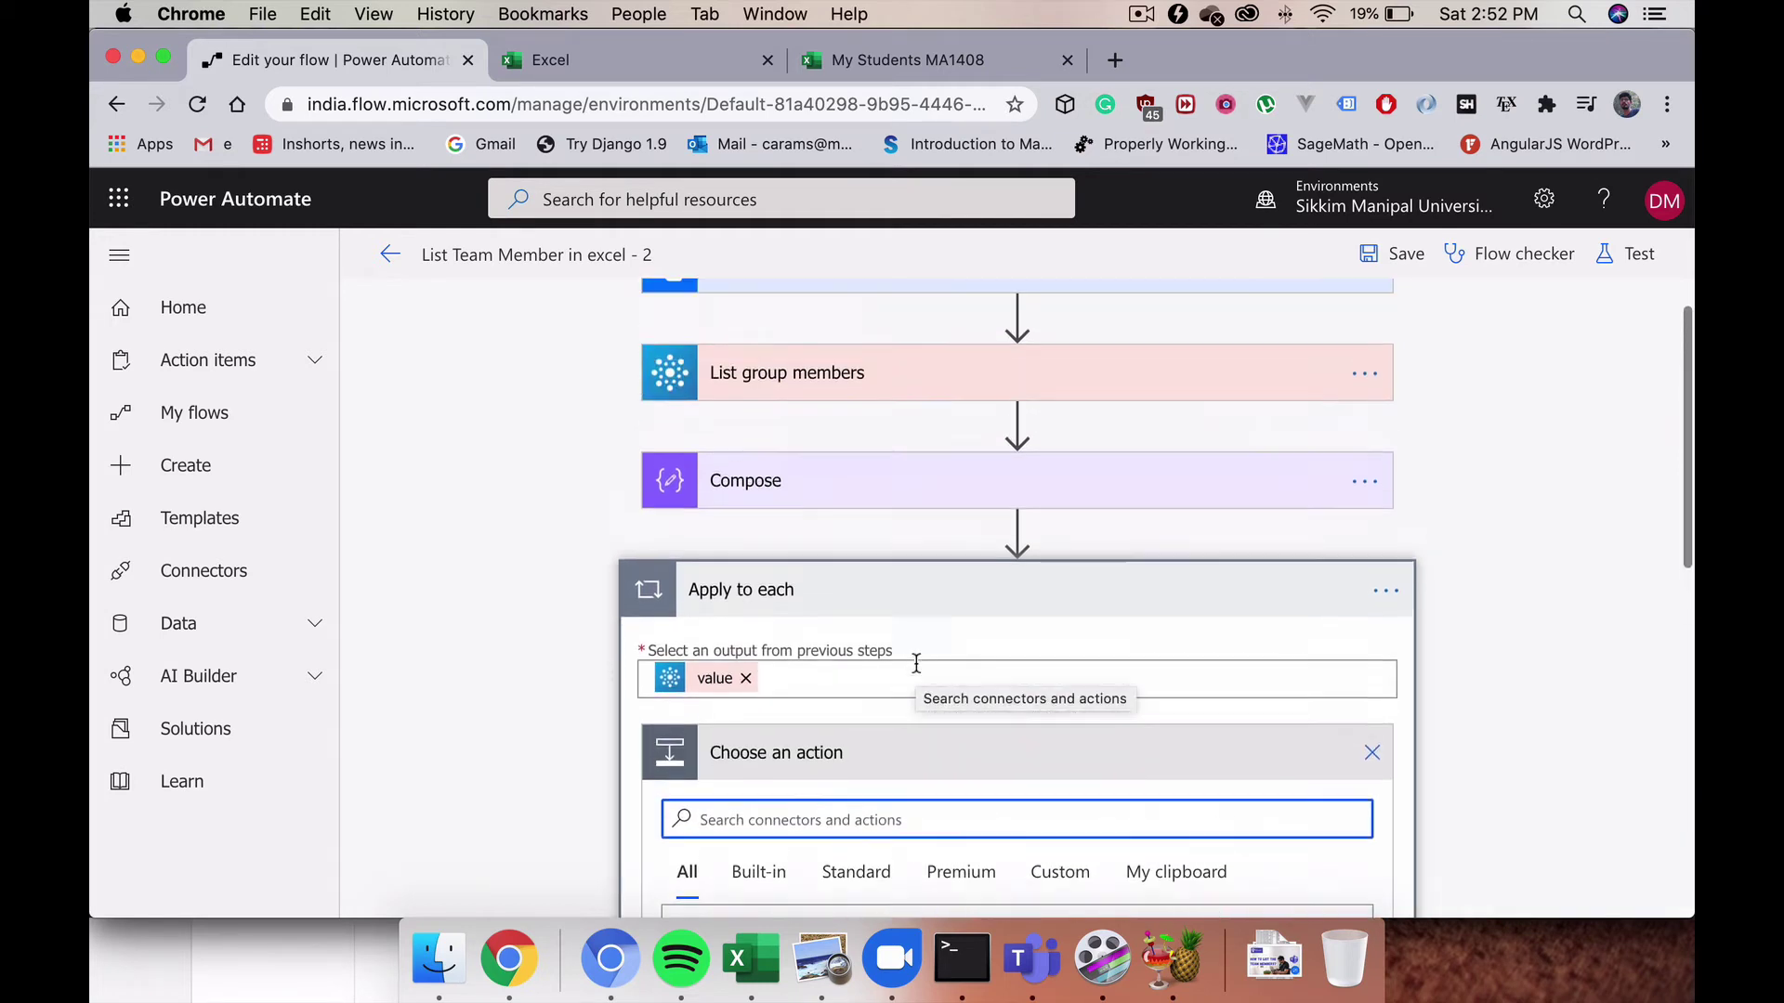
pyautogui.scroll(-4, 879, 678)
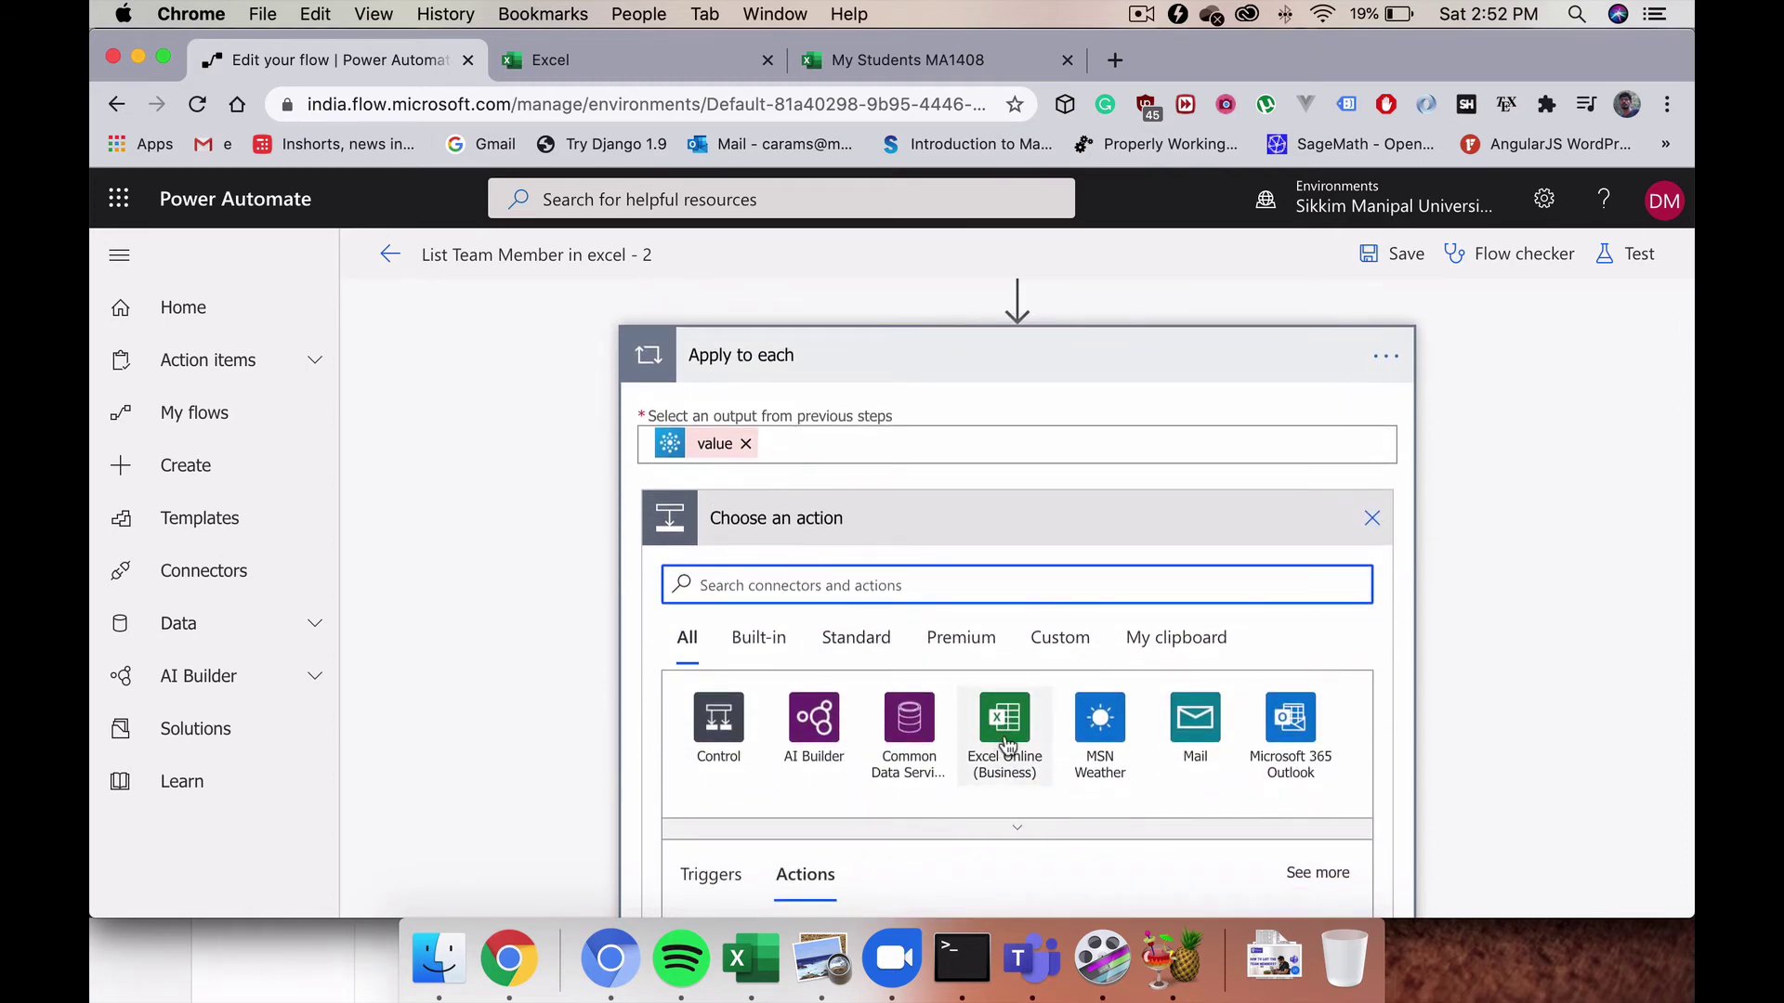
pyautogui.scroll(-1, 1002, 734)
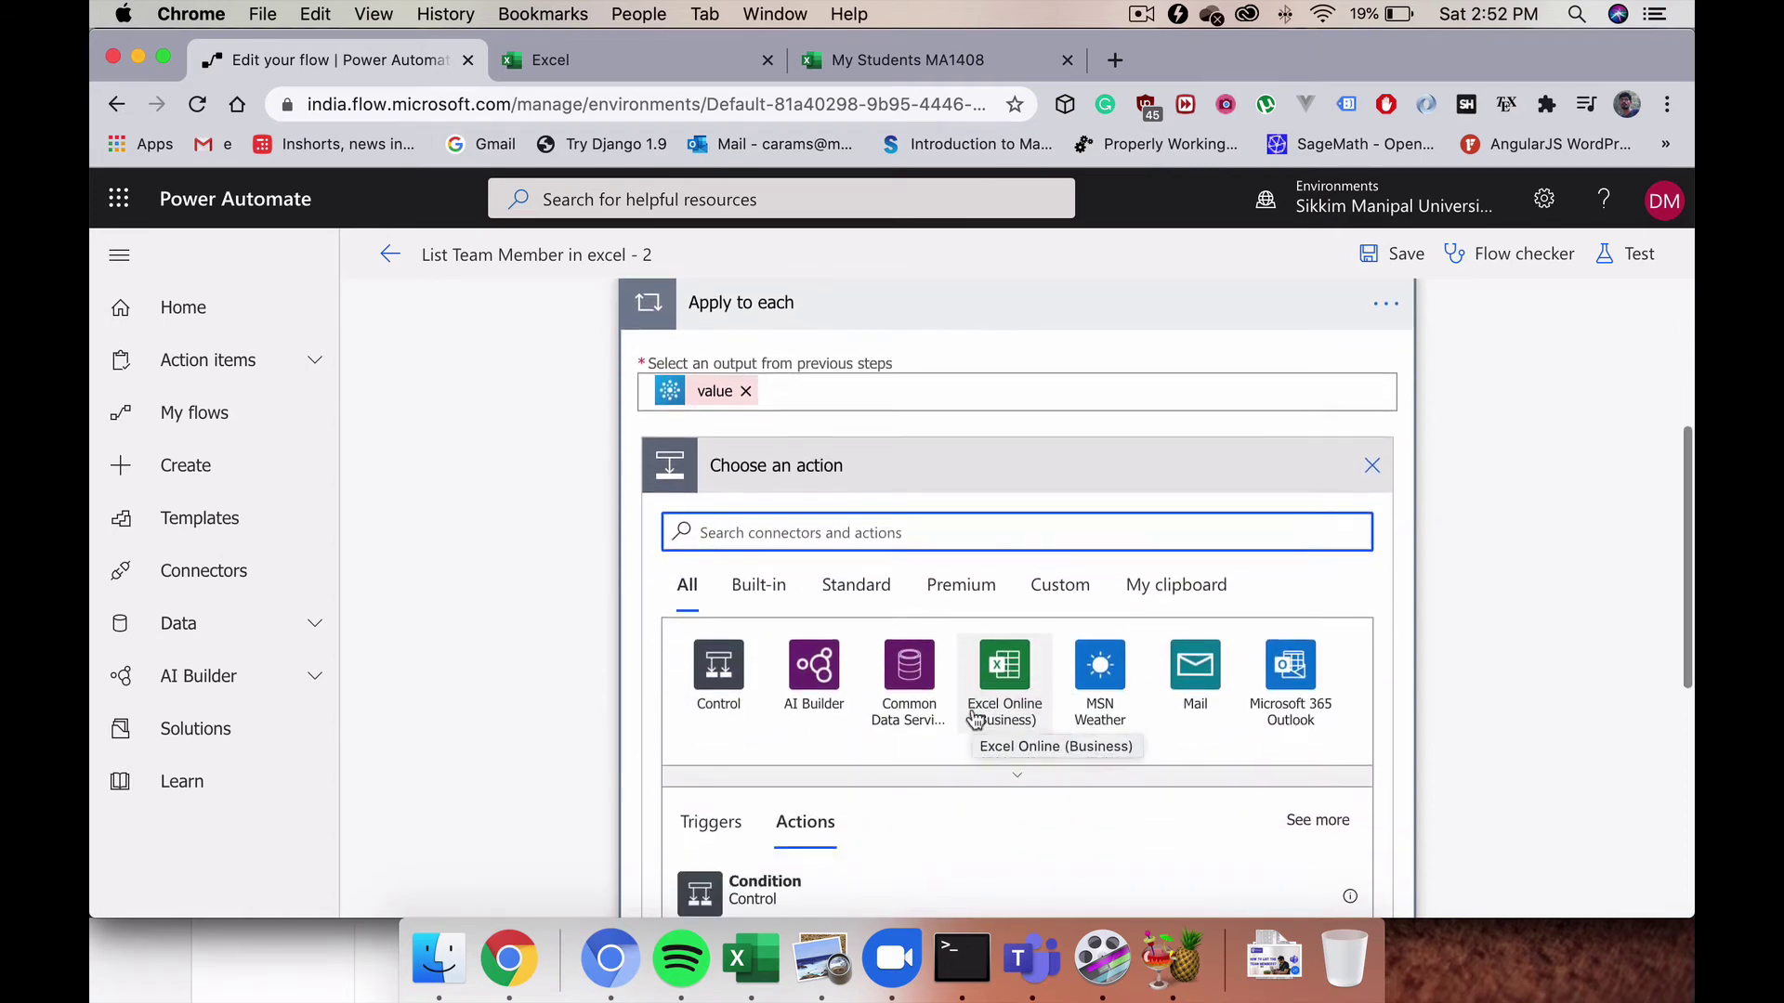
pyautogui.write('excel')
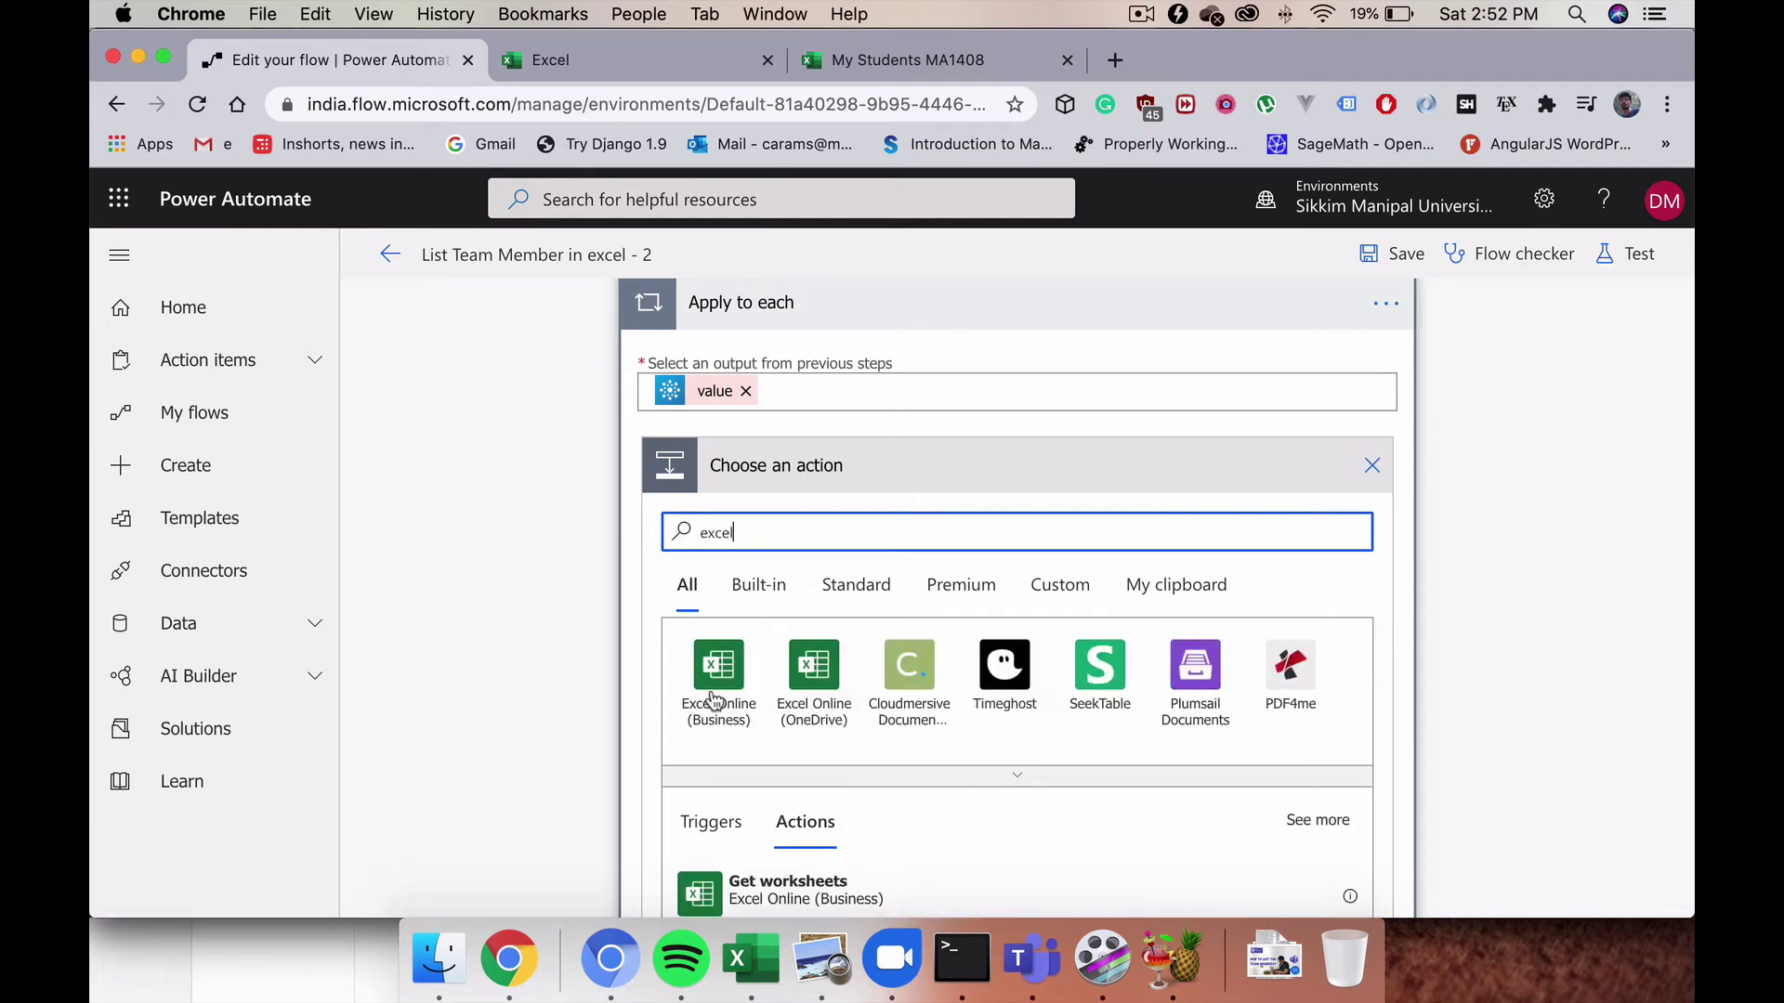
pyautogui.scroll(-2, 757, 727)
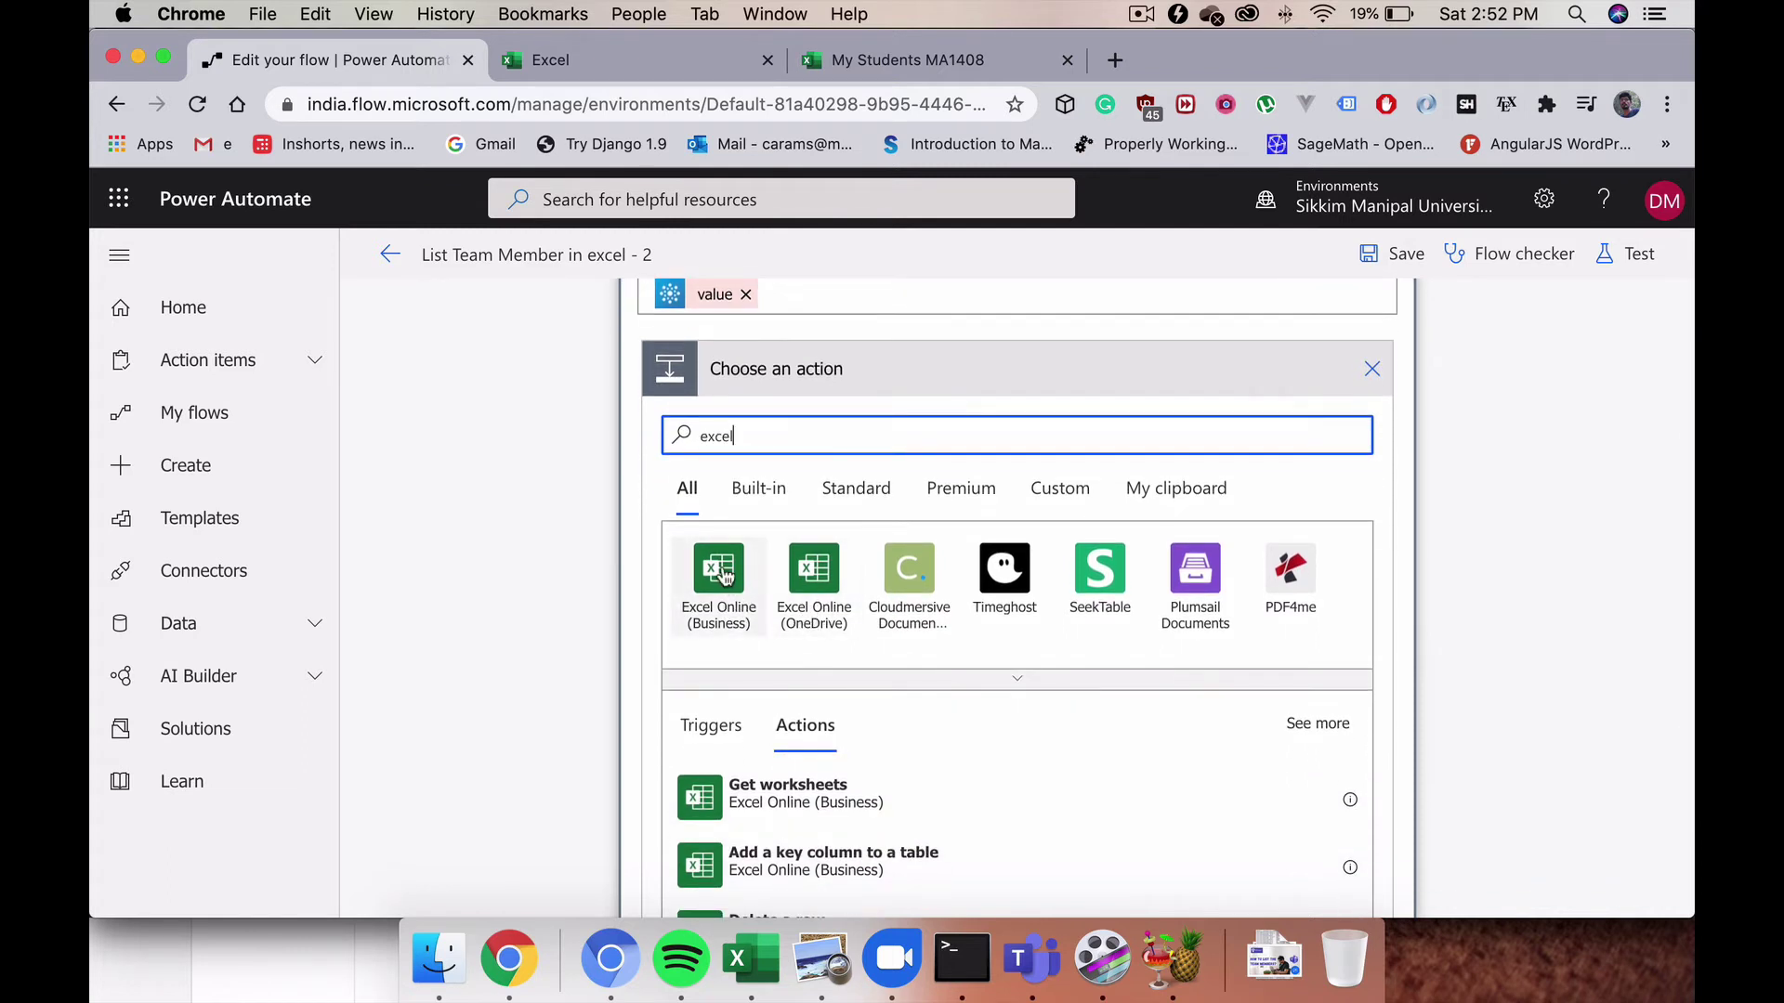
pyautogui.click(723, 572)
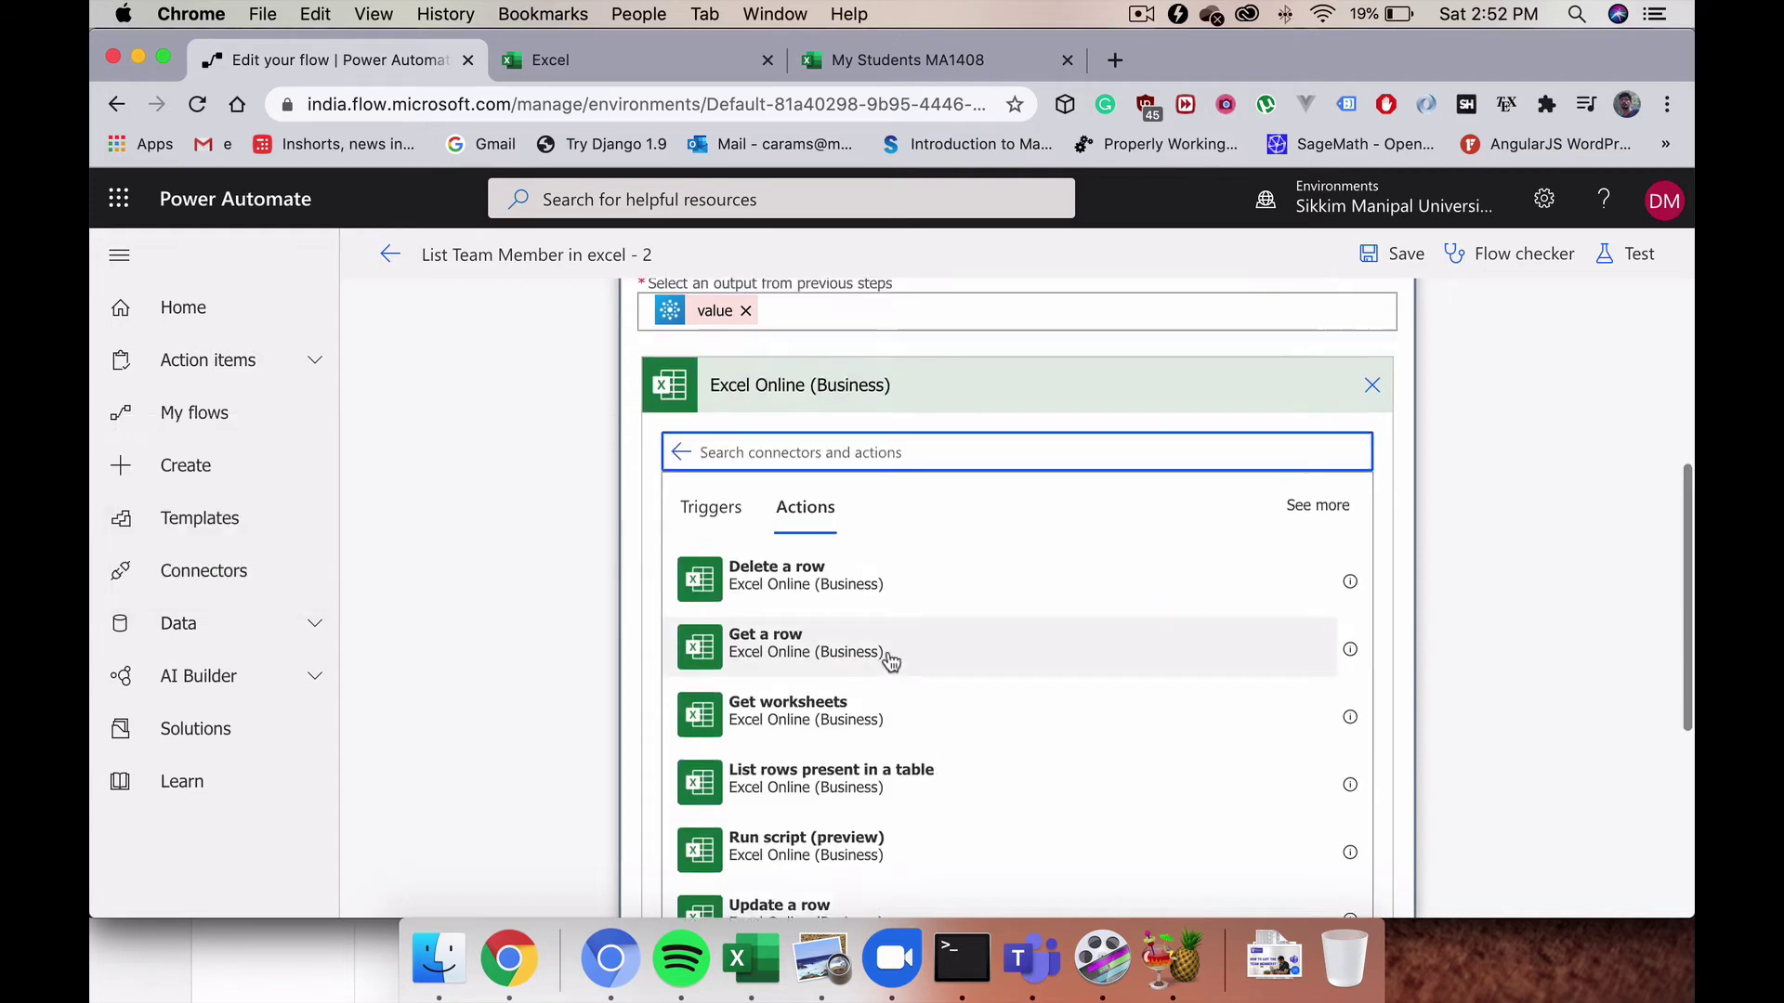
pyautogui.scroll(-4, 891, 662)
pyautogui.scroll(-2, 891, 661)
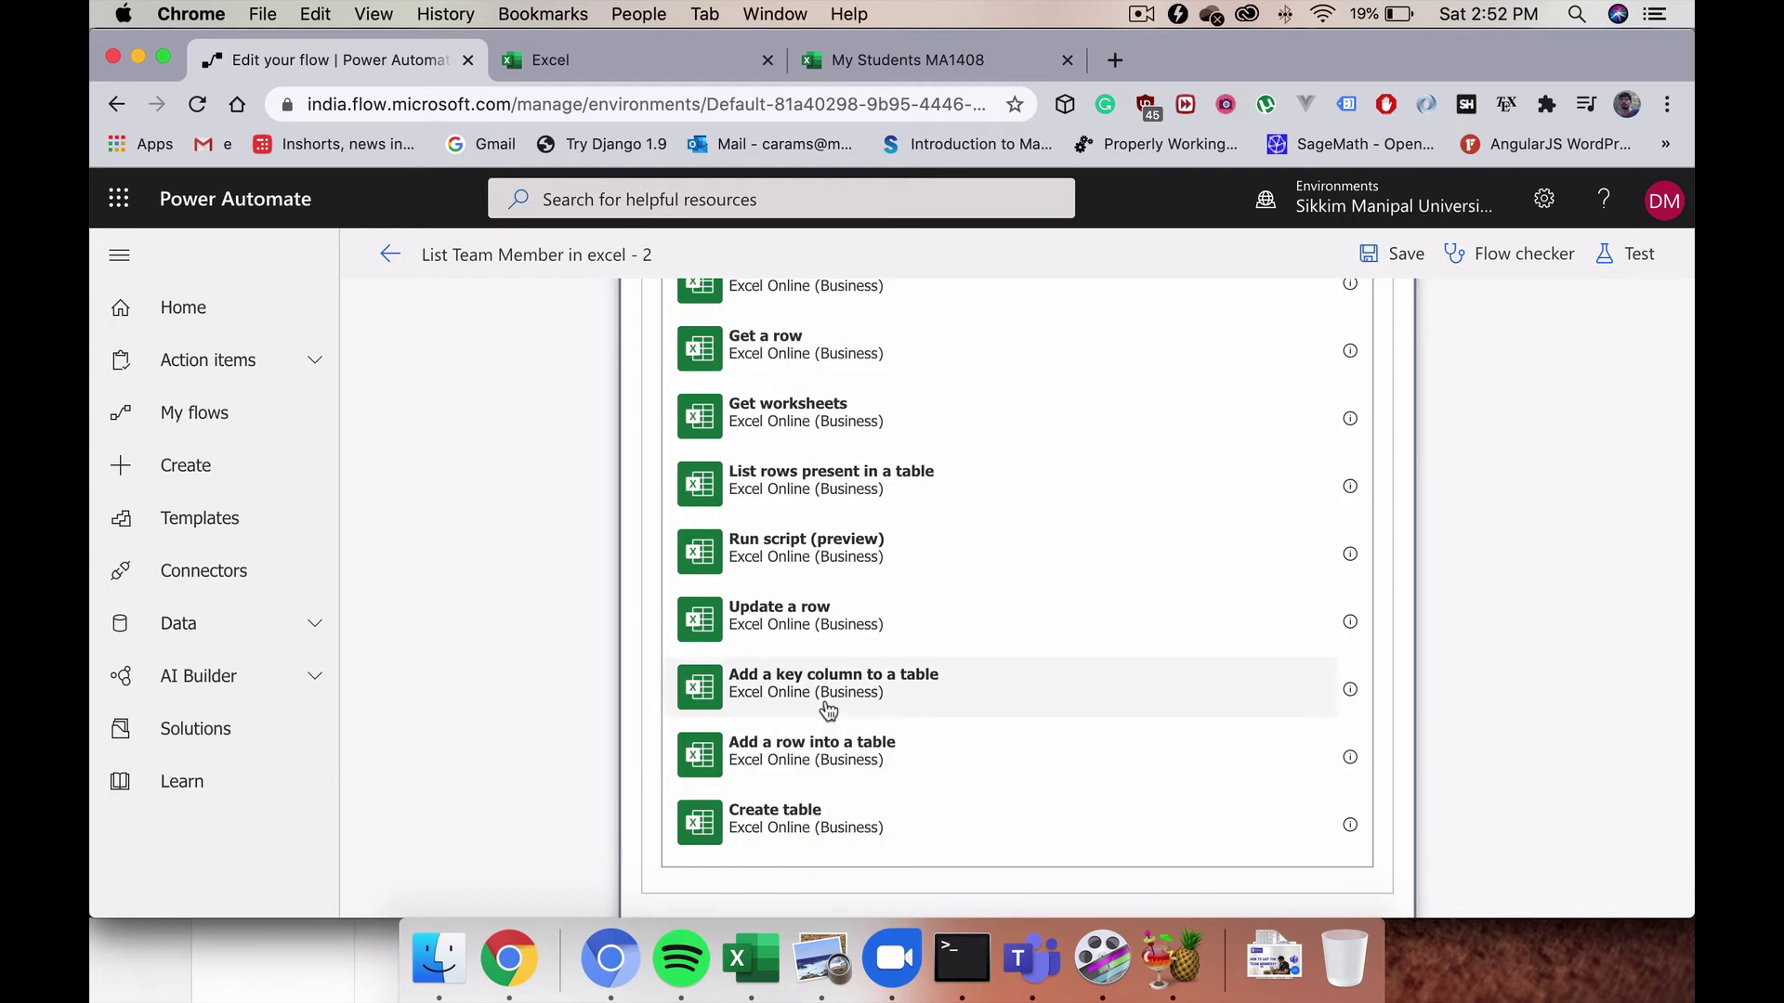
pyautogui.scroll(2, 826, 708)
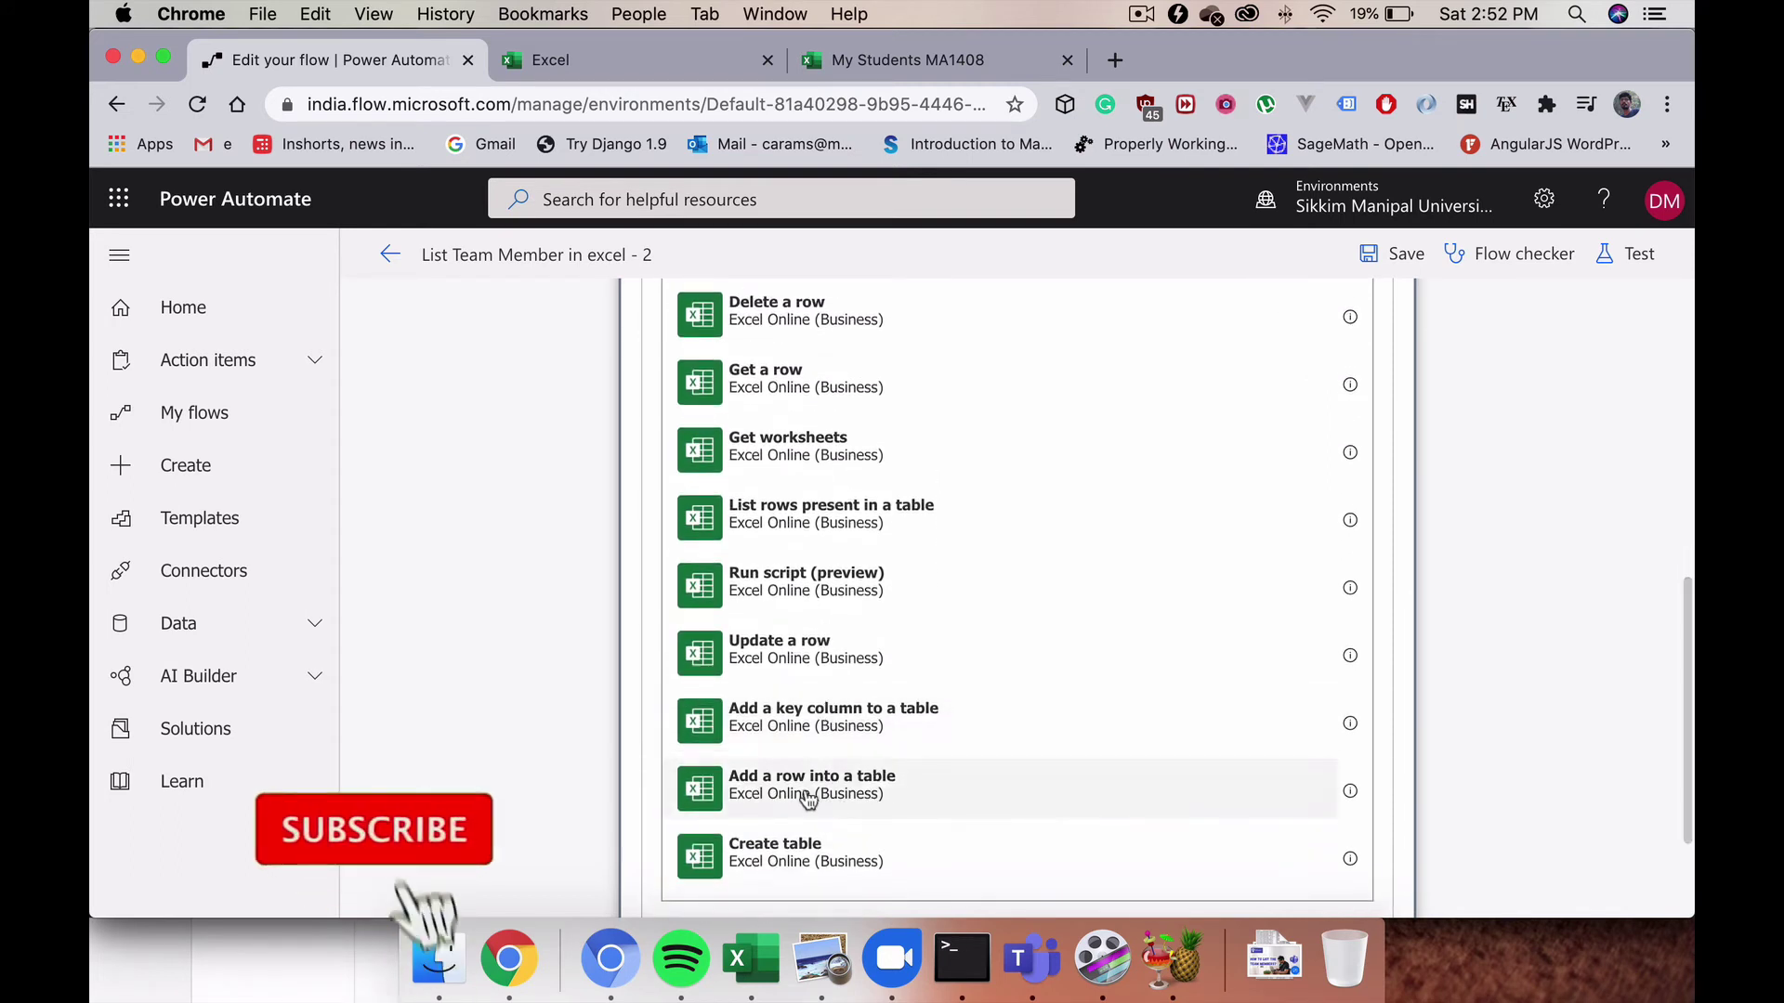
pyautogui.click(818, 790)
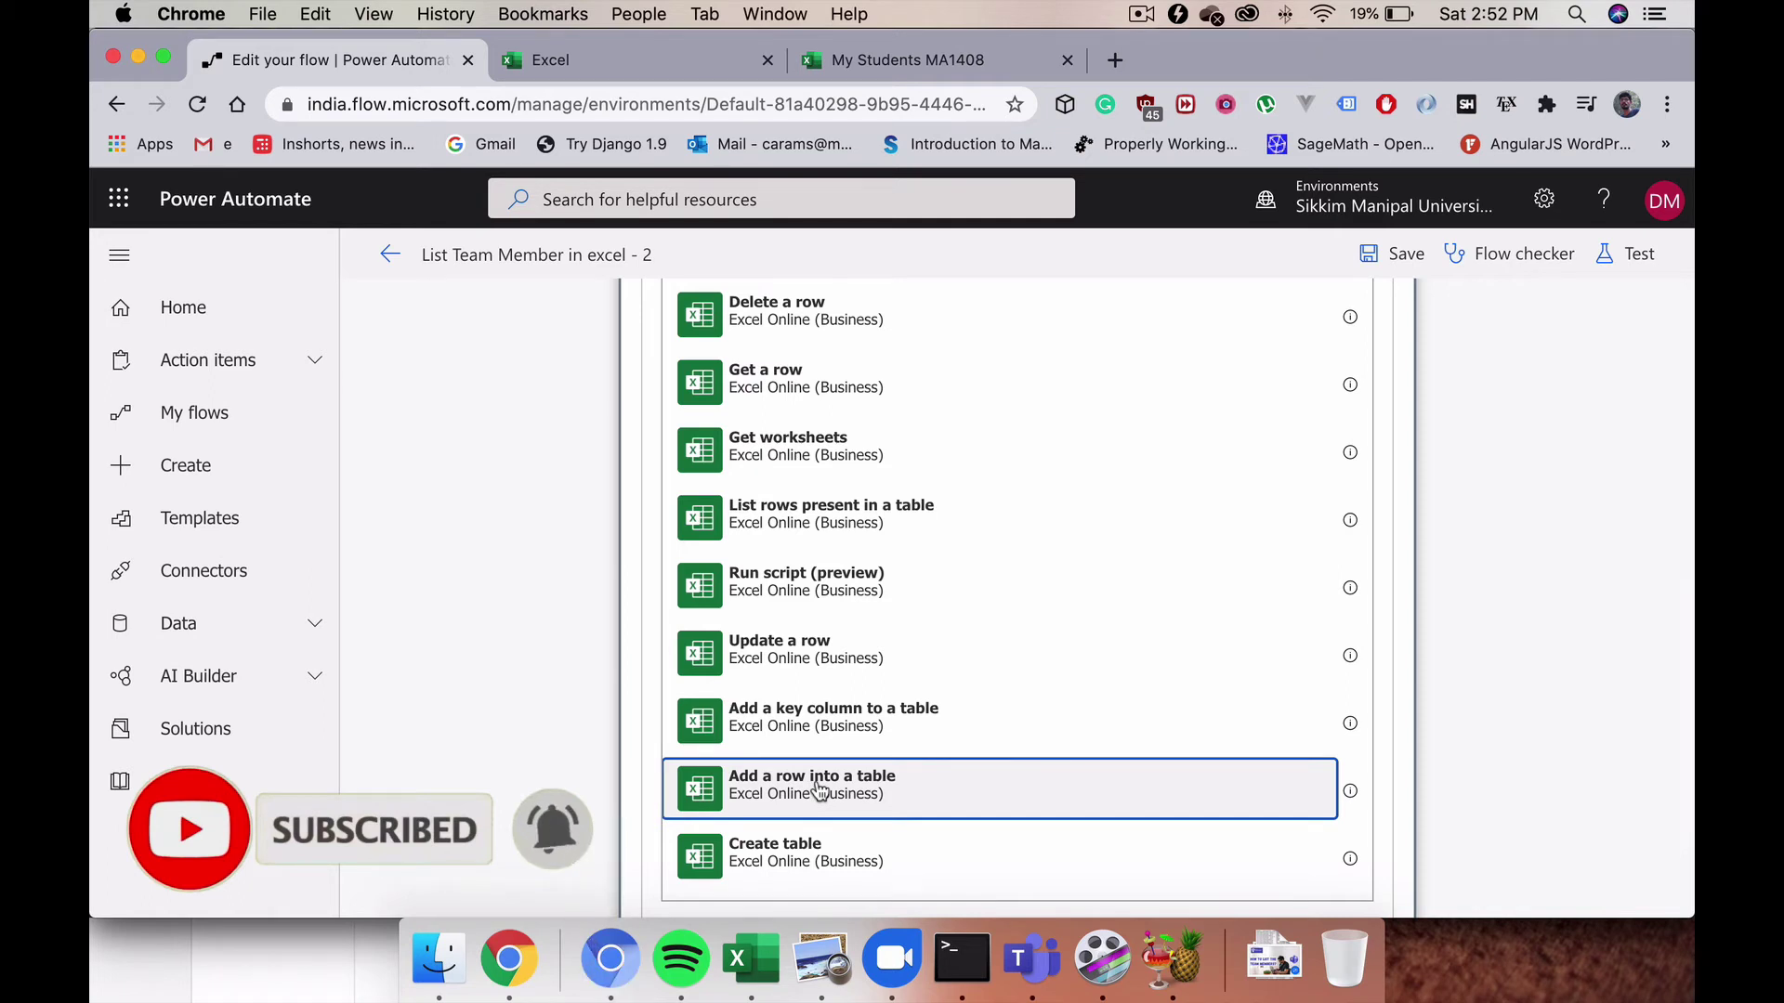
# Step: Set the Add a row into a table action's location to OneDrive for Business and its document library to OneDrive
pyautogui.scroll(1, 853, 662)
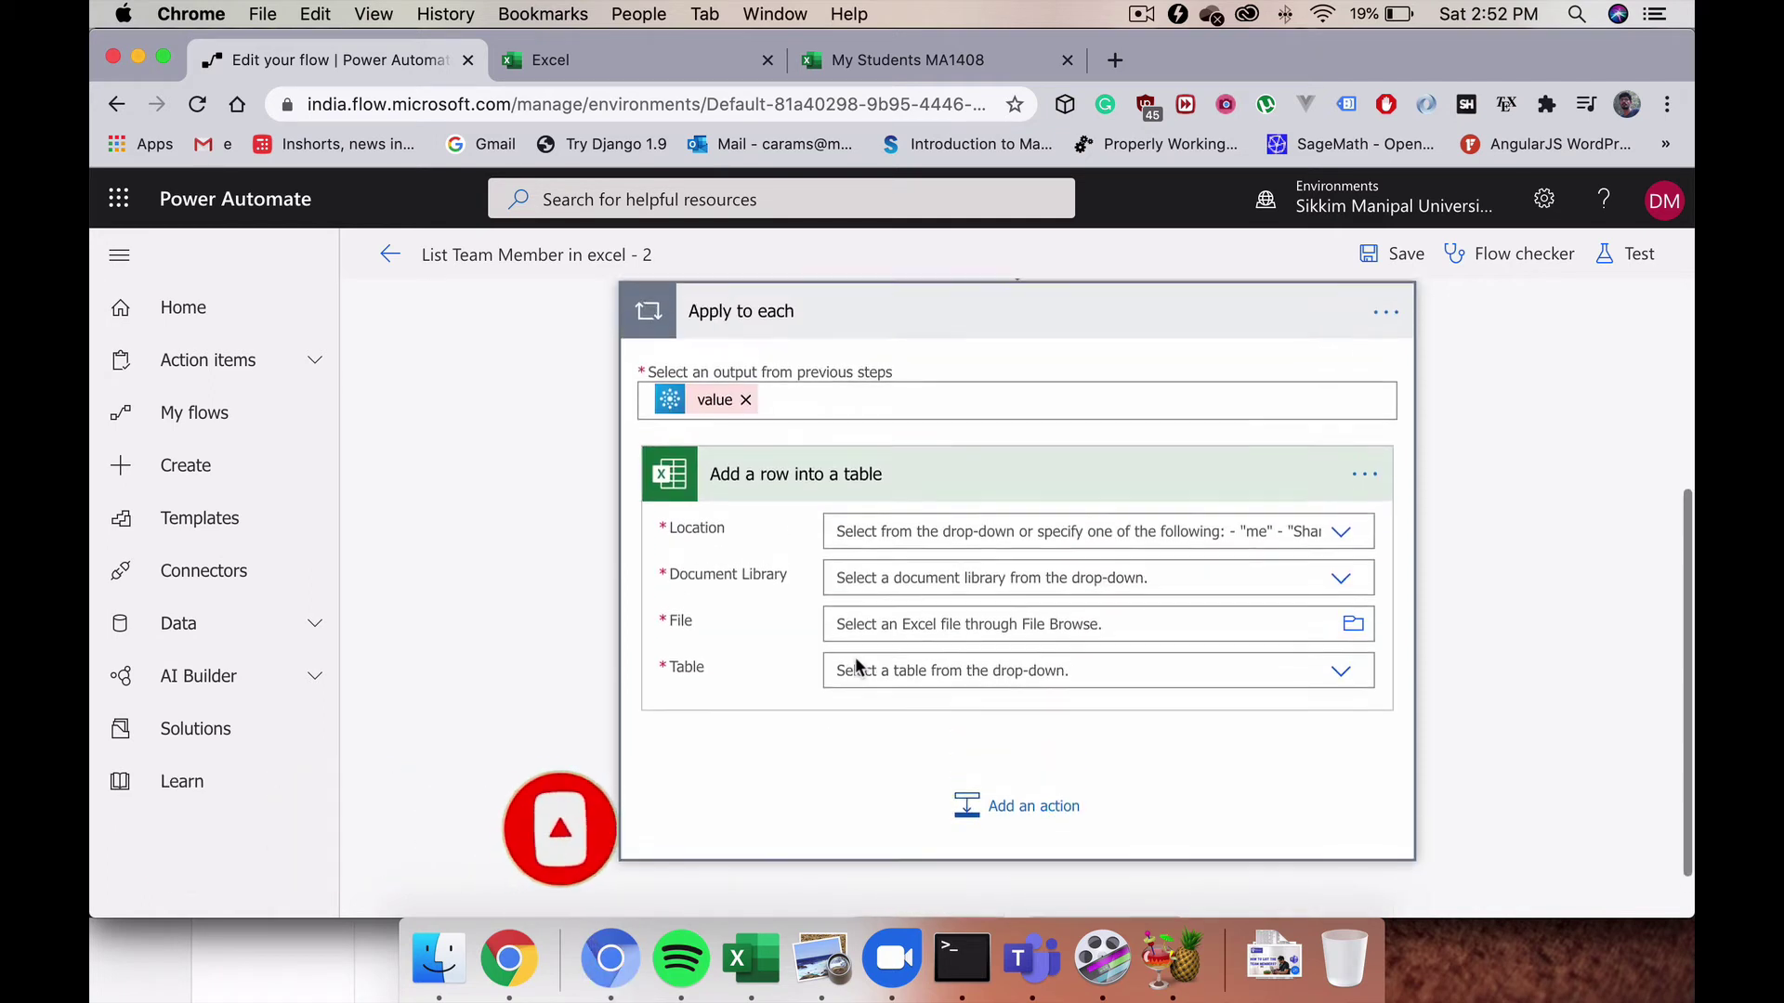
pyautogui.click(1349, 538)
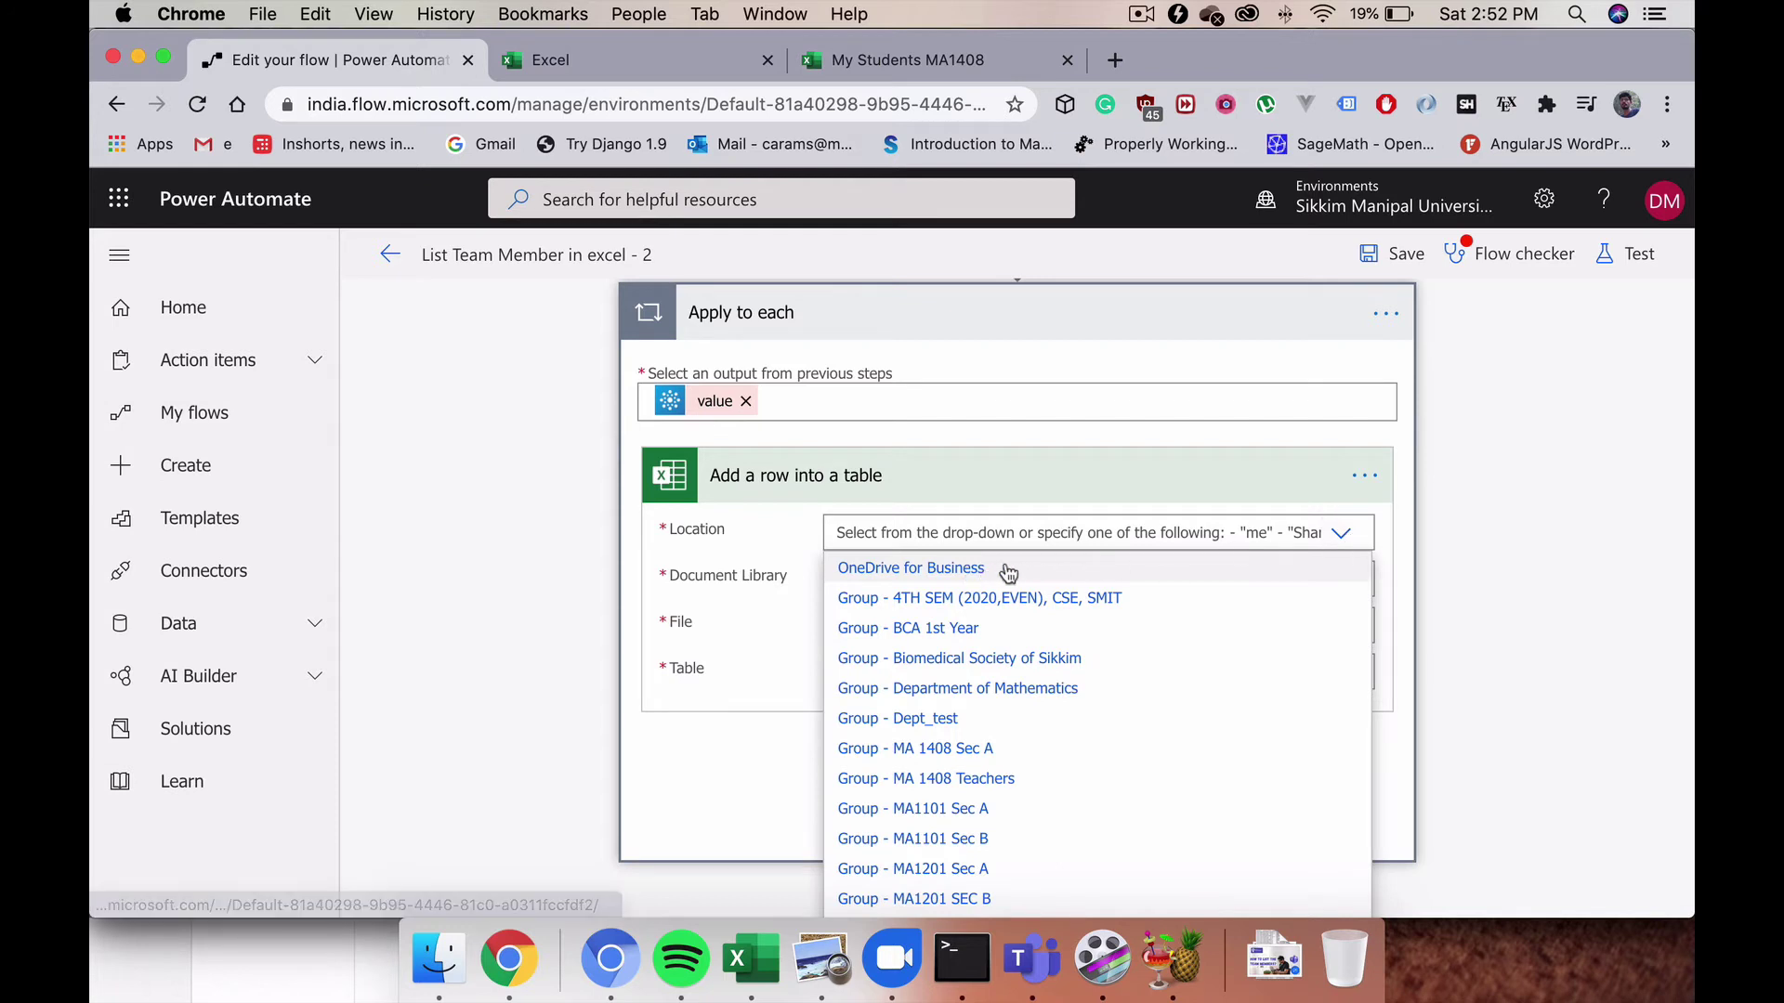
pyautogui.click(994, 571)
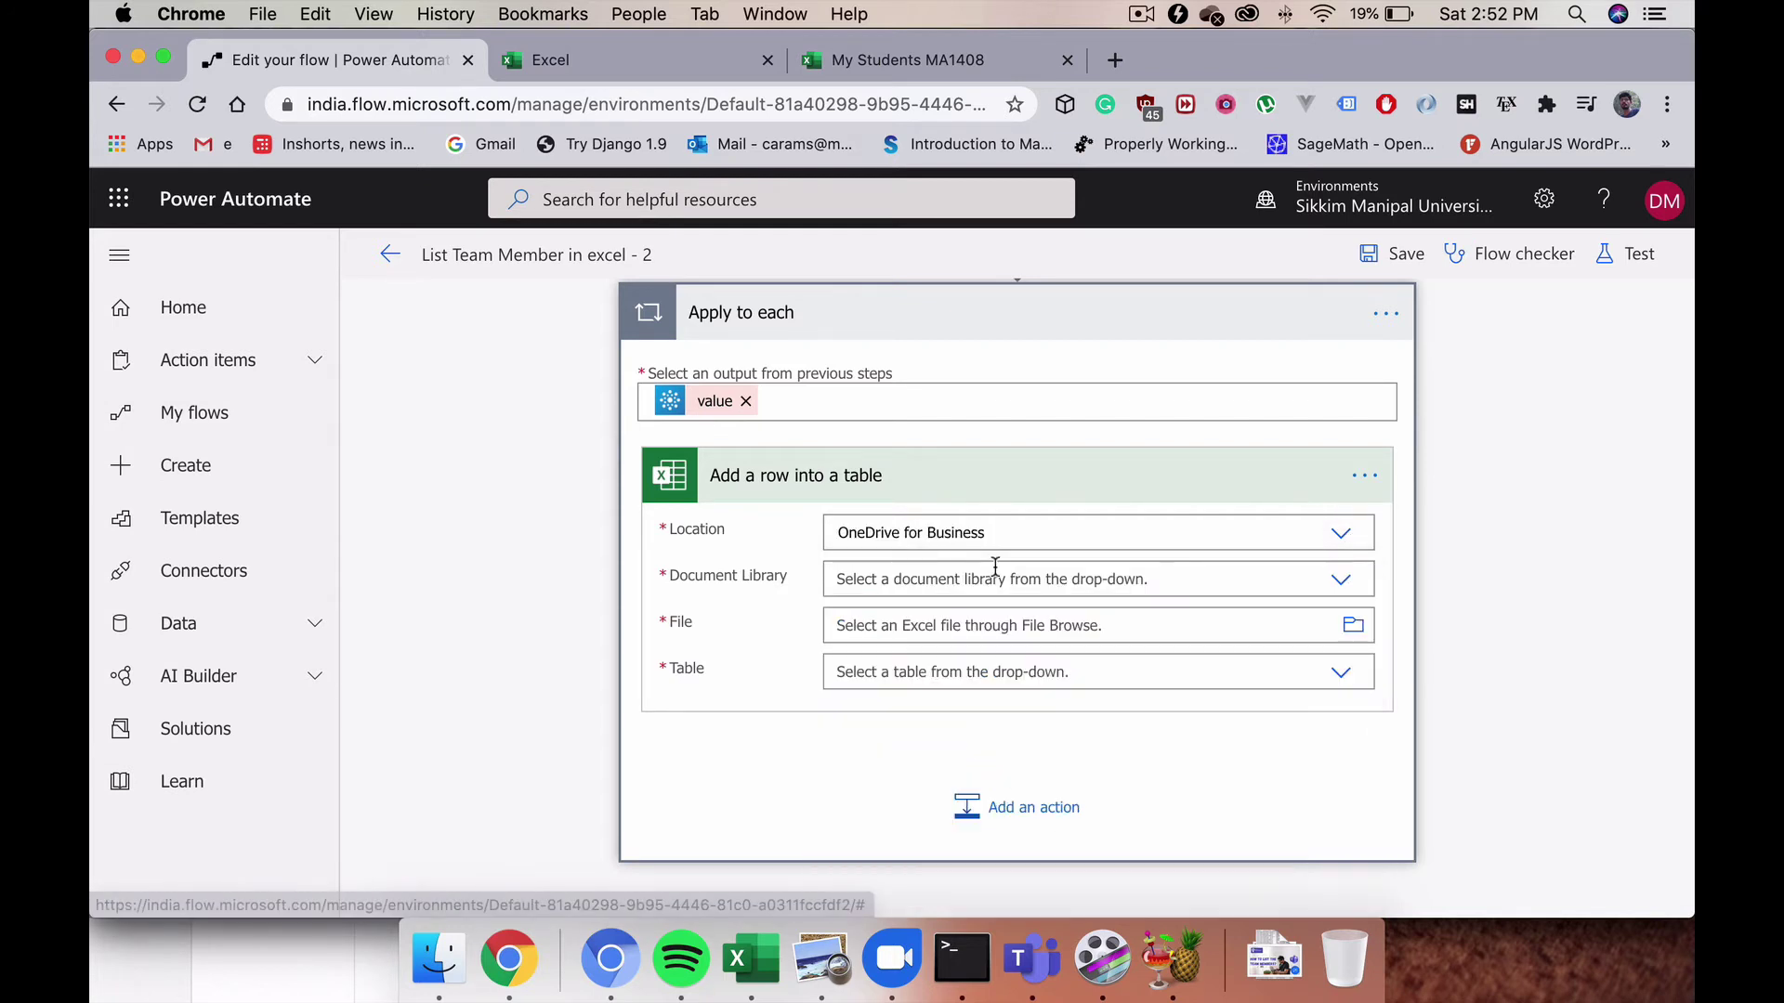
pyautogui.click(1342, 585)
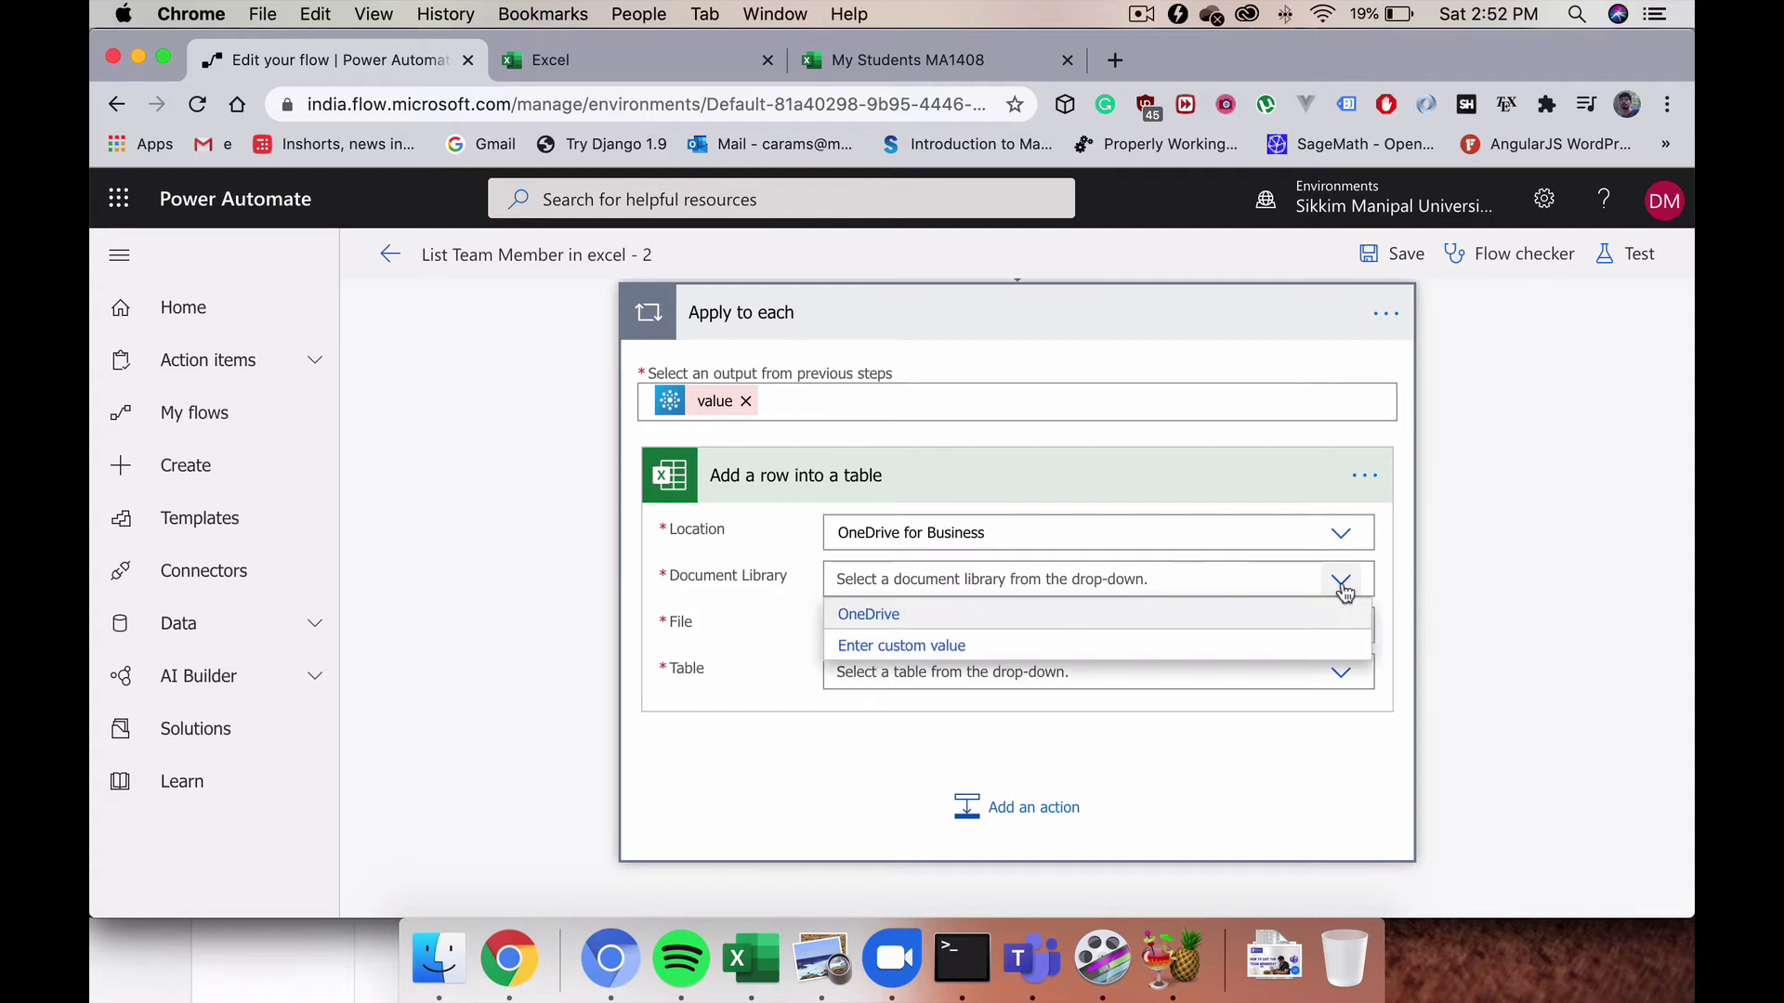
pyautogui.click(1091, 617)
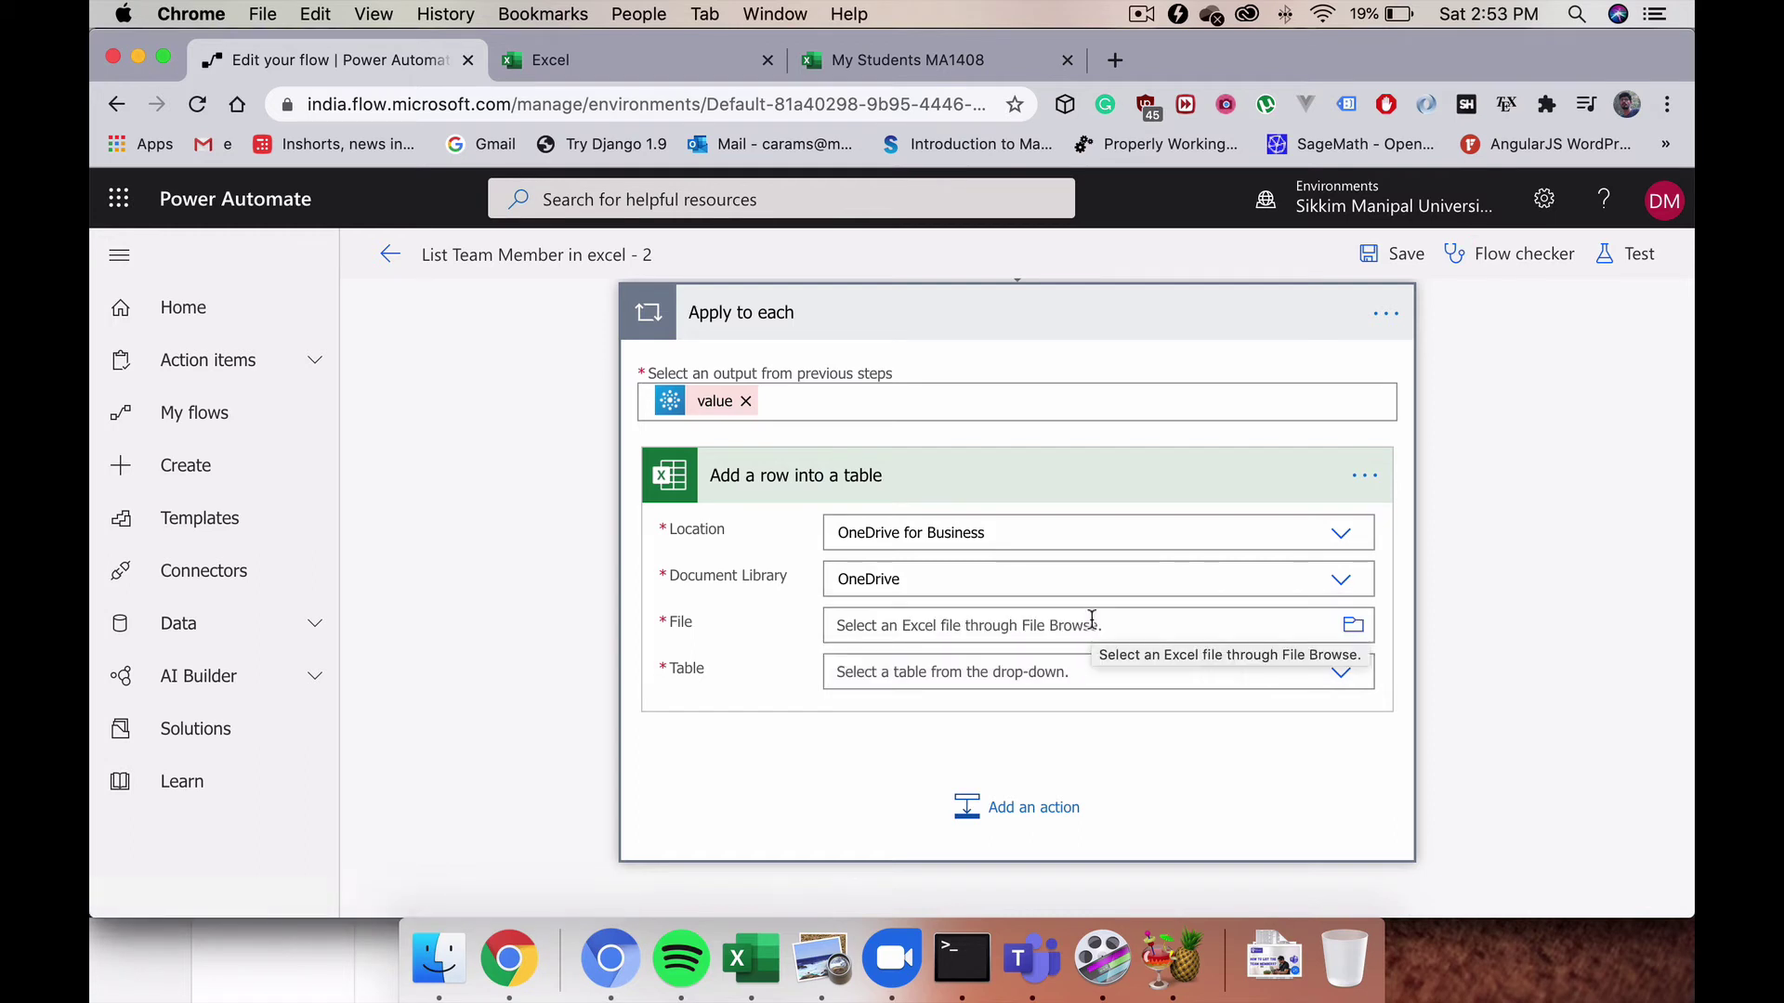
# Step: Choose My Students MA1408.xlsx from OneDrive as the file for the Add a row into a table action
pyautogui.scroll(-1, 1128, 630)
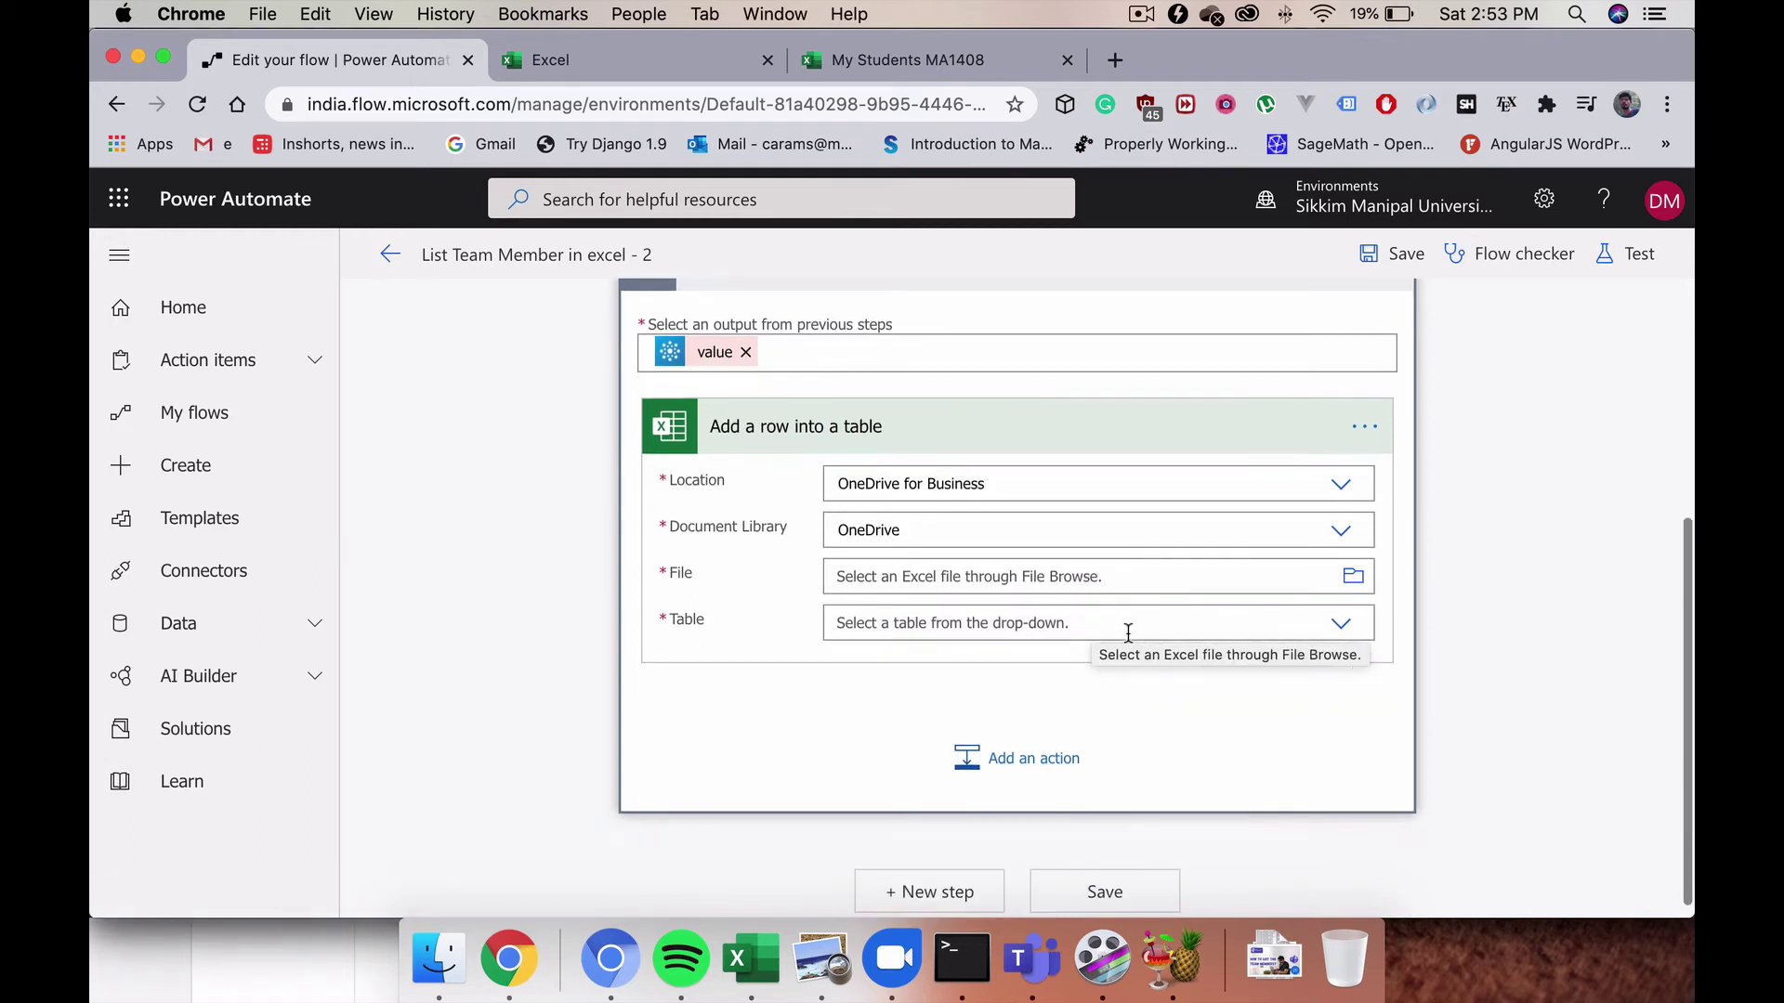
pyautogui.click(1362, 577)
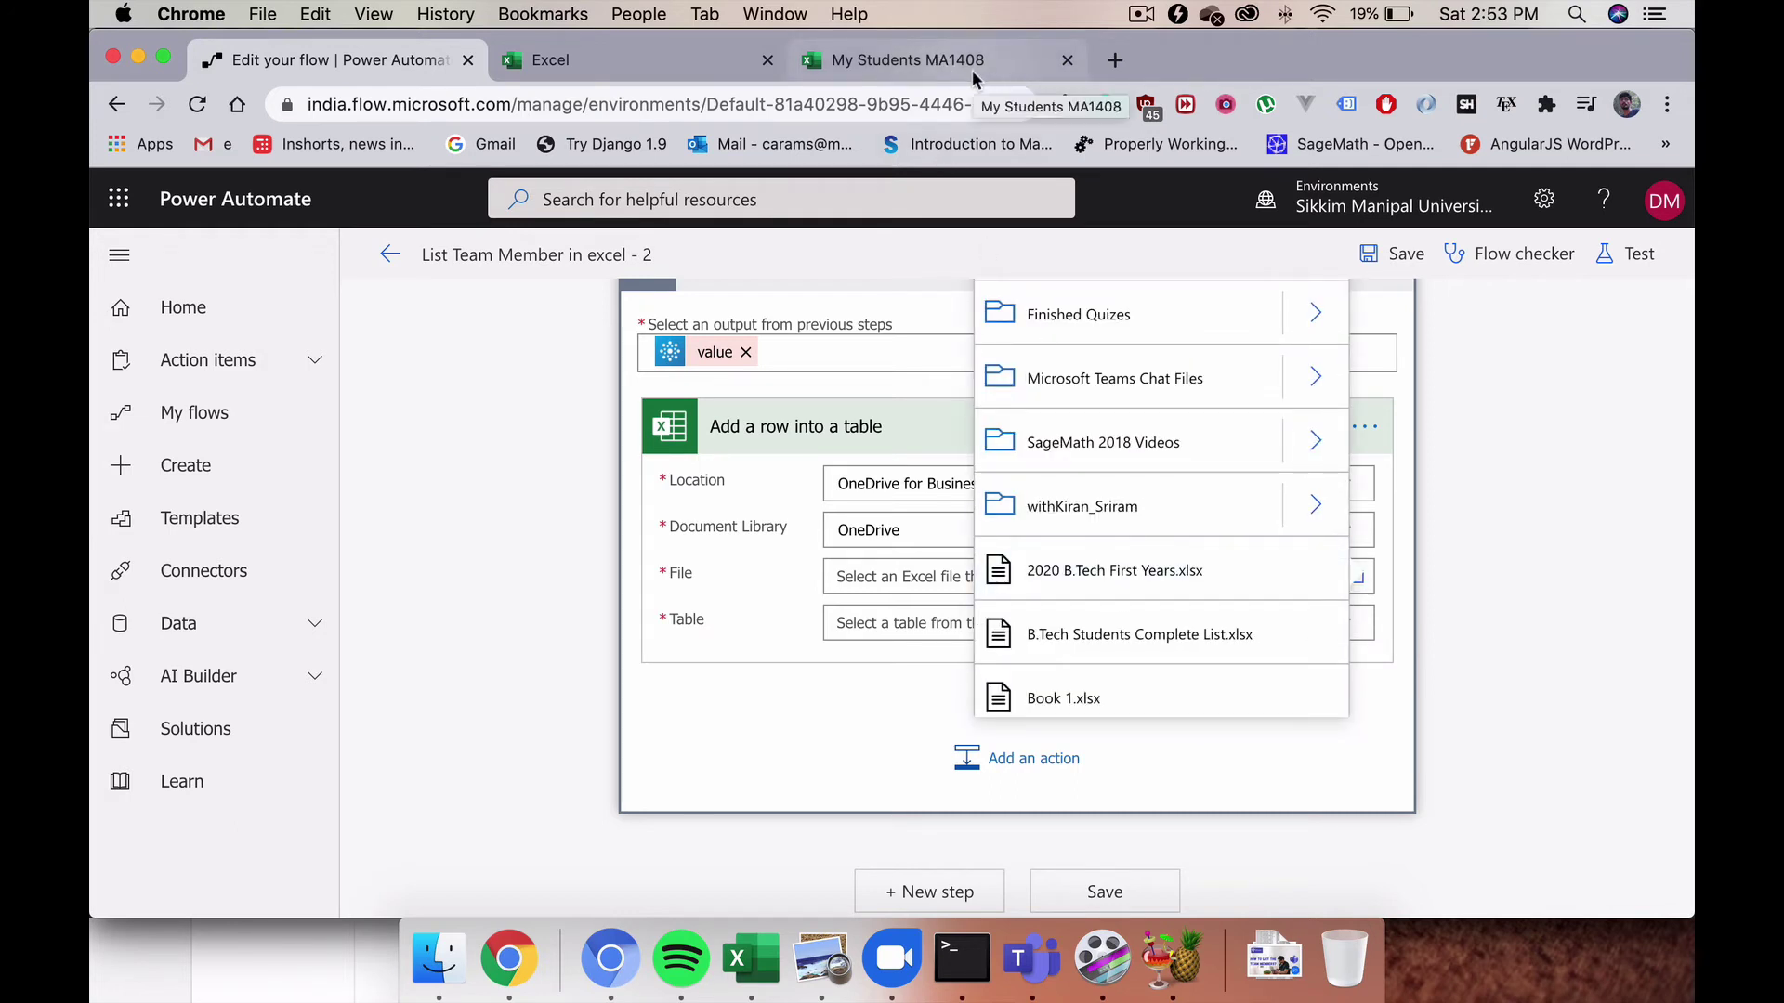
pyautogui.scroll(-5, 1145, 656)
pyautogui.scroll(-6, 1145, 656)
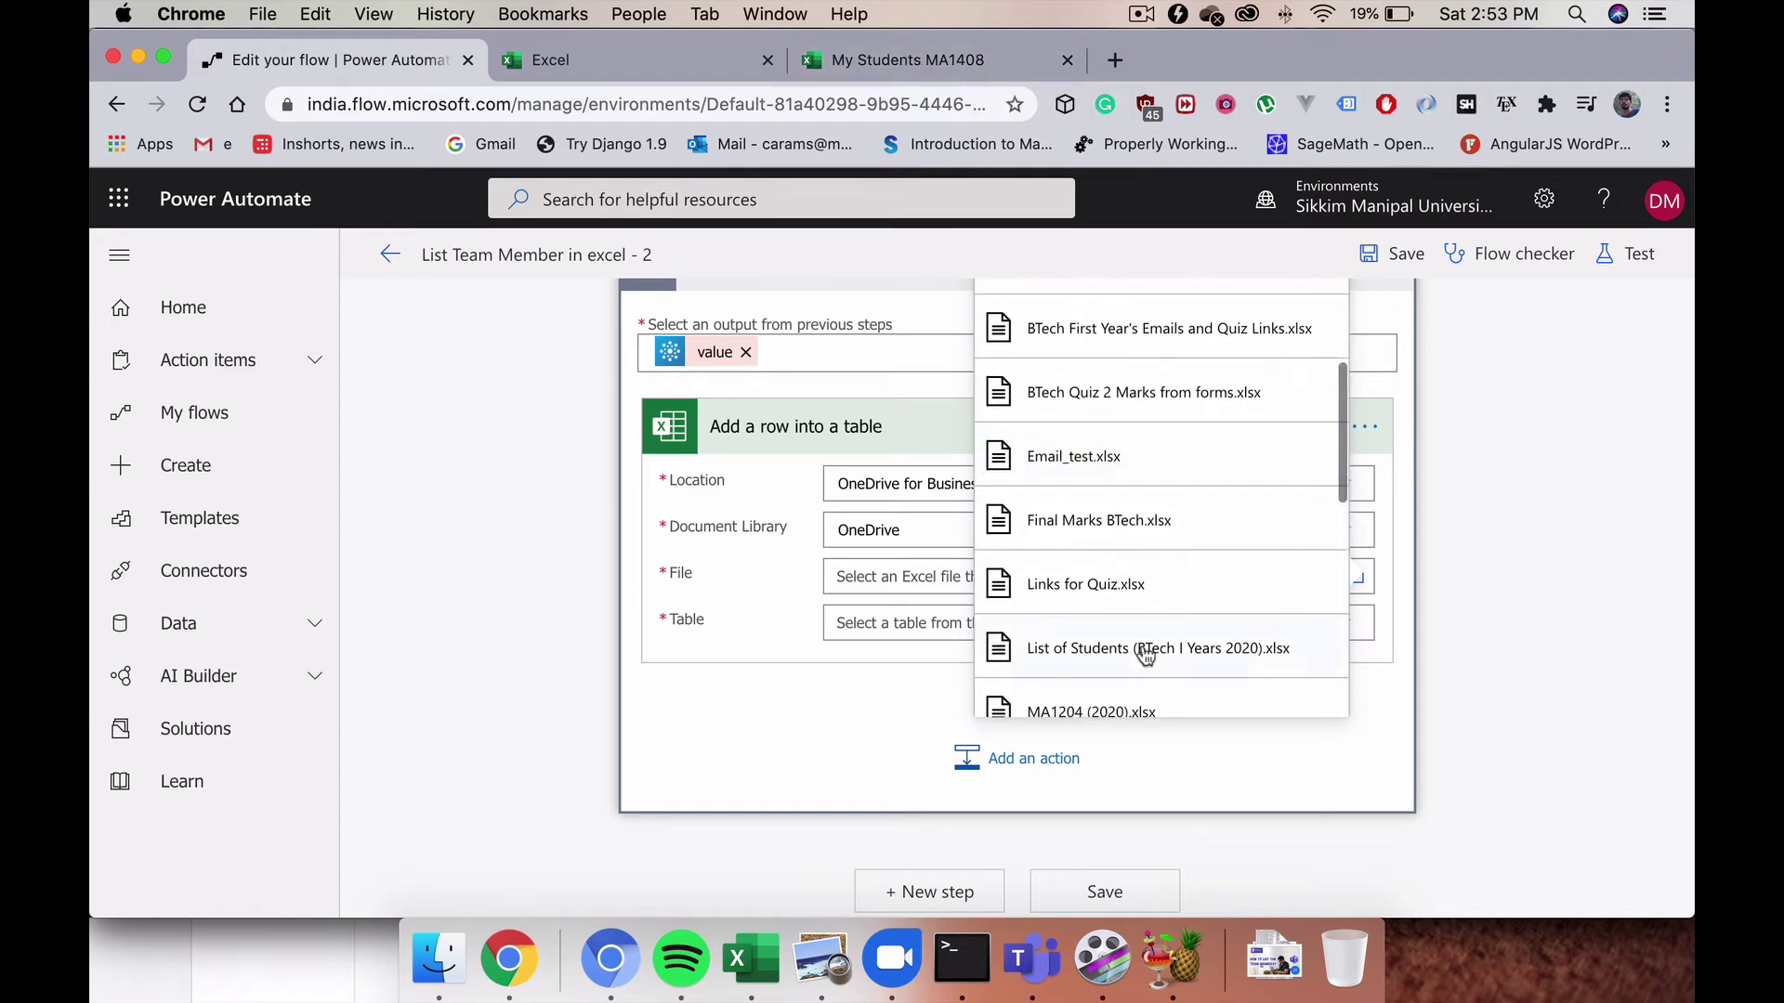
pyautogui.scroll(-6, 1144, 655)
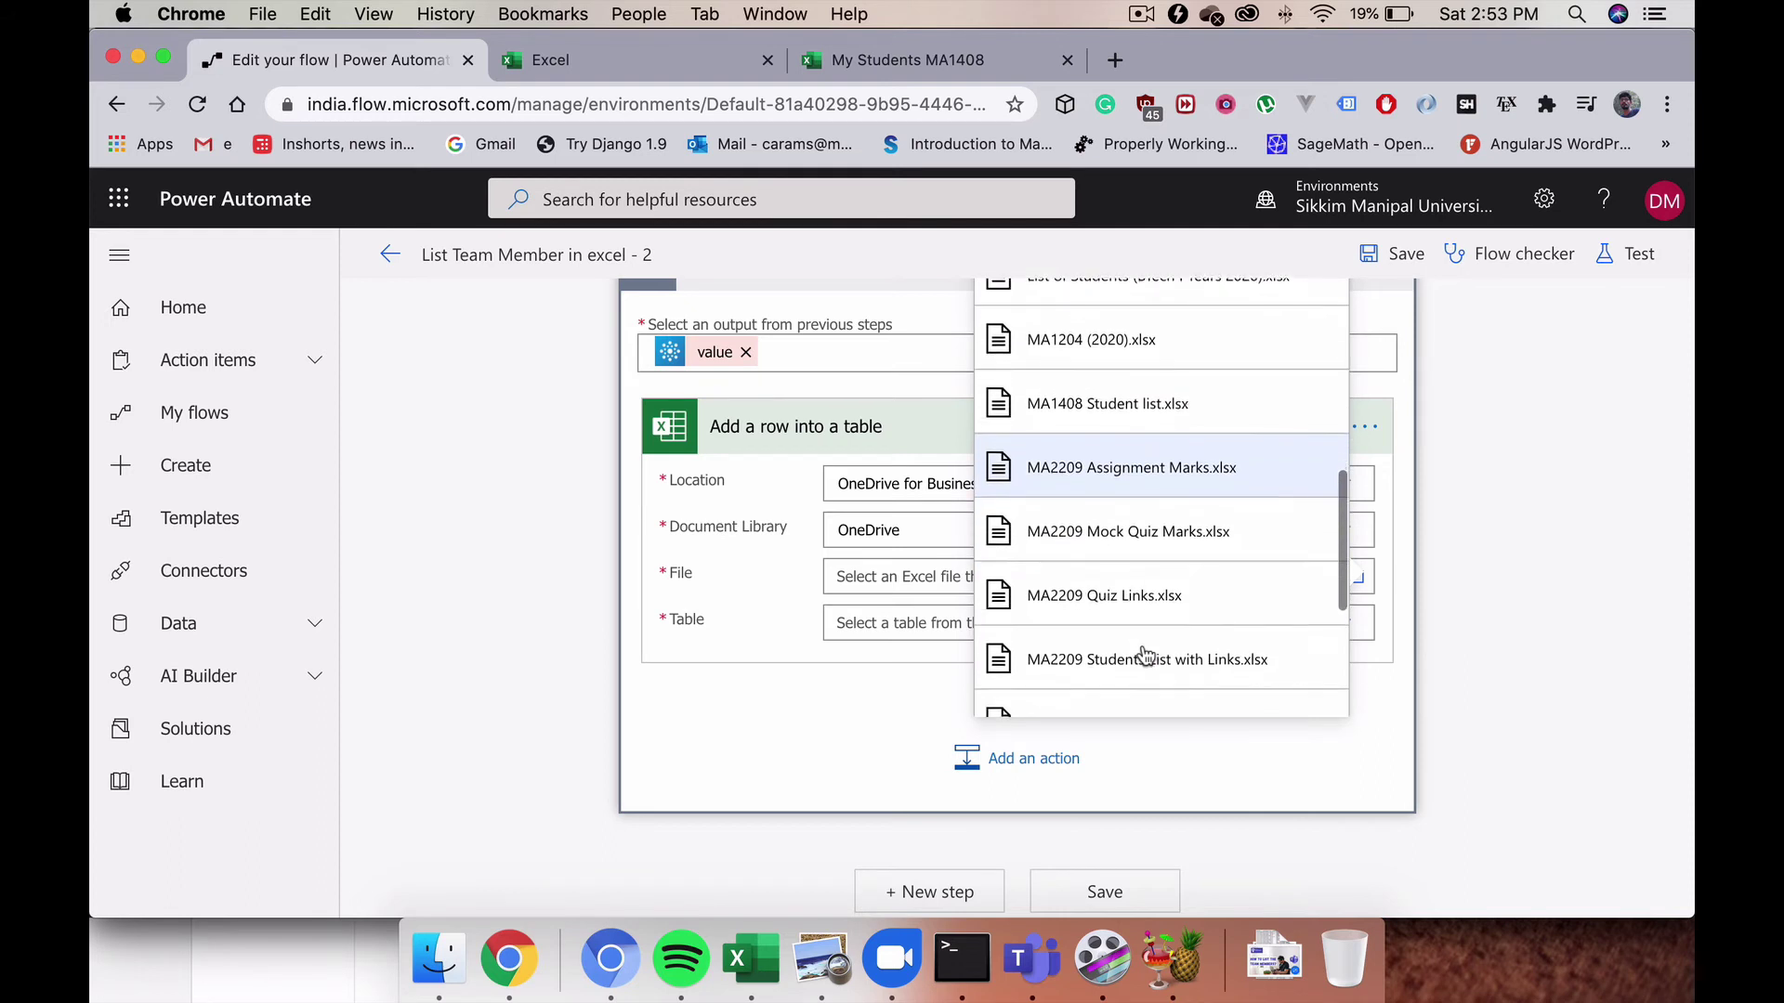
pyautogui.scroll(1, 1144, 656)
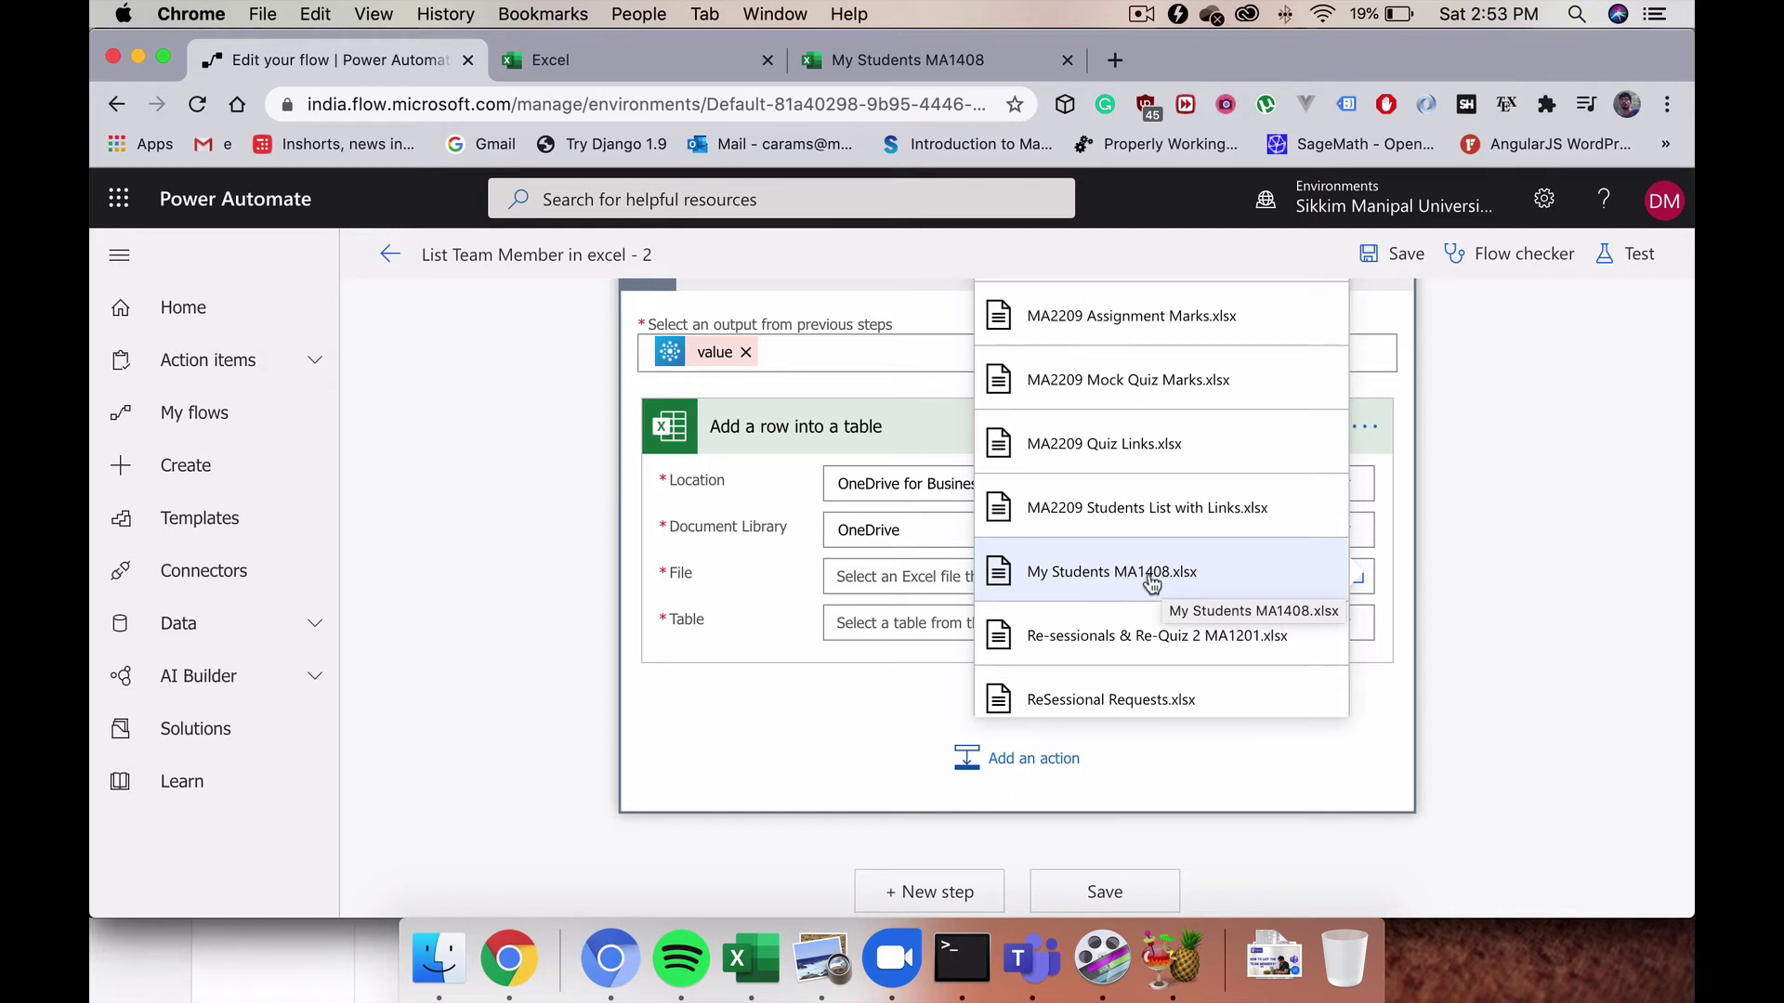
pyautogui.scroll(2, 1481, 441)
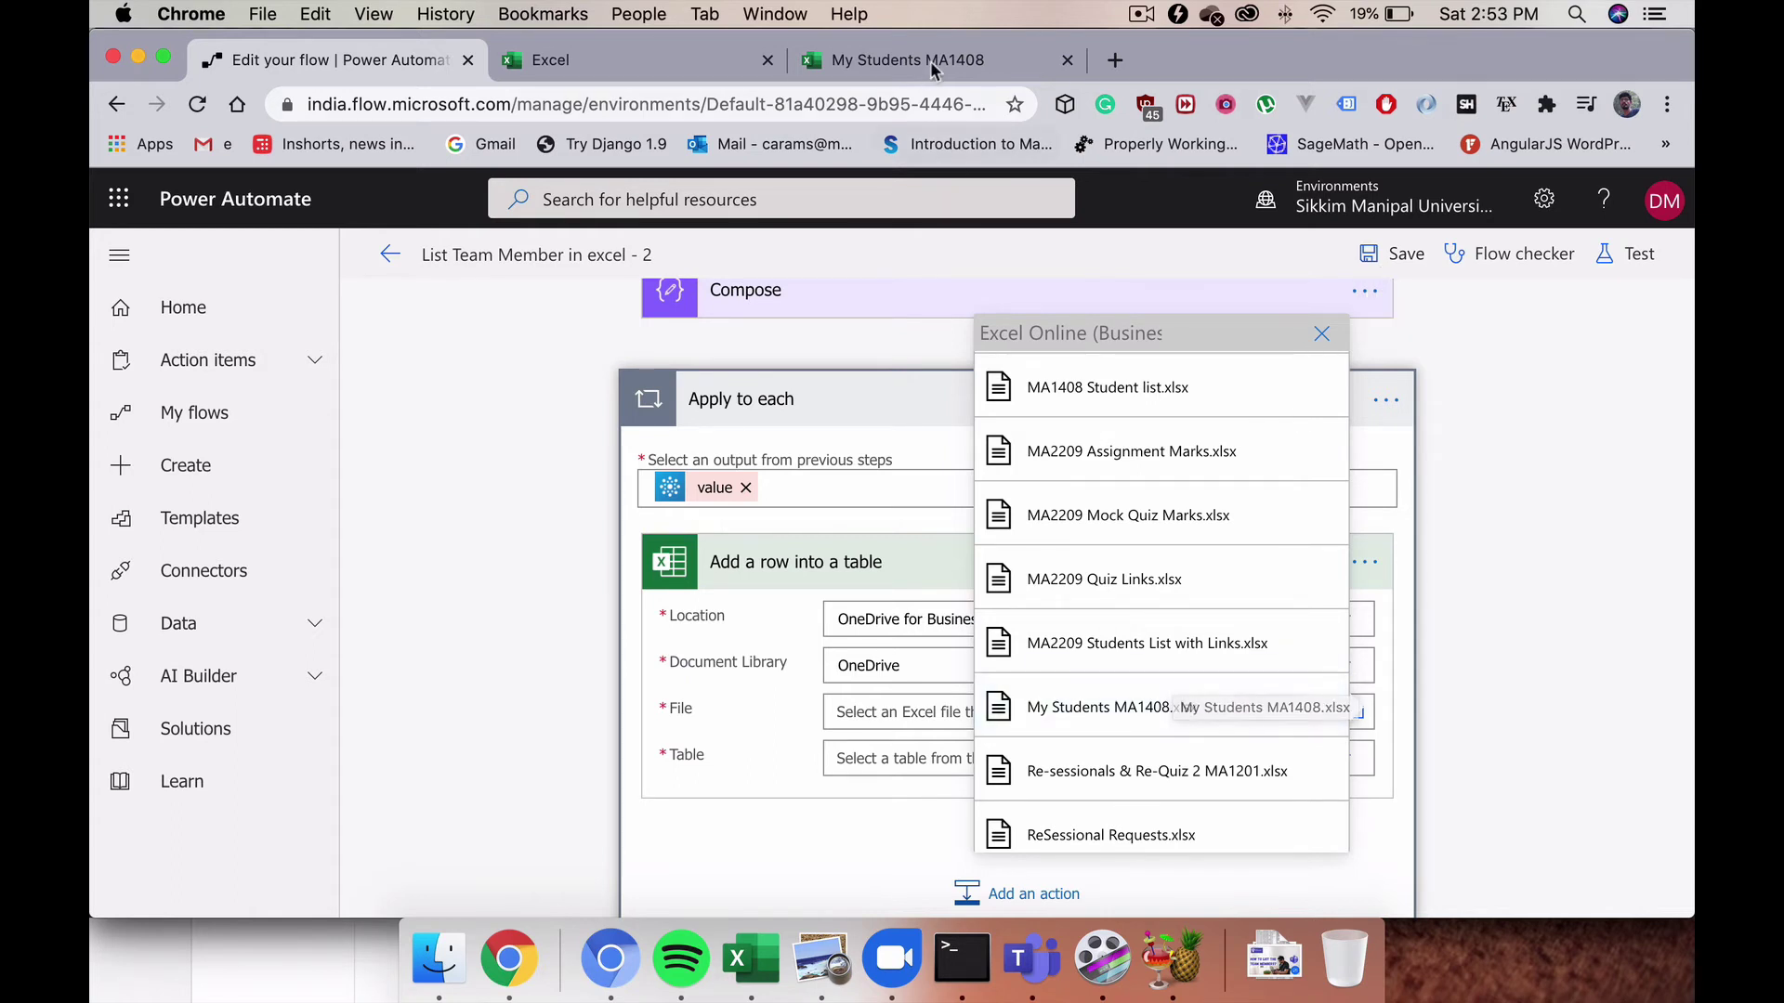
pyautogui.scroll(-1, 1126, 669)
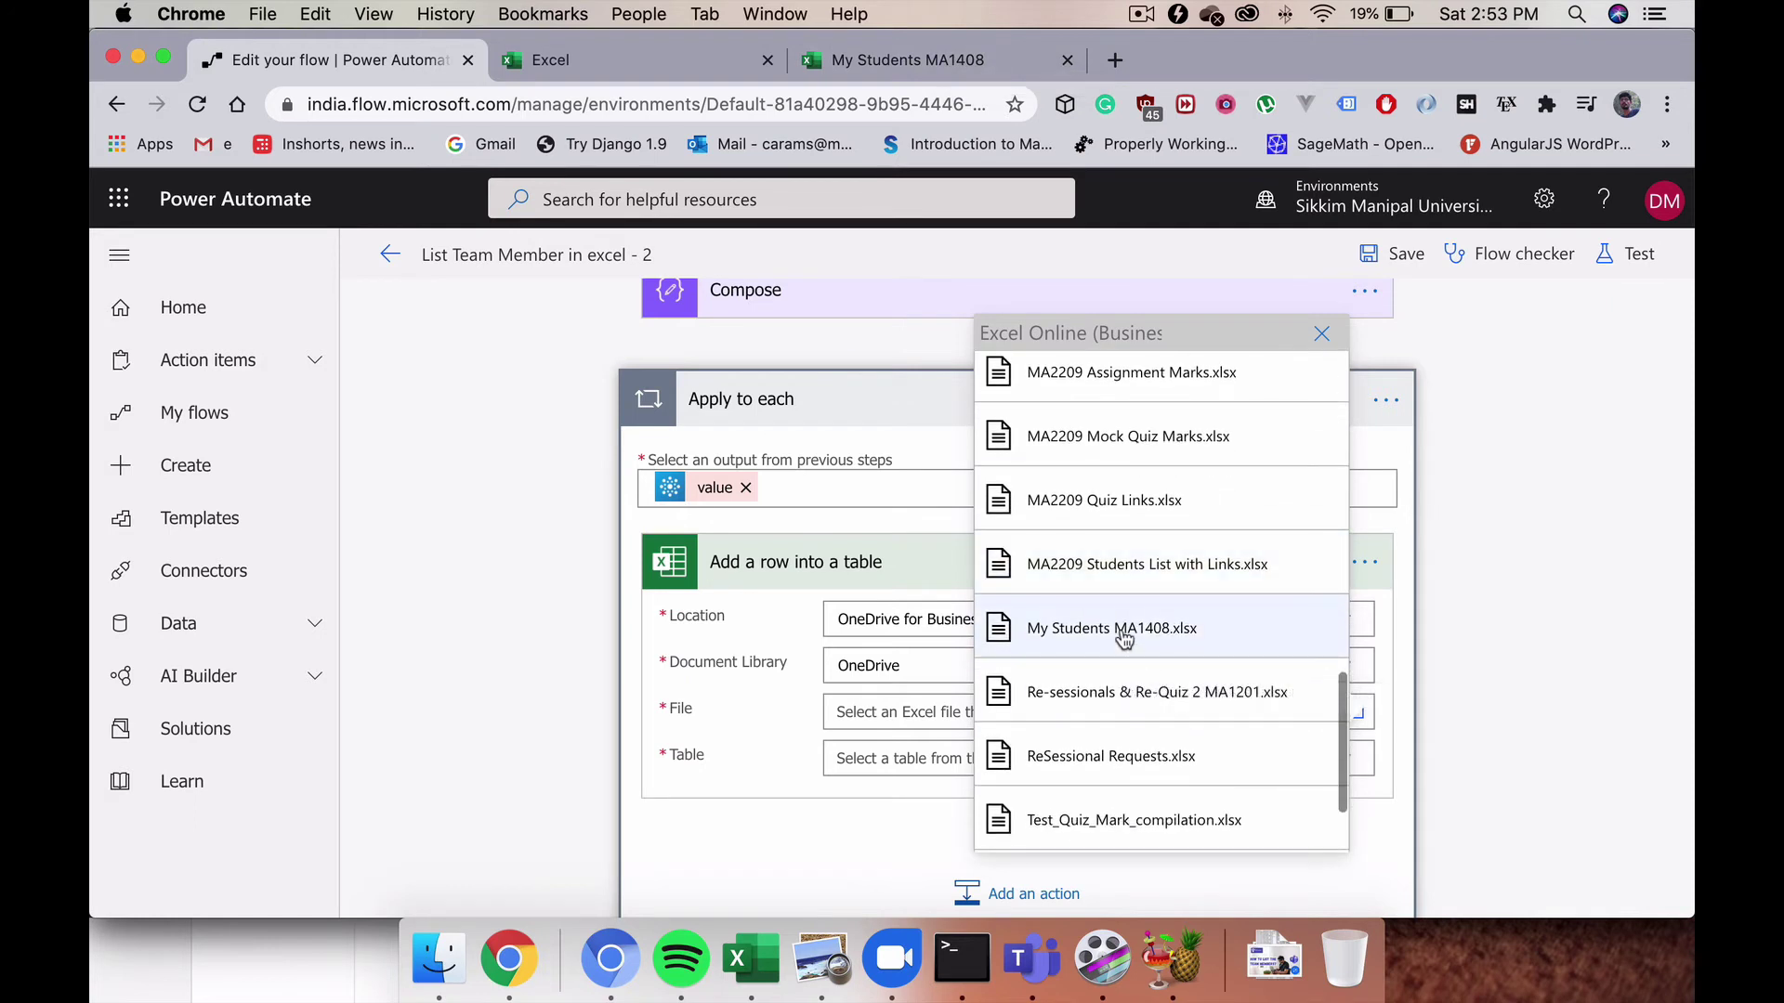
pyautogui.click(1129, 628)
# Step: Set the Add a row into a table action's table to Table1
pyautogui.scroll(-3, 1240, 668)
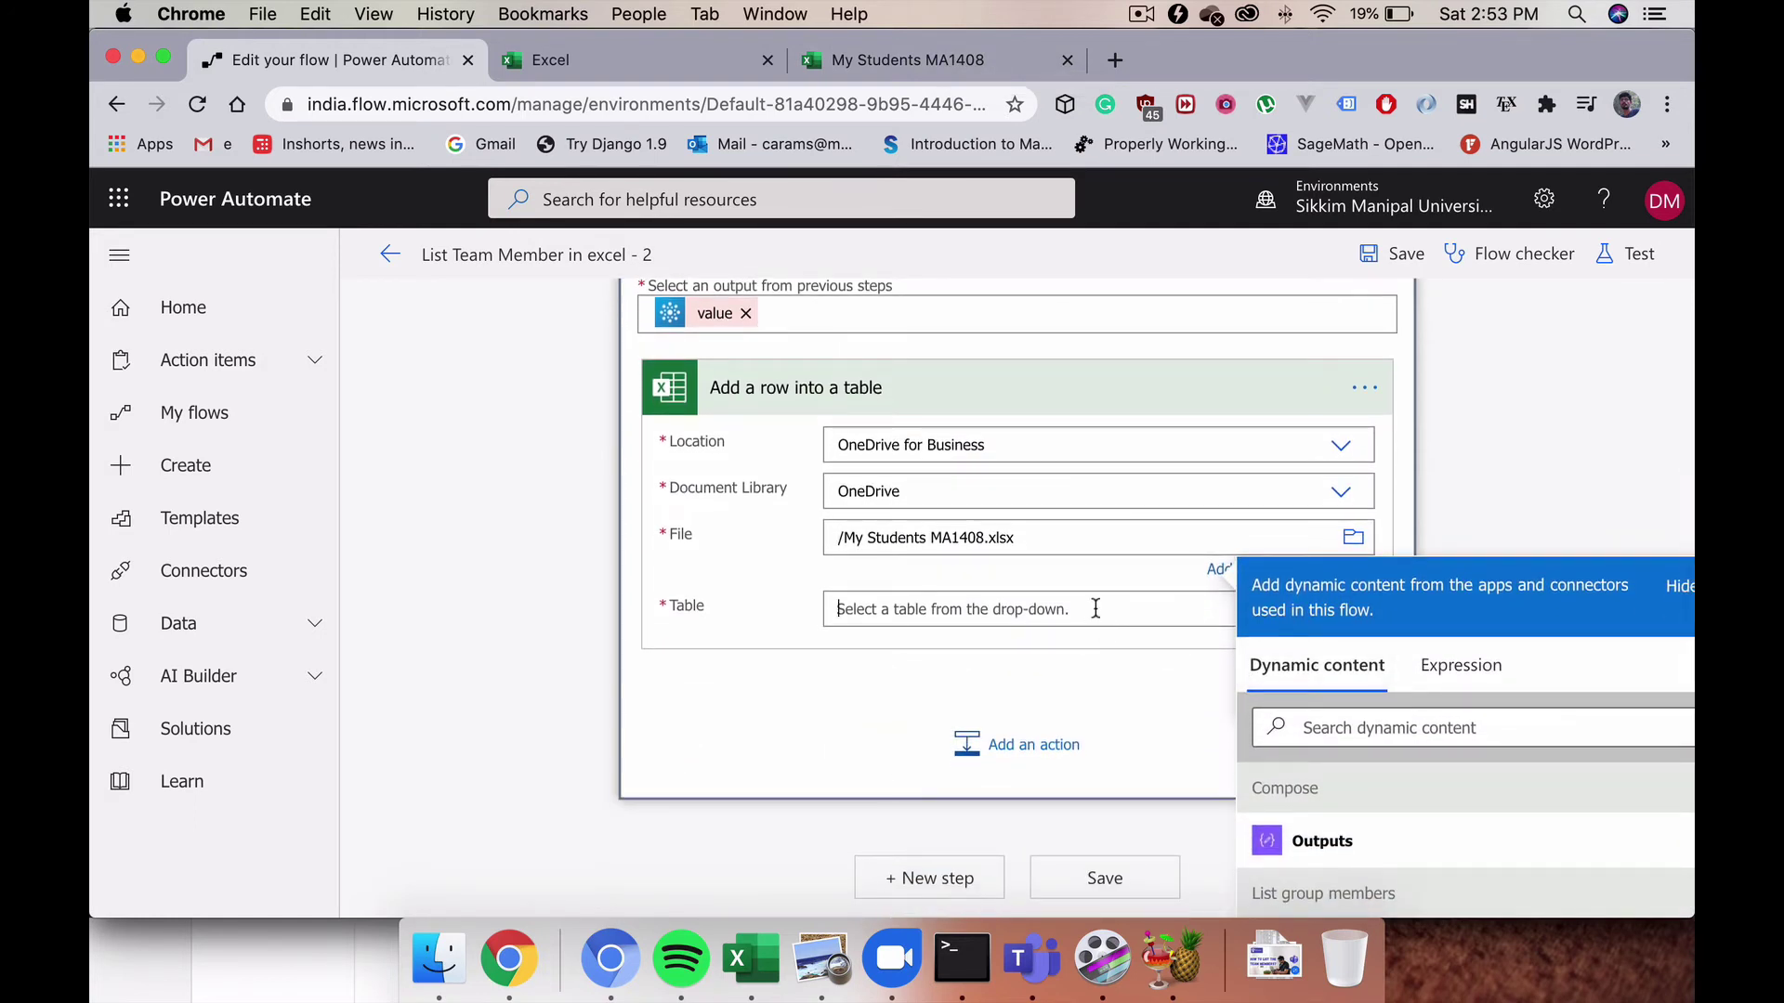
pyautogui.click(1095, 608)
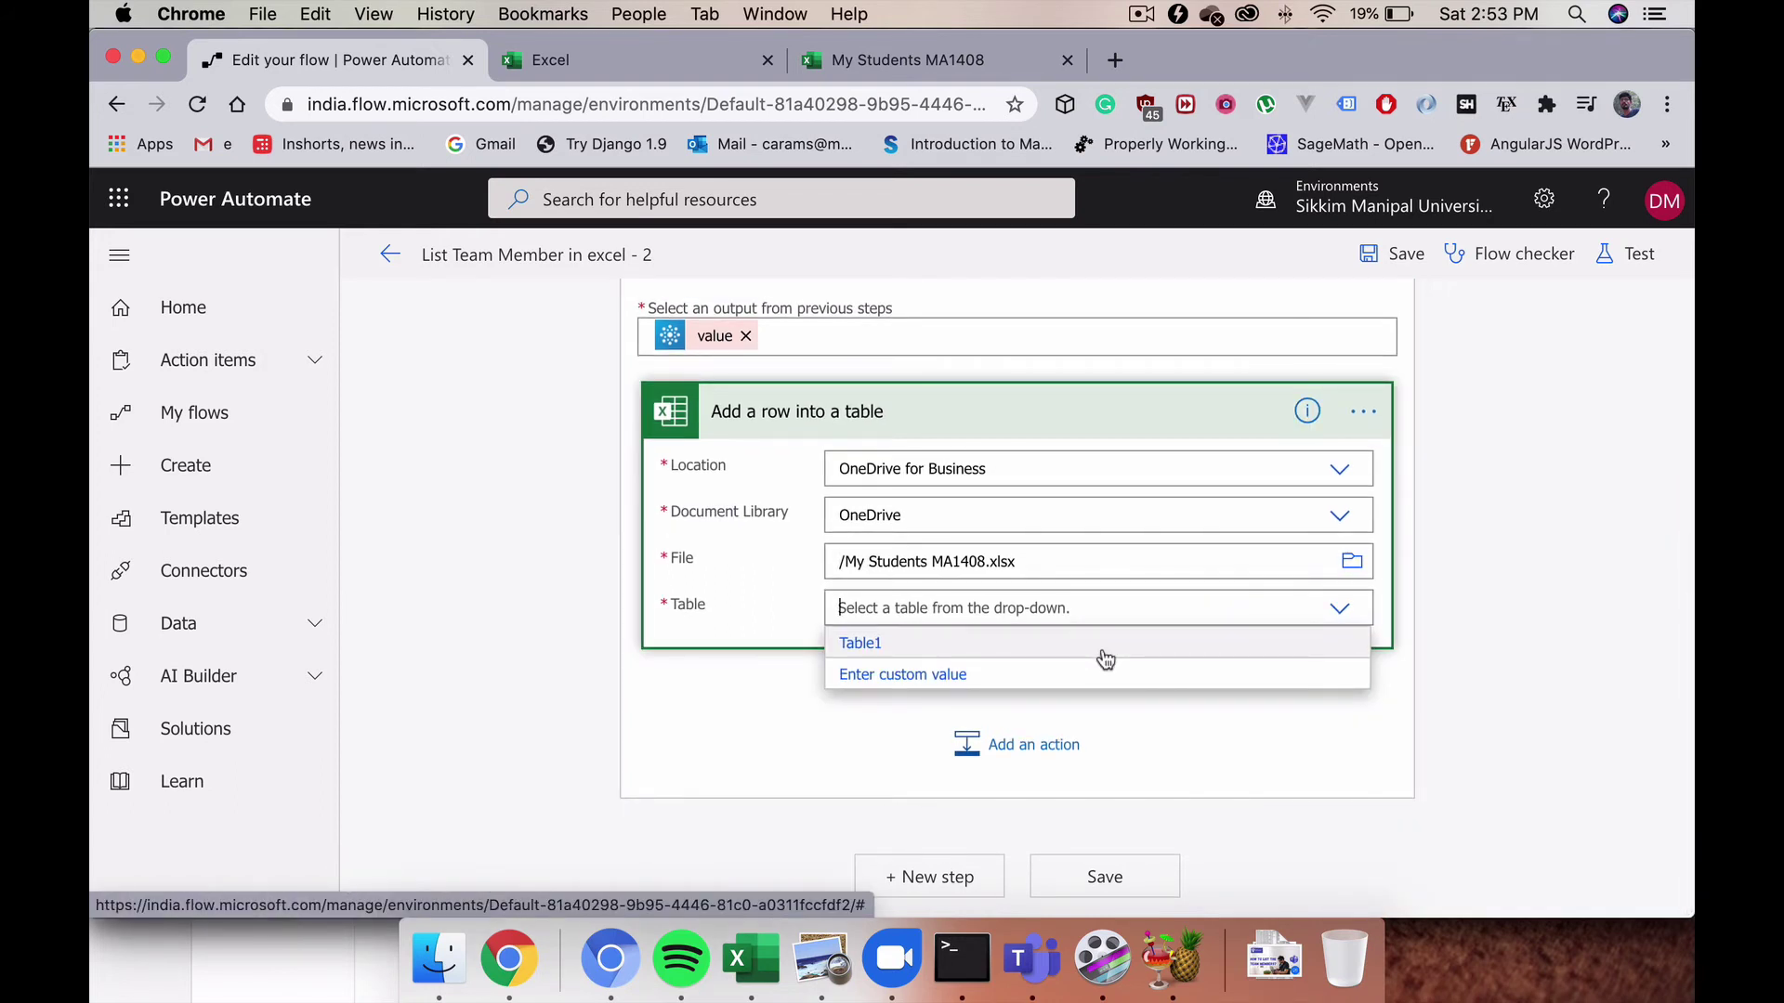
pyautogui.click(921, 655)
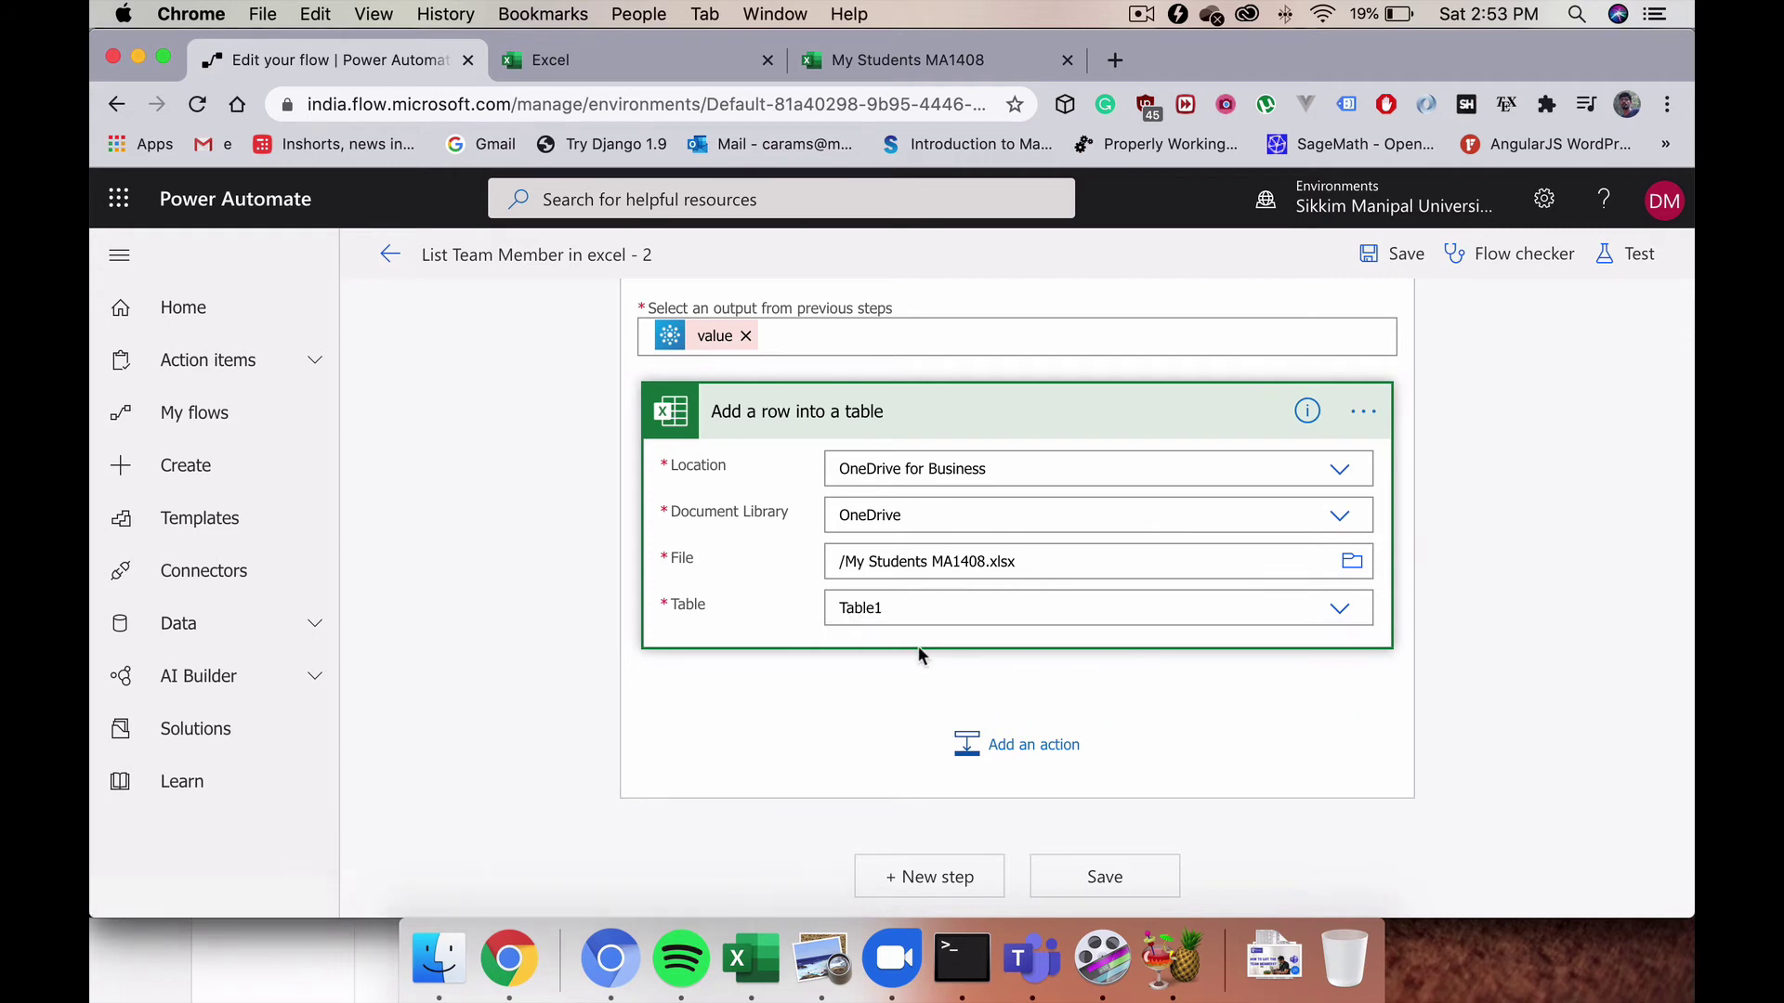
pyautogui.scroll(-1, 919, 647)
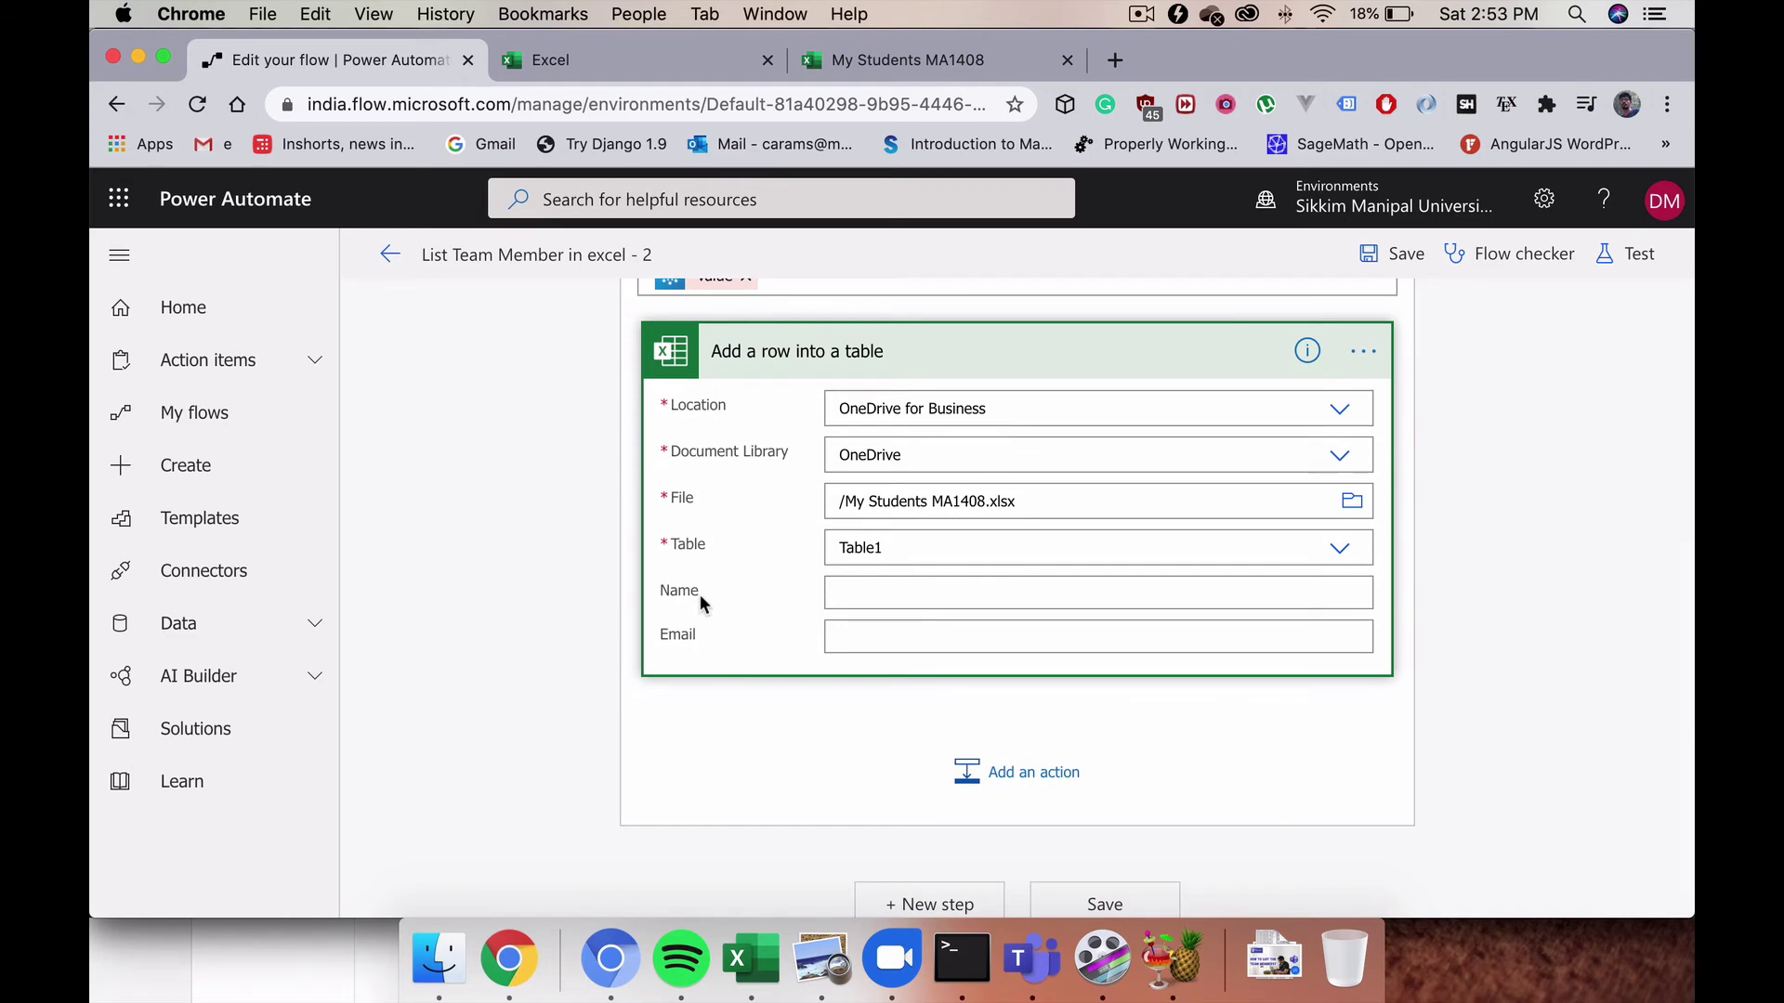
# Step: Check the column headers in the My Students MA1408 workbook, and map the action's Name field to the Given Name and Surname dynamic values
pyautogui.click(921, 60)
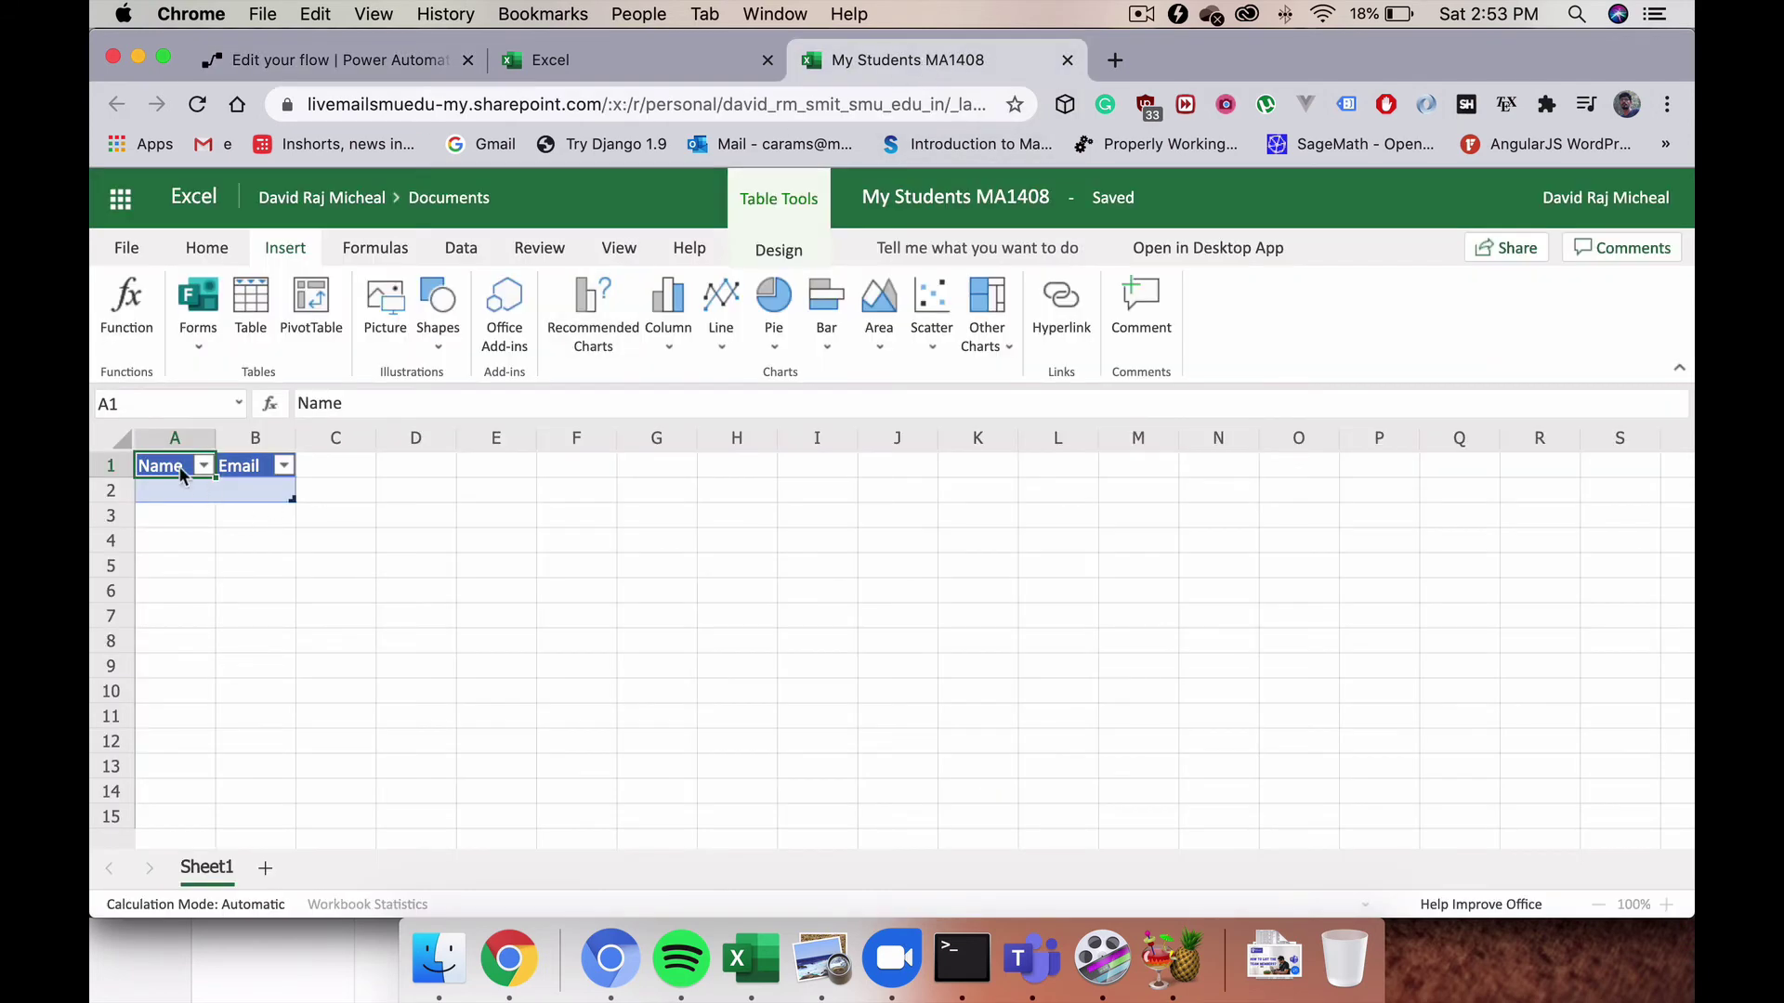
pyautogui.click(387, 63)
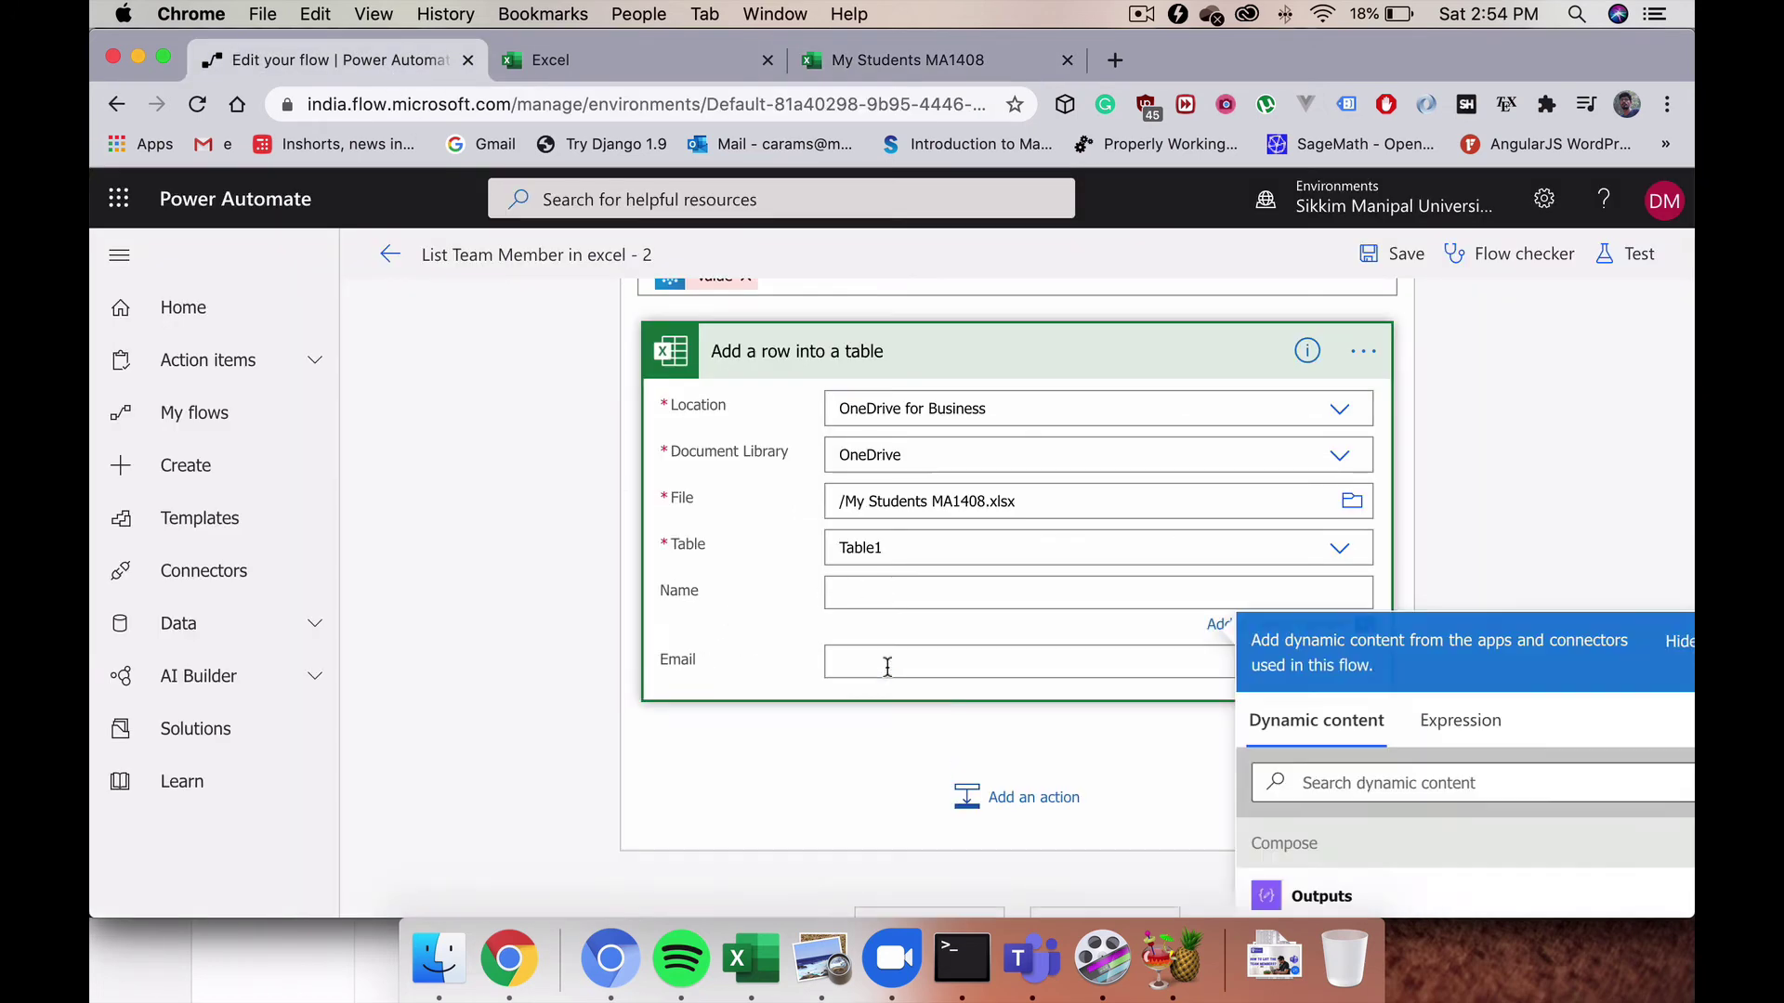
pyautogui.scroll(-5, 887, 666)
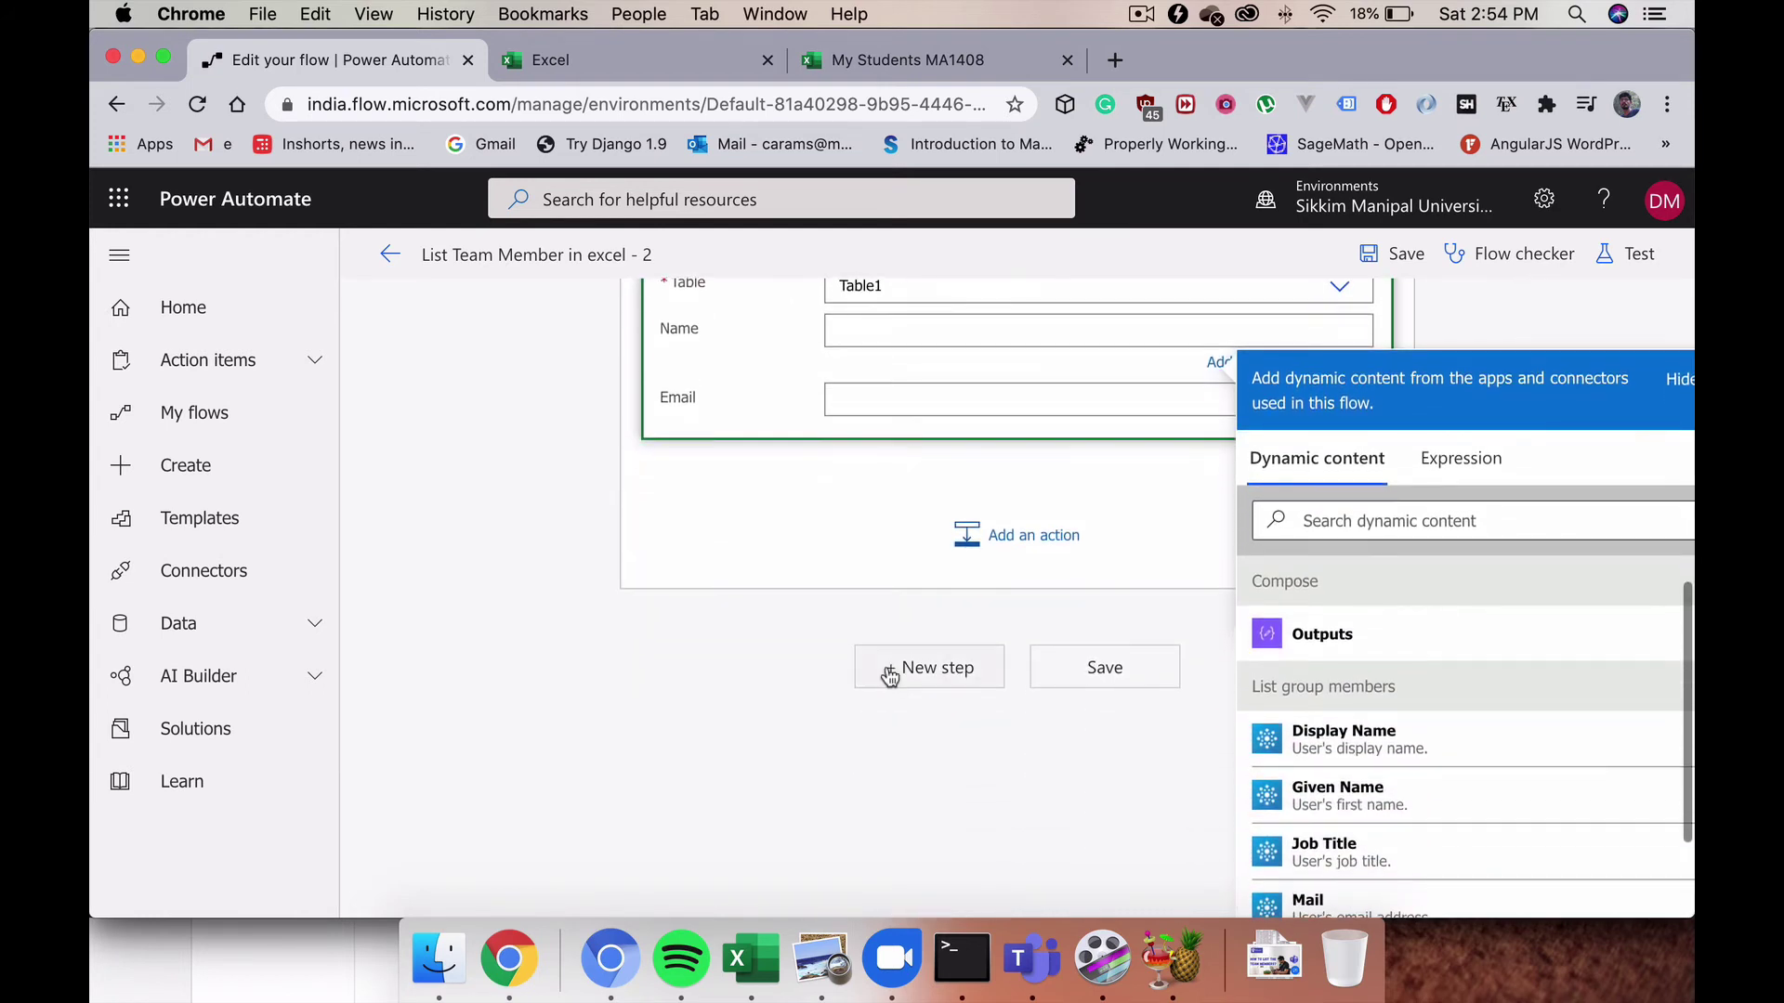
pyautogui.scroll(-1, 887, 670)
pyautogui.scroll(-2, 890, 676)
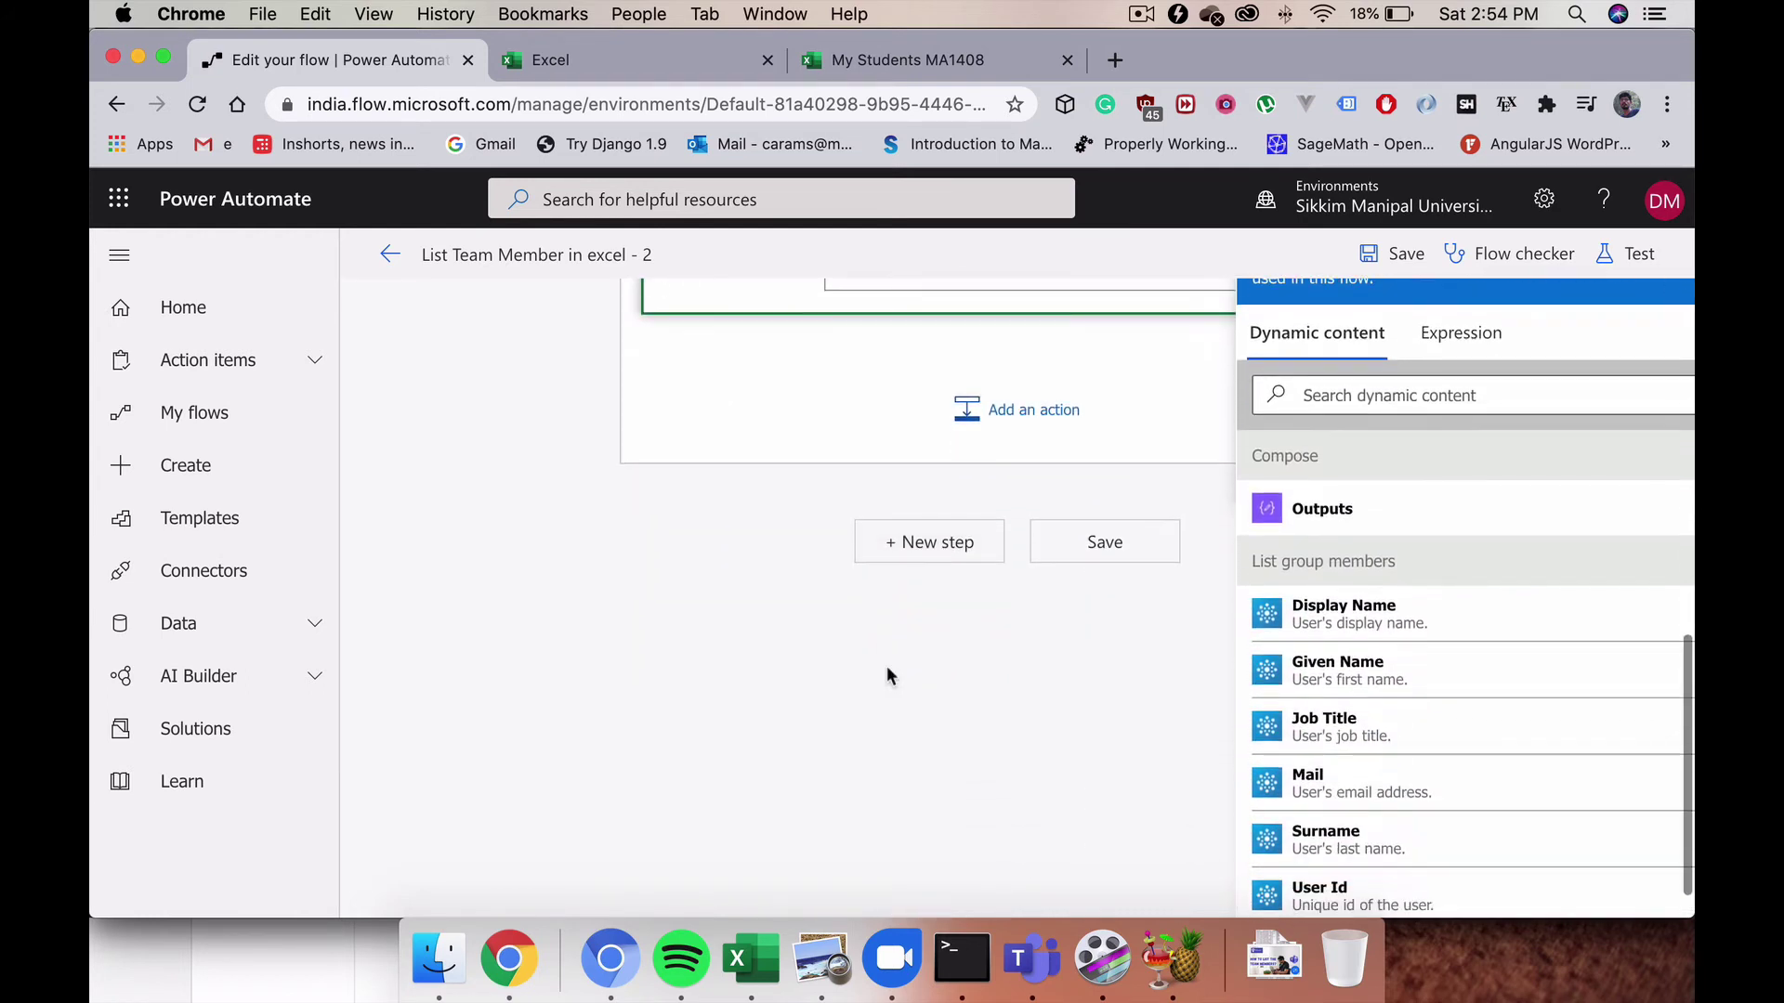
pyautogui.click(1370, 685)
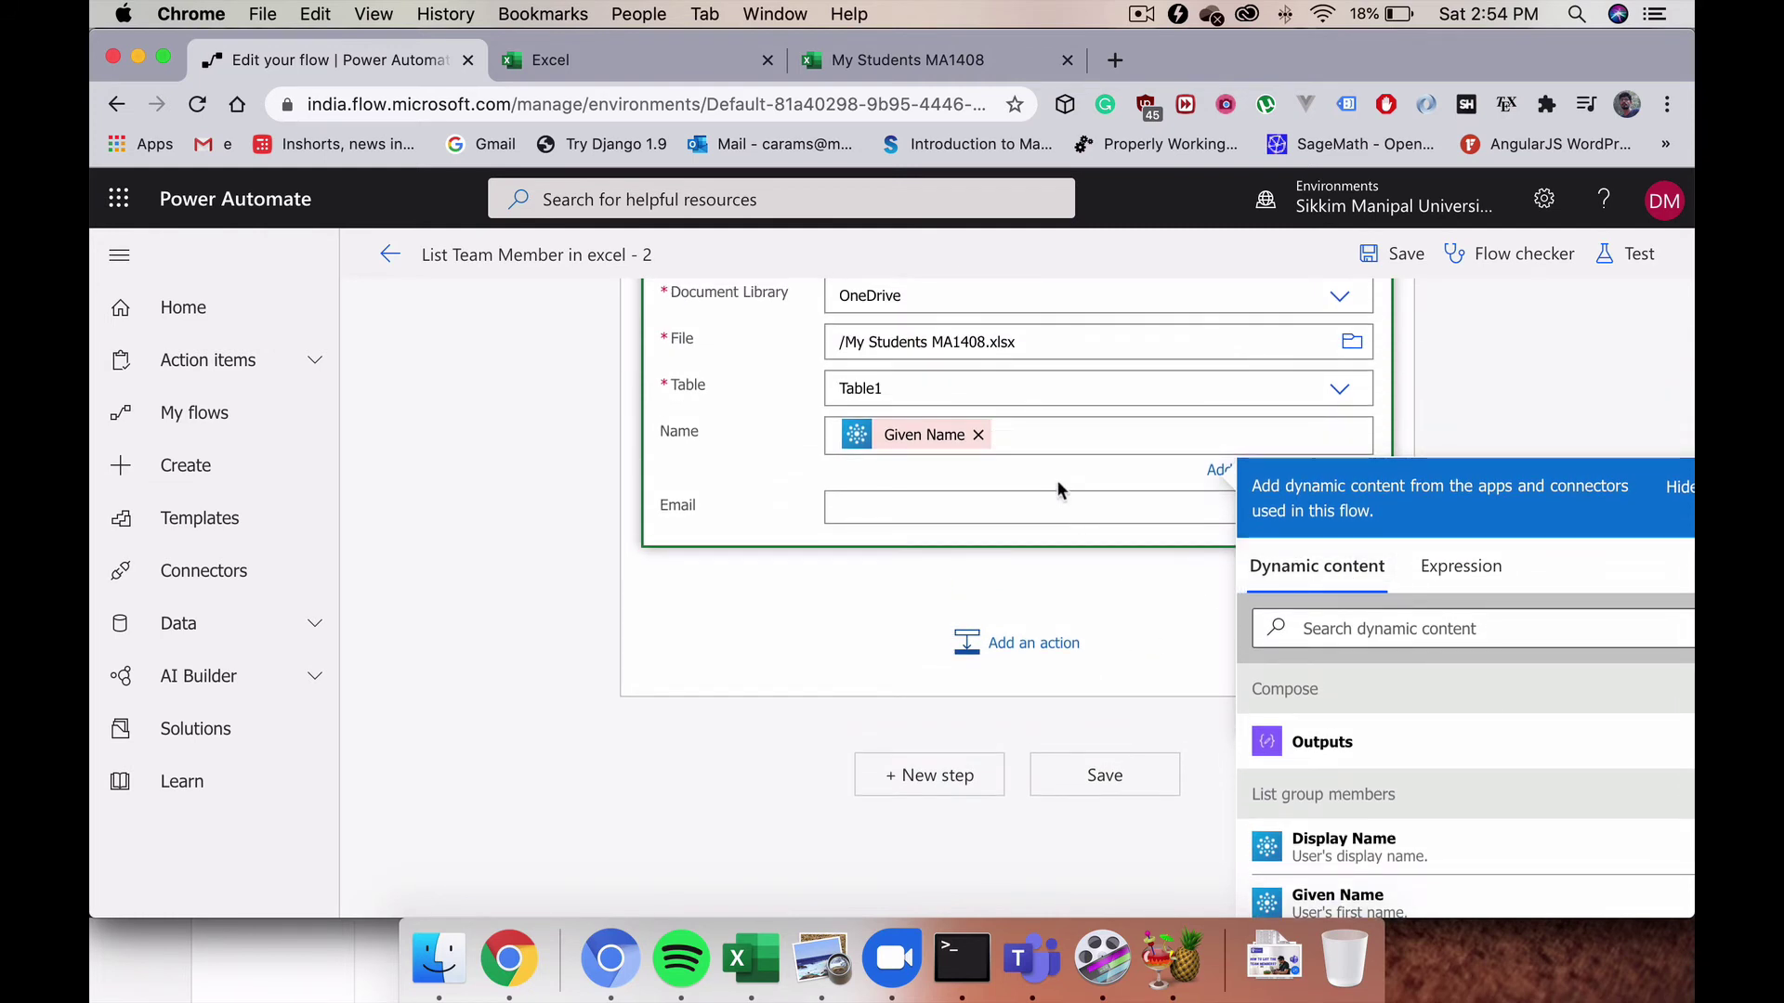
pyautogui.scroll(-5, 1091, 651)
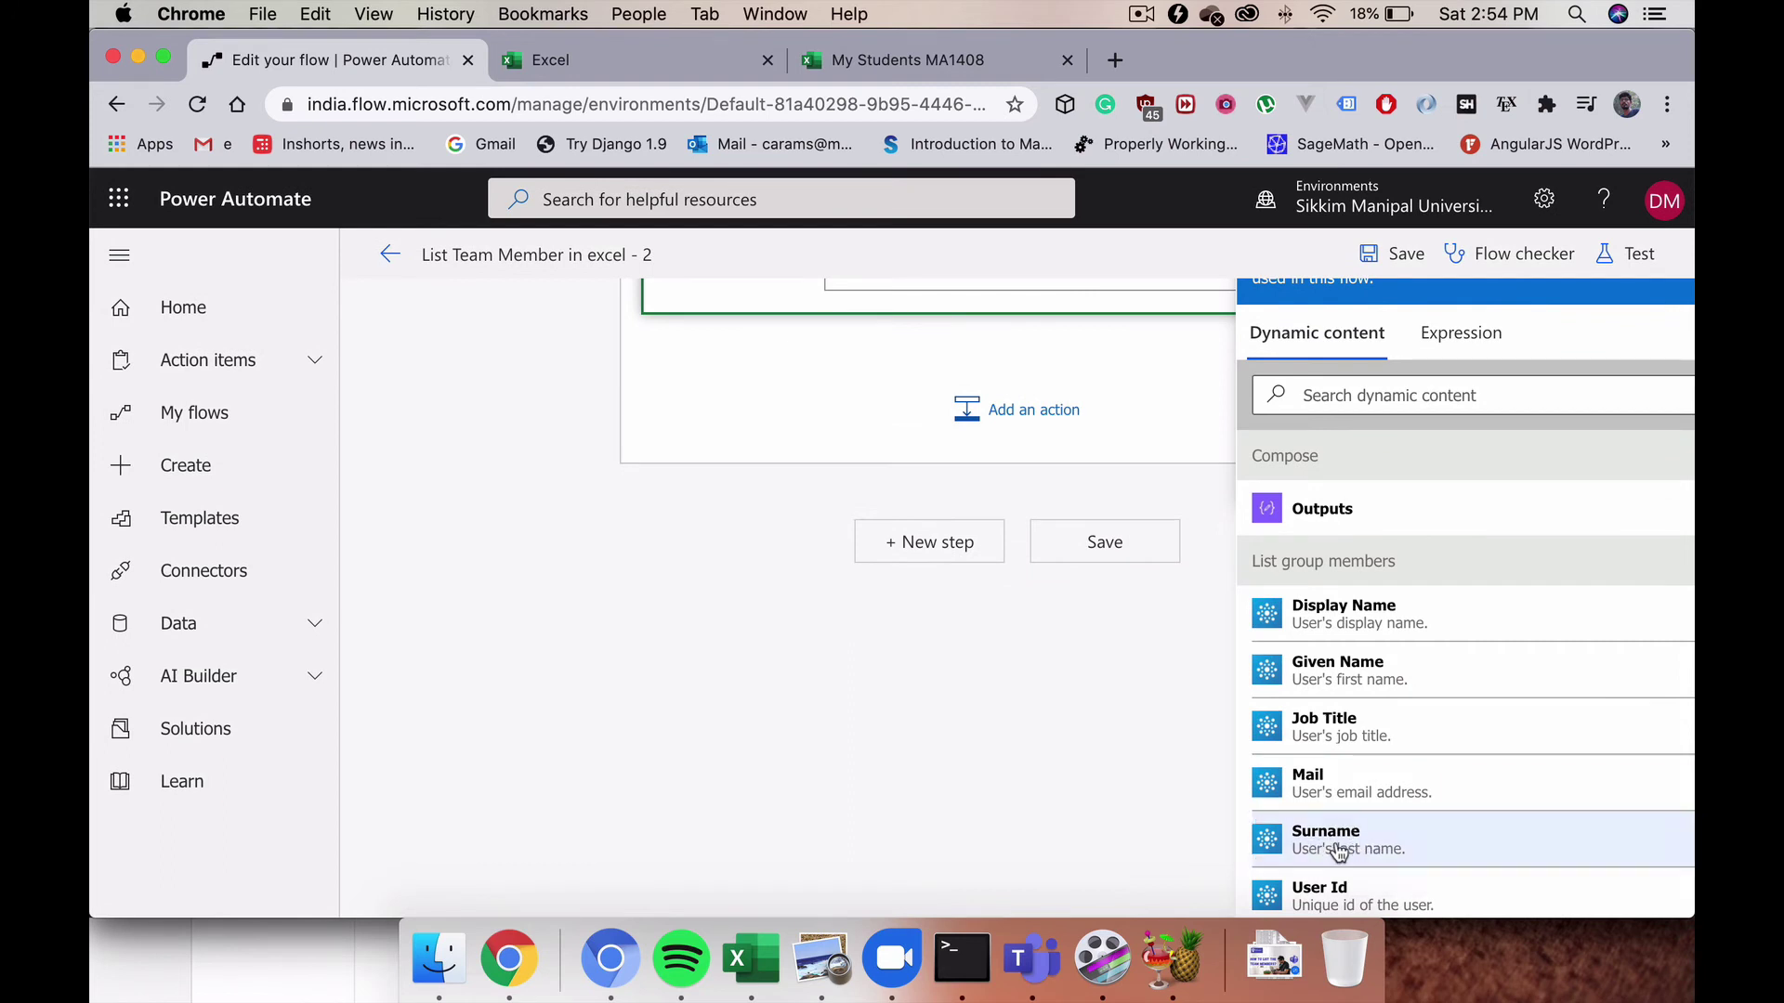
pyautogui.click(1361, 853)
pyautogui.scroll(5, 1046, 725)
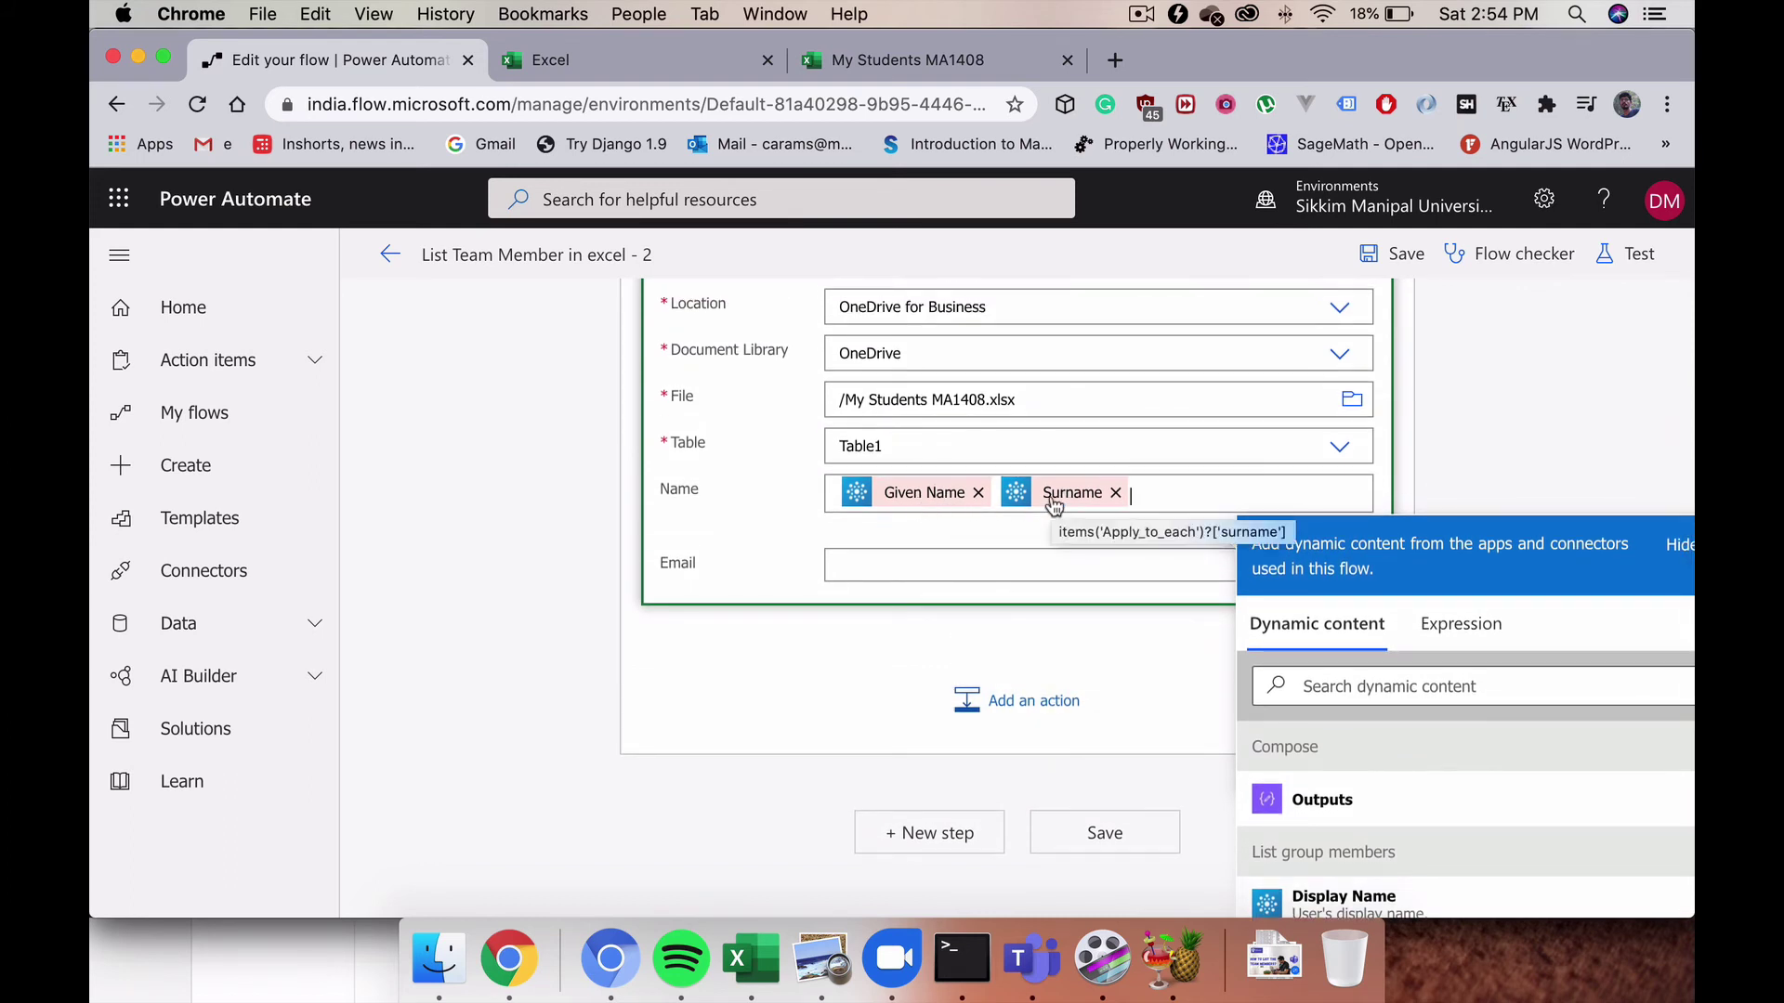
# Step: Map the Email field of the Add a row into a table action to the Mail dynamic value from List group members
pyautogui.click(955, 574)
pyautogui.scroll(-5, 957, 624)
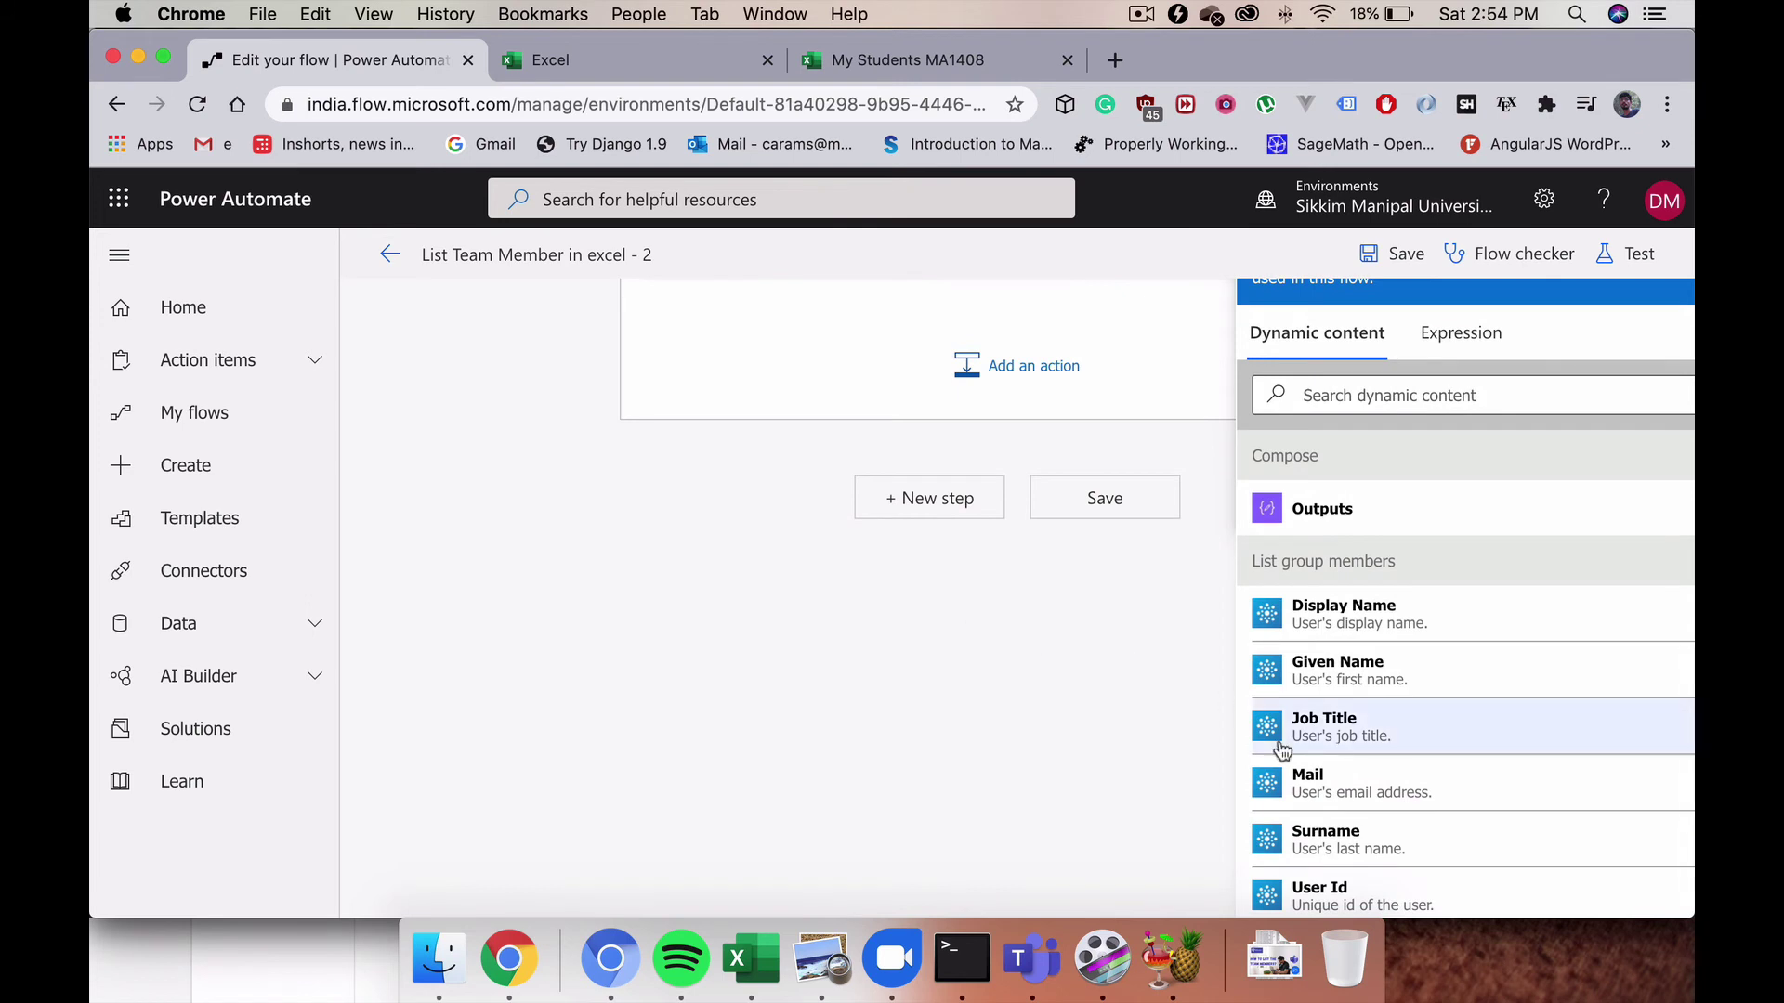
pyautogui.scroll(-2, 1282, 715)
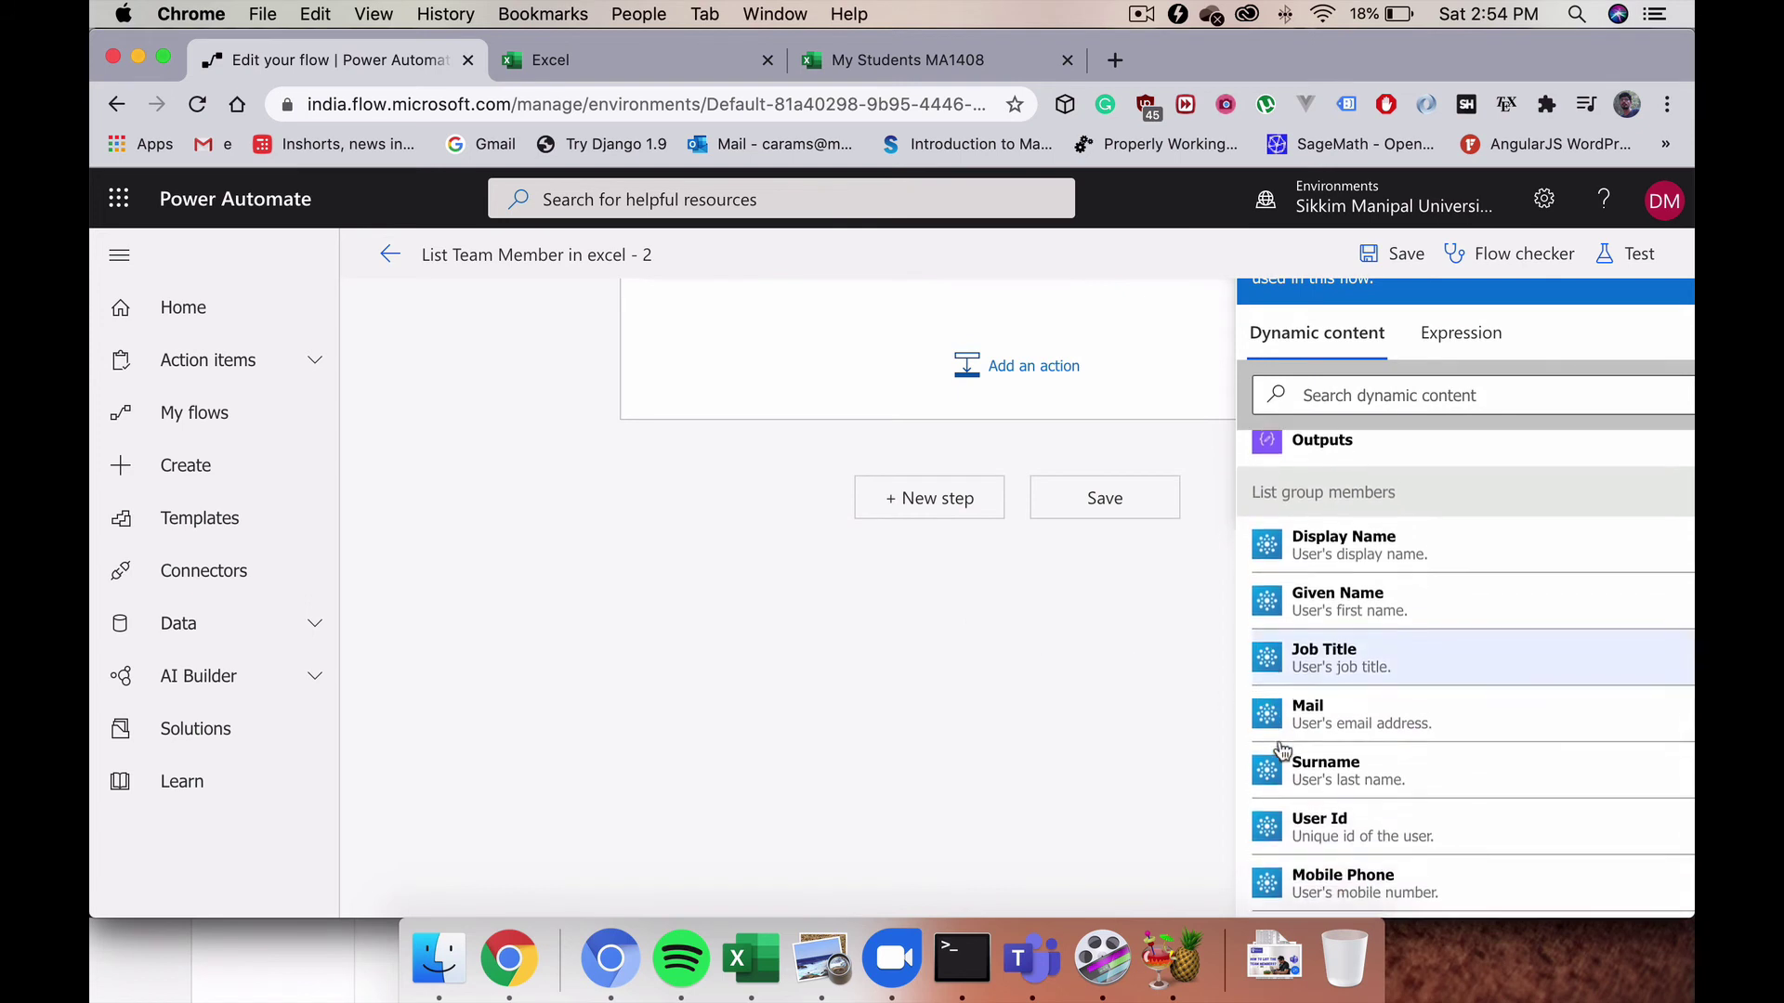
pyautogui.click(1345, 716)
pyautogui.scroll(1, 1059, 683)
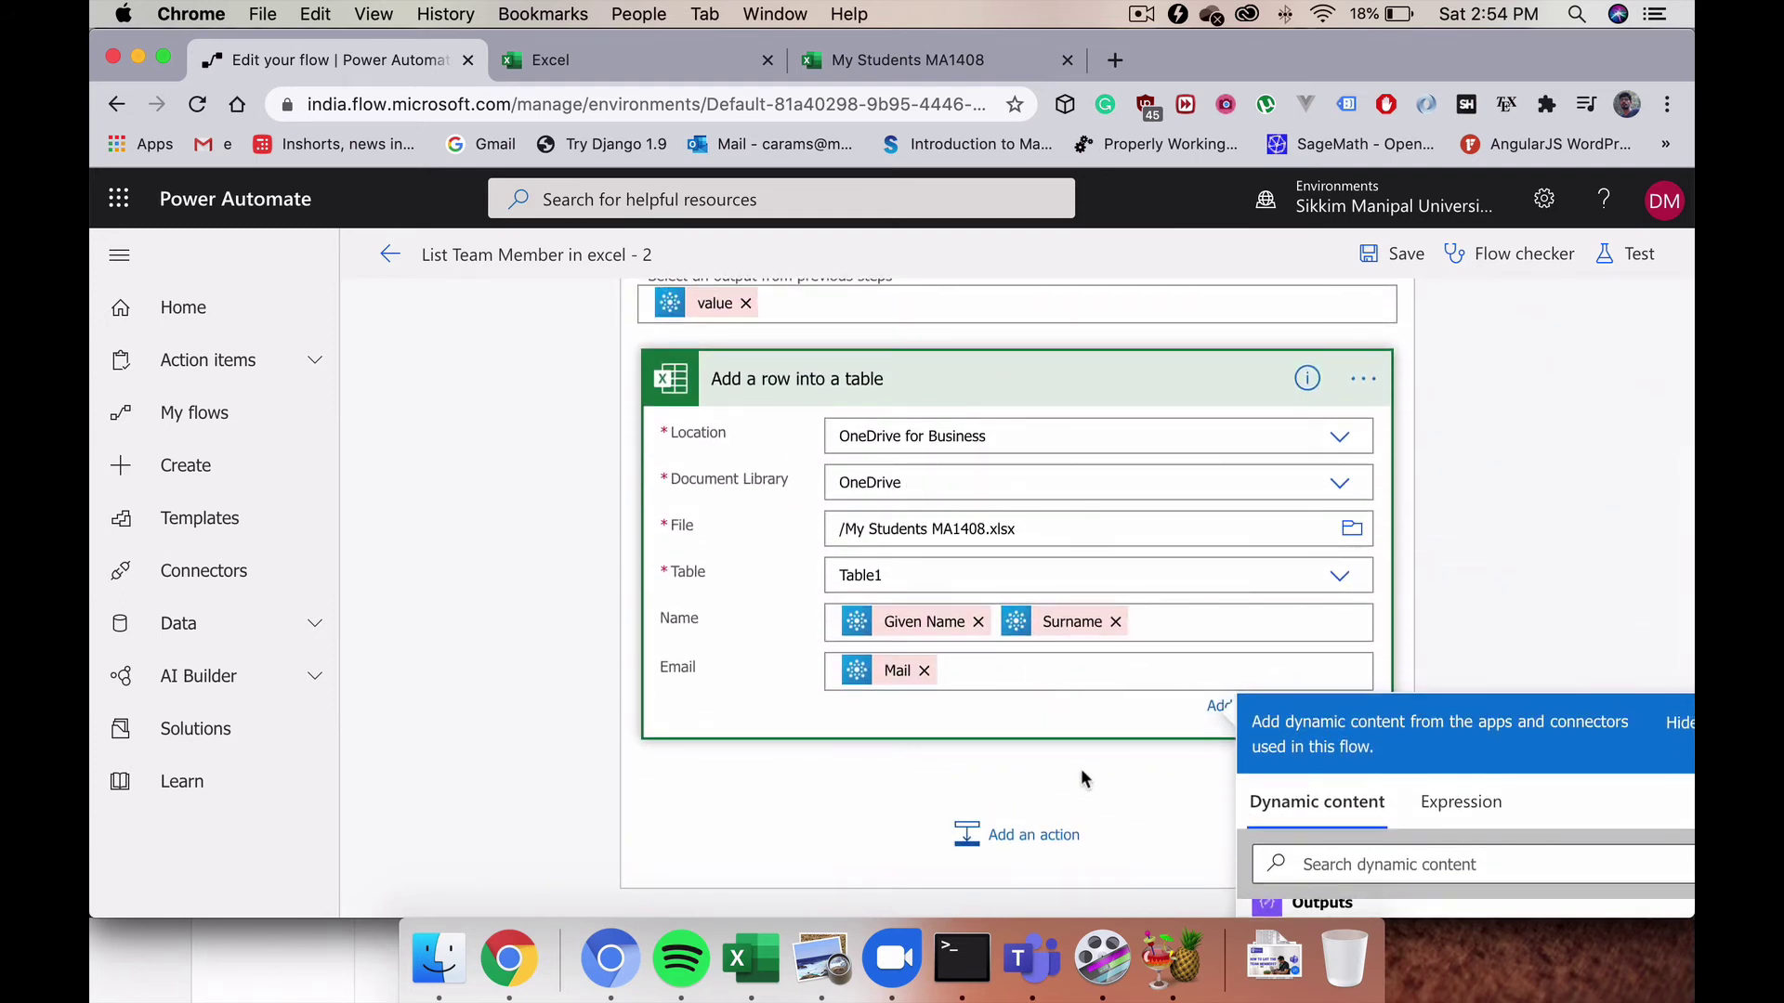
# Step: Save the flow and start a test with the option to perform the trigger action manually
pyautogui.scroll(3, 1082, 779)
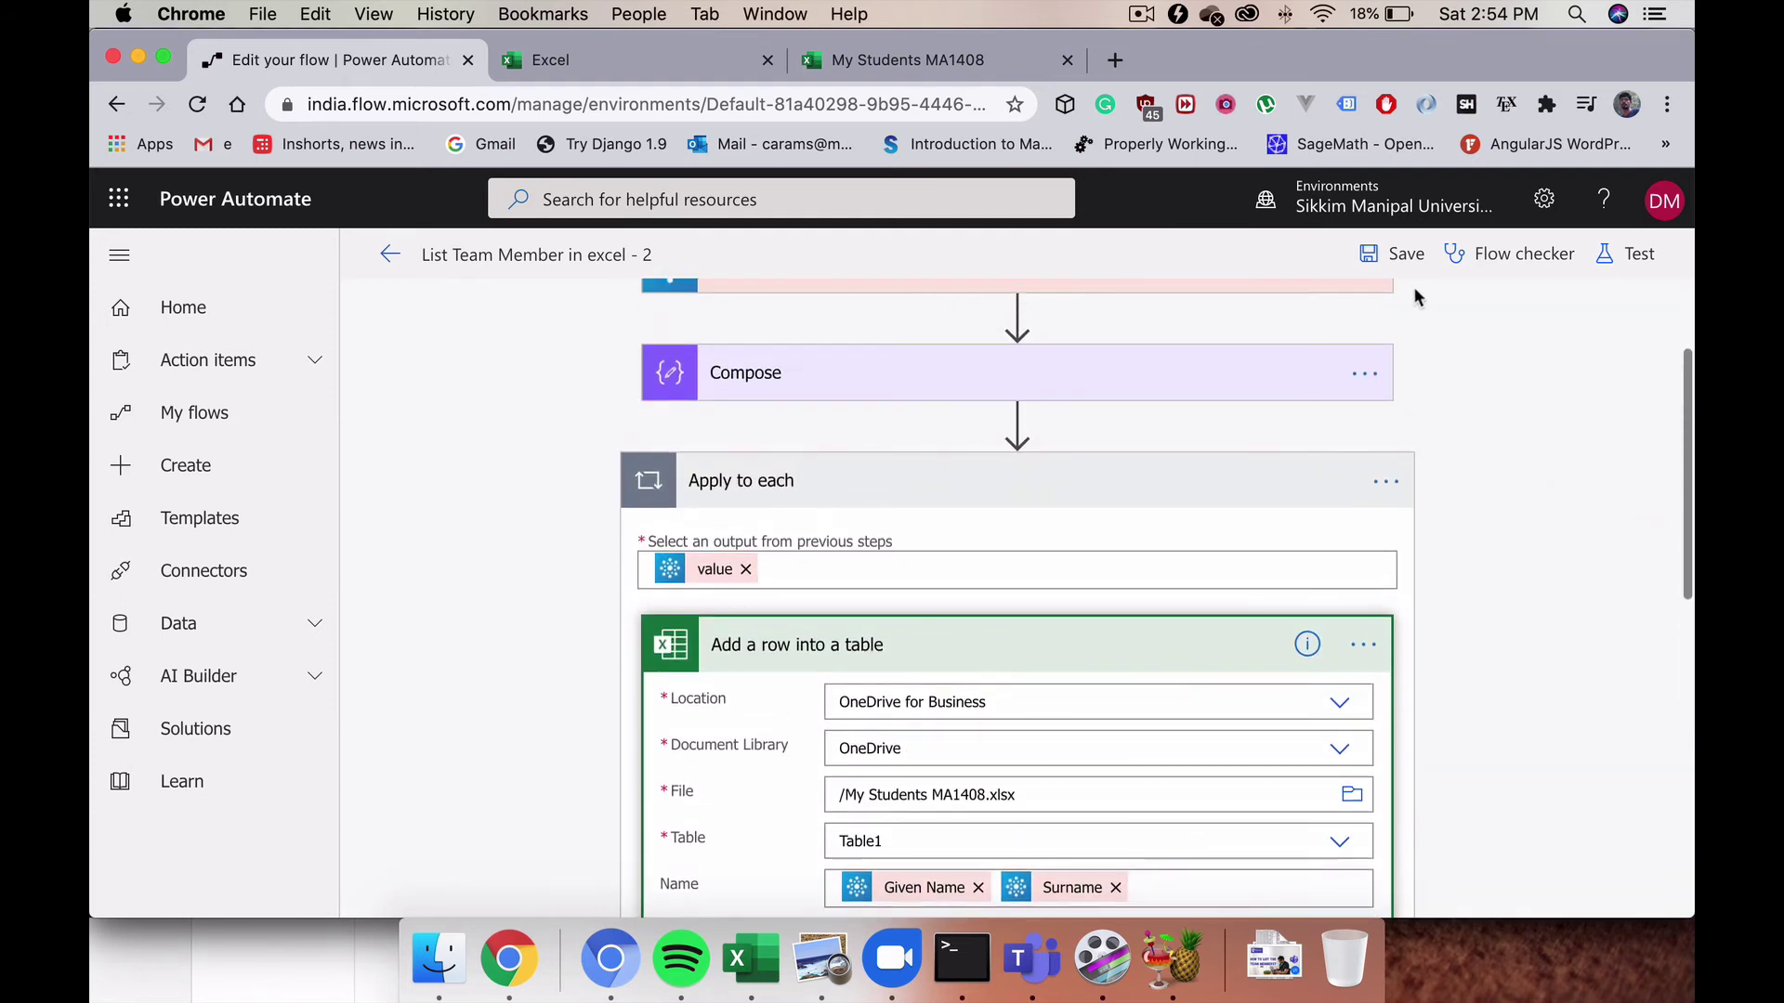
pyautogui.click(1393, 257)
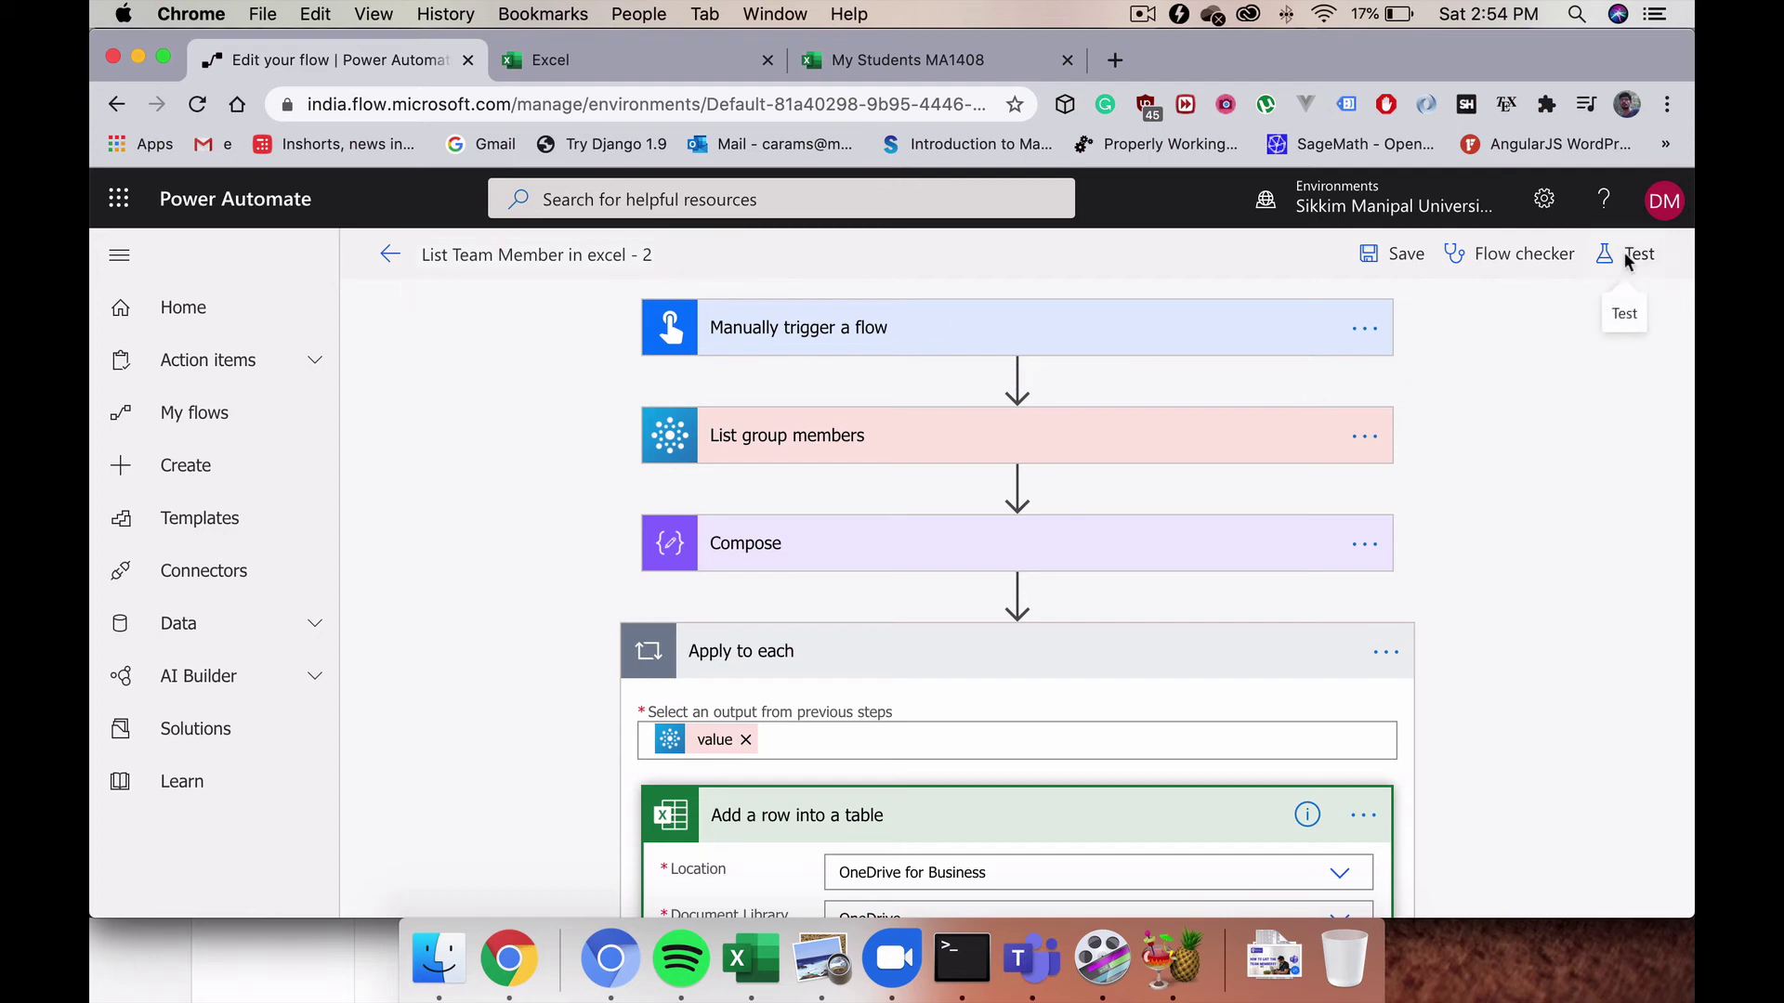
pyautogui.click(1624, 260)
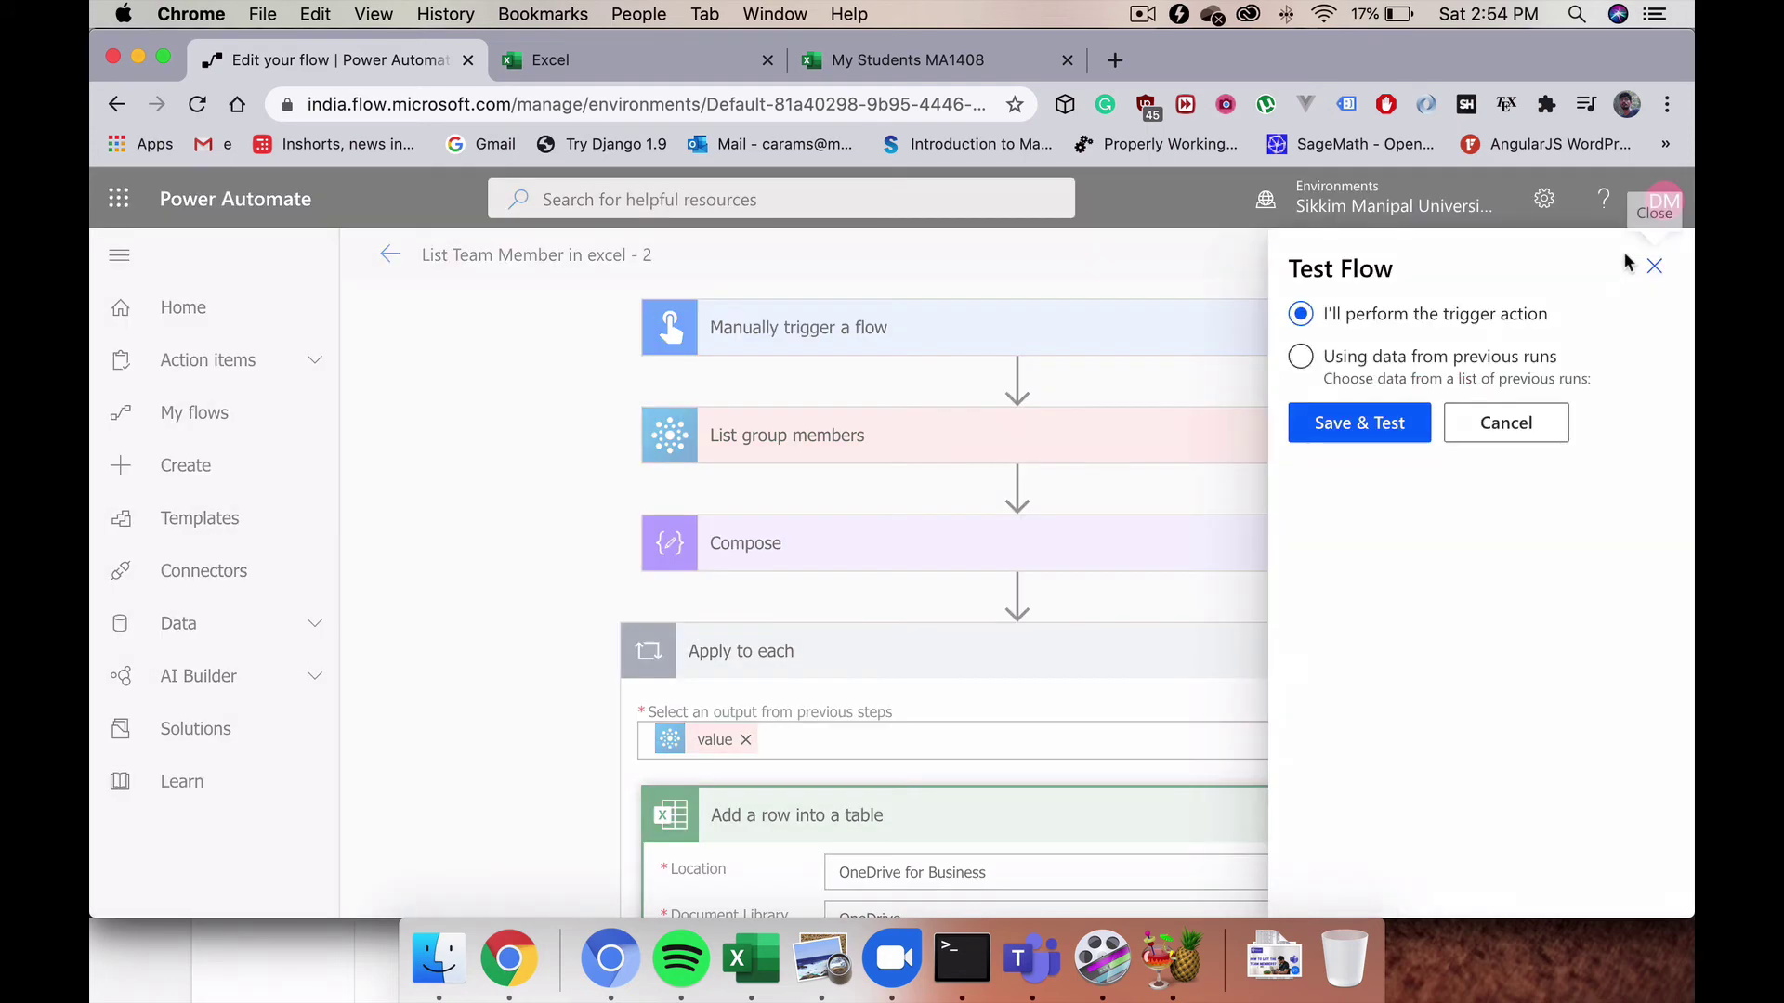
pyautogui.click(1384, 423)
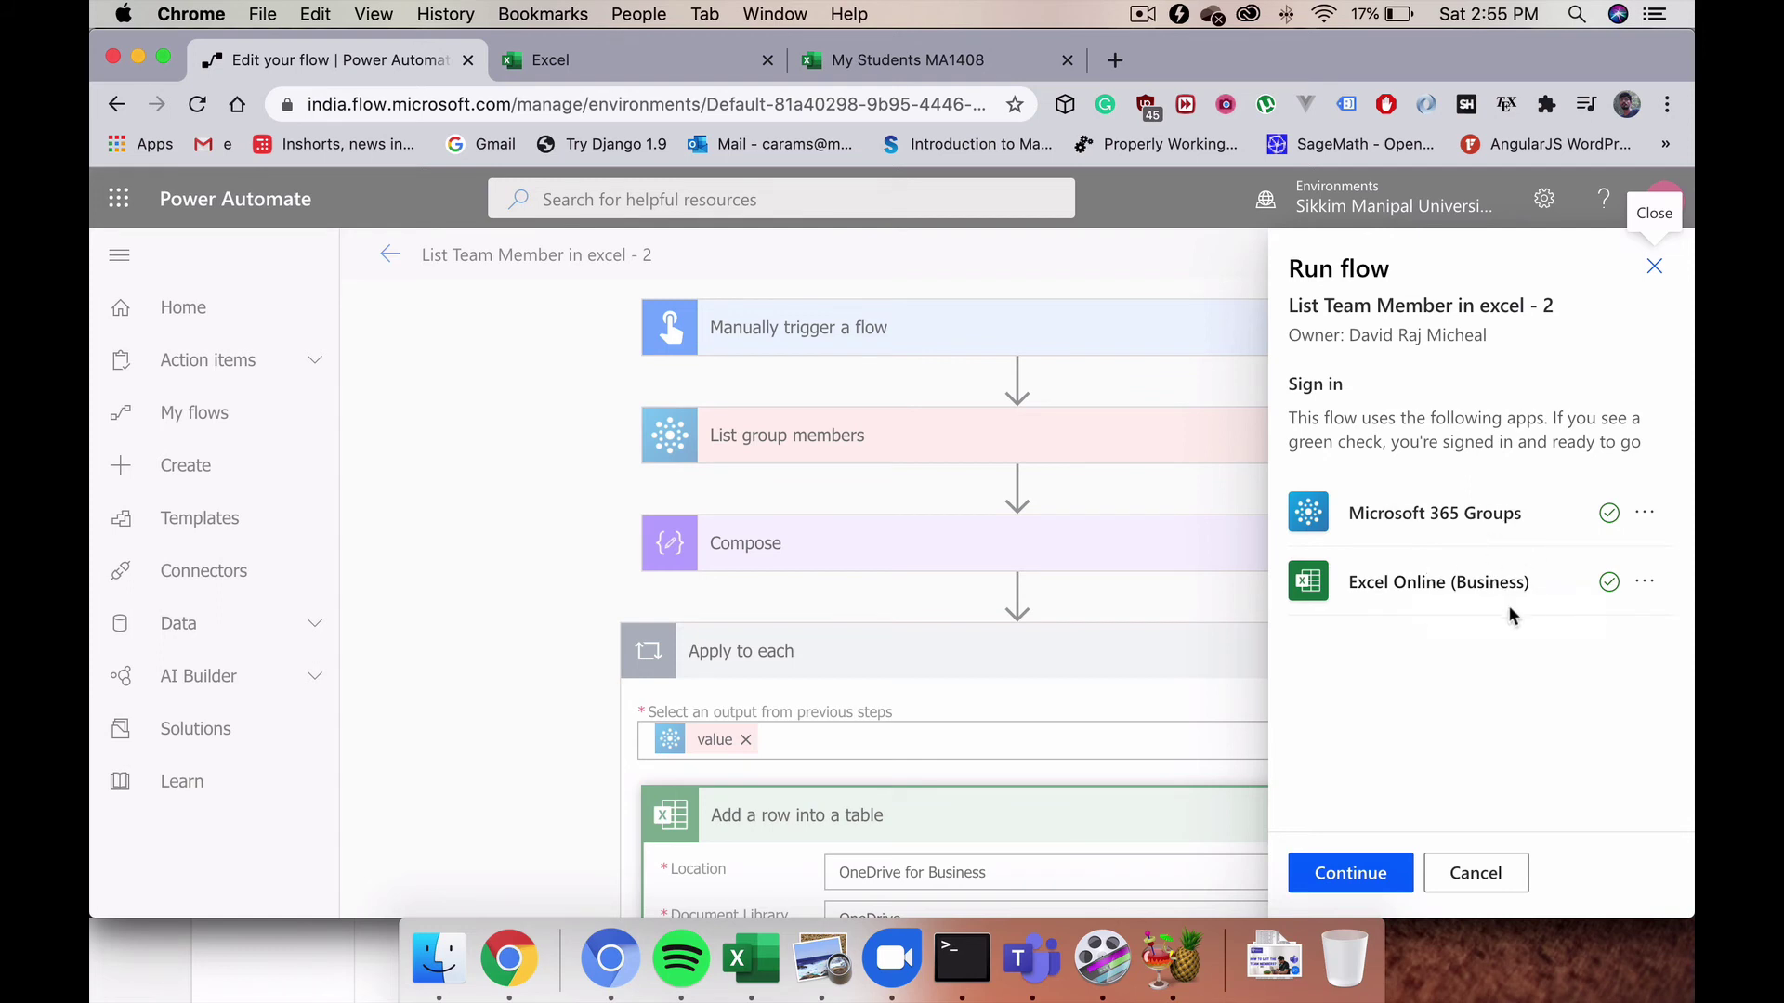
# Step: Accept the Microsoft 365 Groups and Excel Online (Business) connections, run the flow, and go to its run history
pyautogui.moveTo(1378, 588); pyautogui.dragTo(1513, 585)
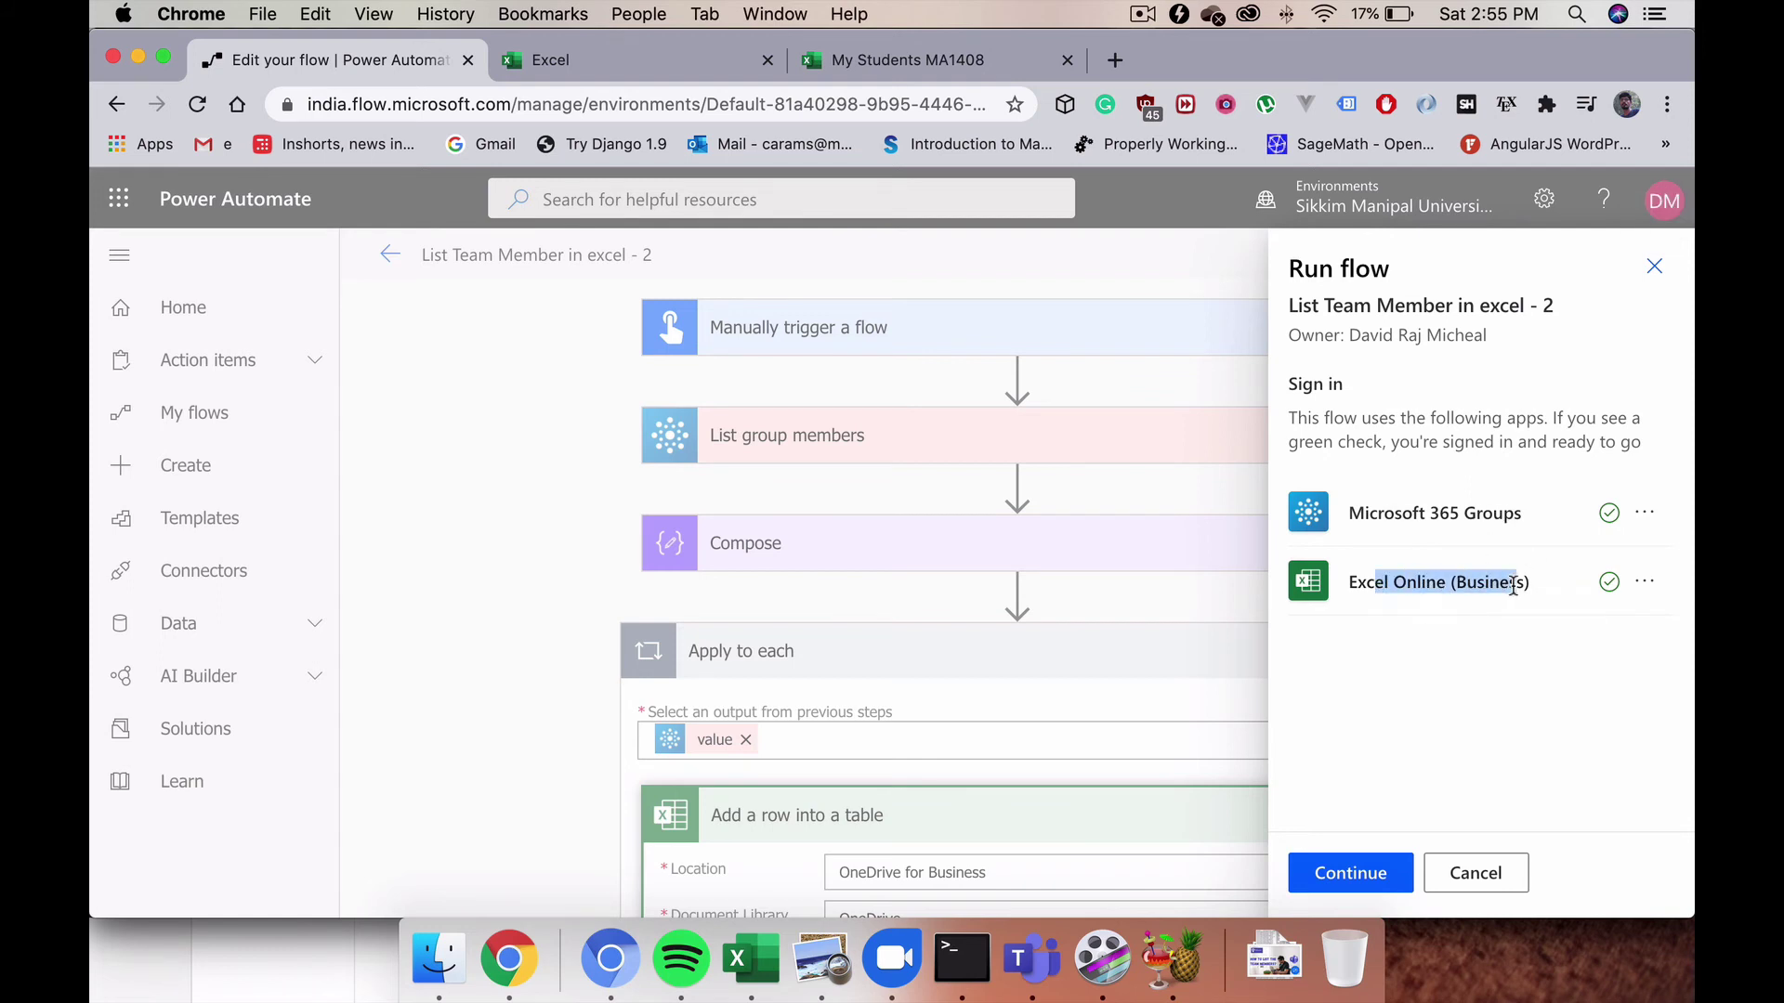
pyautogui.moveTo(1401, 513); pyautogui.dragTo(1486, 518)
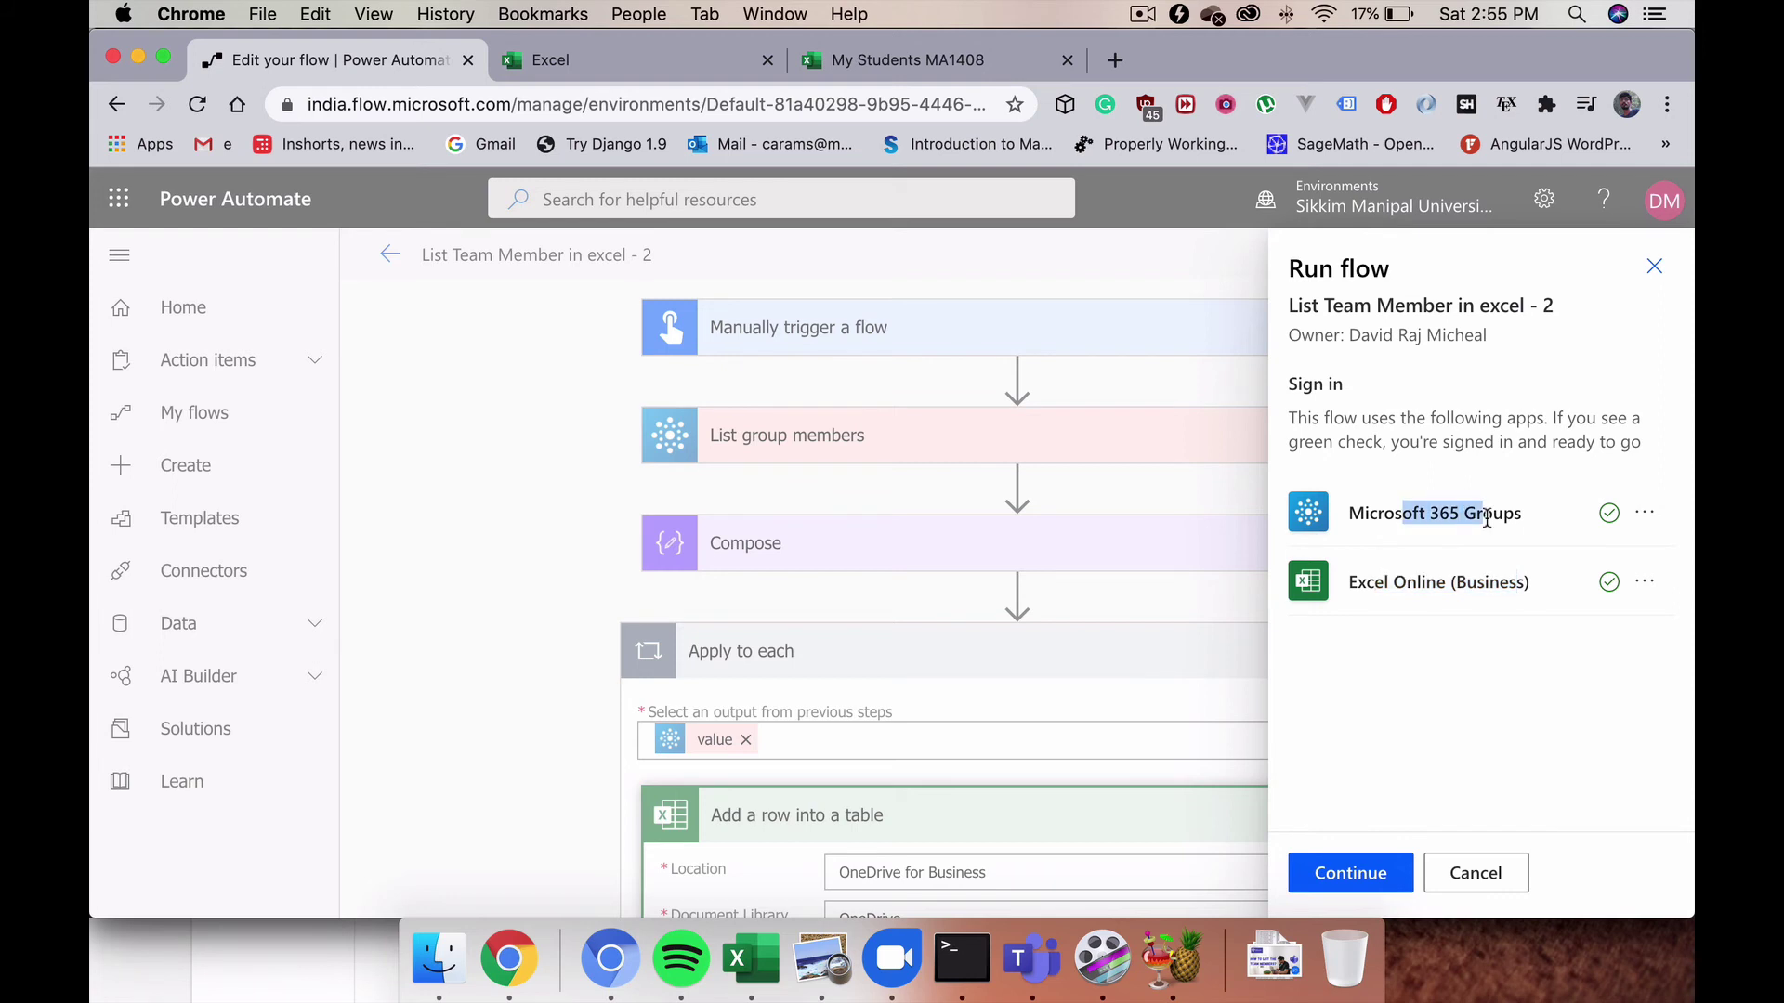
pyautogui.click(1354, 873)
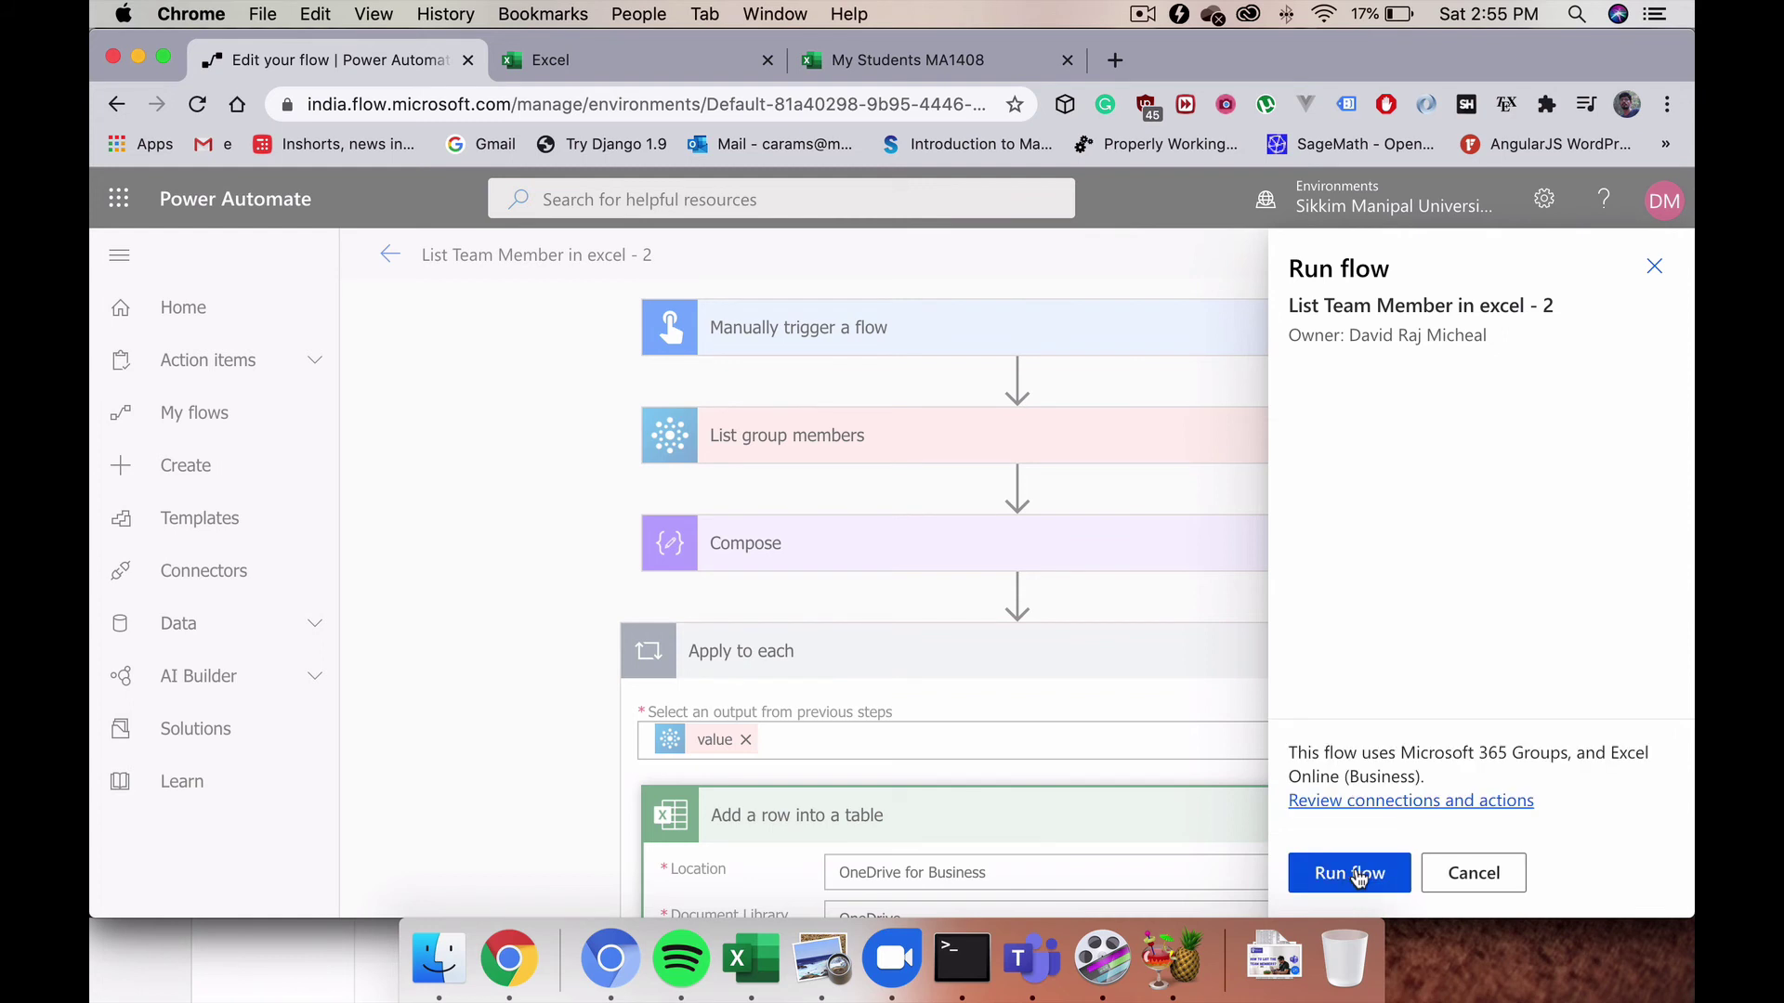
pyautogui.click(1356, 875)
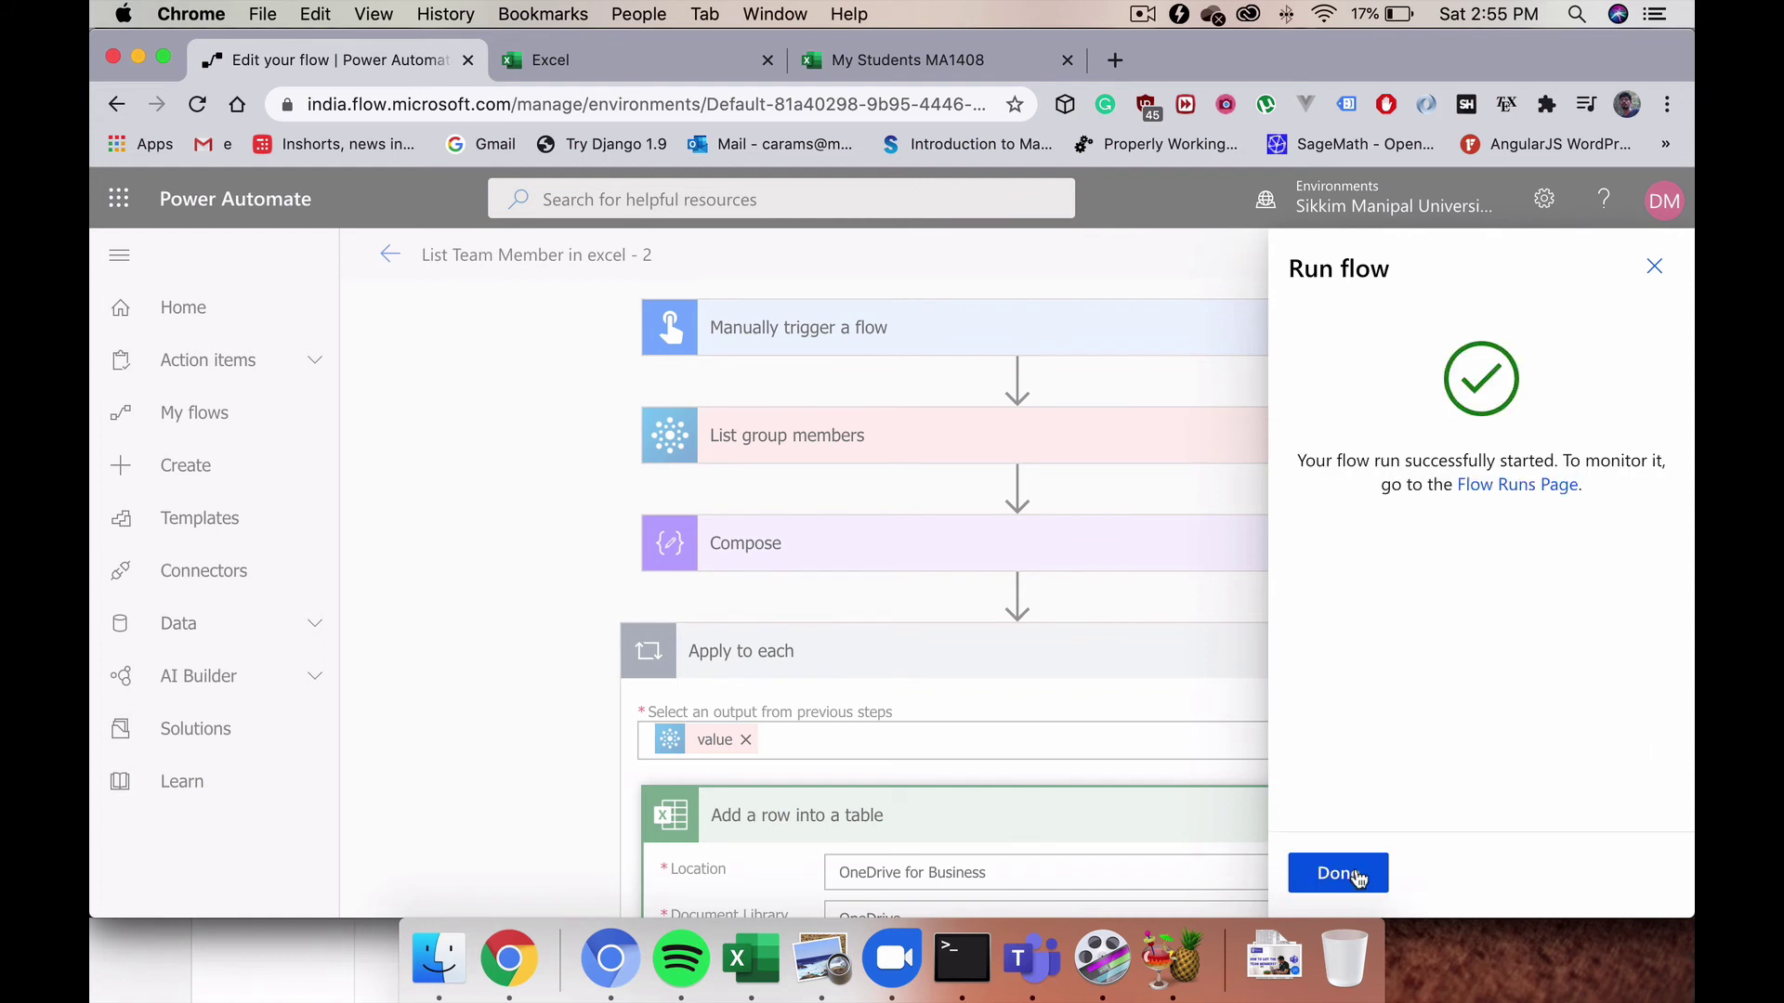
pyautogui.click(1339, 875)
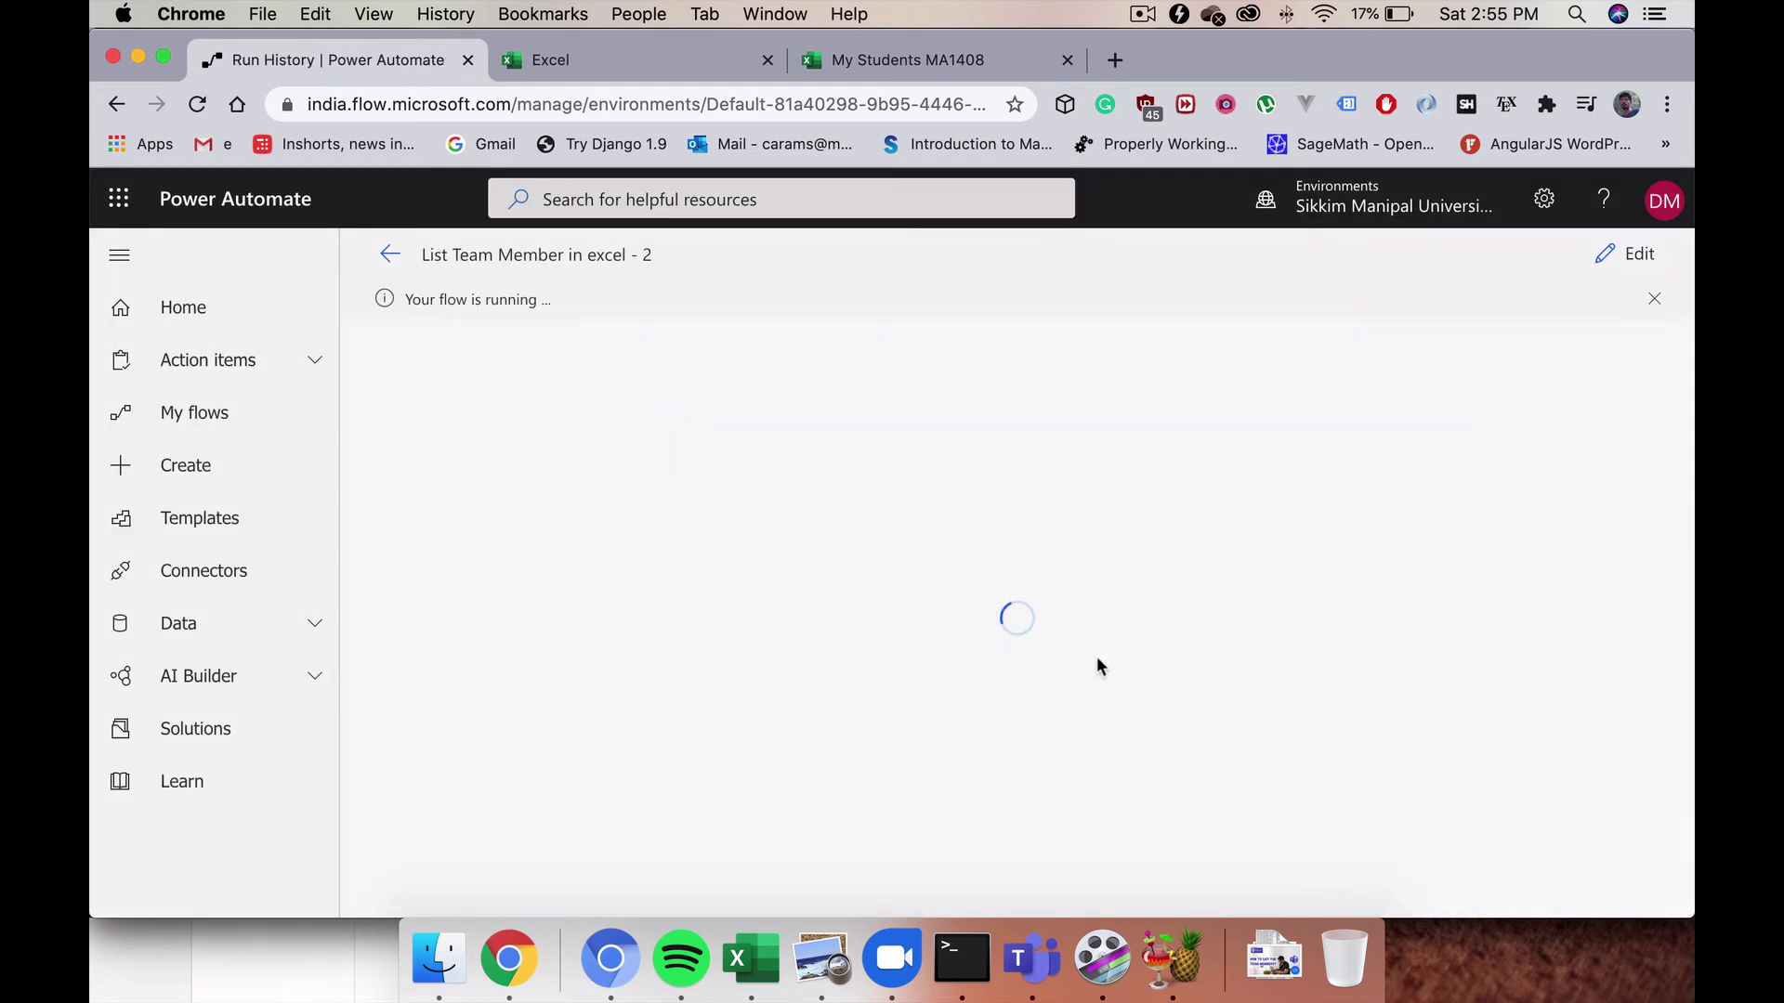
# Step: Examine the flow run's progress and review the member rows written to the table in the My Students MA1408 workbook
pyautogui.scroll(-3, 927, 643)
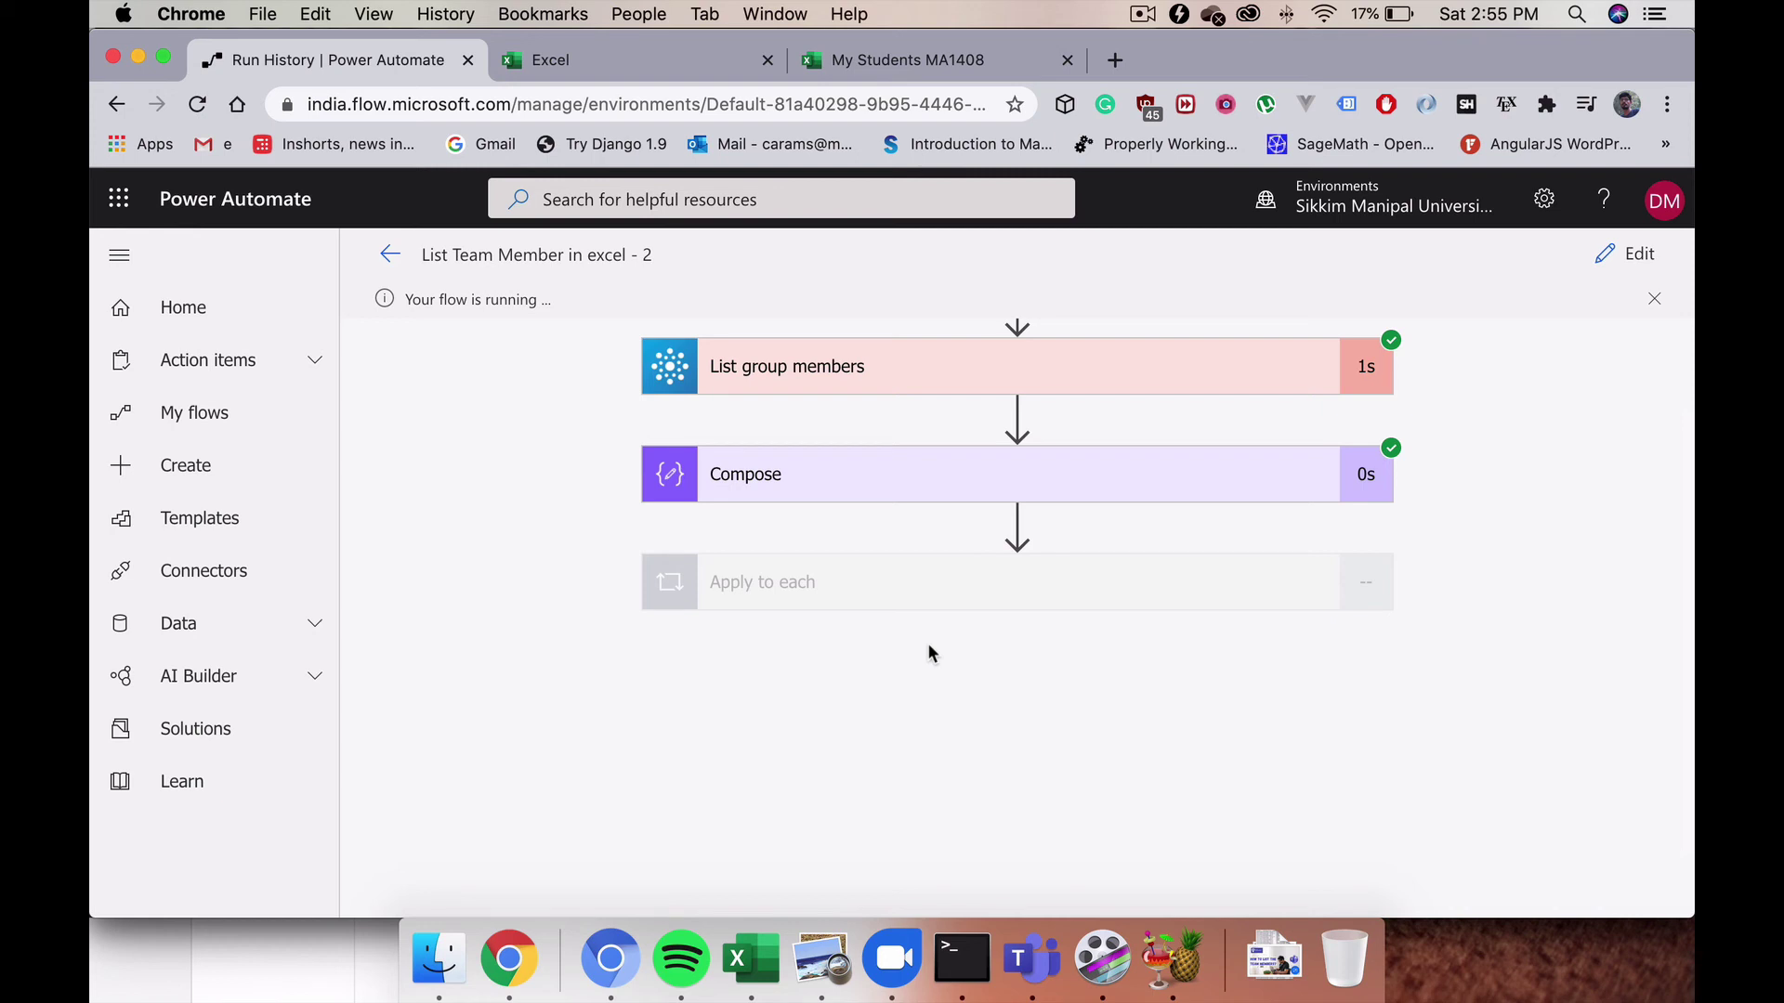
pyautogui.click(944, 65)
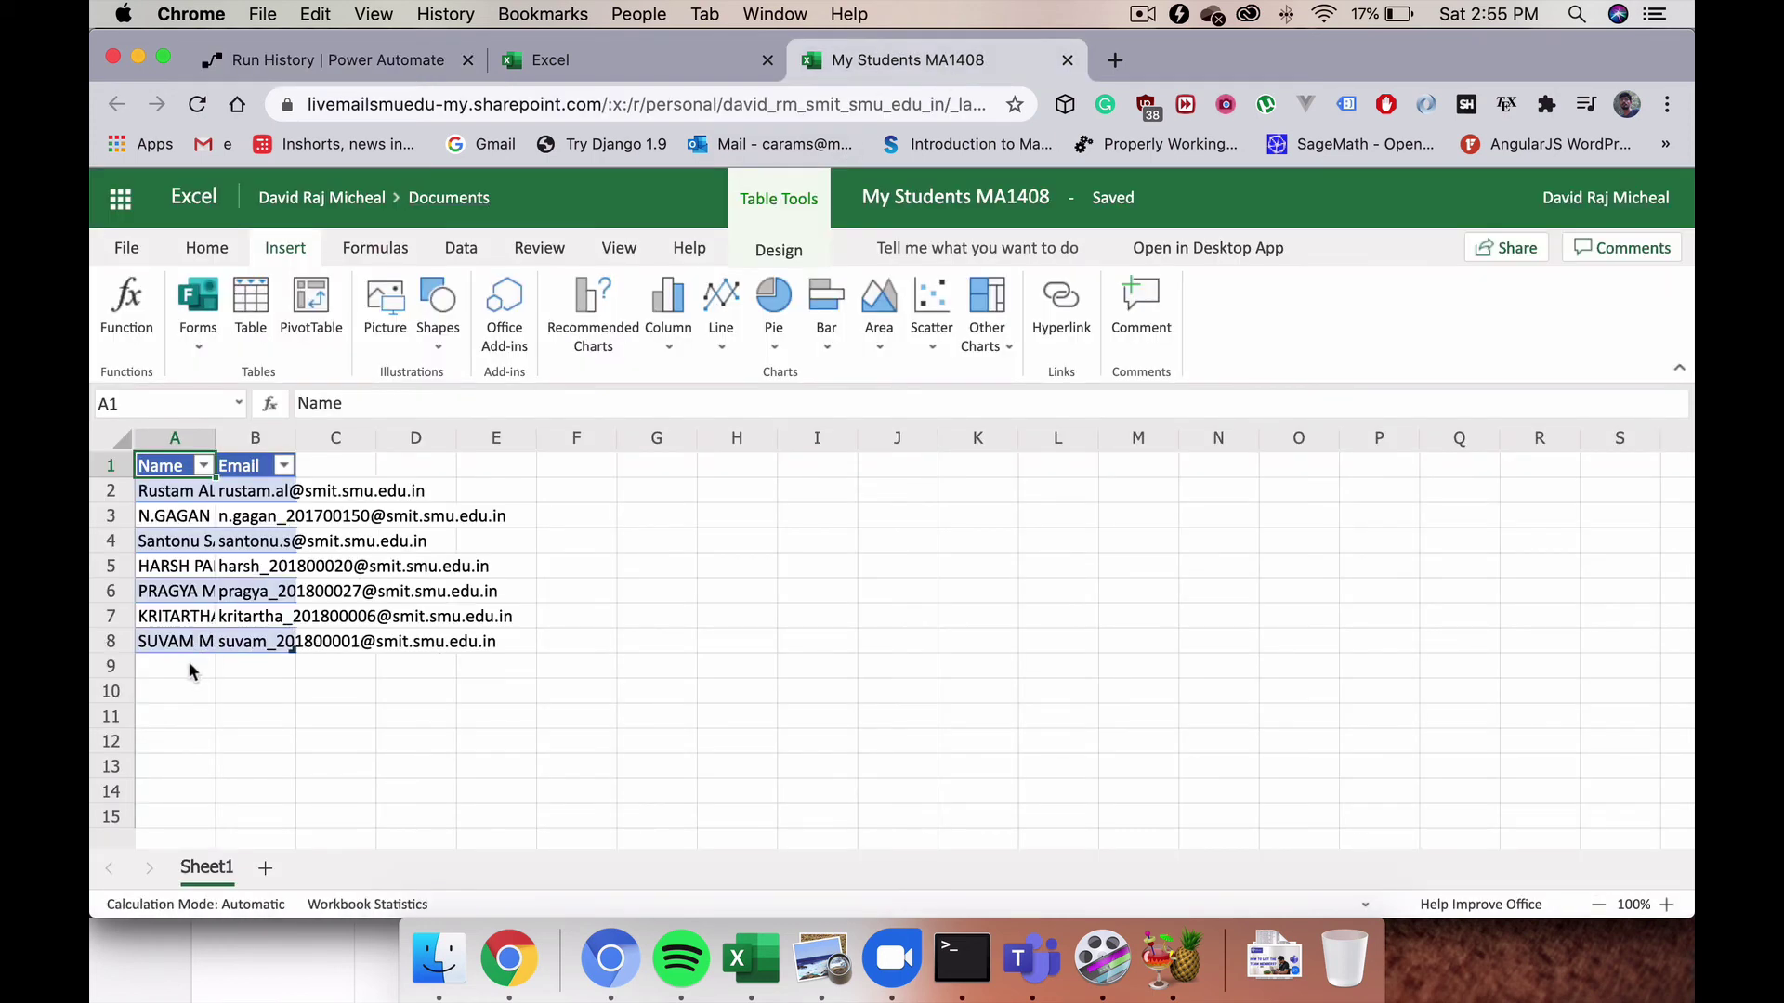
pyautogui.moveTo(212, 437); pyautogui.dragTo(213, 438)
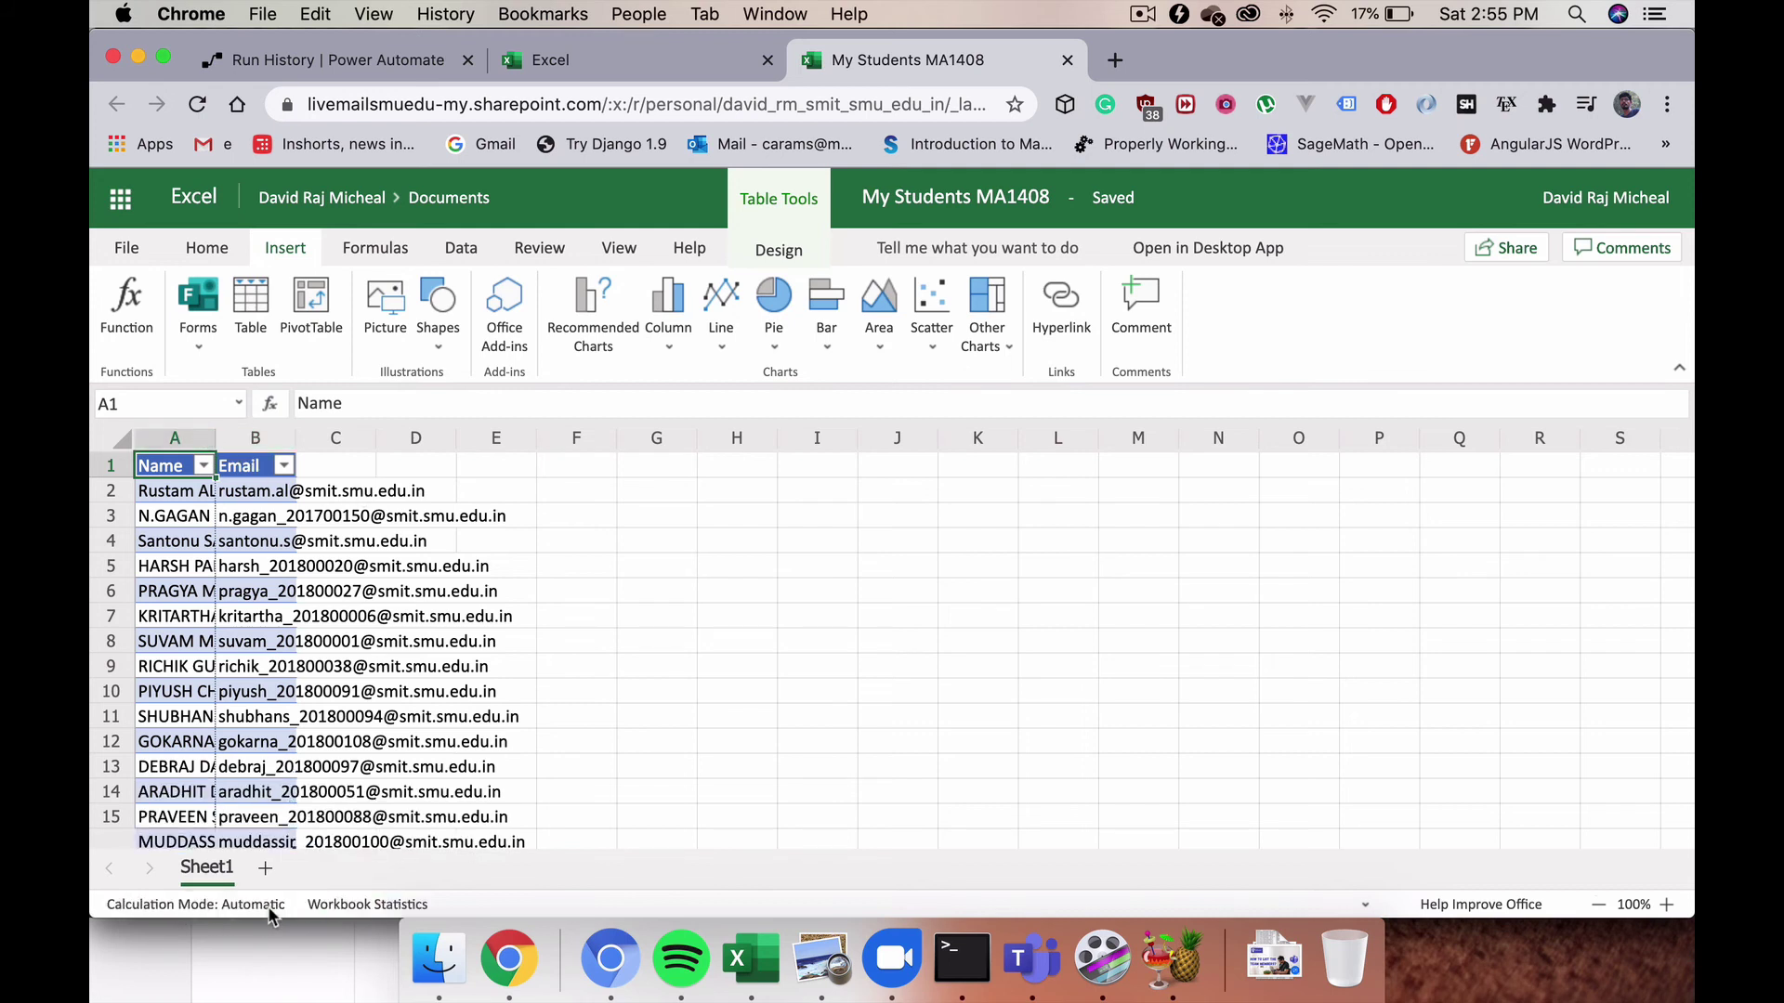
pyautogui.scroll(-4, 364, 746)
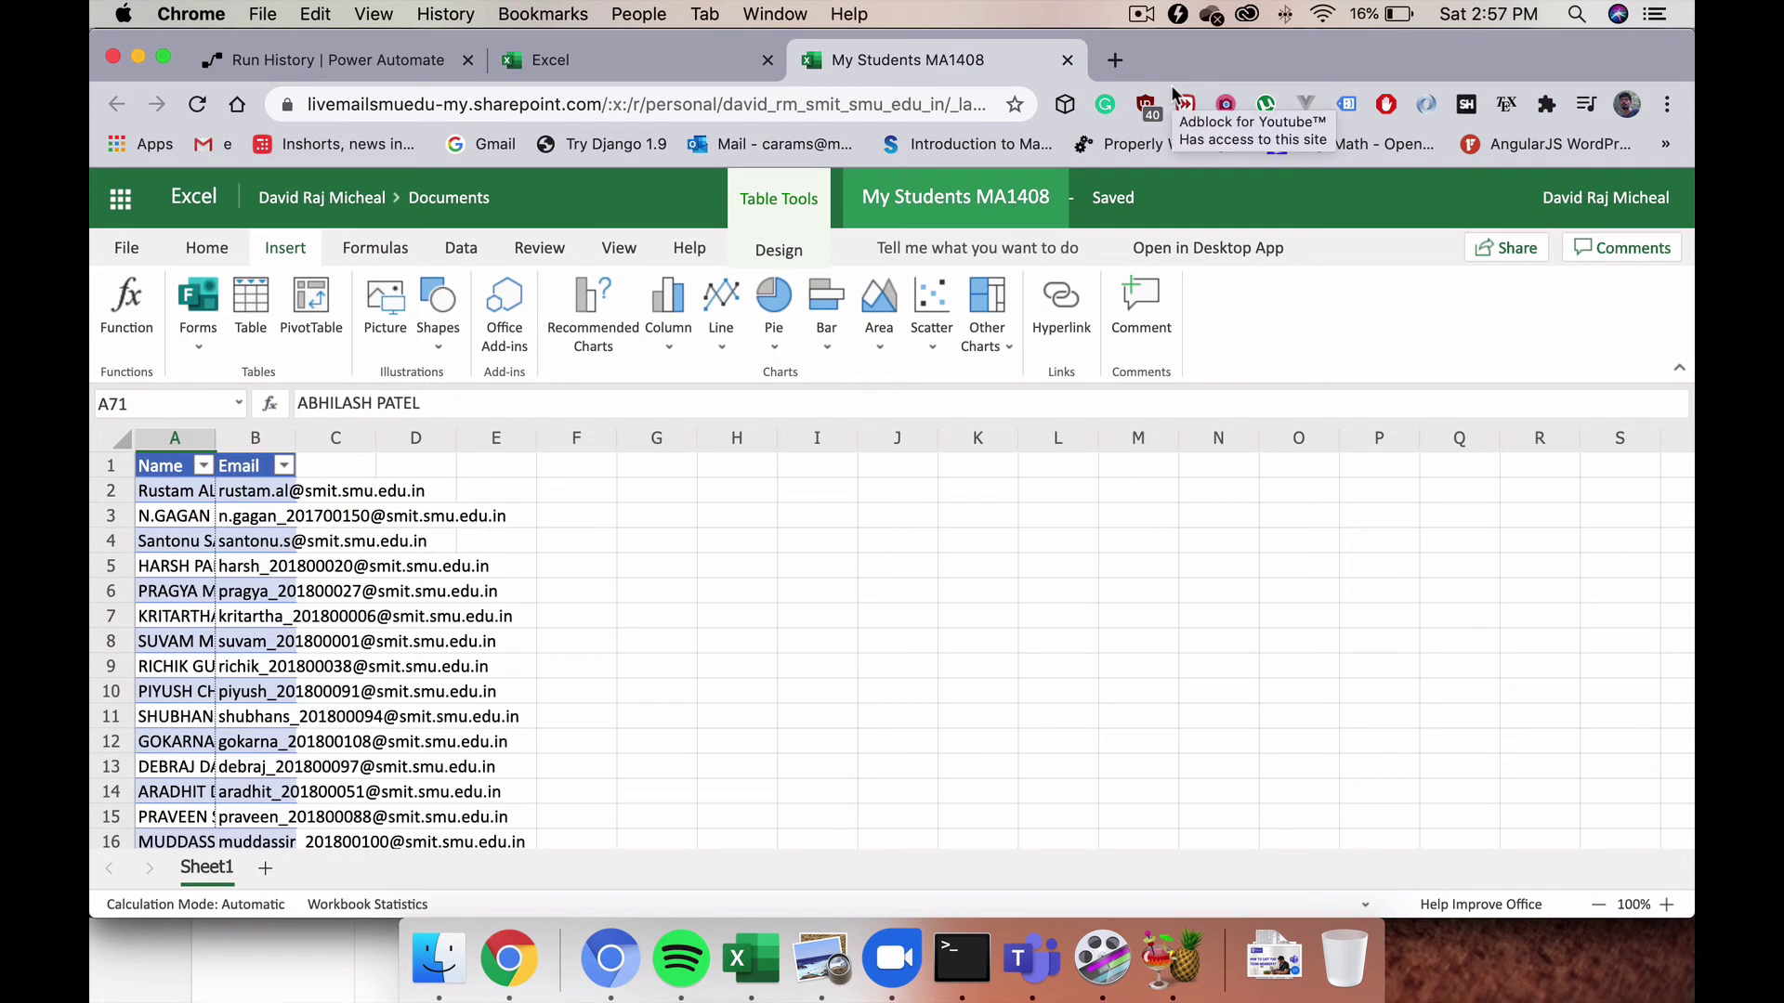
pyautogui.scroll(-4, 339, 661)
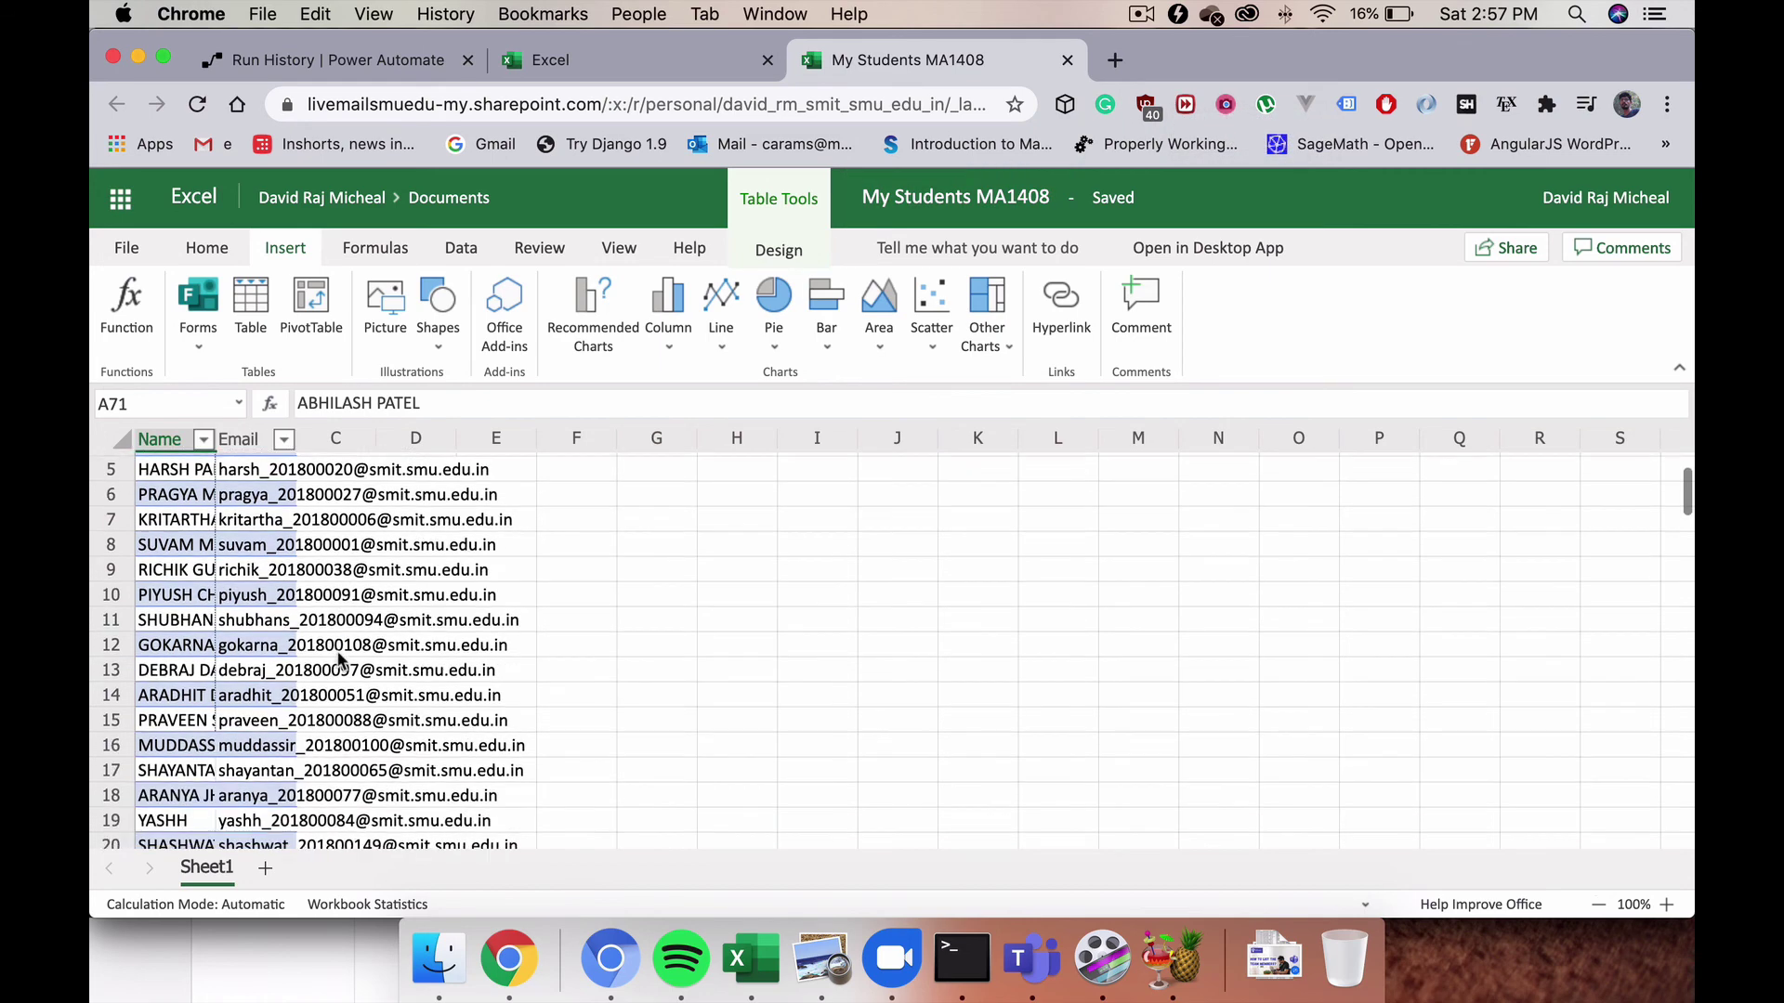
# Step: Widen the Name and Email columns of the member table to fit their full contents and review the rows
pyautogui.scroll(-10, 339, 661)
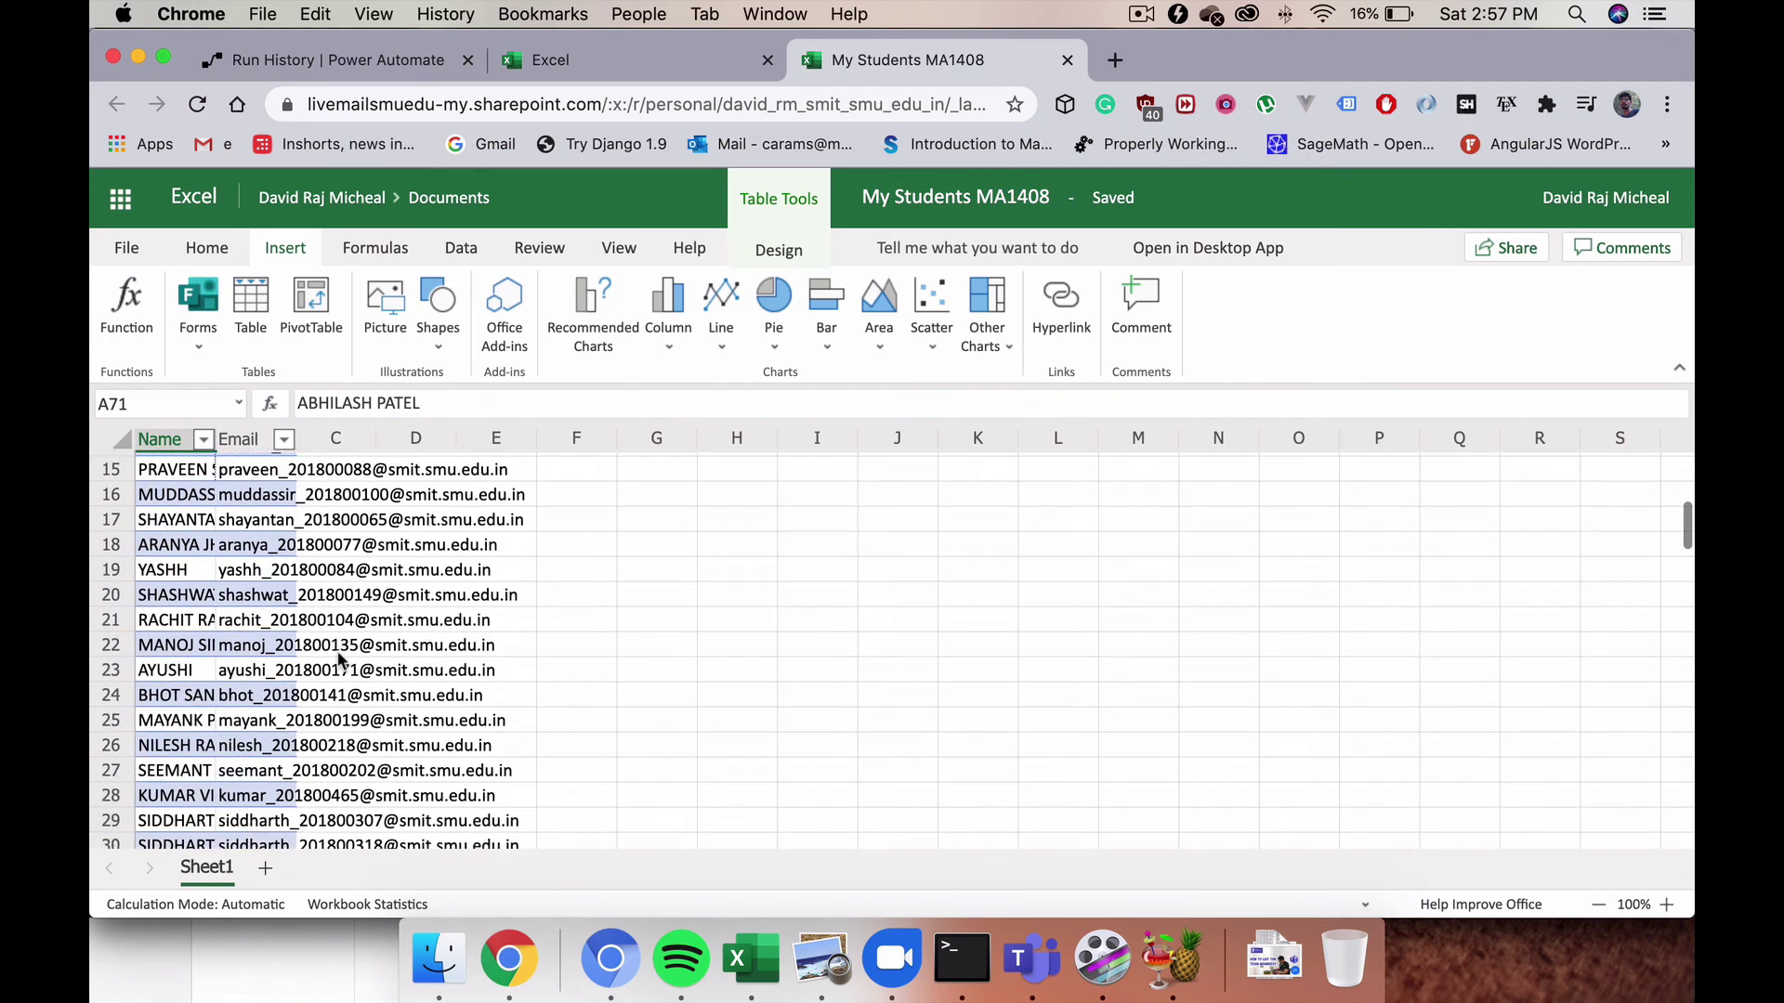
pyautogui.scroll(3, 339, 660)
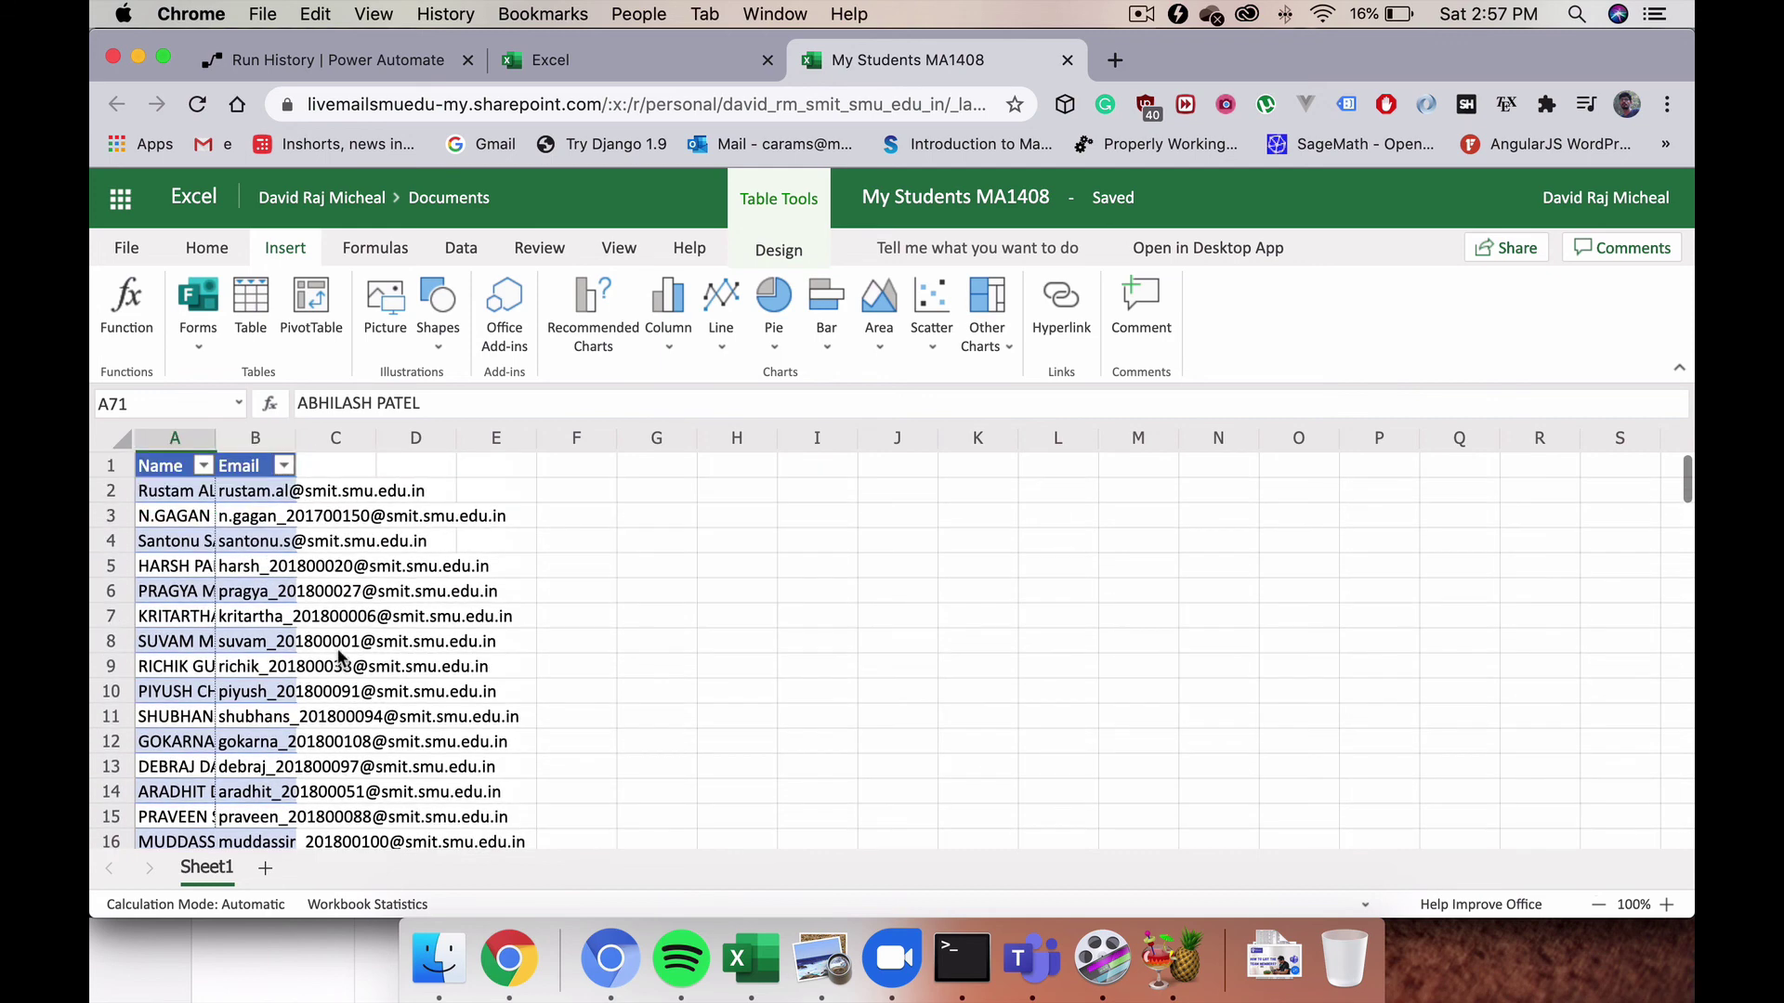
pyautogui.moveTo(215, 439); pyautogui.dragTo(741, 448)
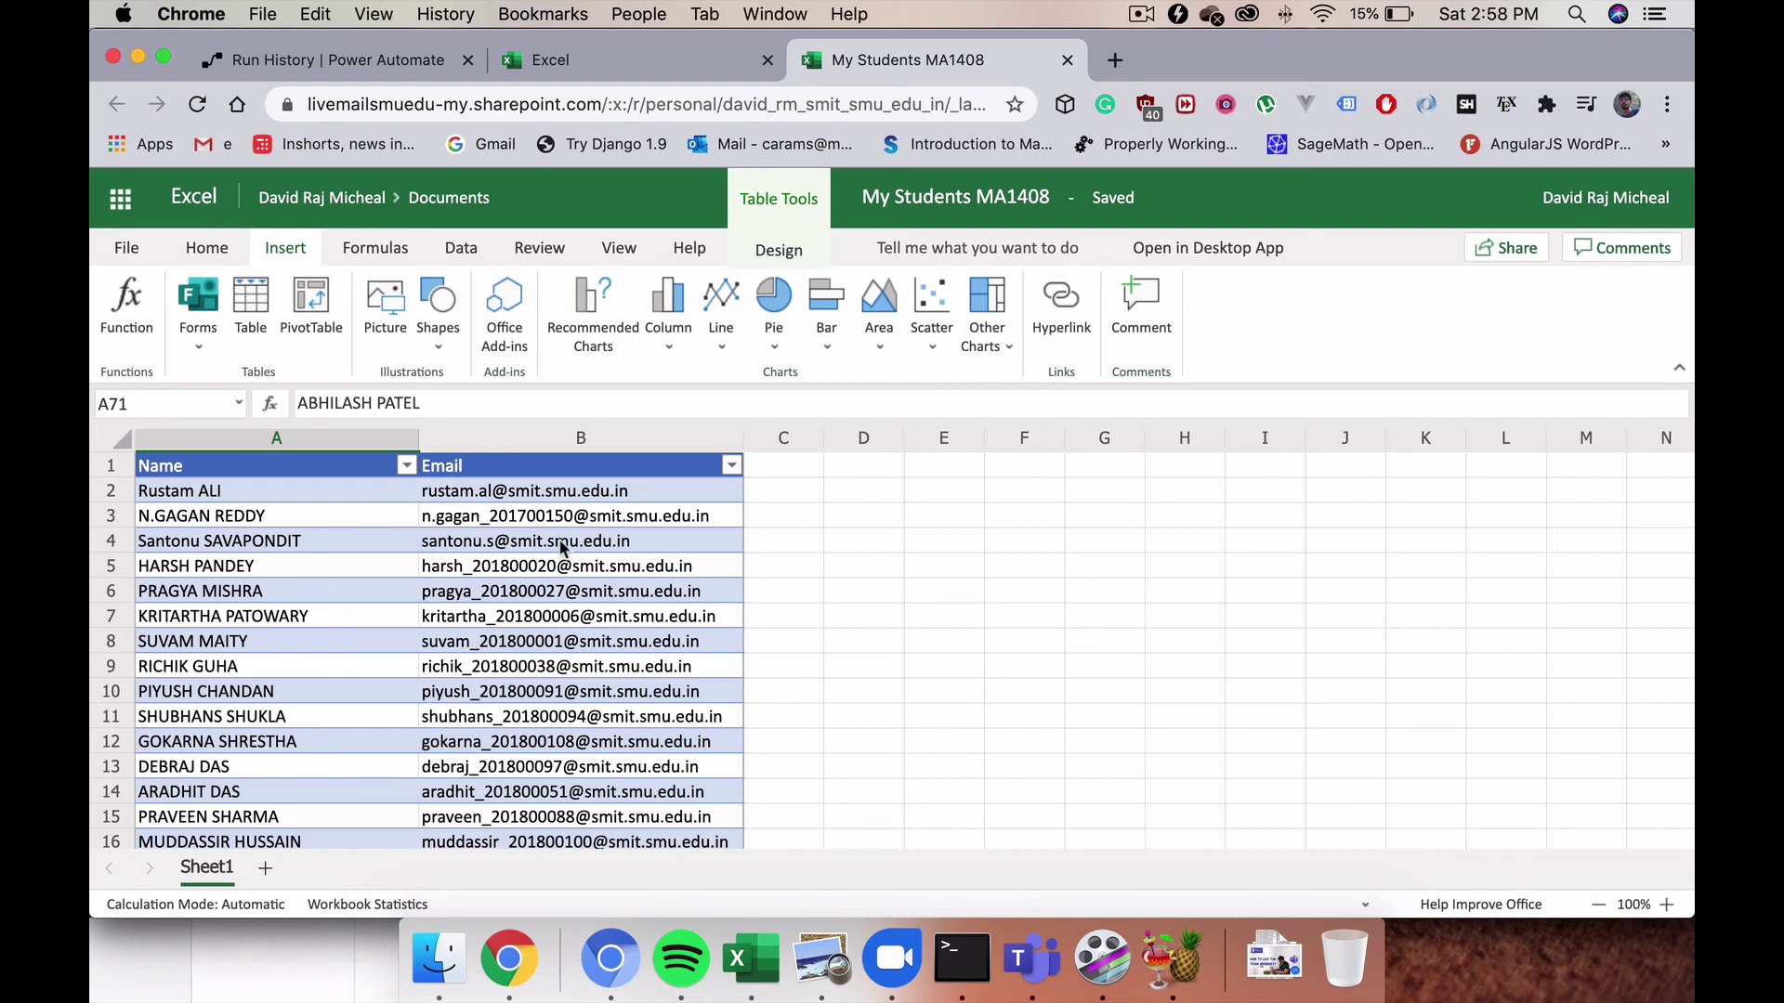
pyautogui.scroll(-6, 586, 639)
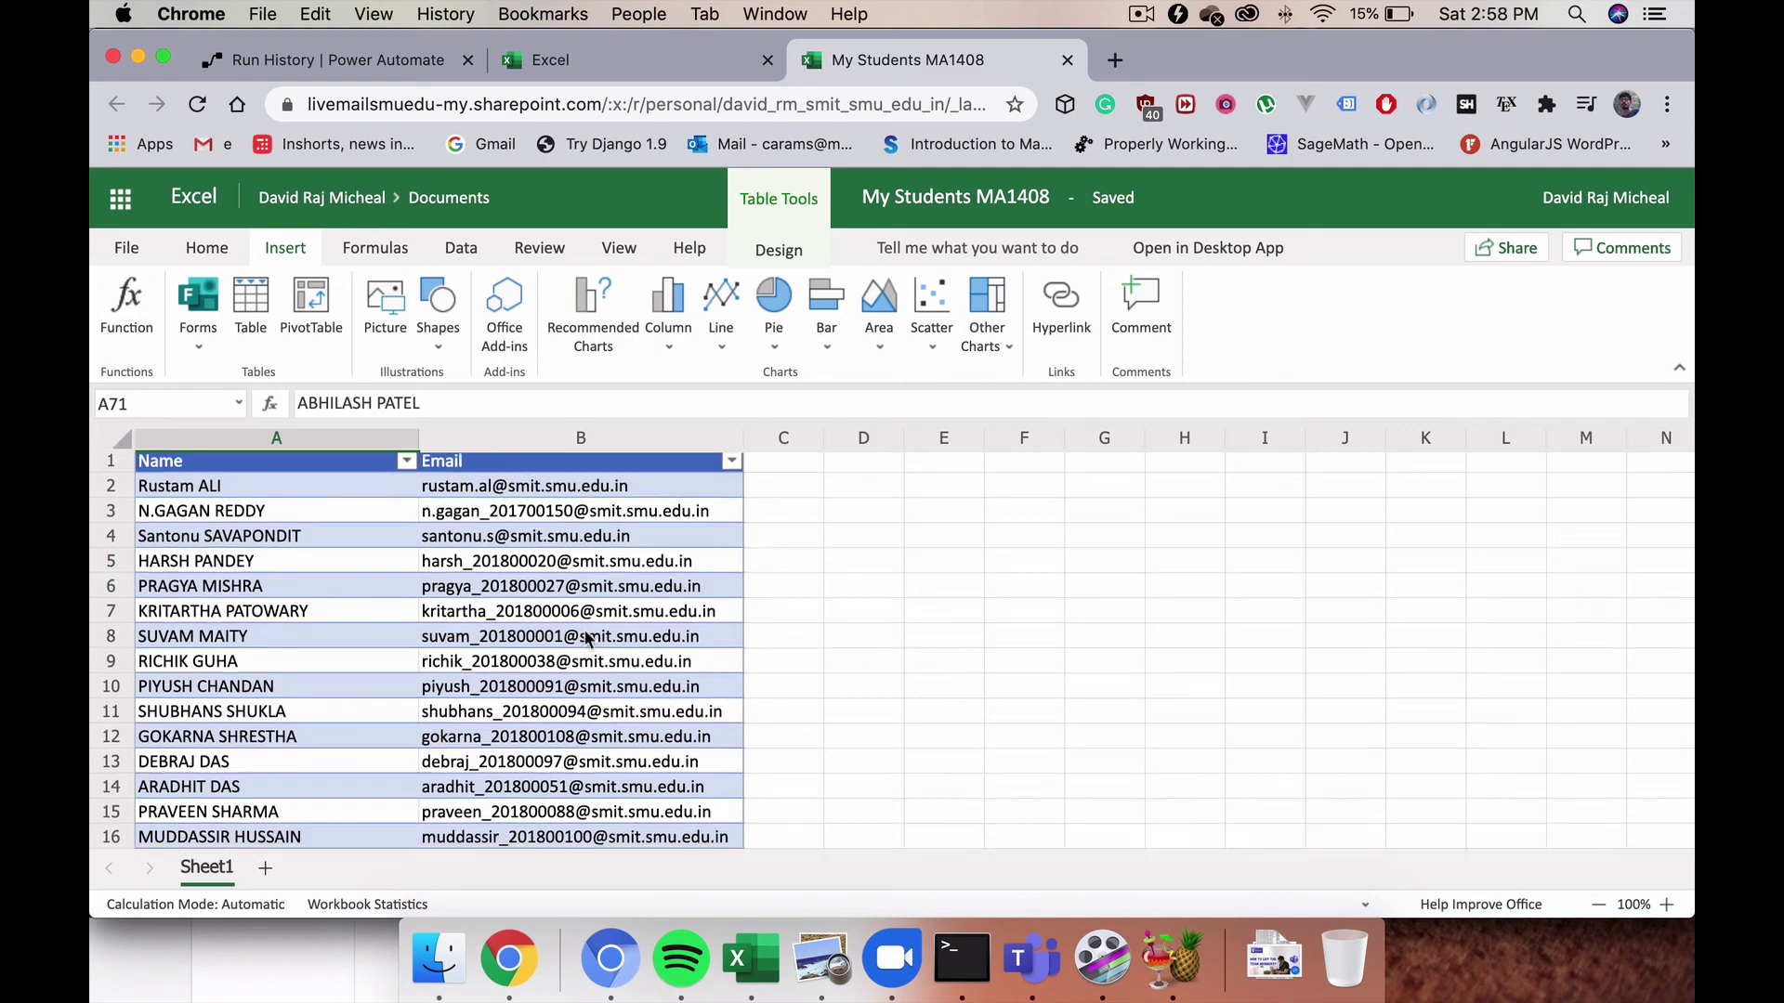
pyautogui.scroll(6, 586, 639)
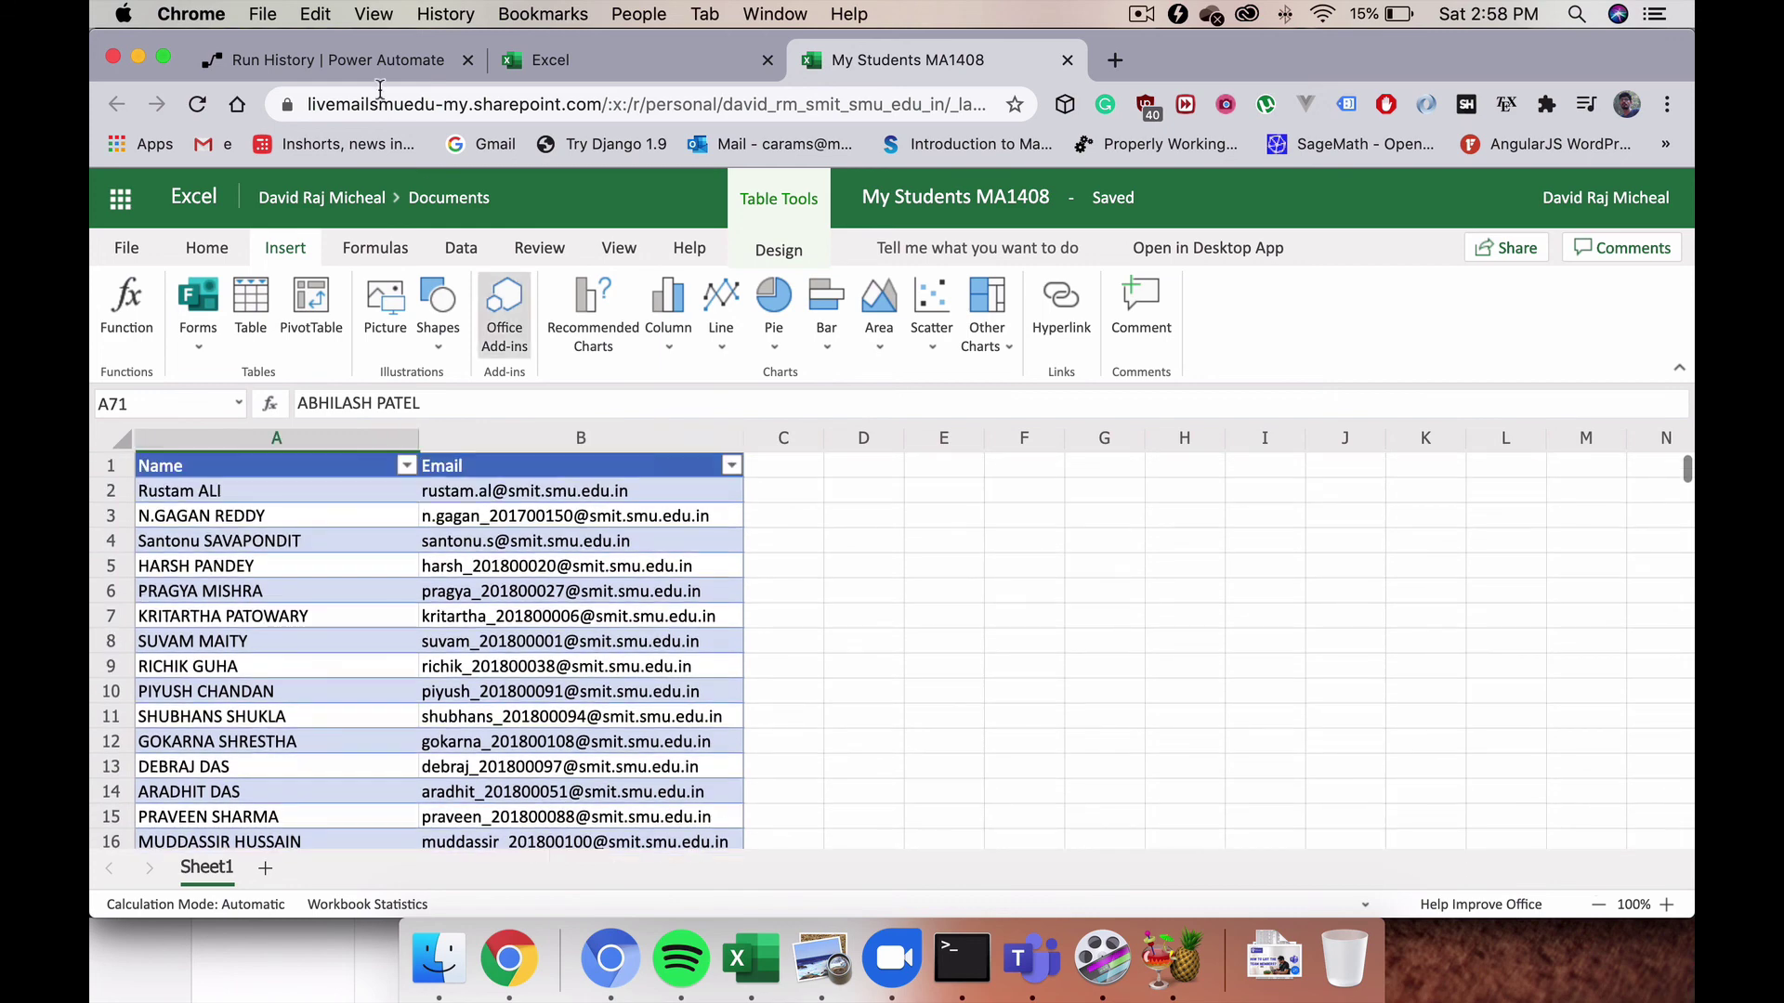
# Step: Switch to the Power Automate run history and check the completion status of the List Team Member in excel - 2 flow run
pyautogui.click(372, 78)
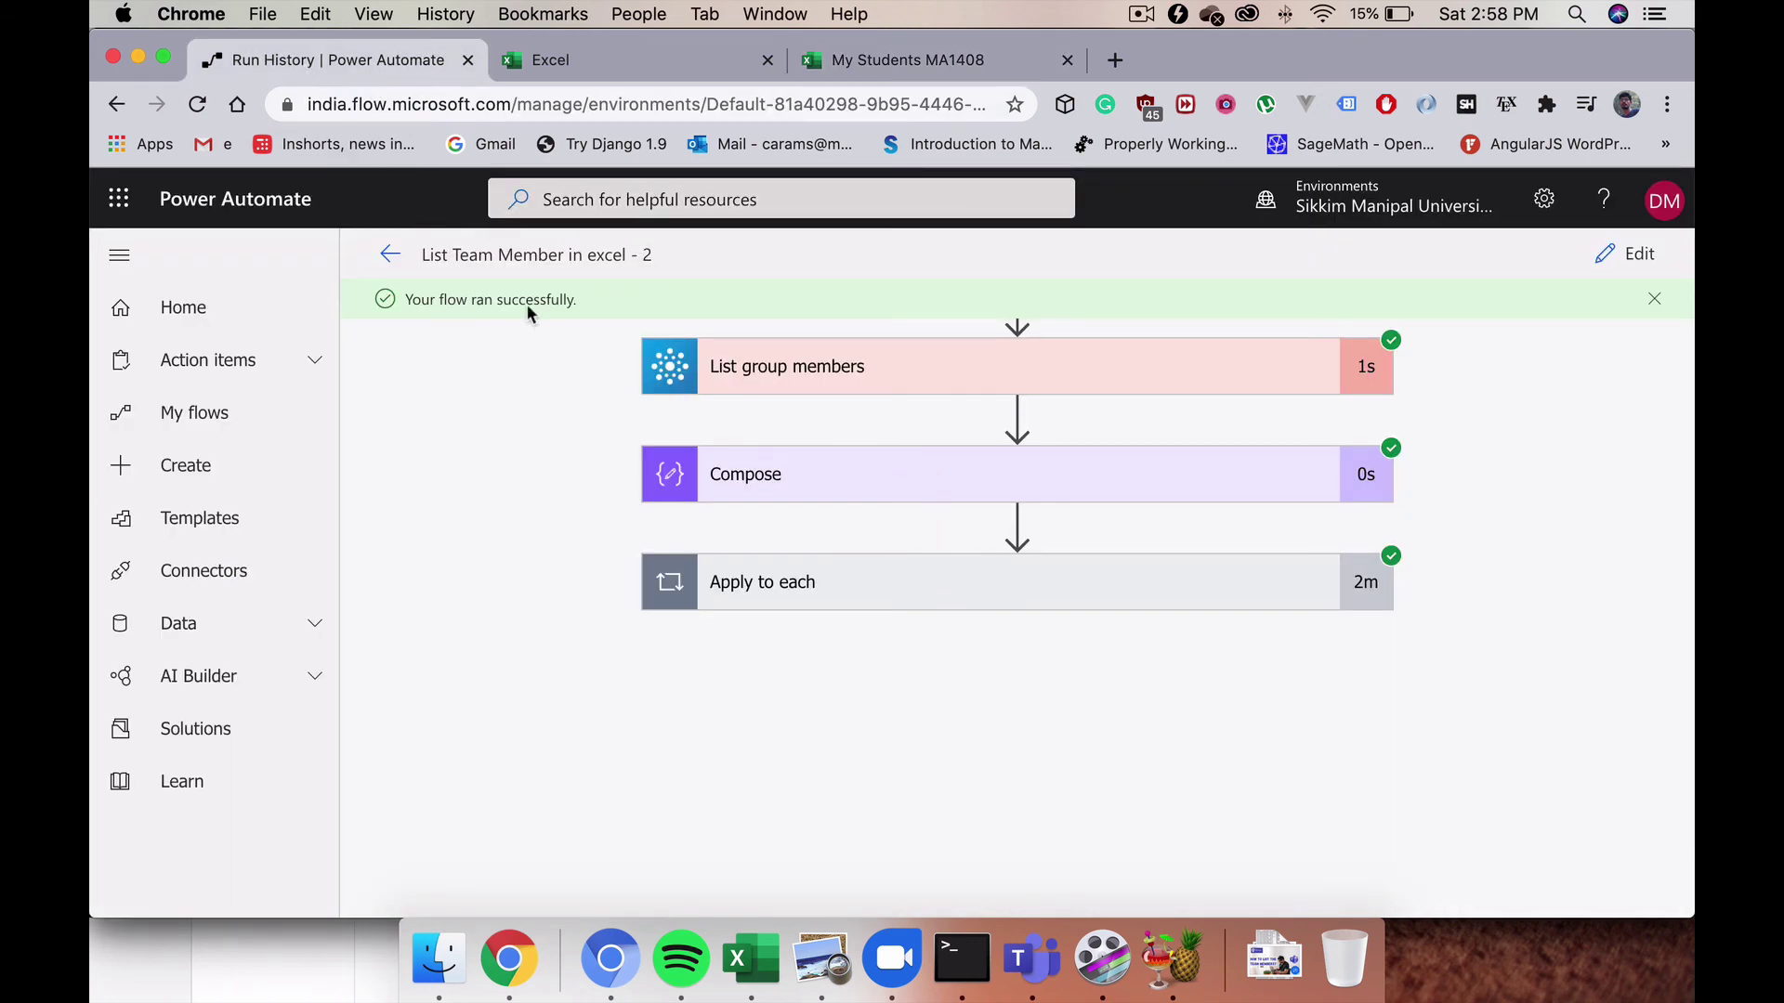
pyautogui.moveTo(583, 301); pyautogui.dragTo(408, 304)
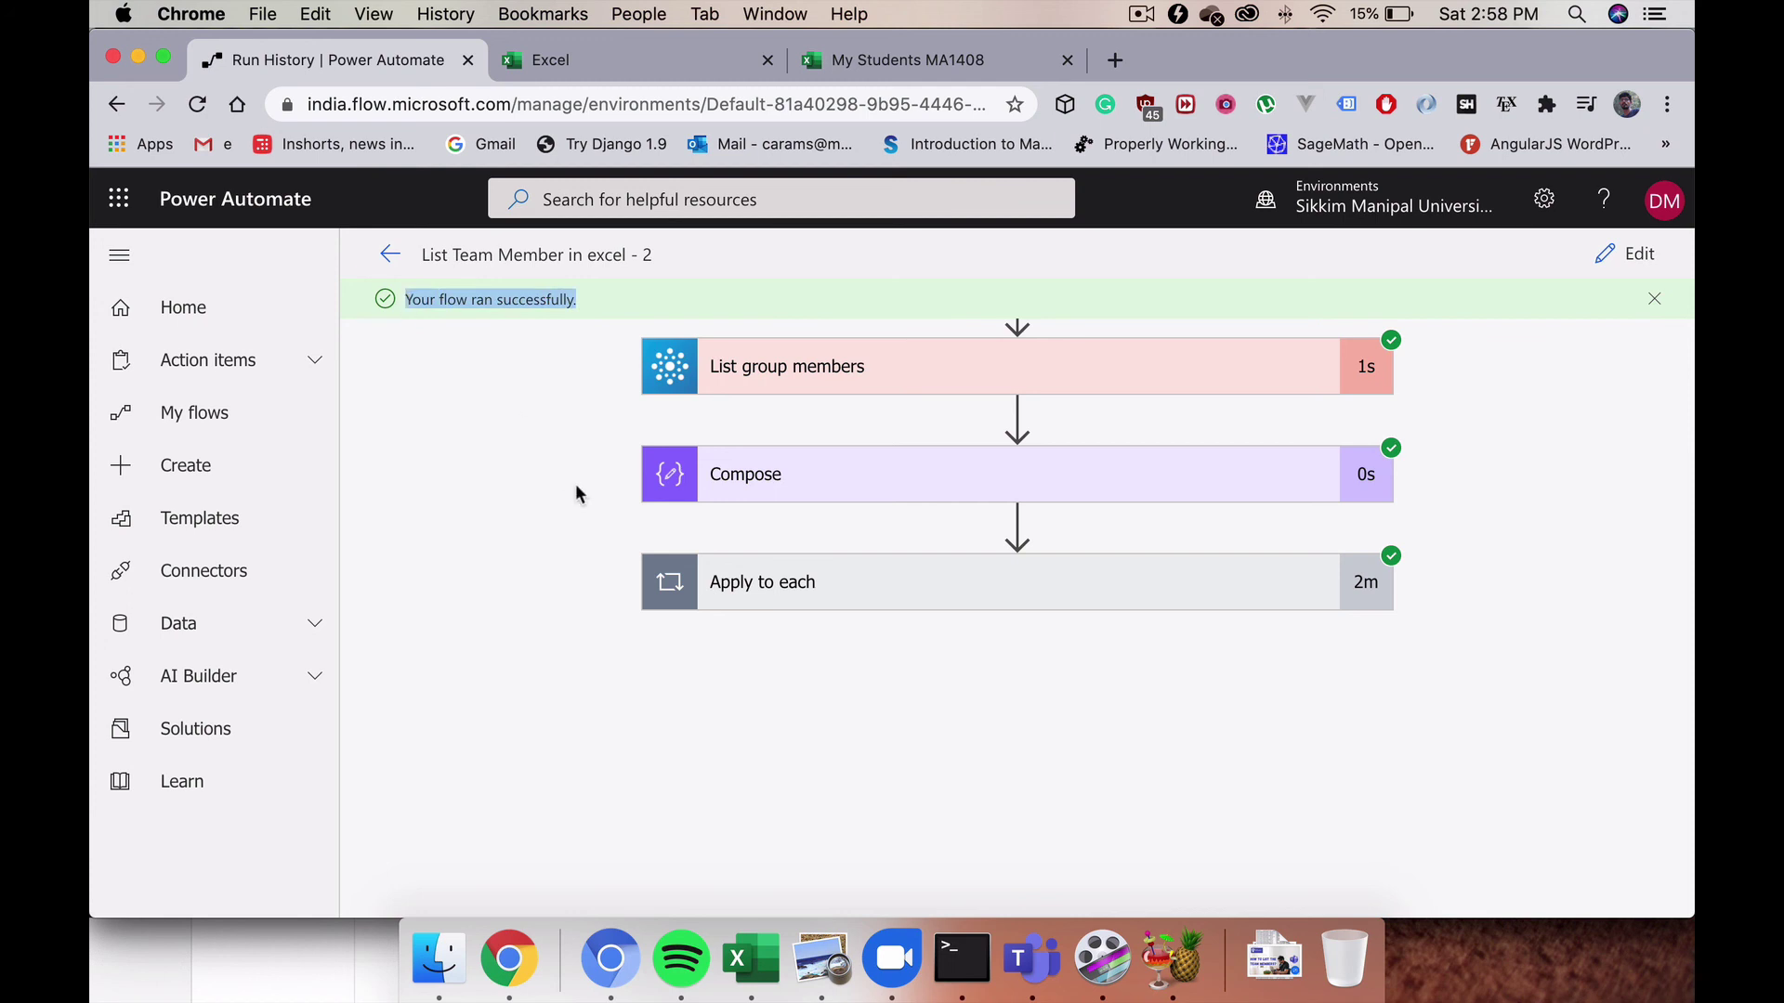